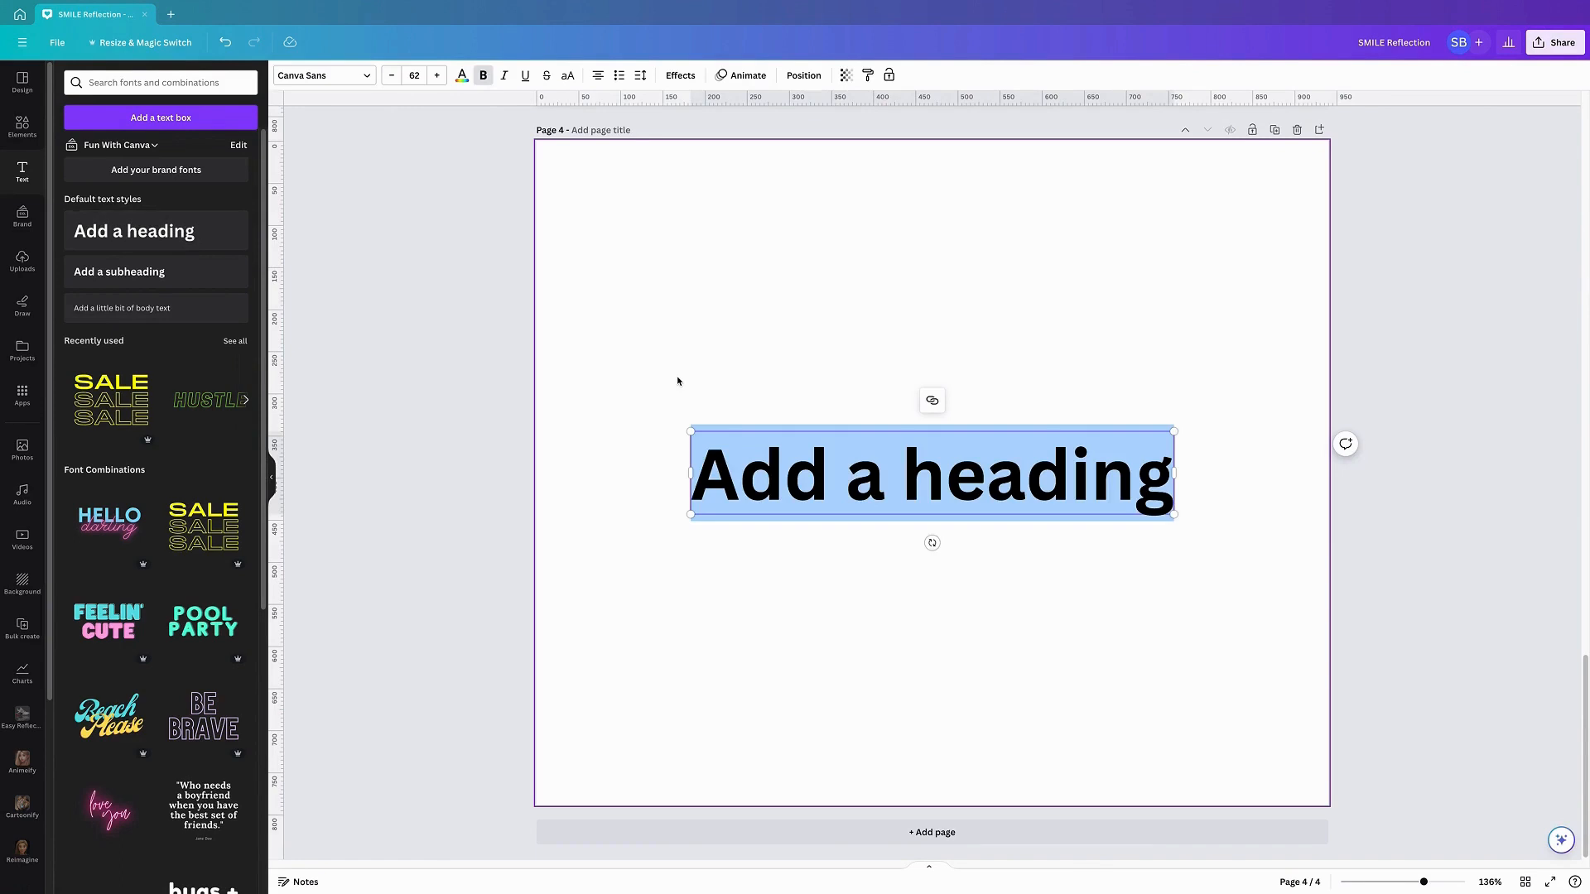
Replace the heading text with SMILE and enlarge it to font size 204 across page 4
type("SMILE")
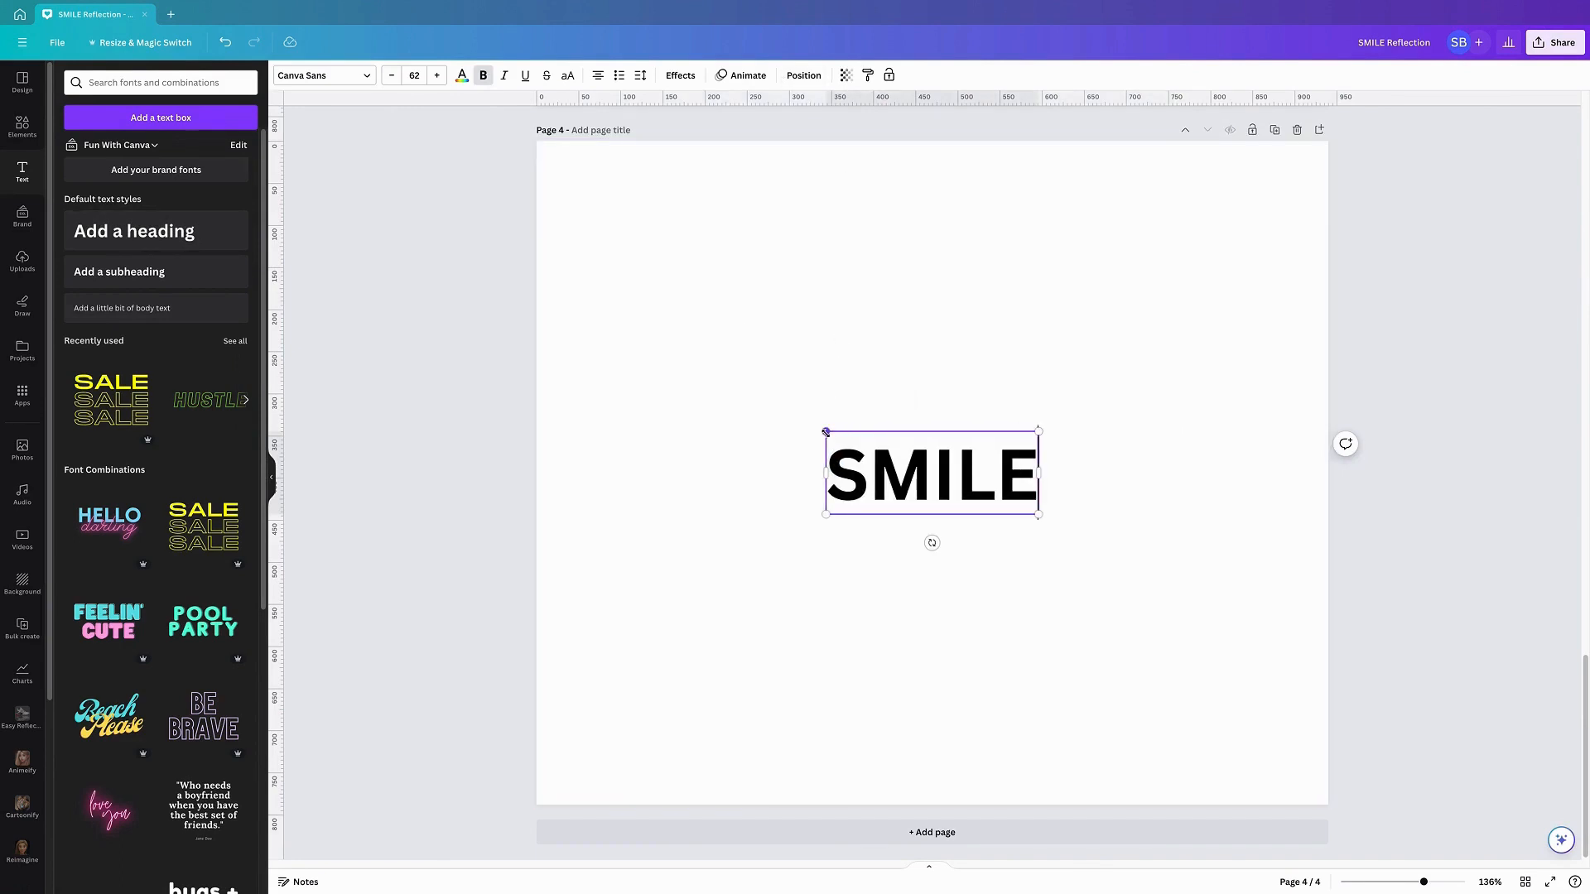
left_click_drag(826, 431, 588, 338)
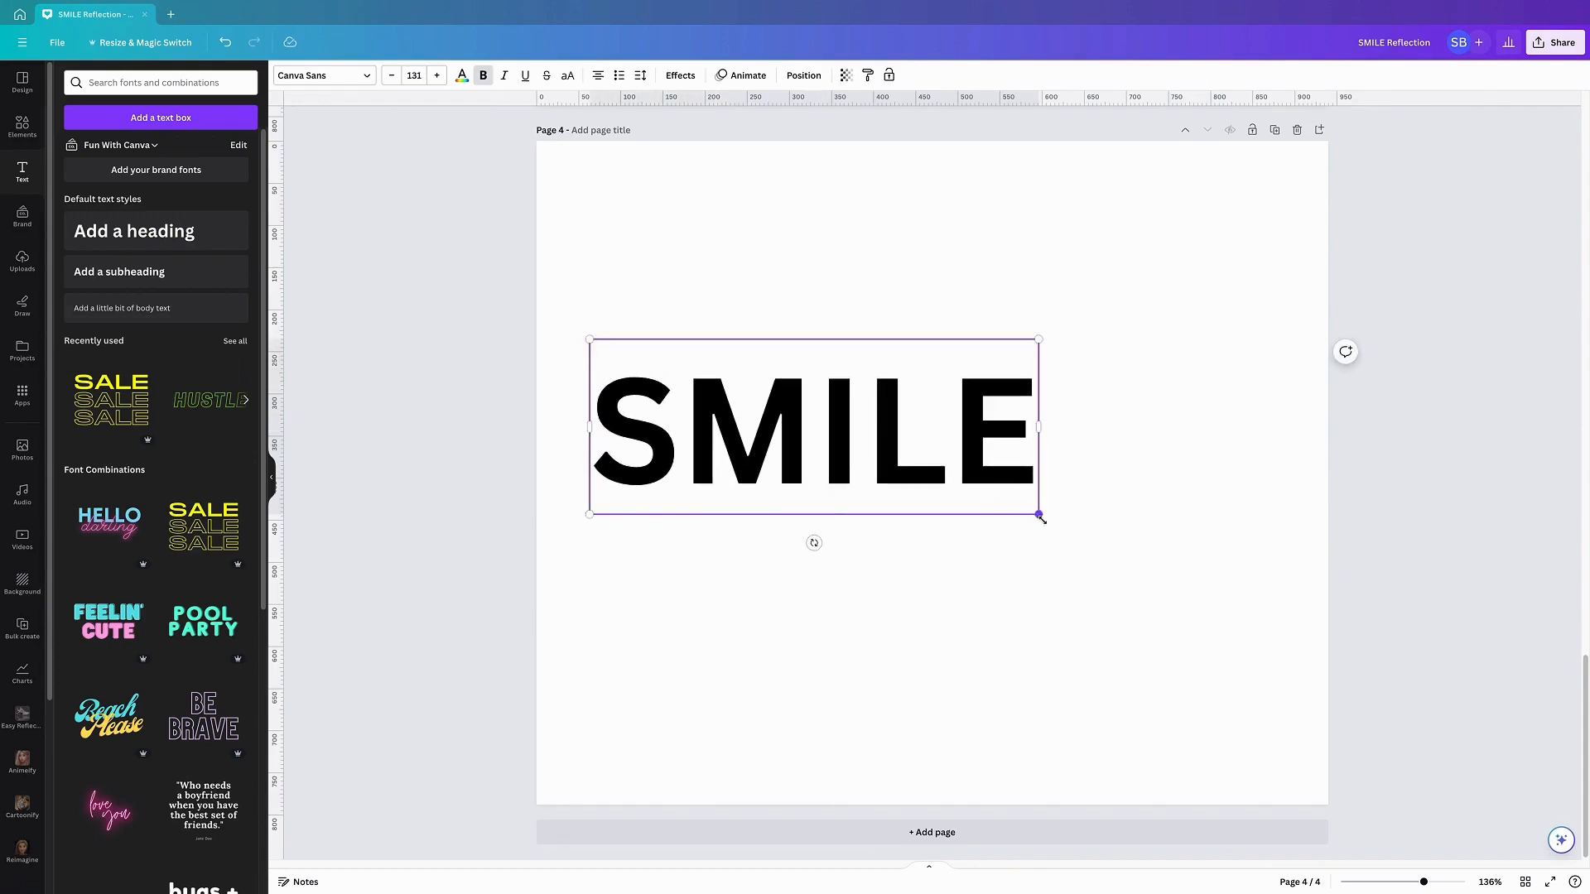
left_click_drag(1041, 519, 1285, 627)
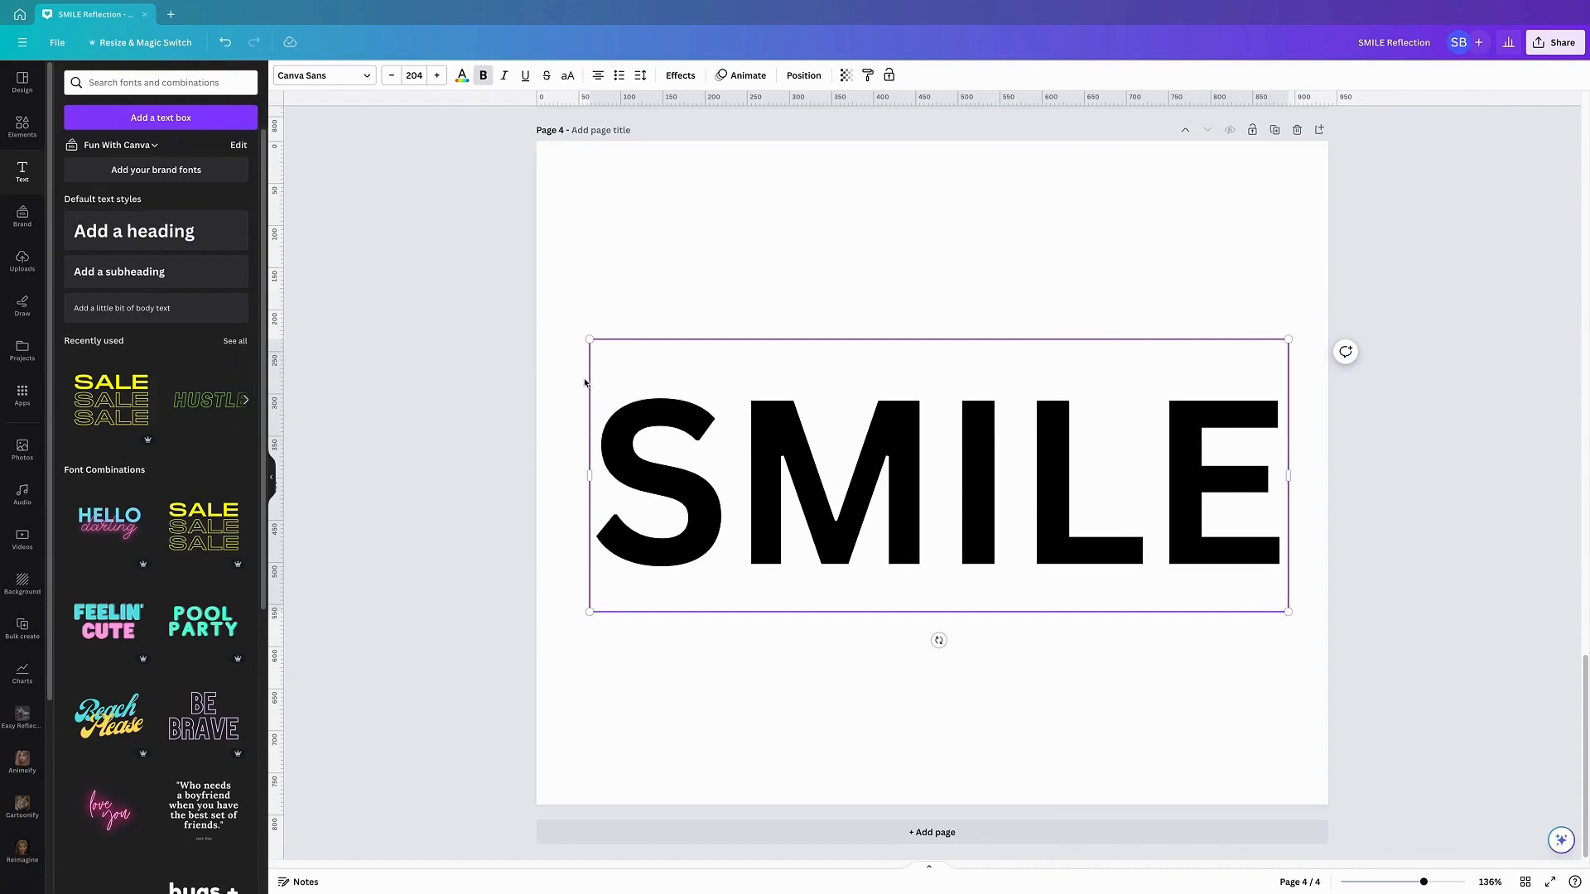
Look over the design's sharing and download options without exporting it
left_click(1561, 48)
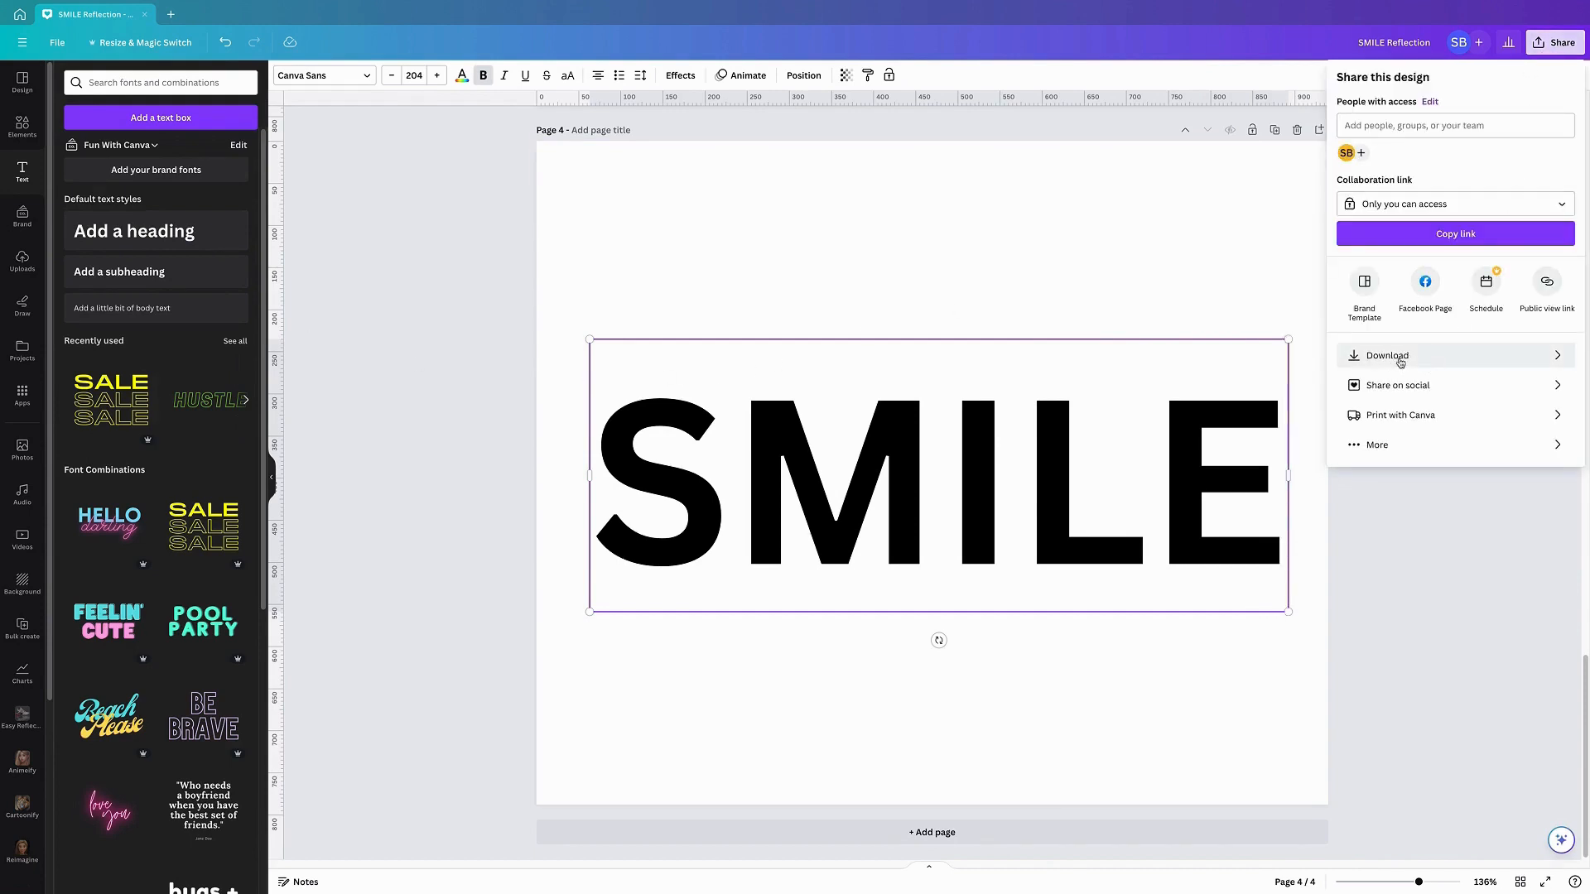
left_click(1411, 641)
Add a blank fifth page and place the uploaded image of the black word SMILE on it
left_click(1104, 836)
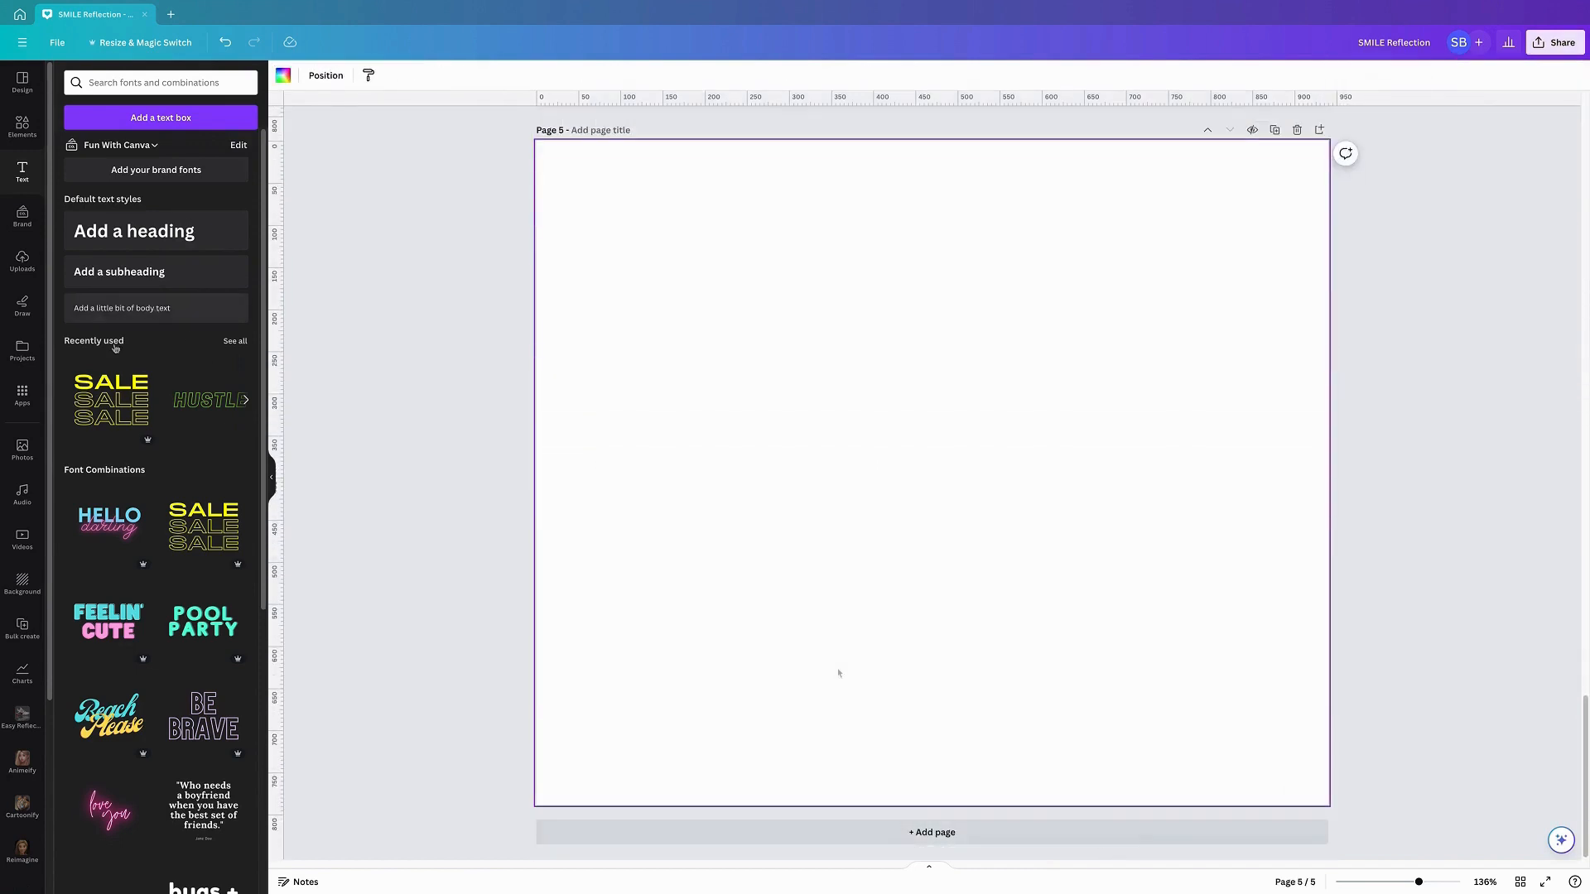
left_click(30, 267)
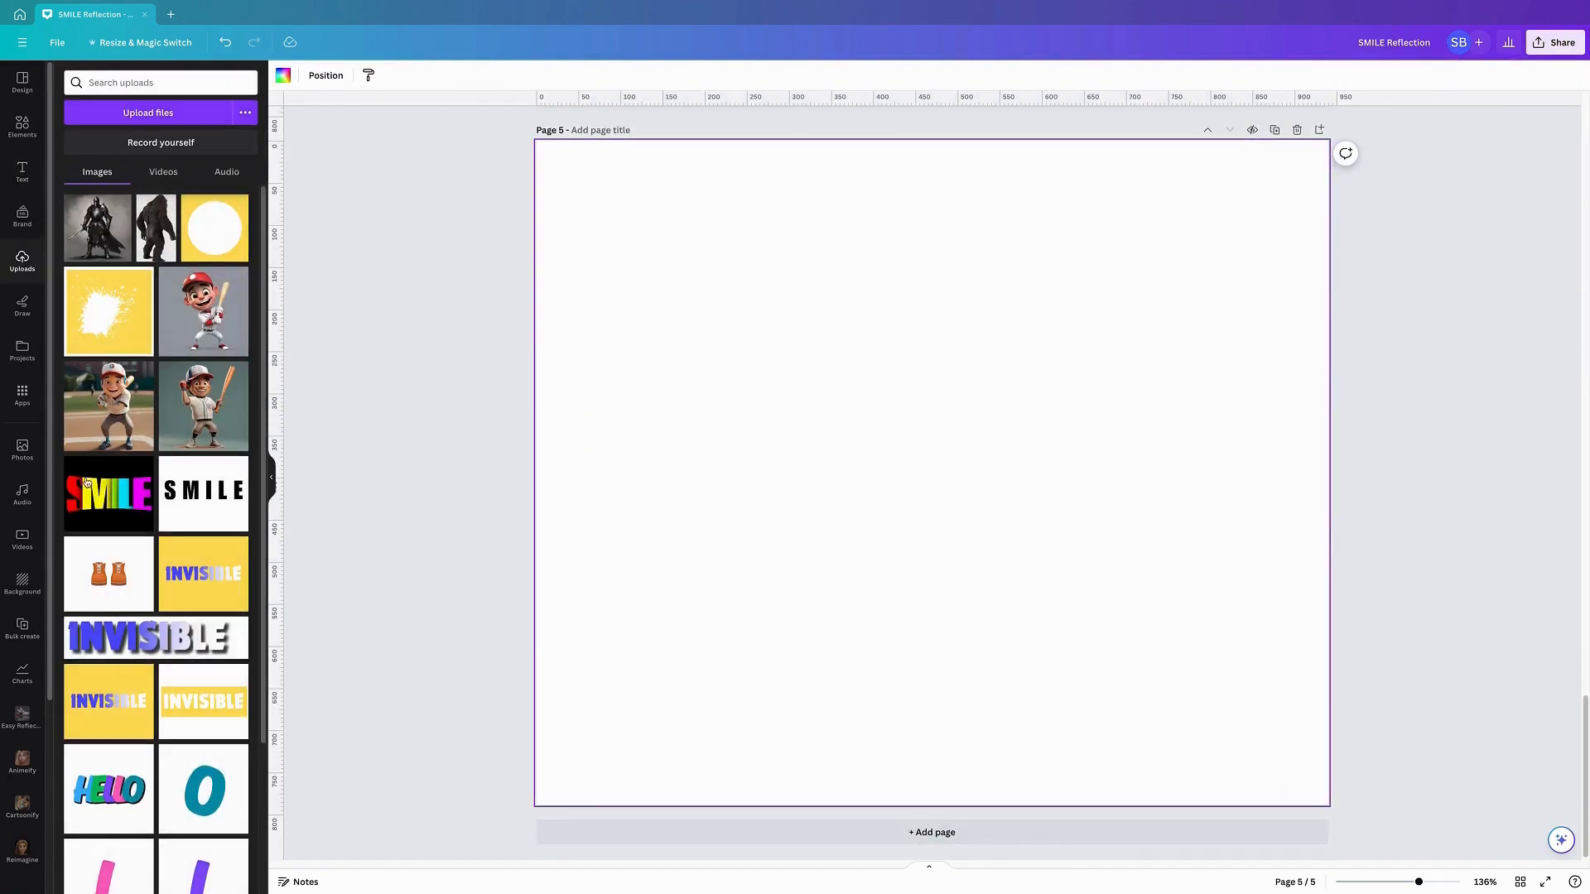
left_click(203, 490)
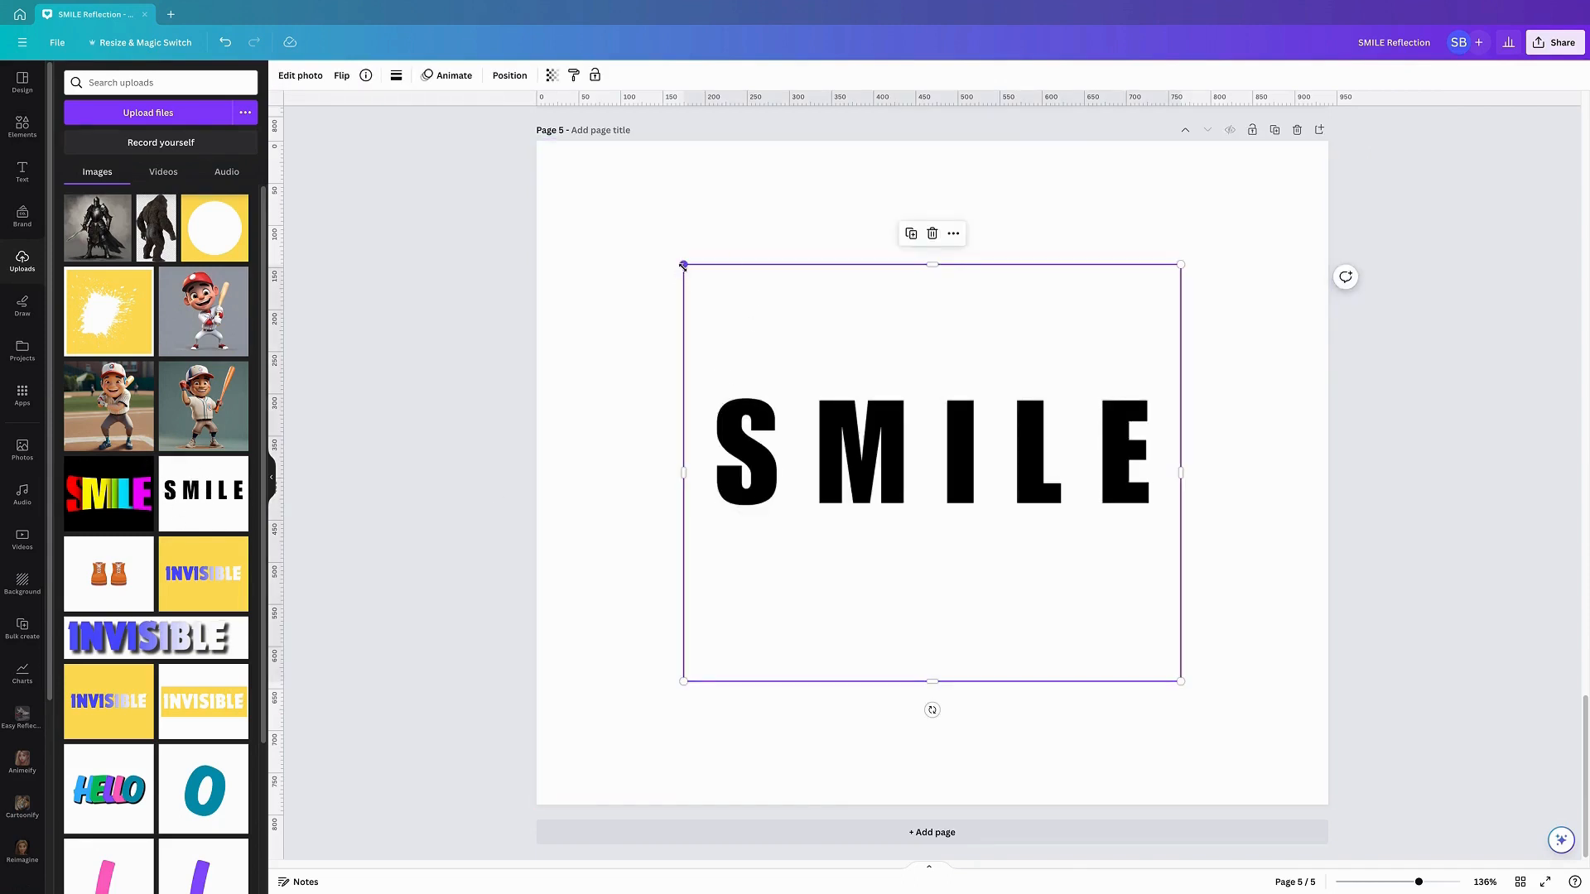
Enlarge the SMILE image to the full page width and crop the empty space above and below the letters
left_click_drag(684, 265, 510, 184)
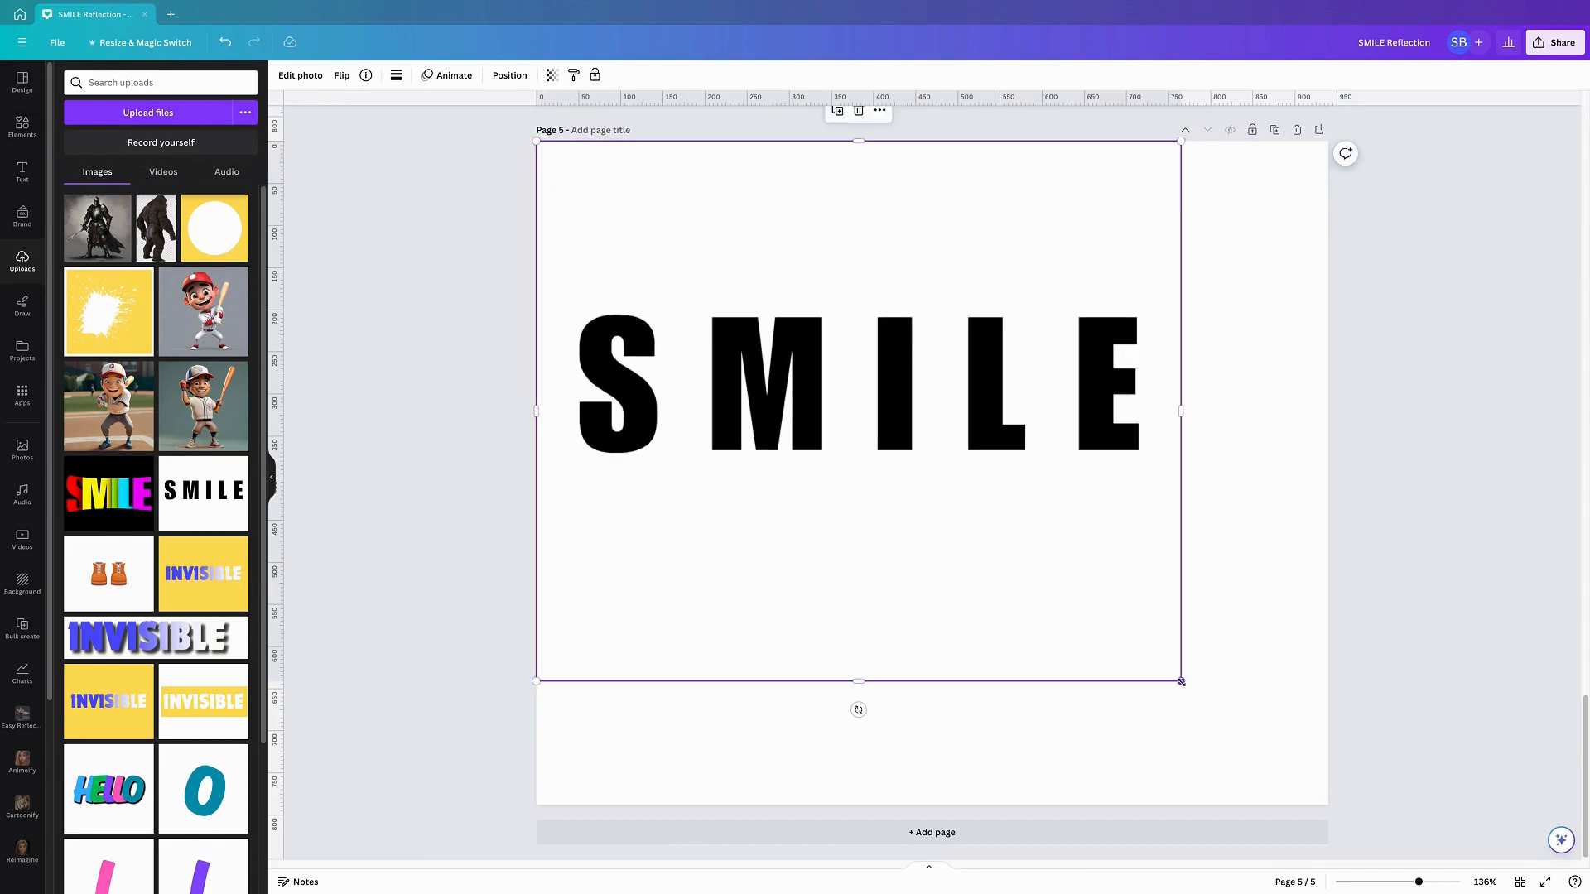
left_click_drag(1181, 681, 1329, 804)
left_click_drag(919, 804, 906, 541)
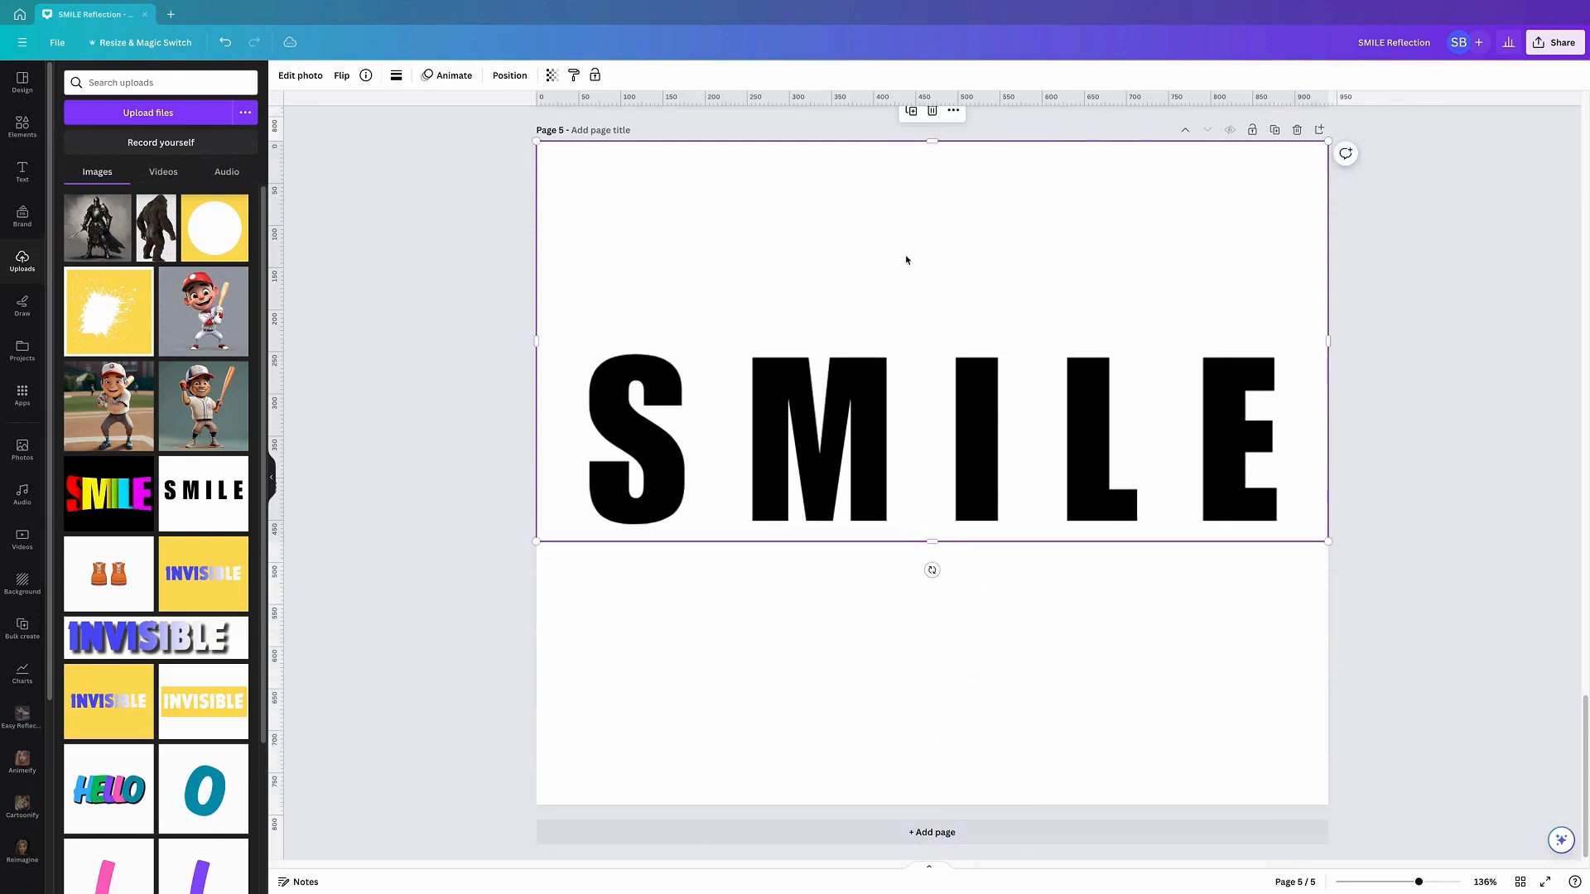
left_click_drag(936, 144, 944, 338)
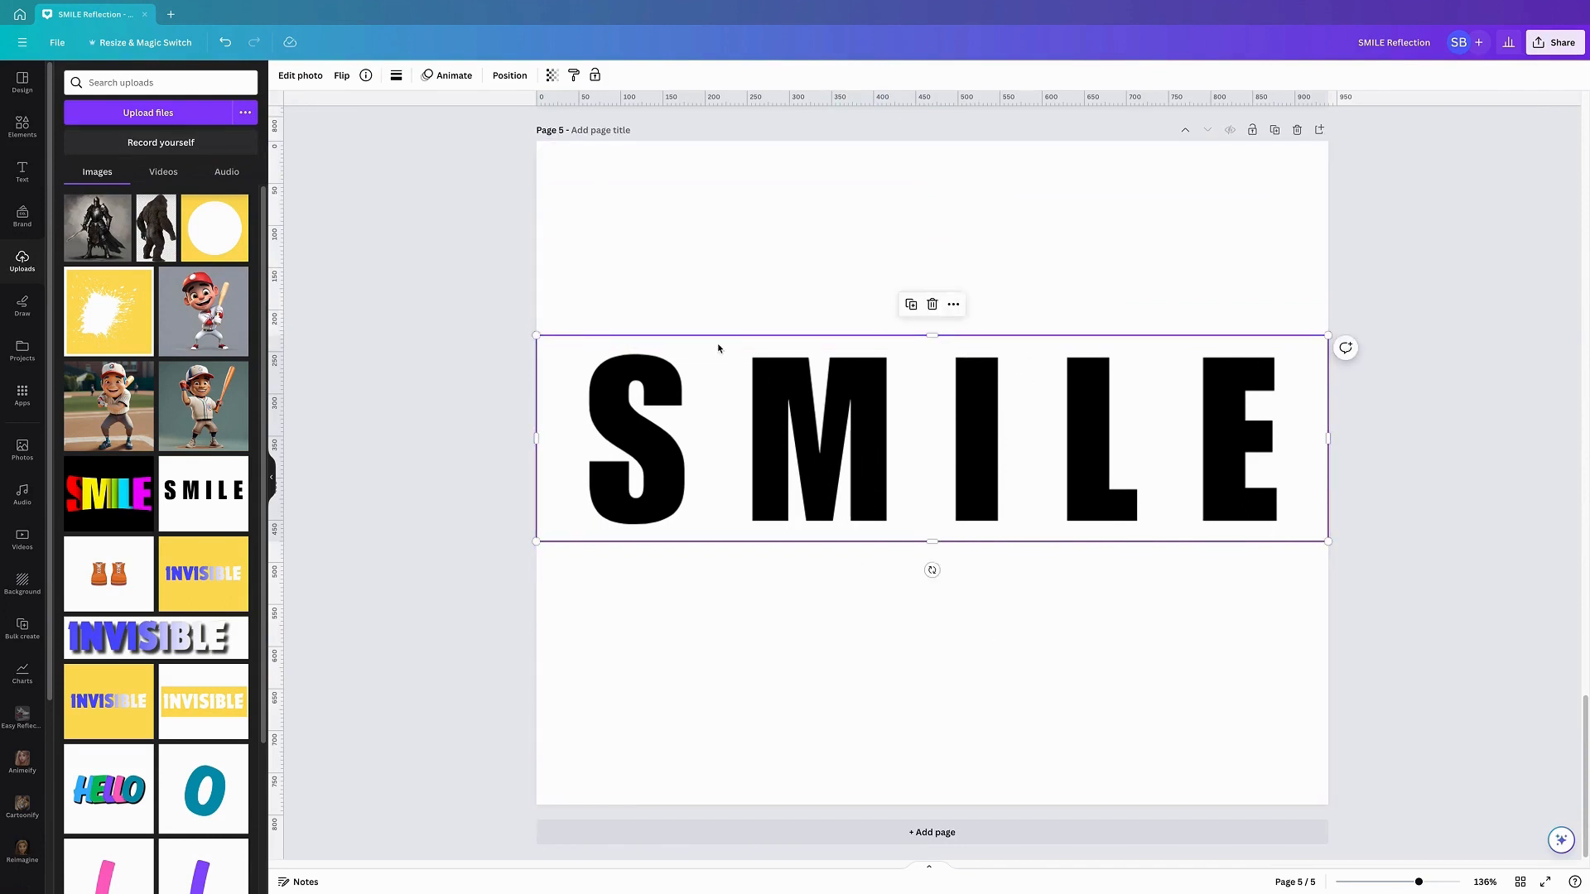
Remove the background from the cropped SMILE image
left_click(912, 306)
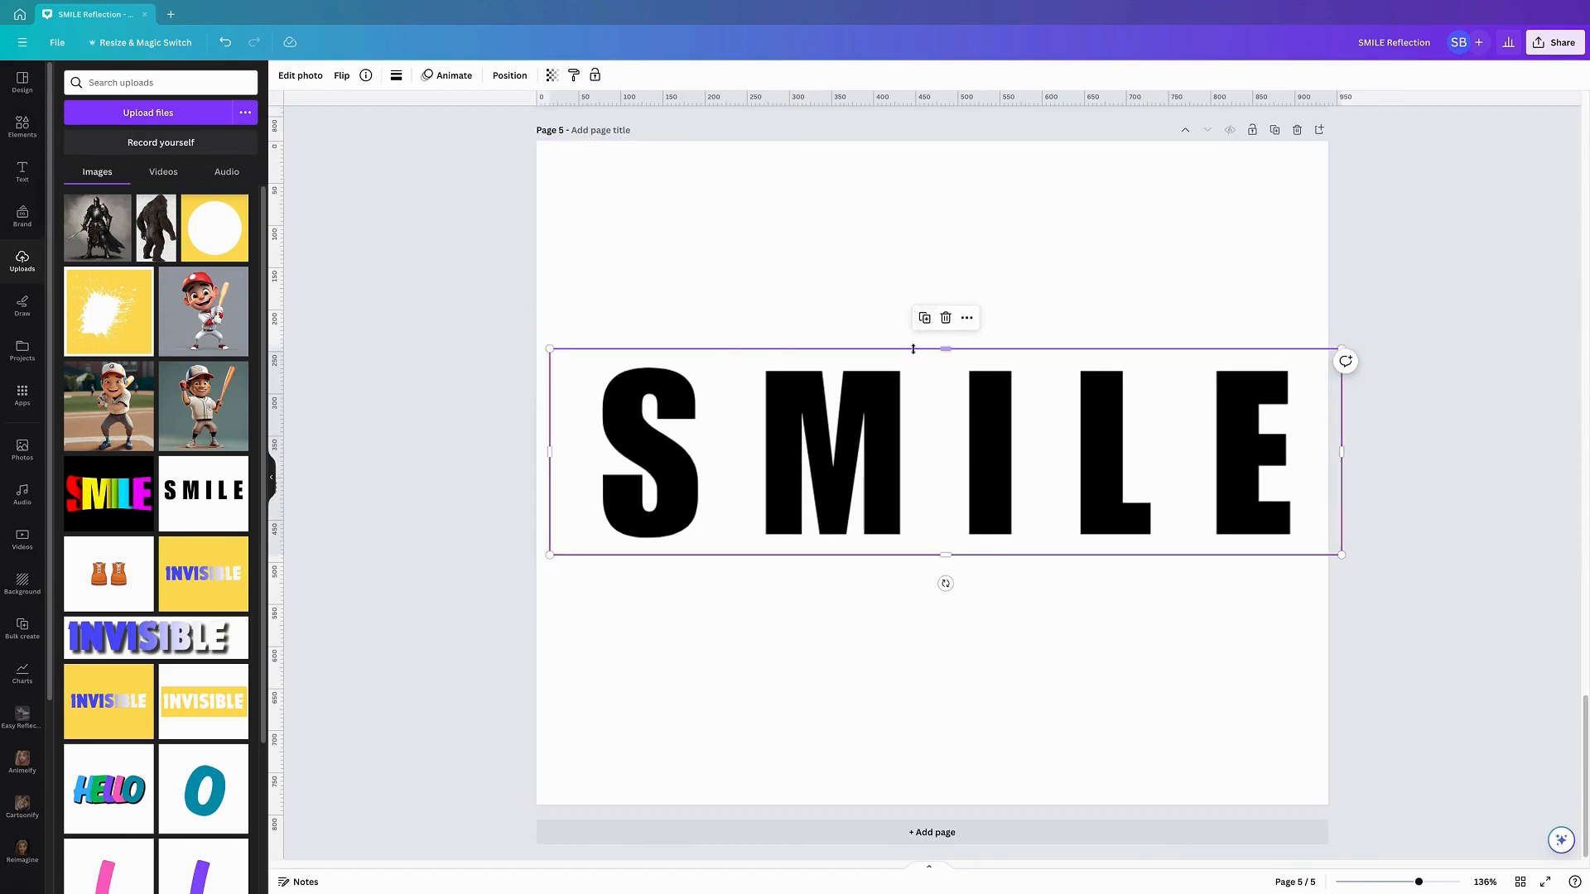
left_click(945, 318)
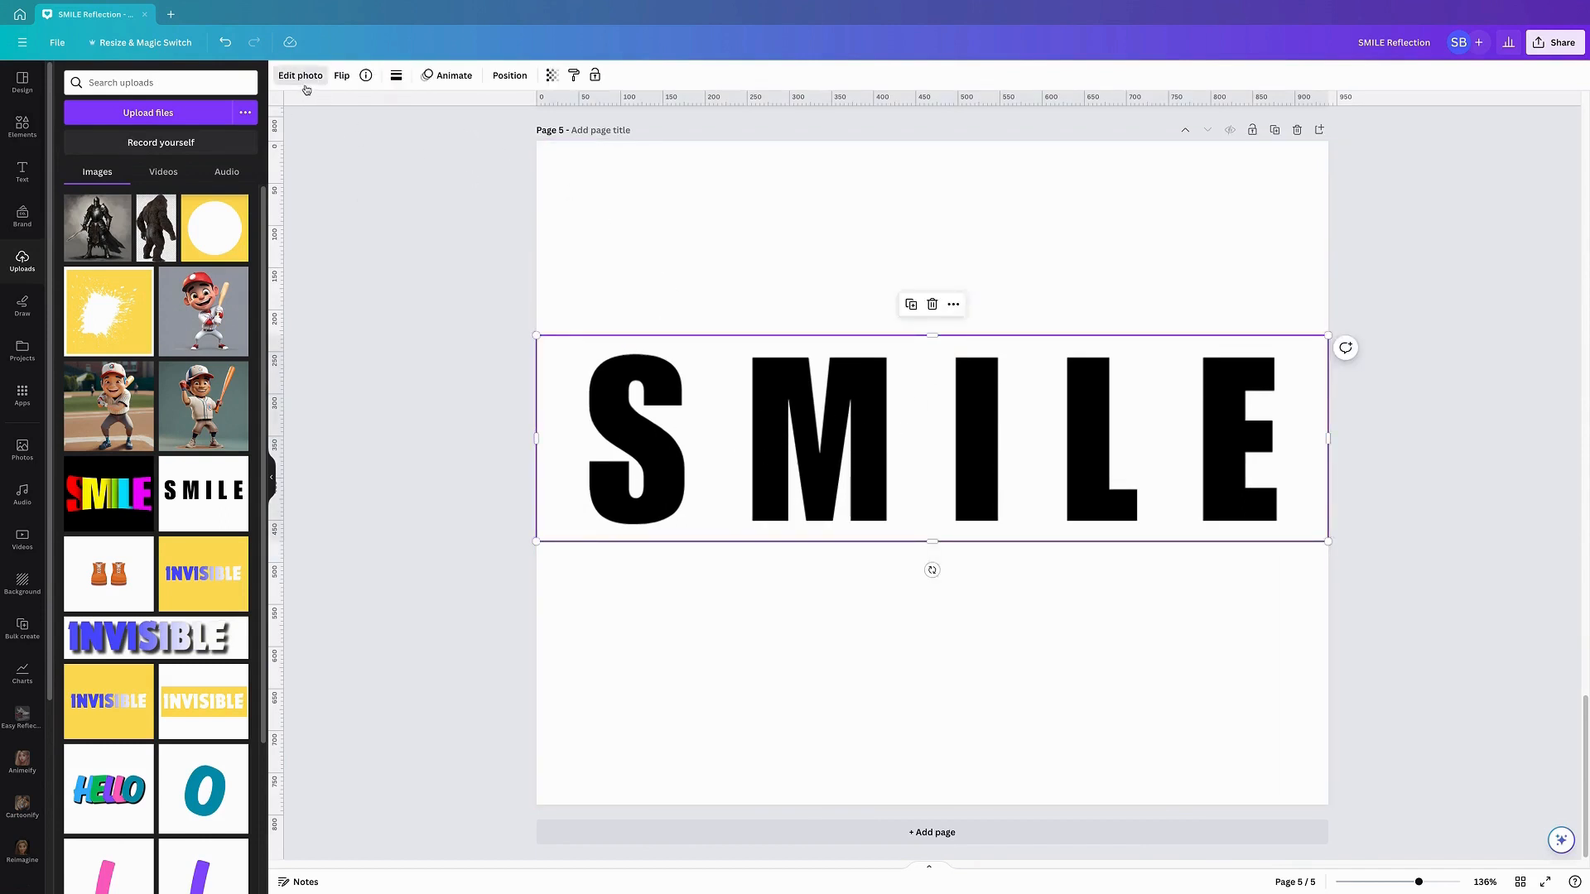
left_click(300, 76)
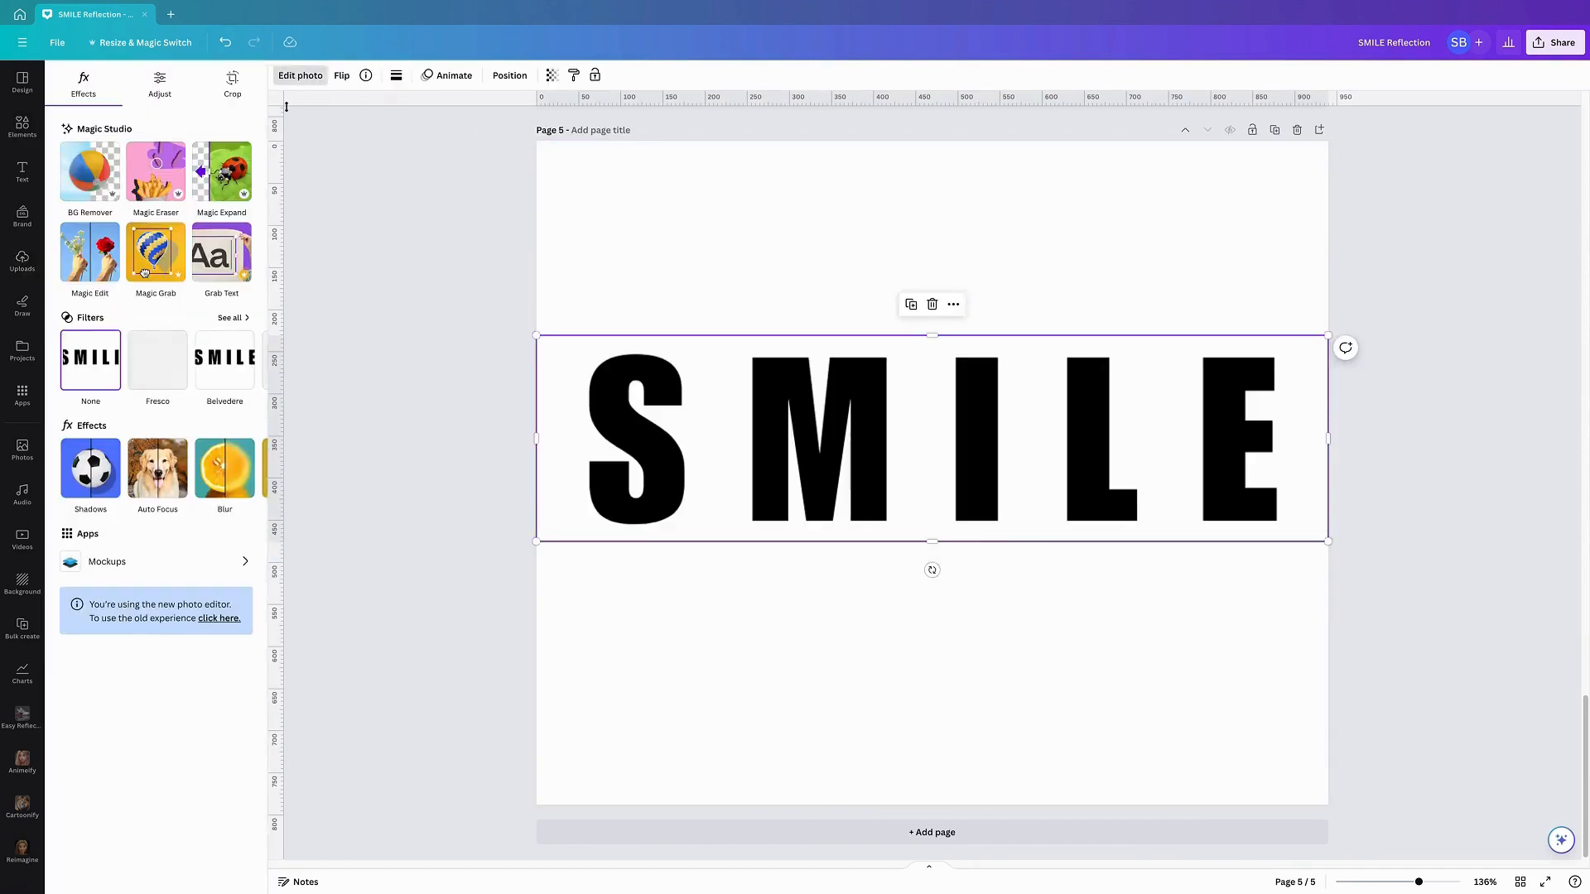
left_click(96, 167)
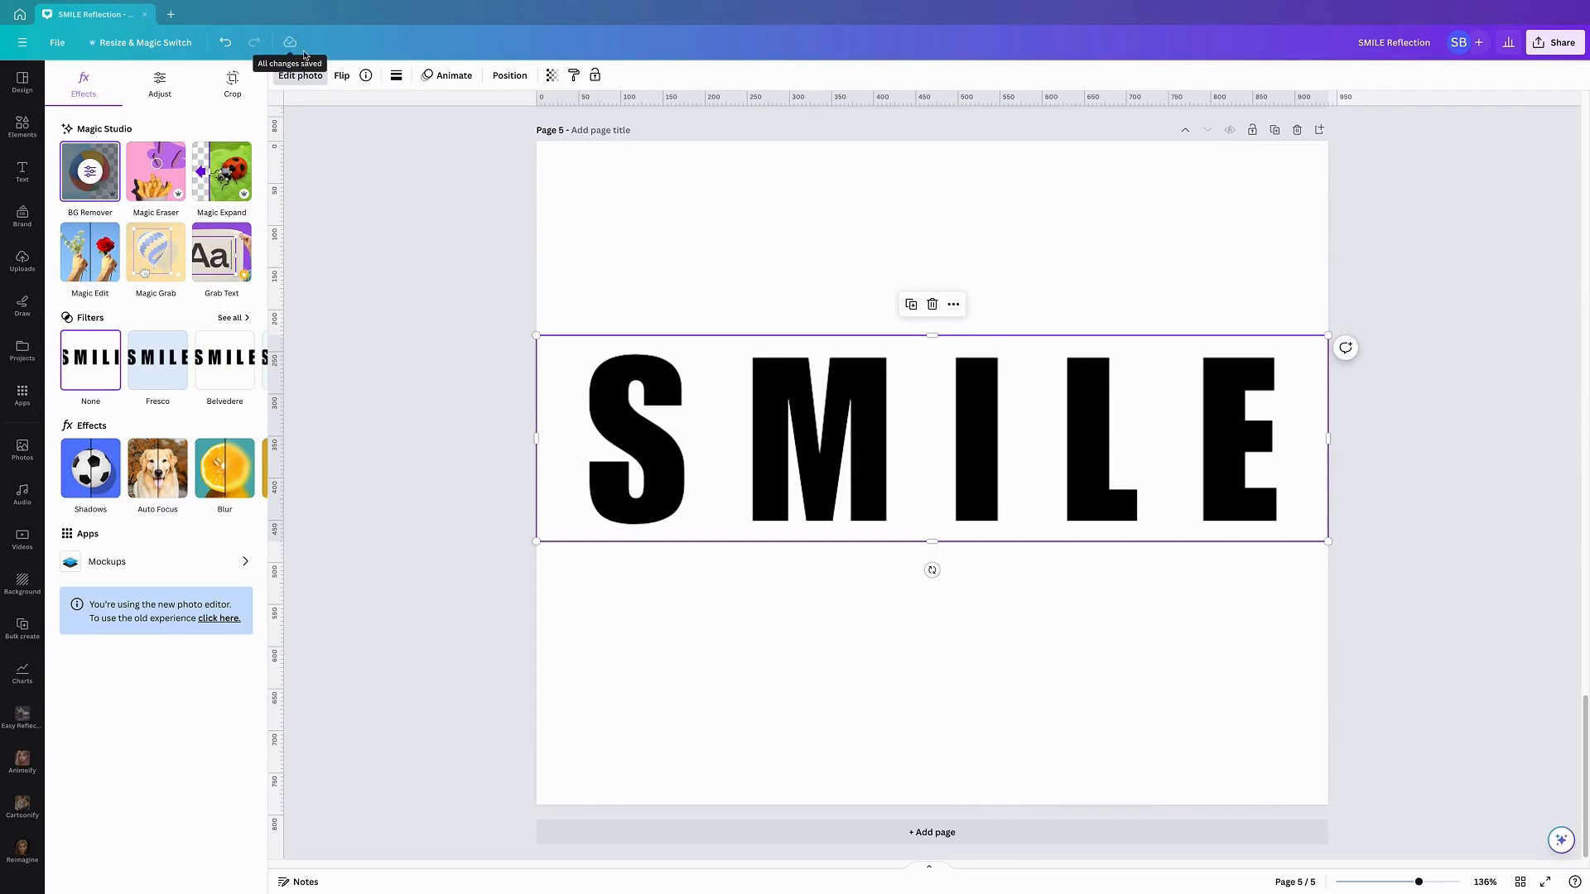
Duplicate the SMILE image exactly over itself, then crop one copy to MILE and the other to the letter S
left_click(911, 304)
left_click_drag(899, 431, 886, 417)
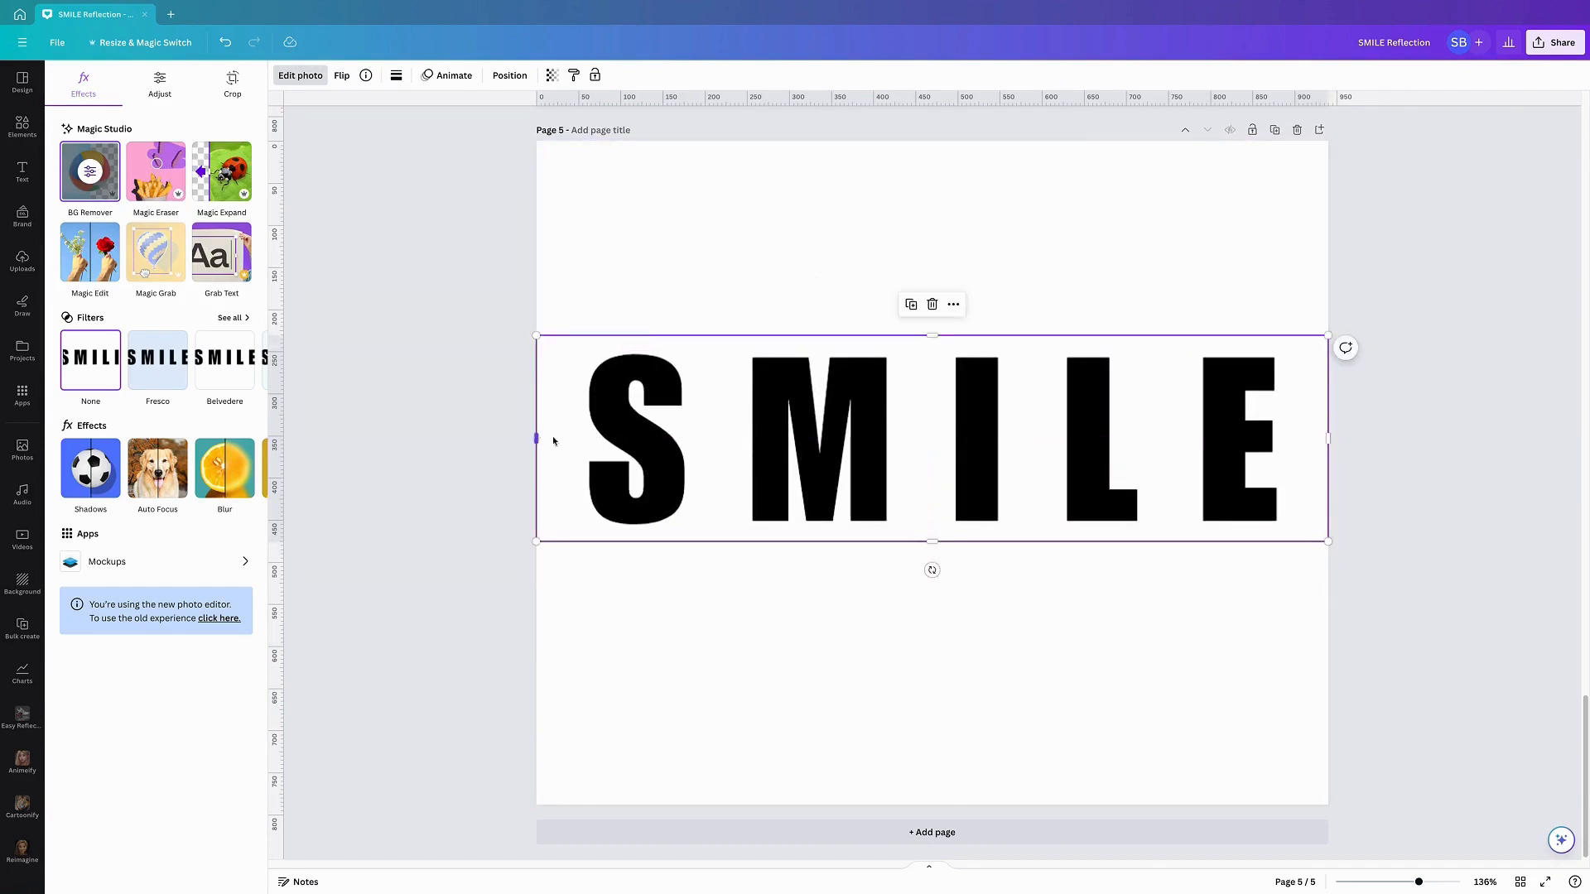
left_click_drag(538, 440, 733, 441)
left_click_drag(1330, 435, 704, 439)
Split the MILE piece using aligned duplicates, cropping them to separate M, I and LE pieces
left_click(980, 341)
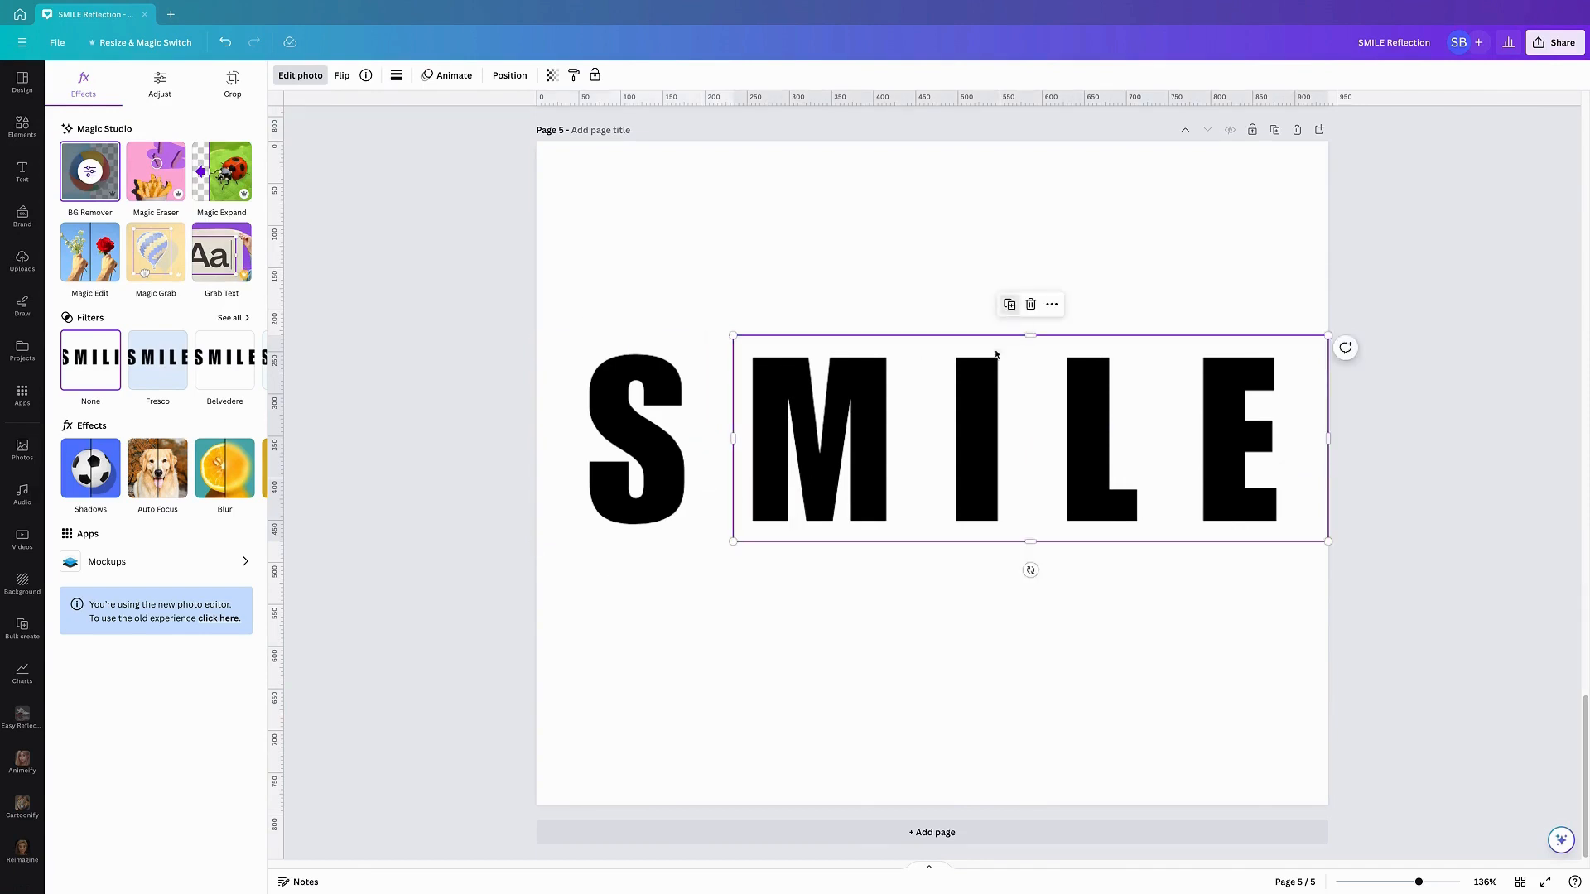
left_click_drag(734, 437, 918, 439)
left_click(905, 458)
left_click_drag(1319, 440, 1040, 462)
left_click(1051, 404)
left_click(981, 451)
left_click(1085, 469)
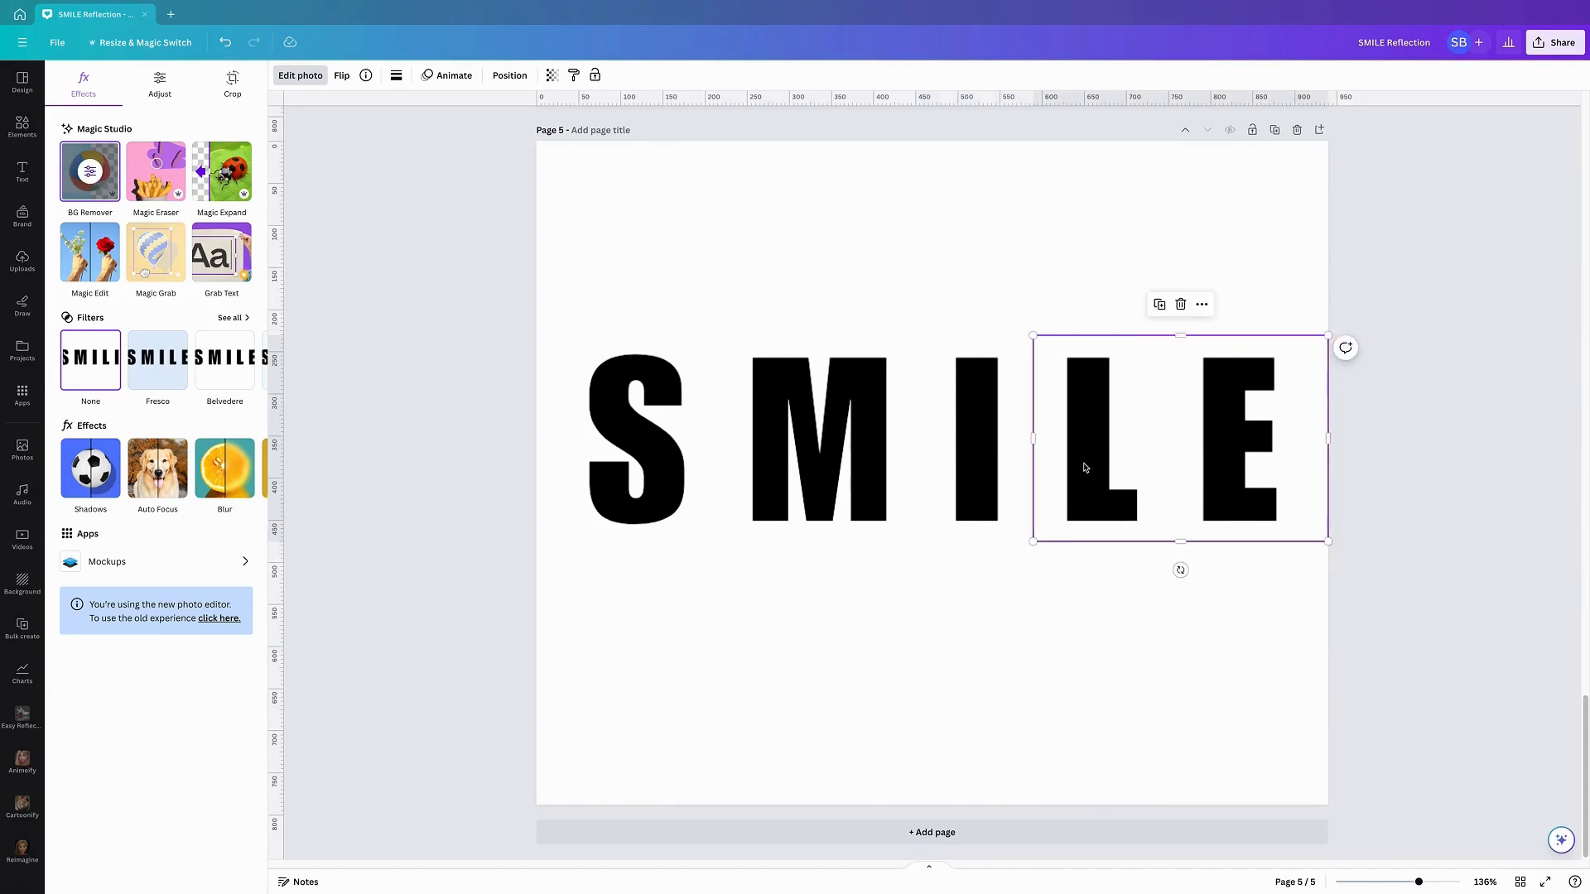
Duplicate the LE piece in place and crop the two copies to the separate letters L and E
left_click(1161, 305)
left_click_drag(1119, 432, 1168, 436)
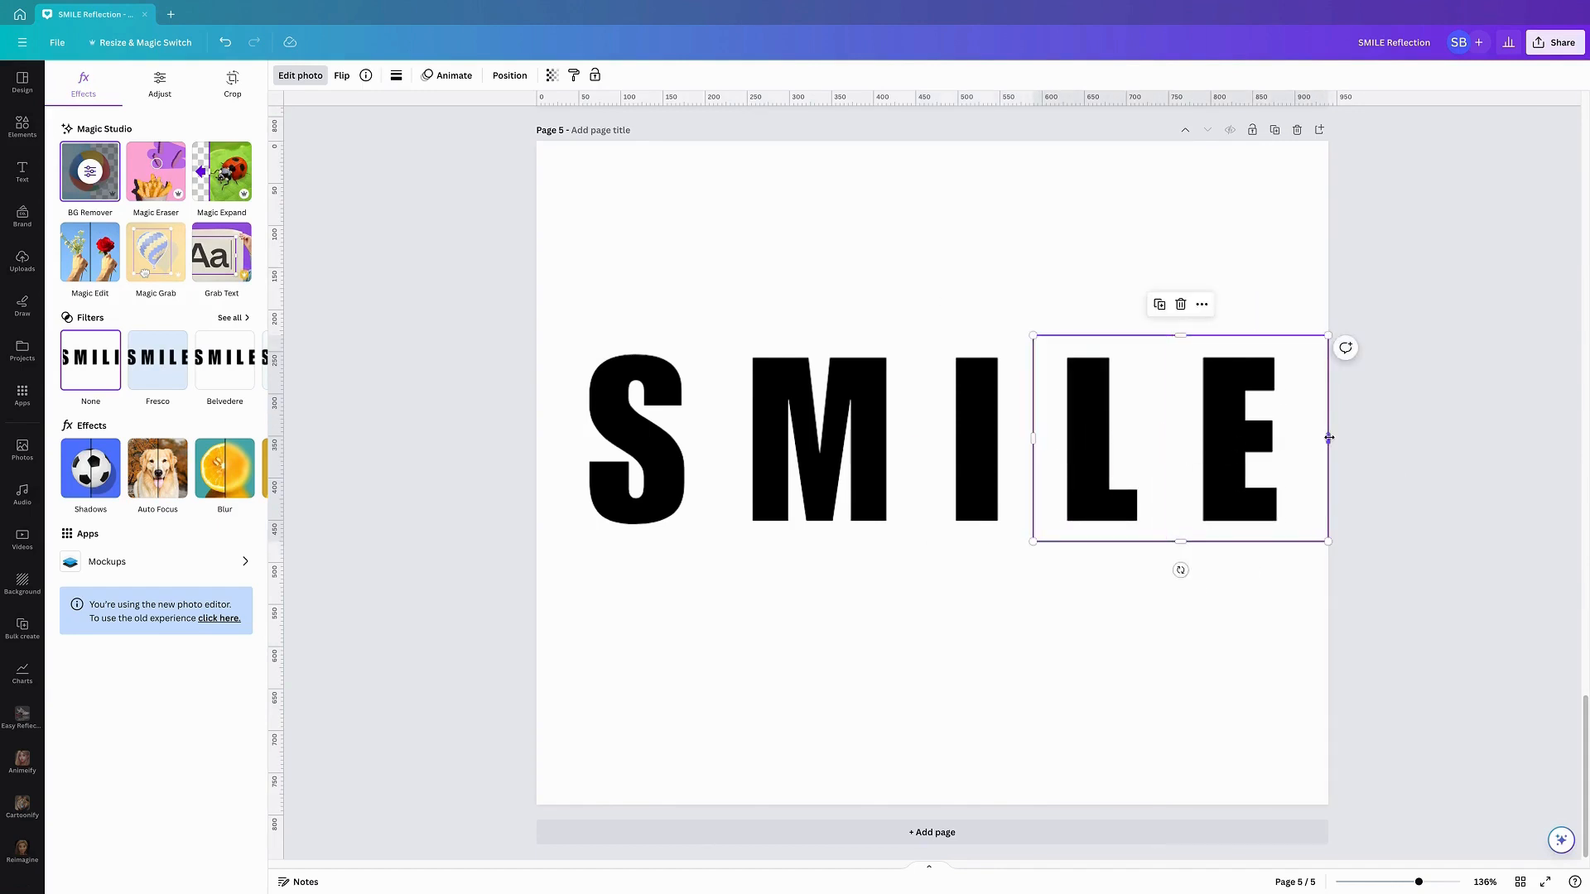
left_click_drag(1329, 437, 1168, 439)
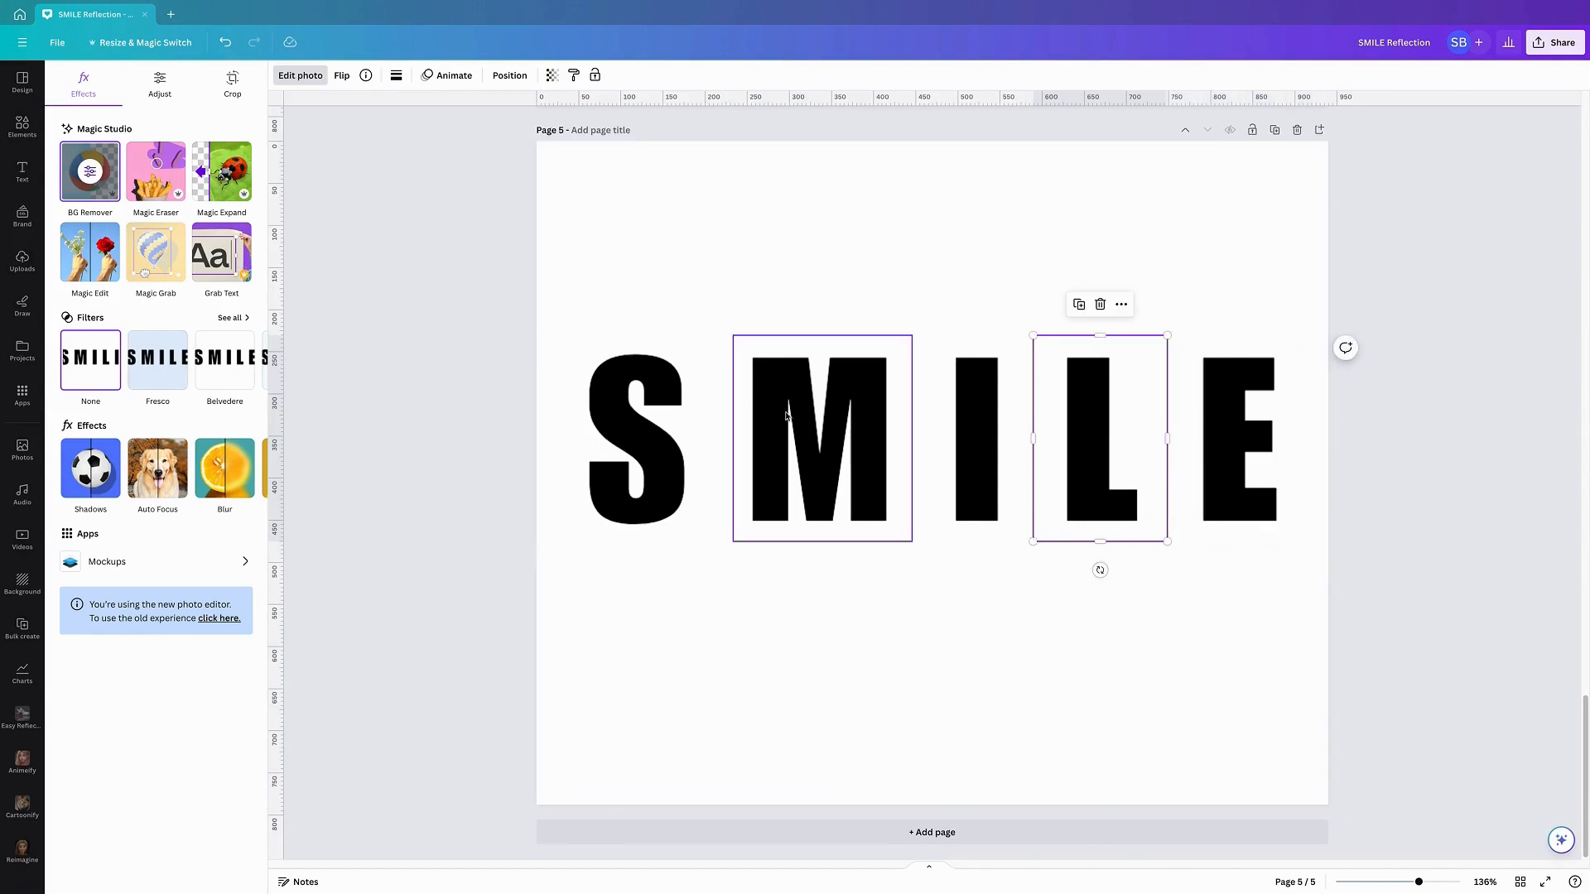
left_click(1309, 651)
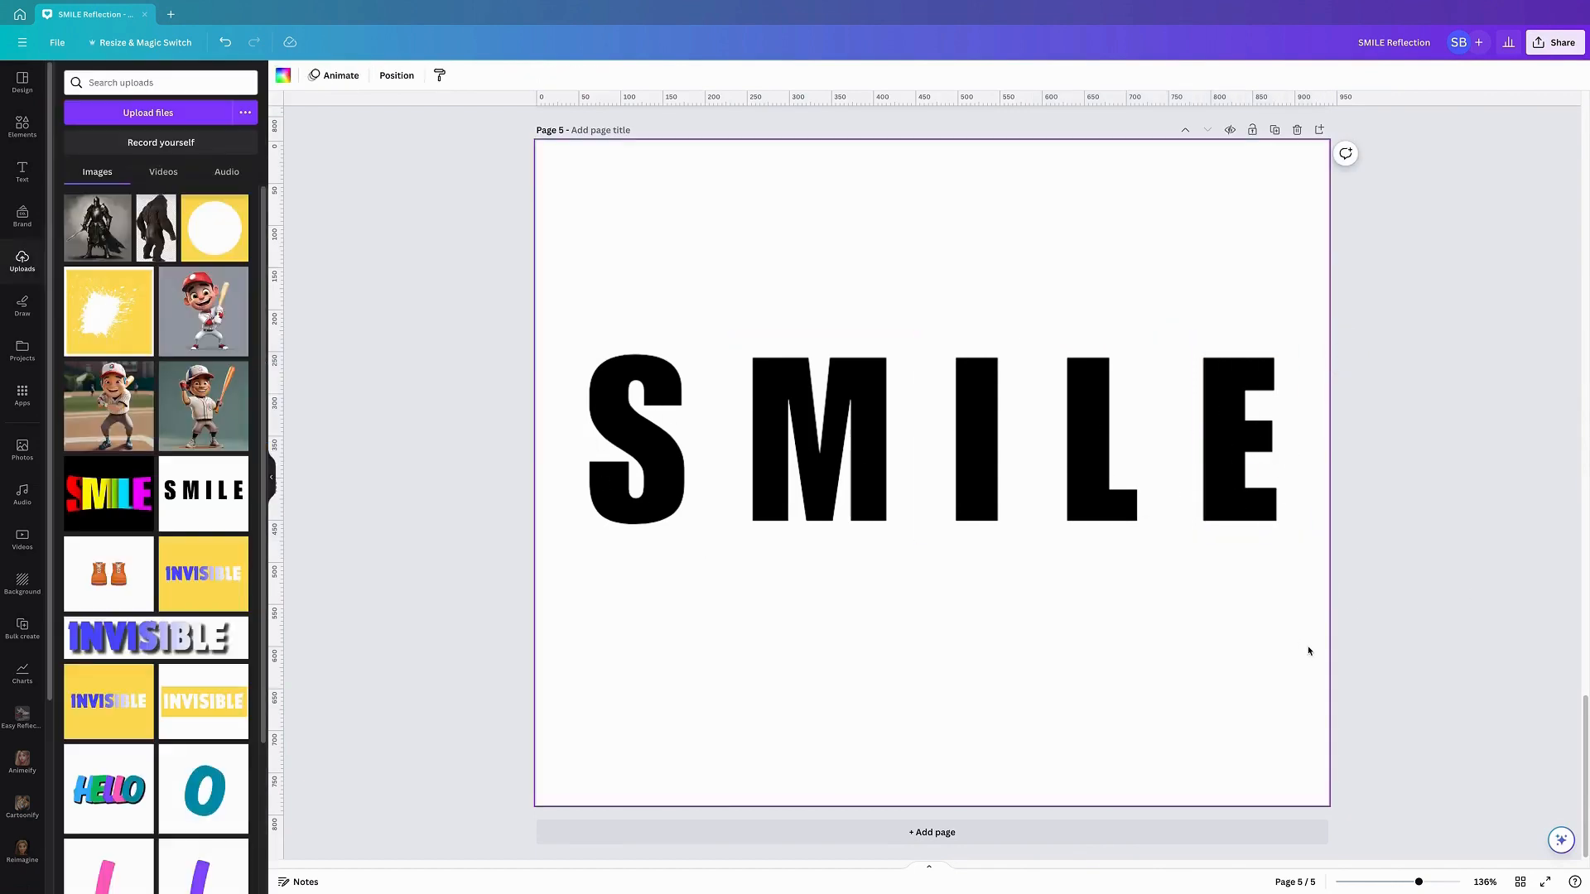
Apply a Custom Duotone effect to the letter S with highlights and shadows both set to orange-red #FF3D00
left_click(648, 497)
left_click(300, 75)
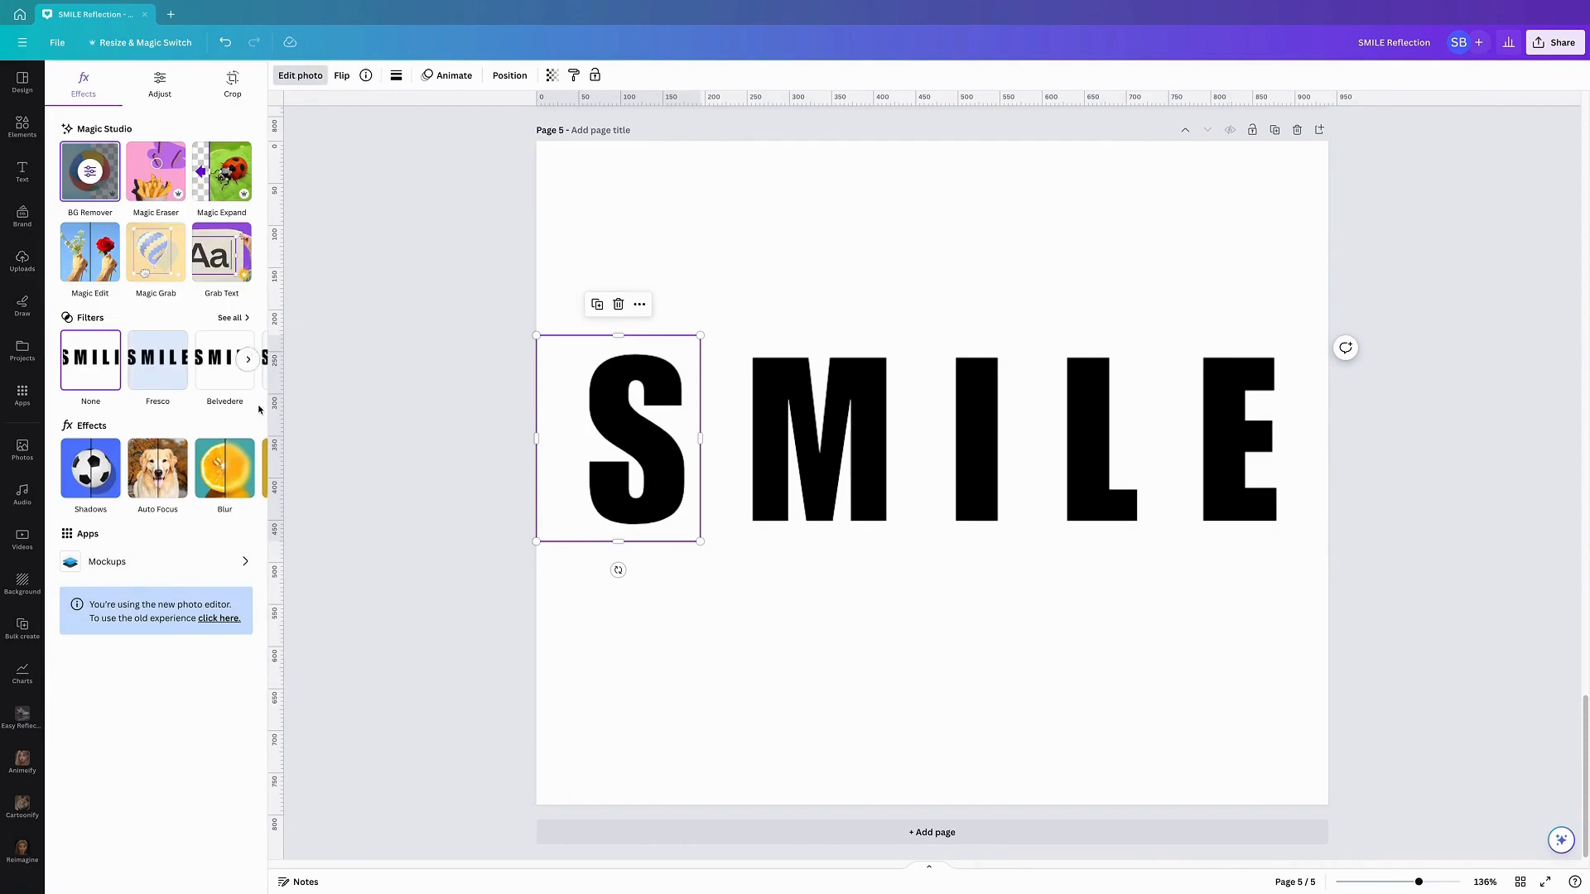
left_click(248, 468)
left_click(226, 482)
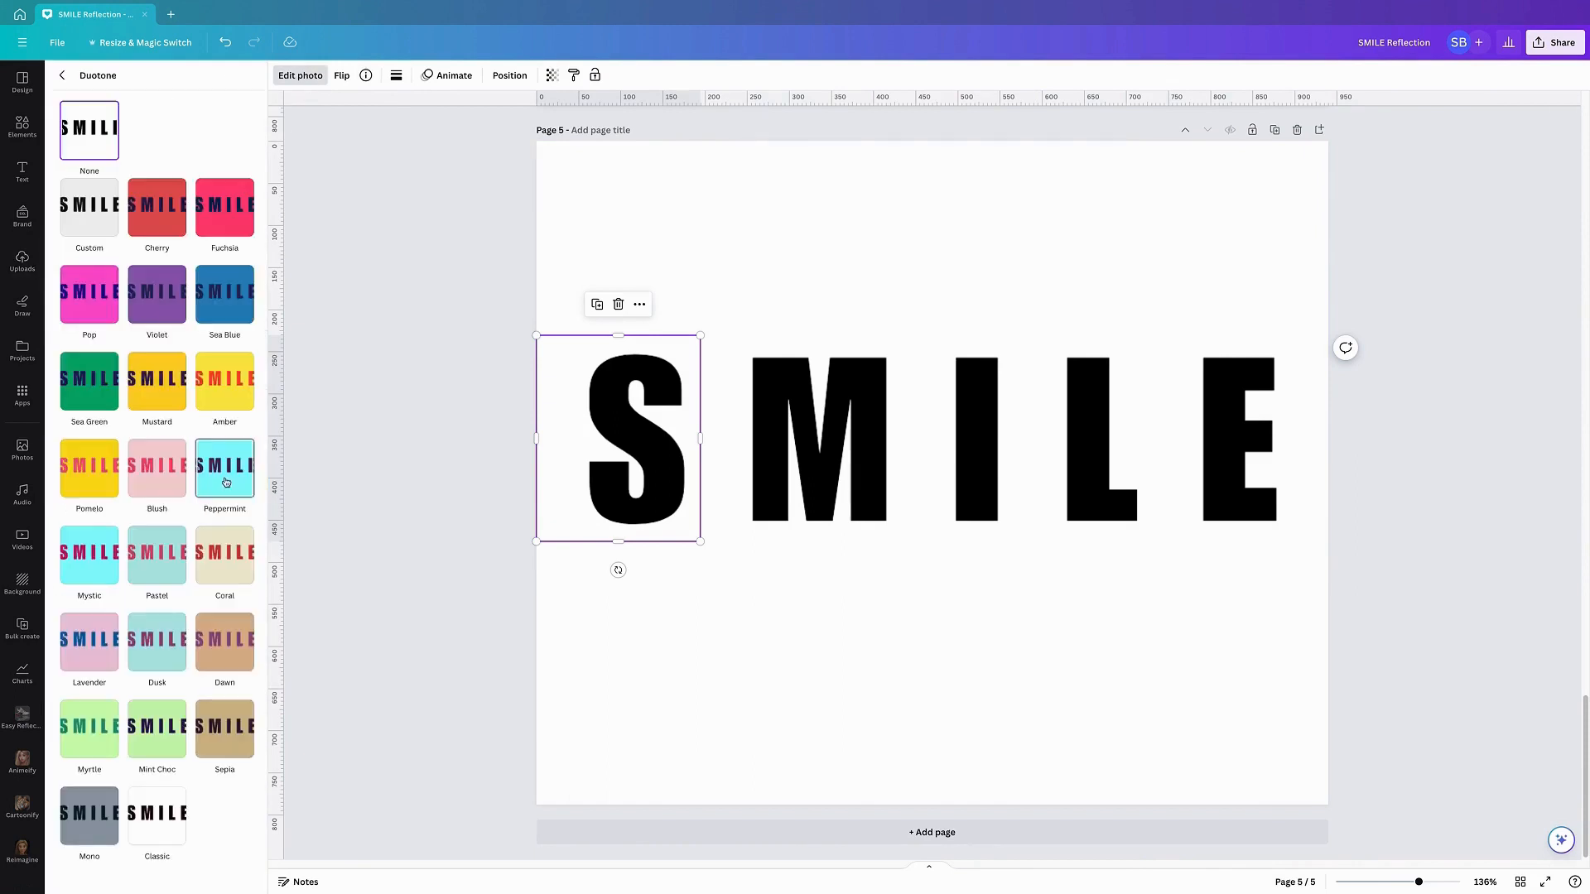
left_click(78, 213)
left_click(231, 281)
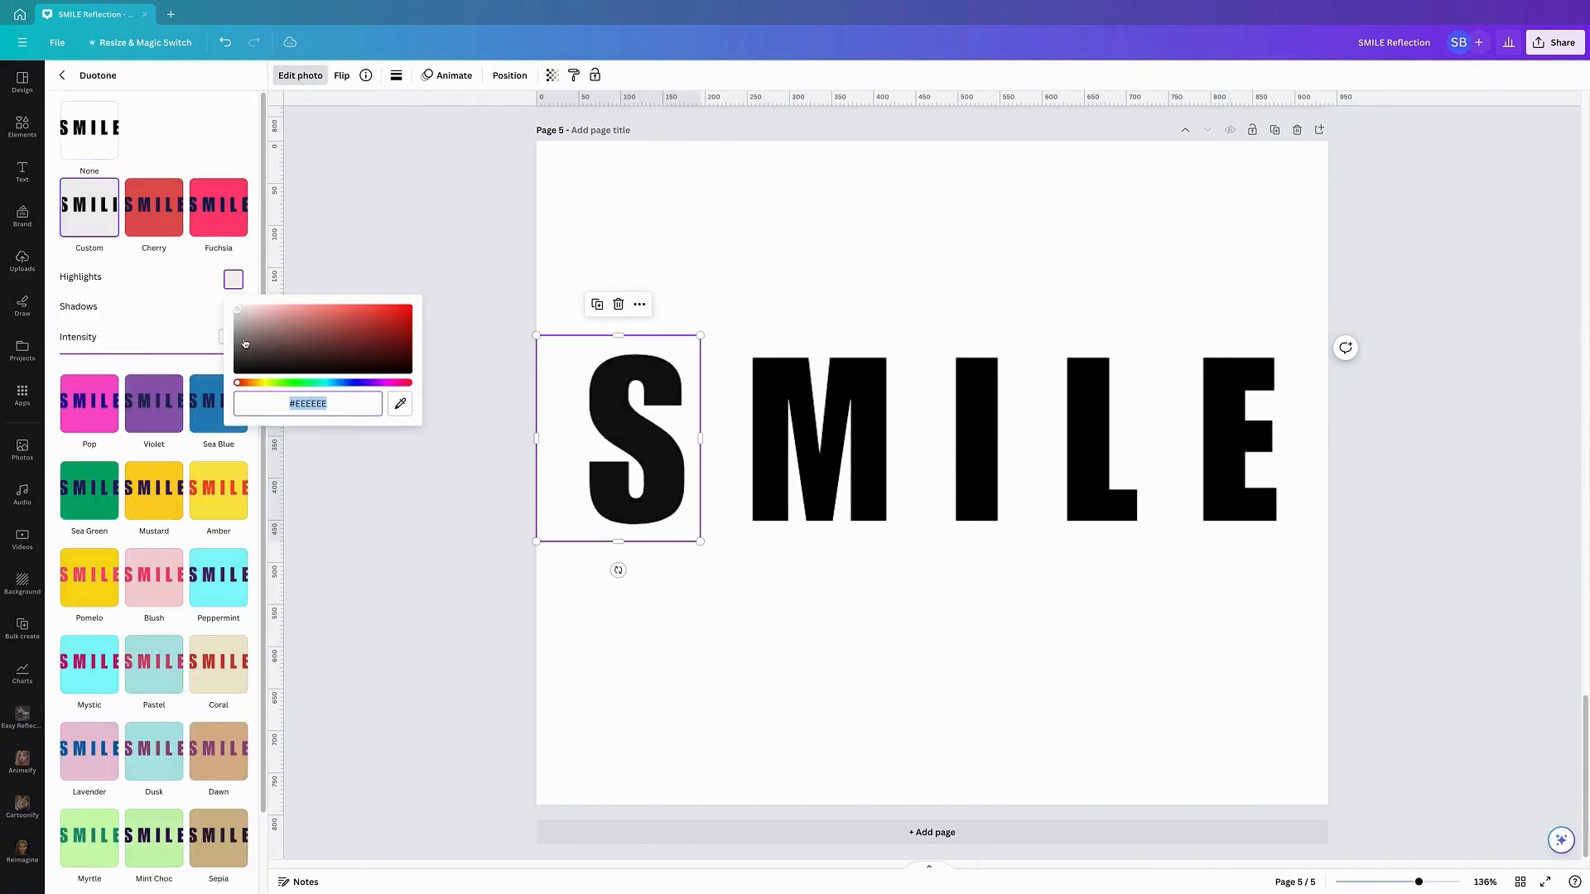
left_click_drag(242, 385, 245, 385)
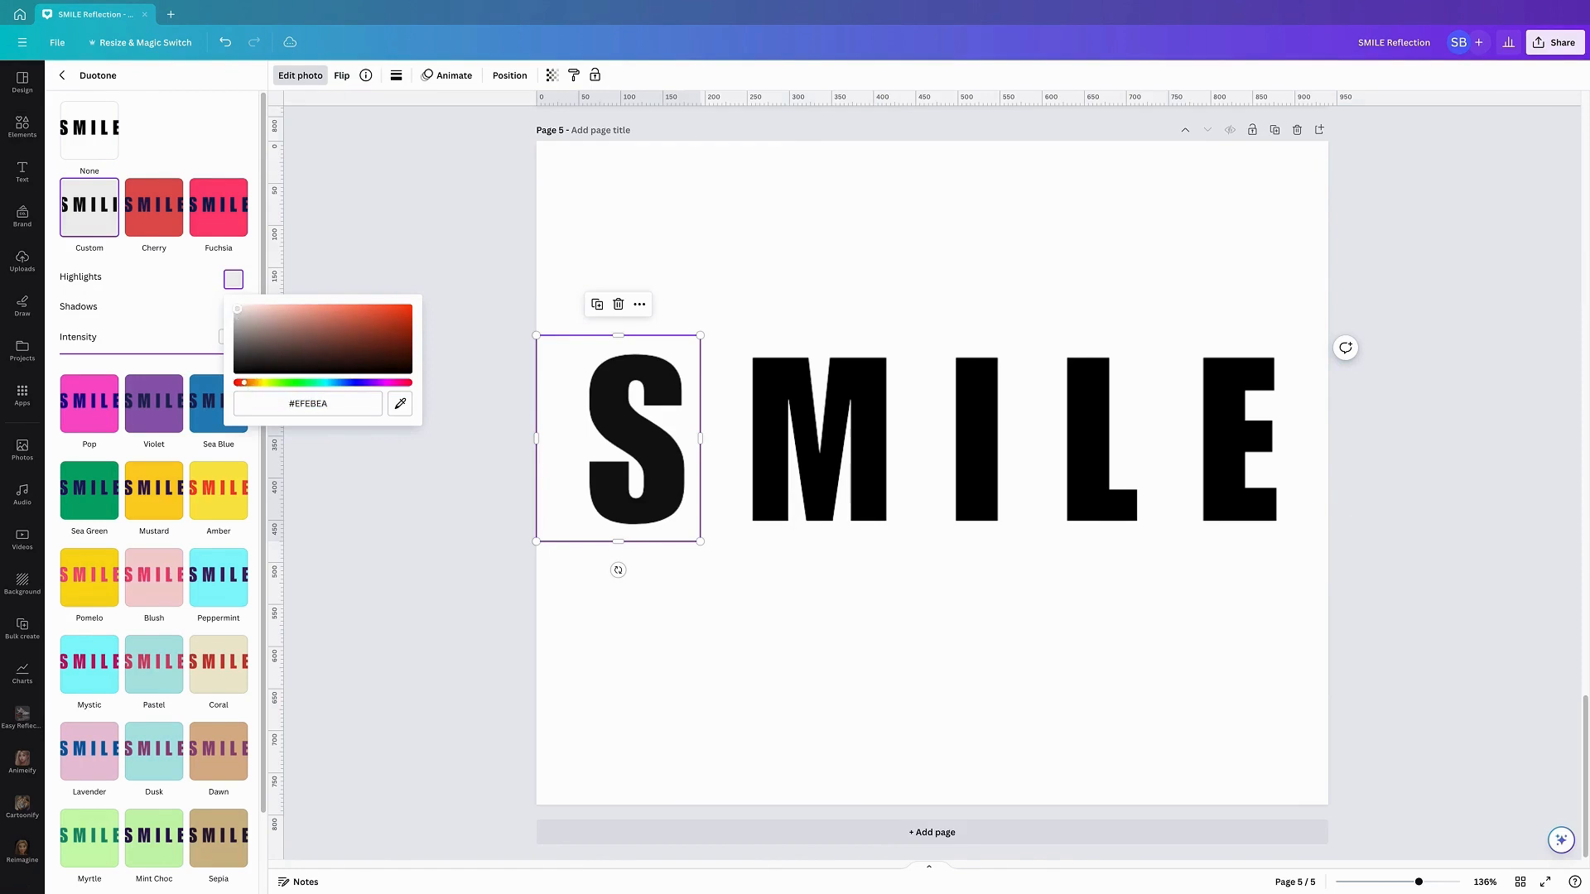
left_click(233, 309)
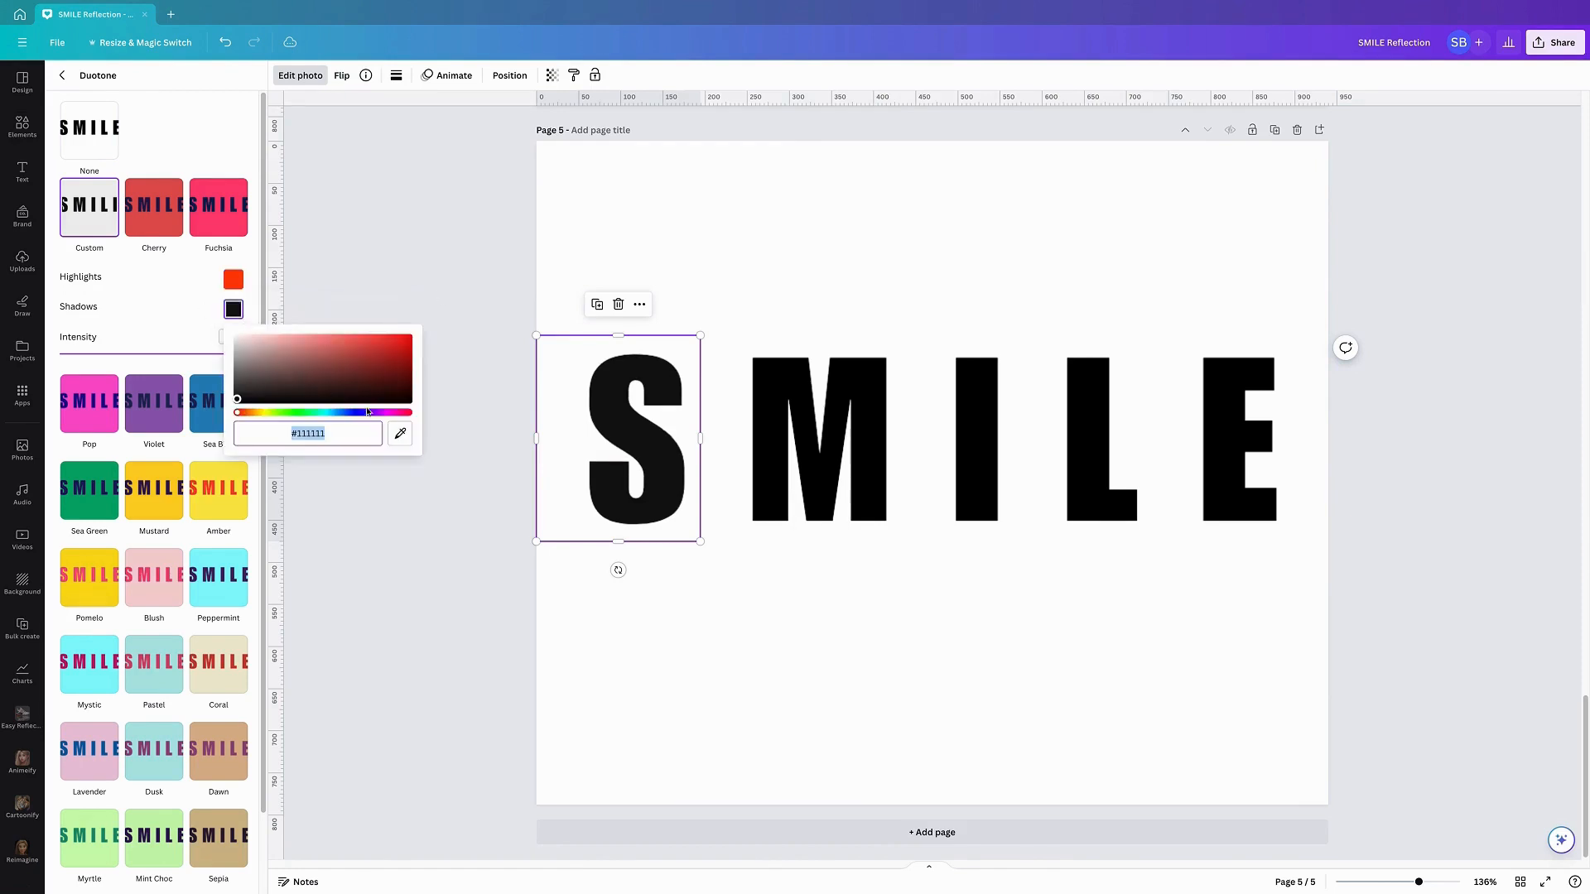
left_click(403, 433)
left_click(231, 279)
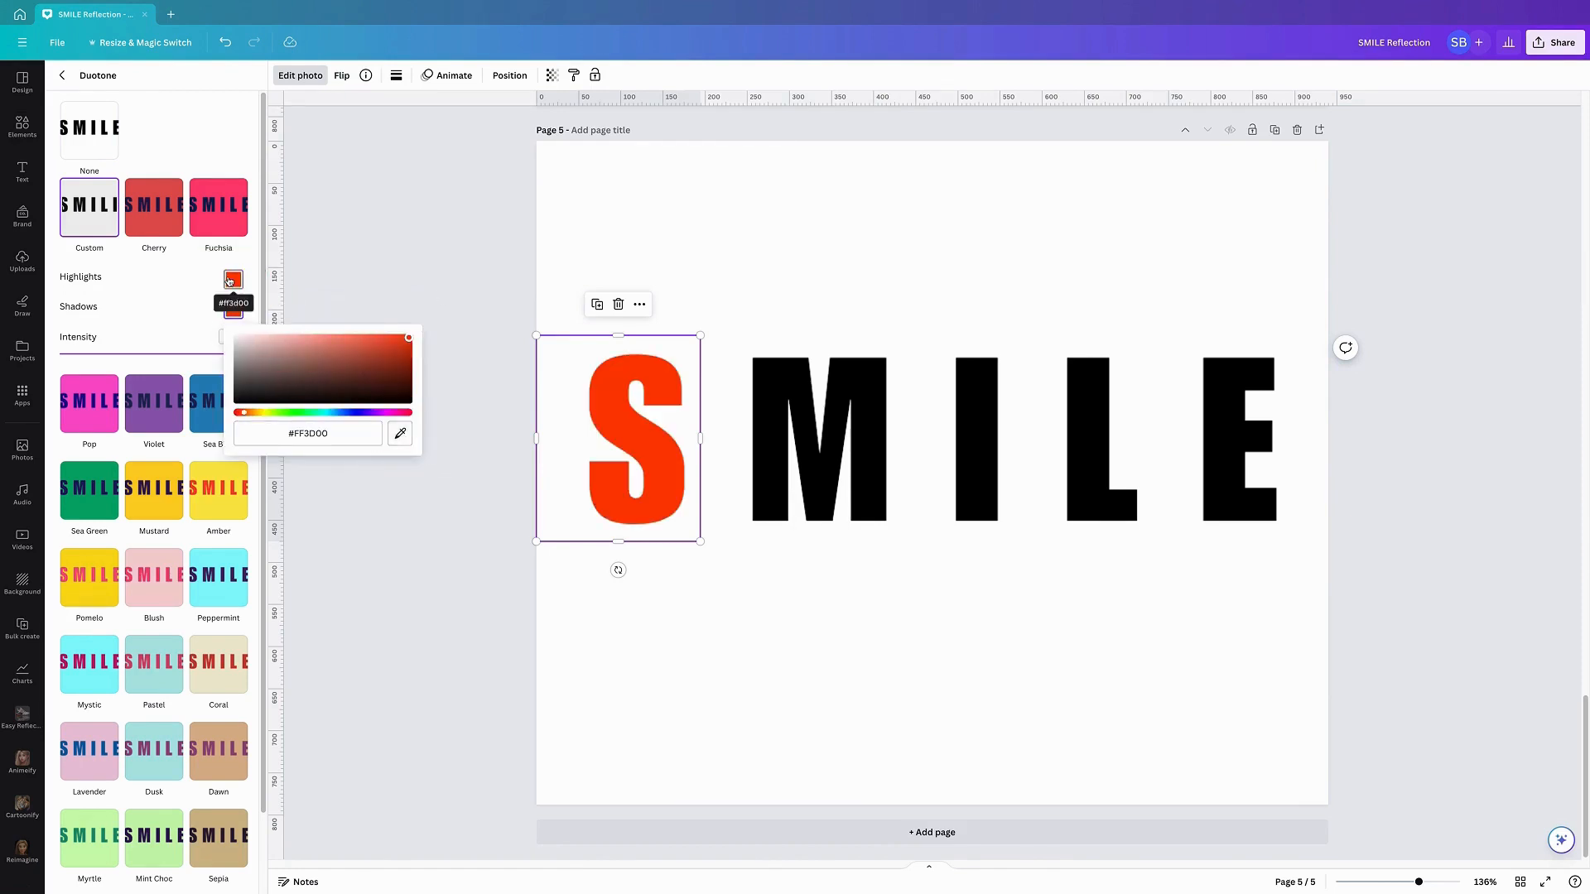
left_click(400, 433)
Apply a Custom Duotone effect to the letter M with yellow #FFFC00 highlights and shadows sampled from the same yellow
left_click(818, 478)
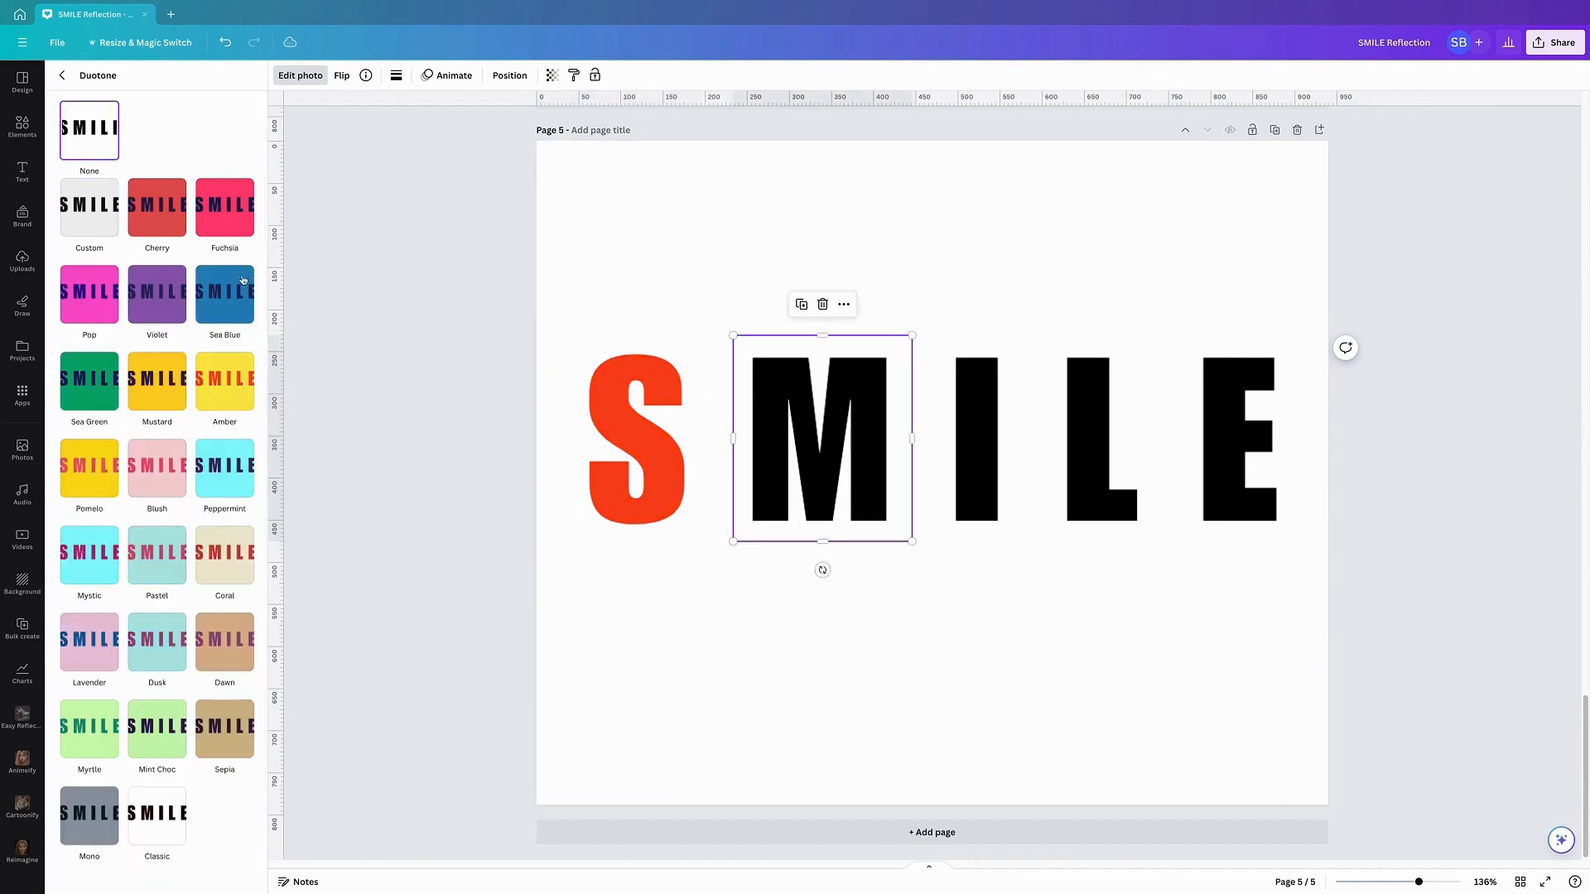
left_click(91, 213)
left_click(240, 277)
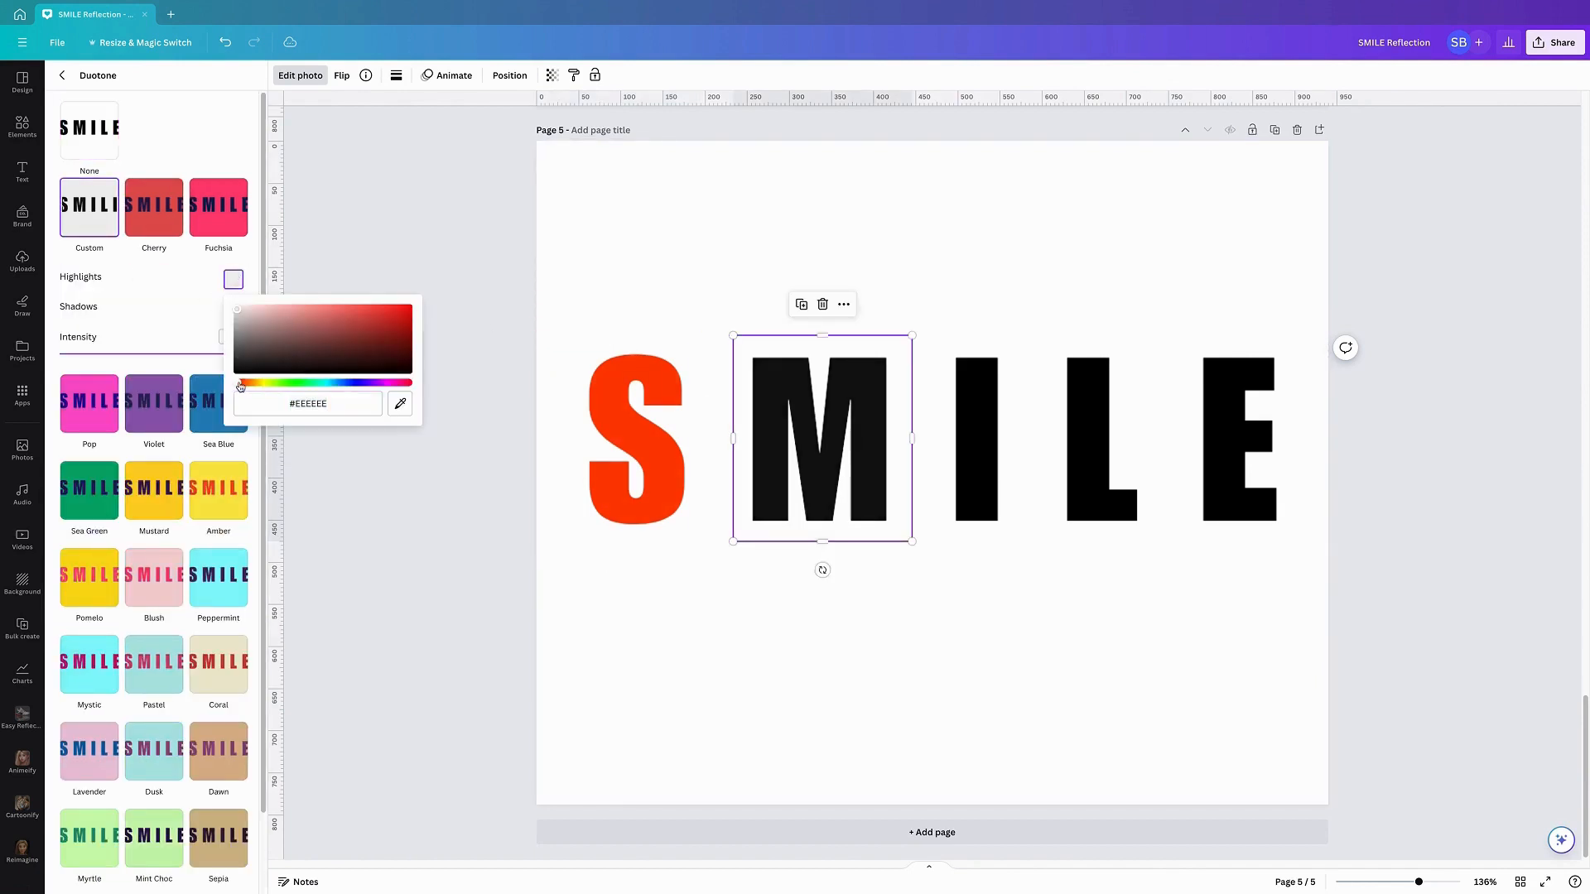
left_click_drag(248, 384, 264, 385)
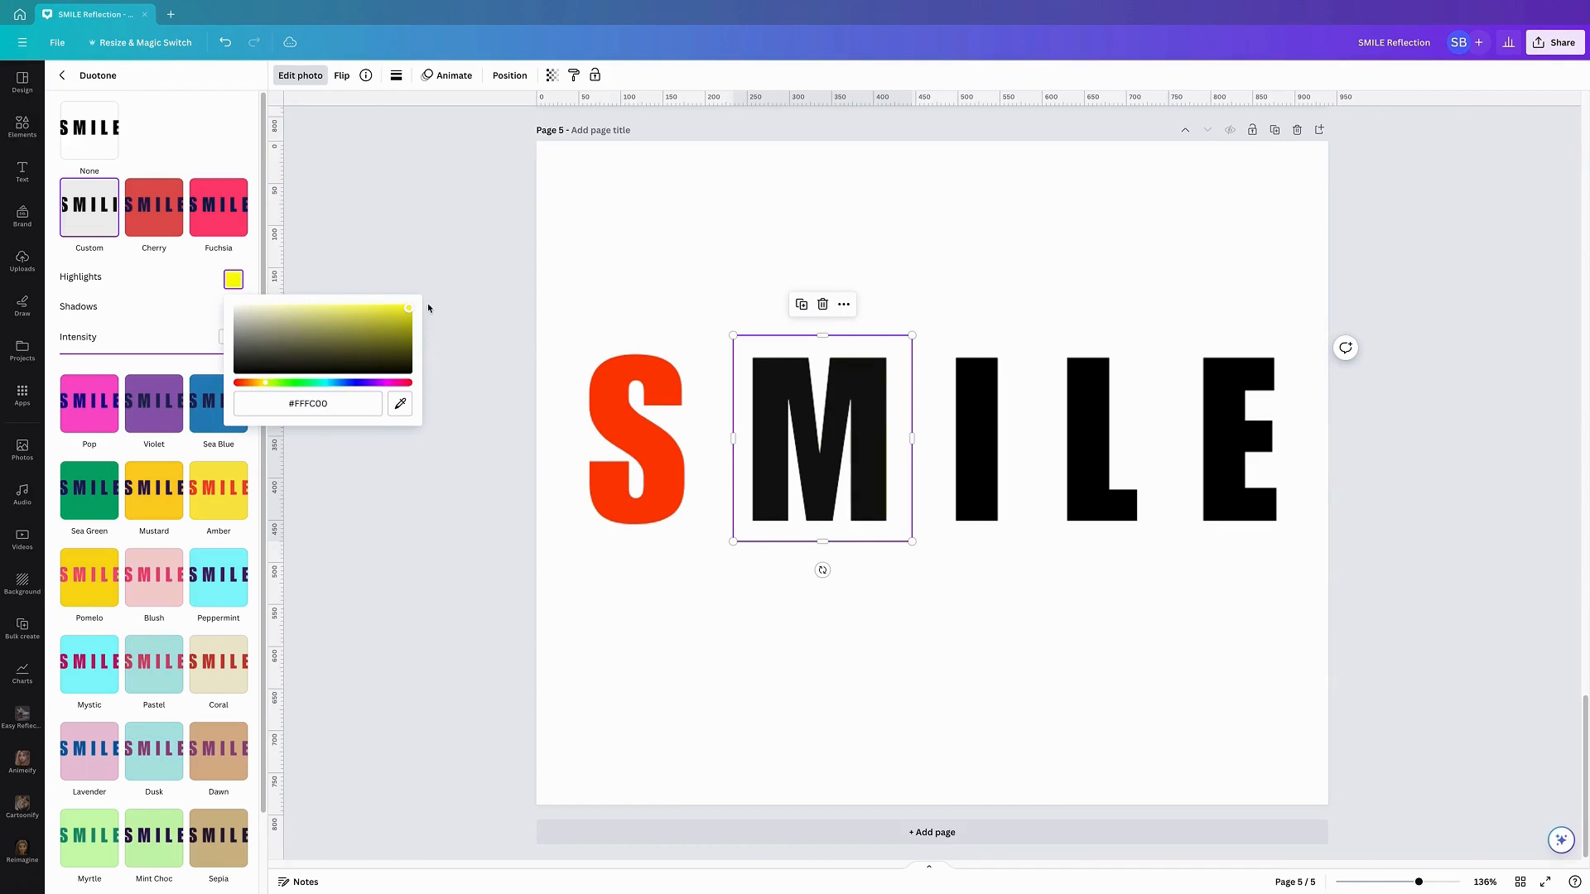
left_click(182, 320)
left_click(232, 309)
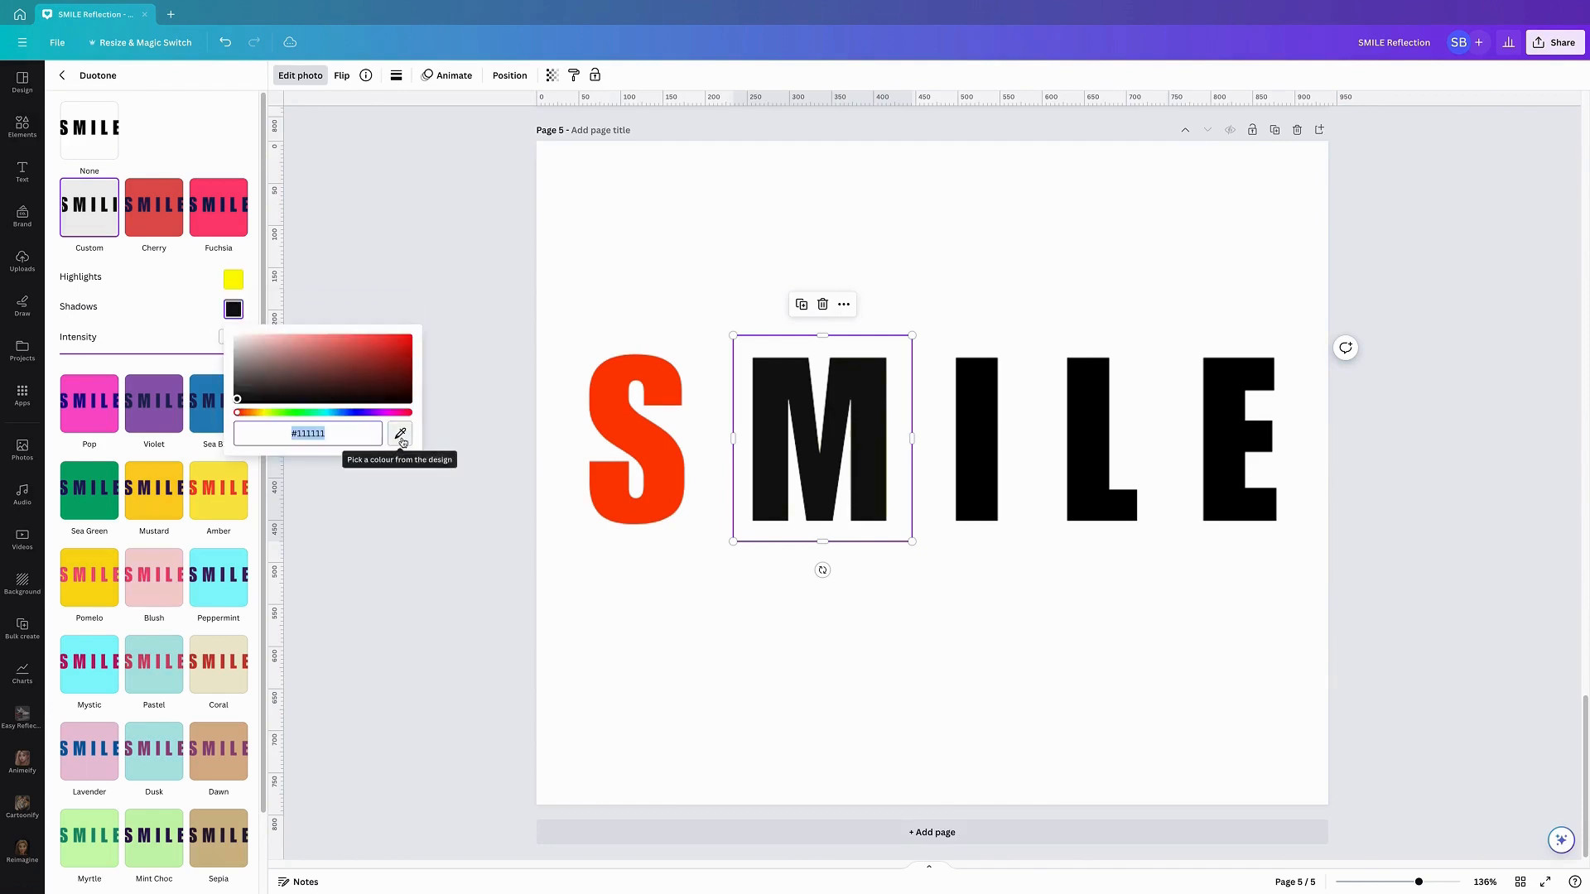
left_click(400, 433)
left_click(233, 281)
Apply a Custom Duotone effect to the letter I with green #4AFF00 highlights and shadows sampled from the same green
left_click(973, 447)
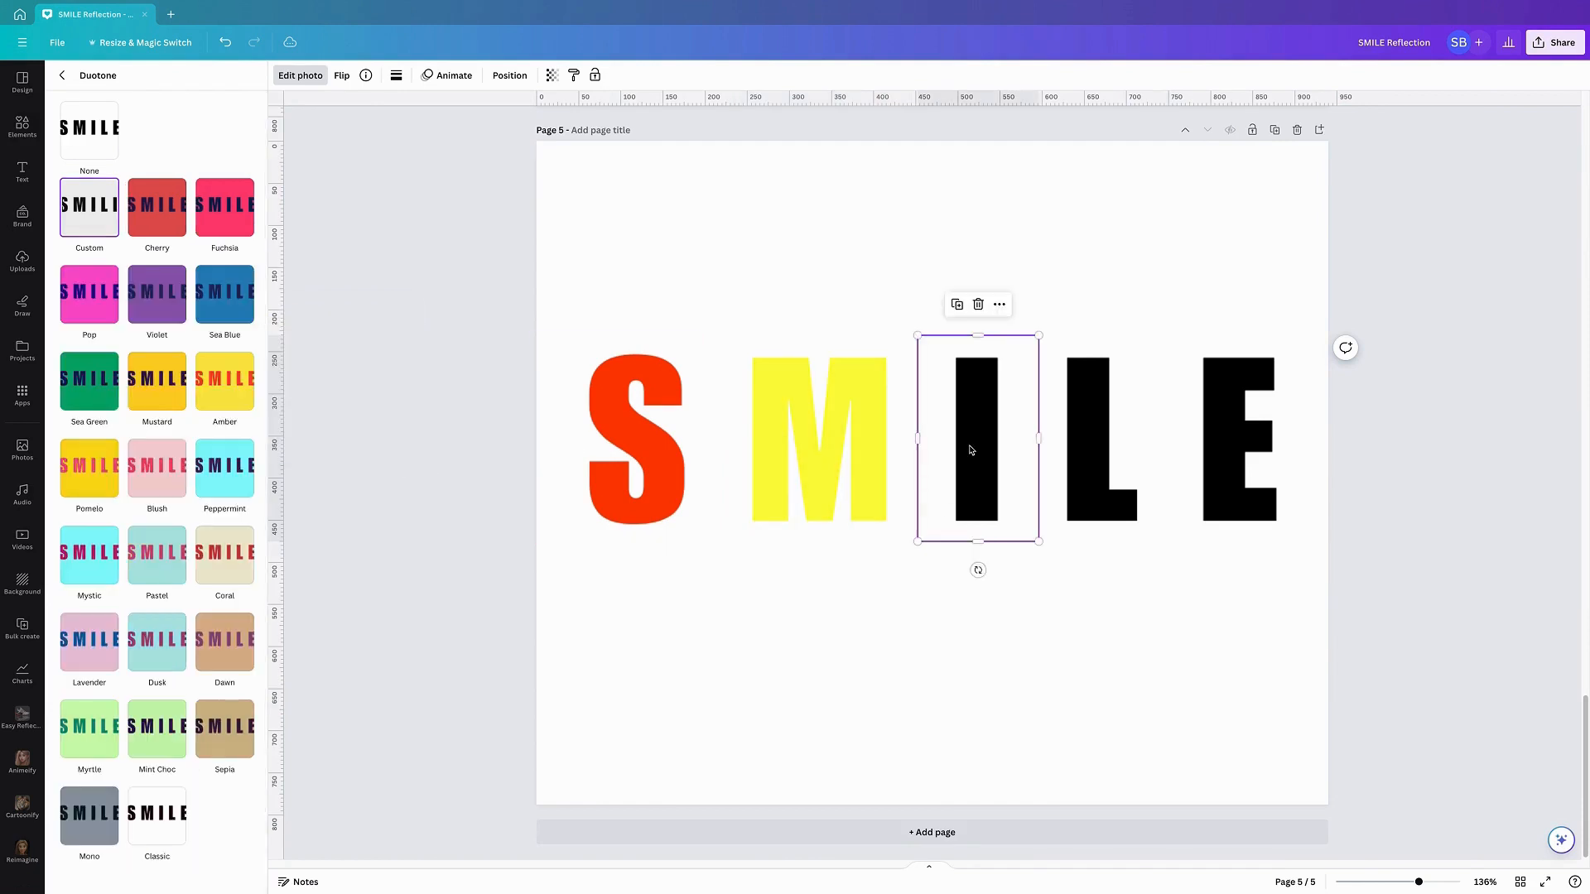
left_click(91, 211)
left_click(234, 279)
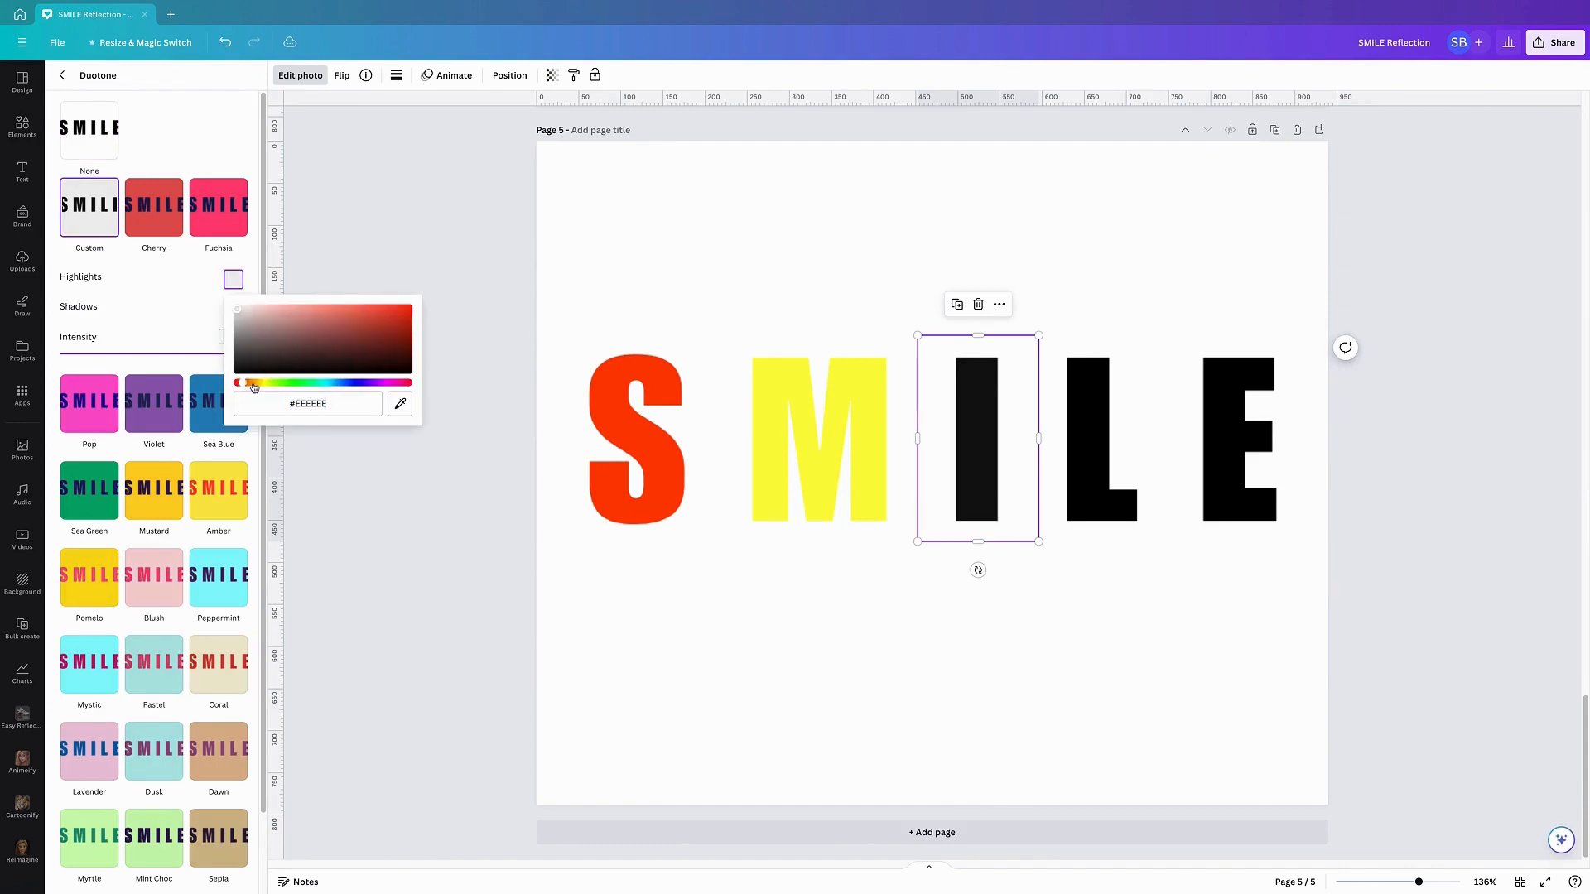
left_click_drag(241, 384, 289, 395)
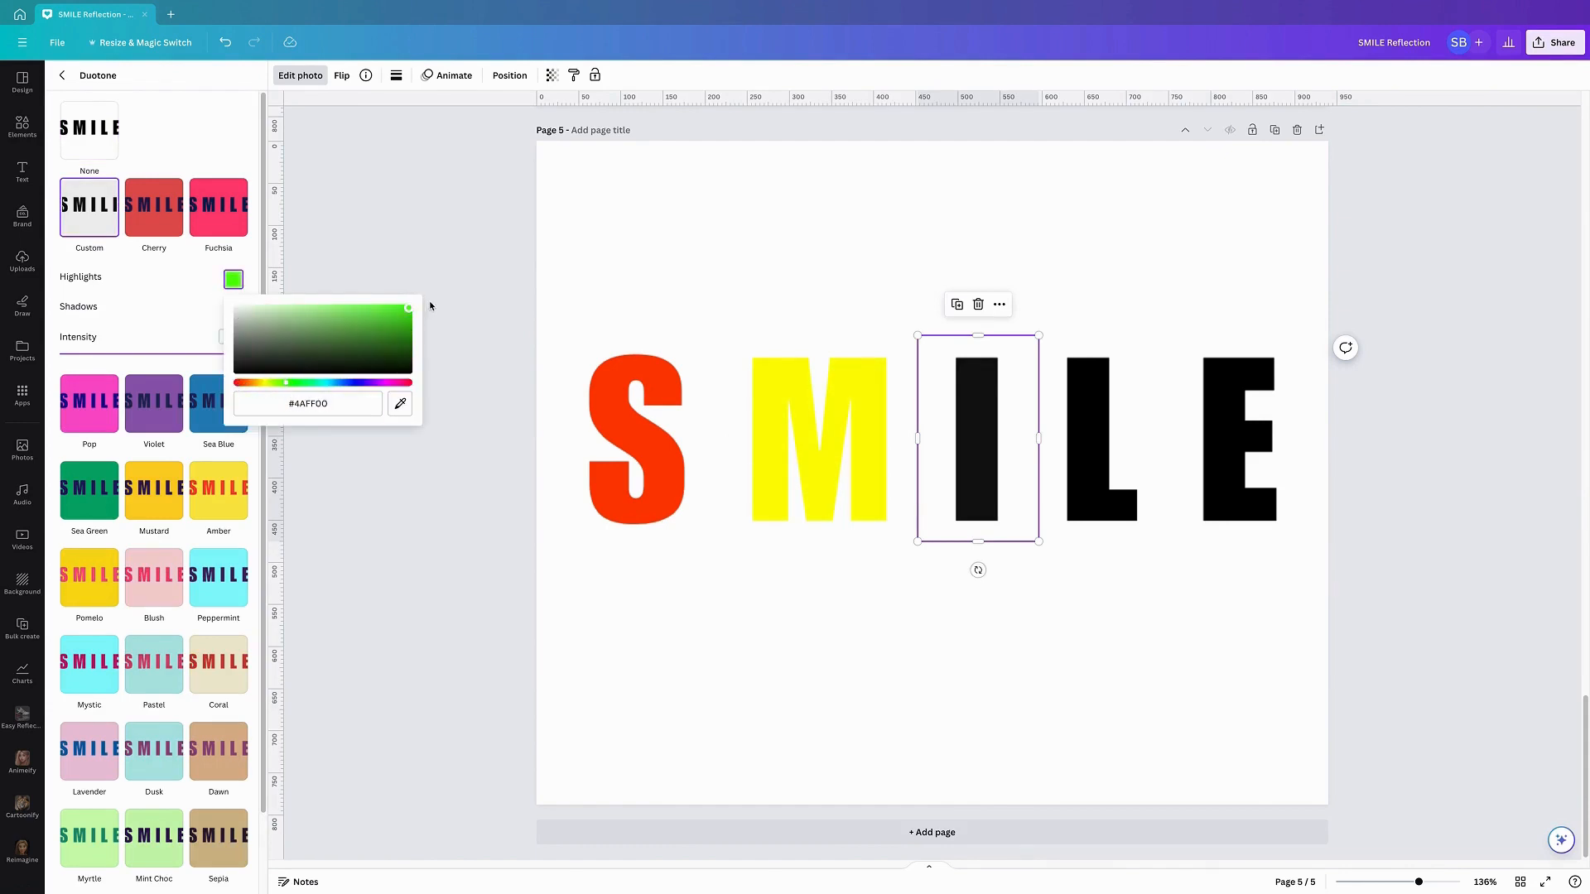
left_click(181, 321)
left_click(233, 309)
left_click(400, 433)
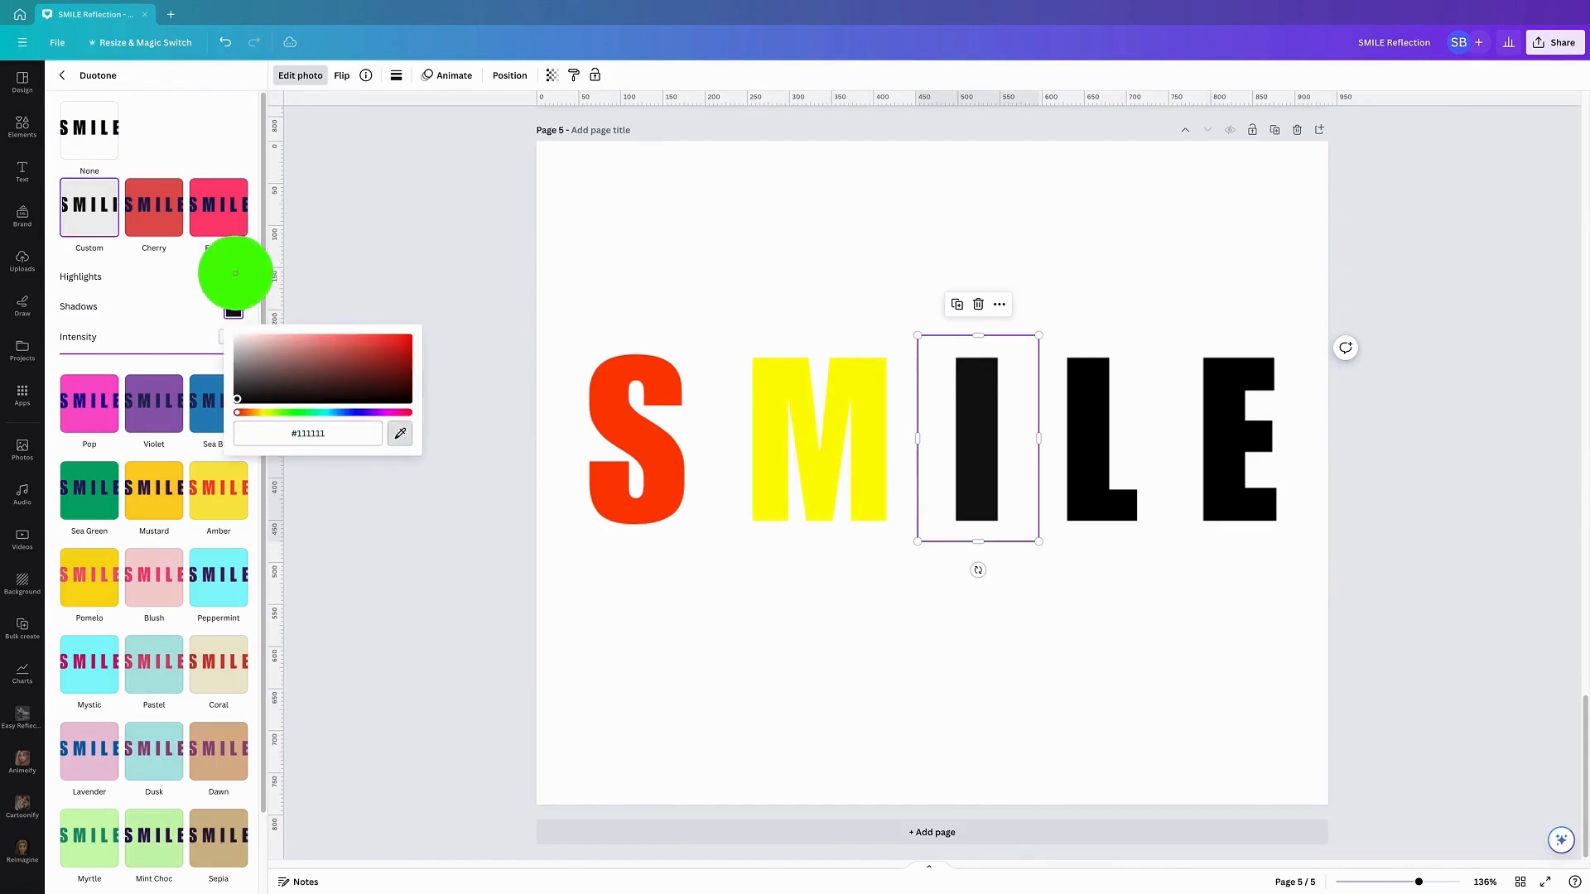
left_click(233, 280)
Apply a Custom Duotone effect to the letter L with cyan #00FFFF highlights and shadows sampled from the same cyan
left_click(1082, 444)
left_click(90, 207)
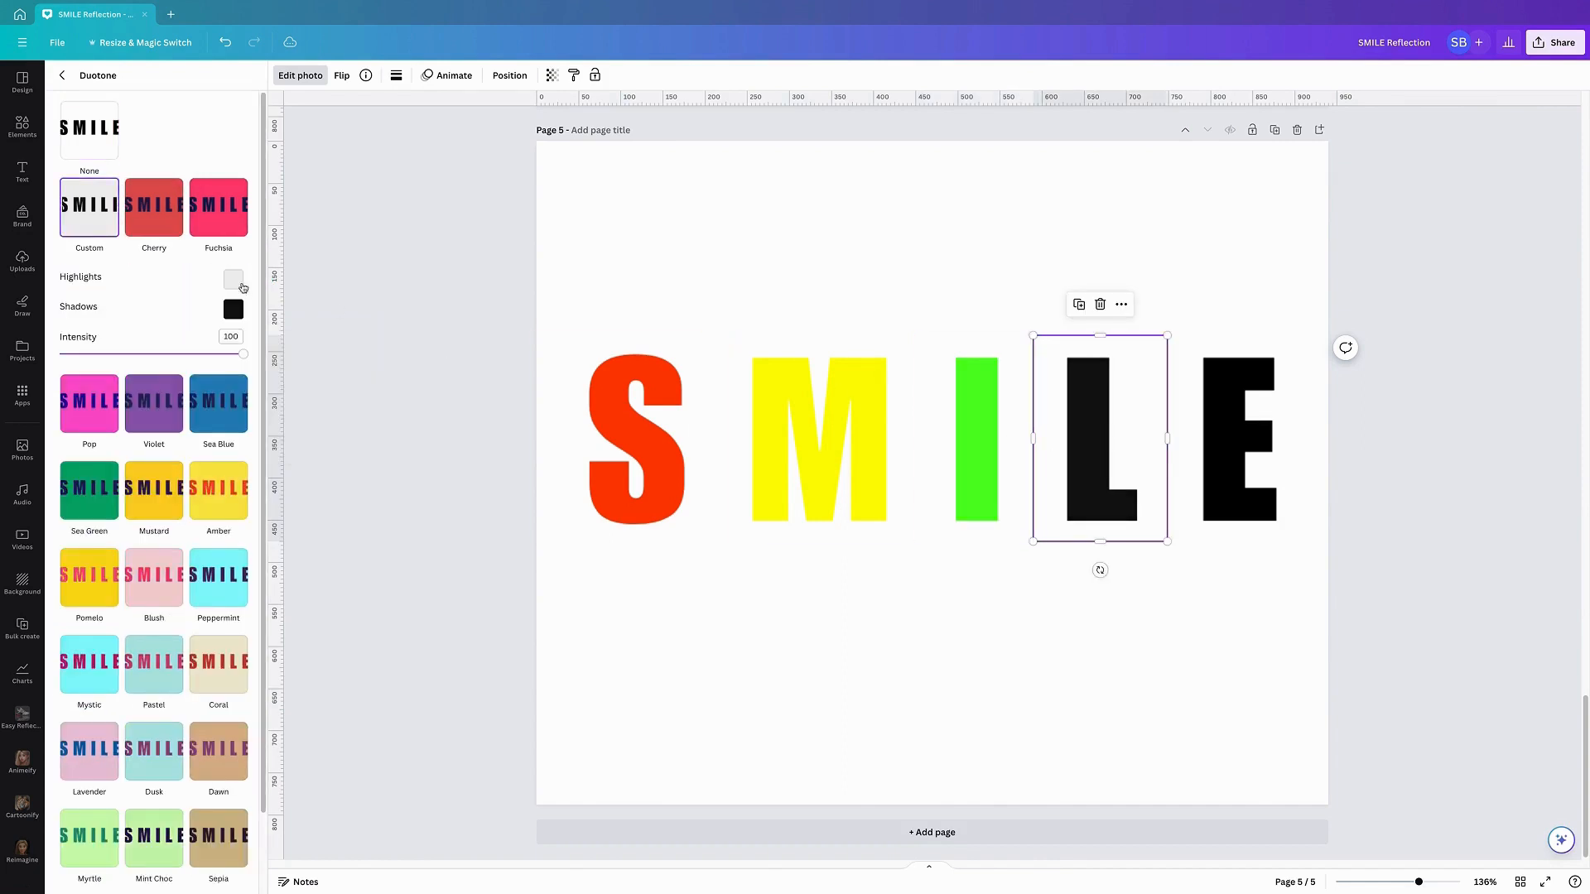
left_click(234, 279)
left_click_drag(248, 392, 263, 390)
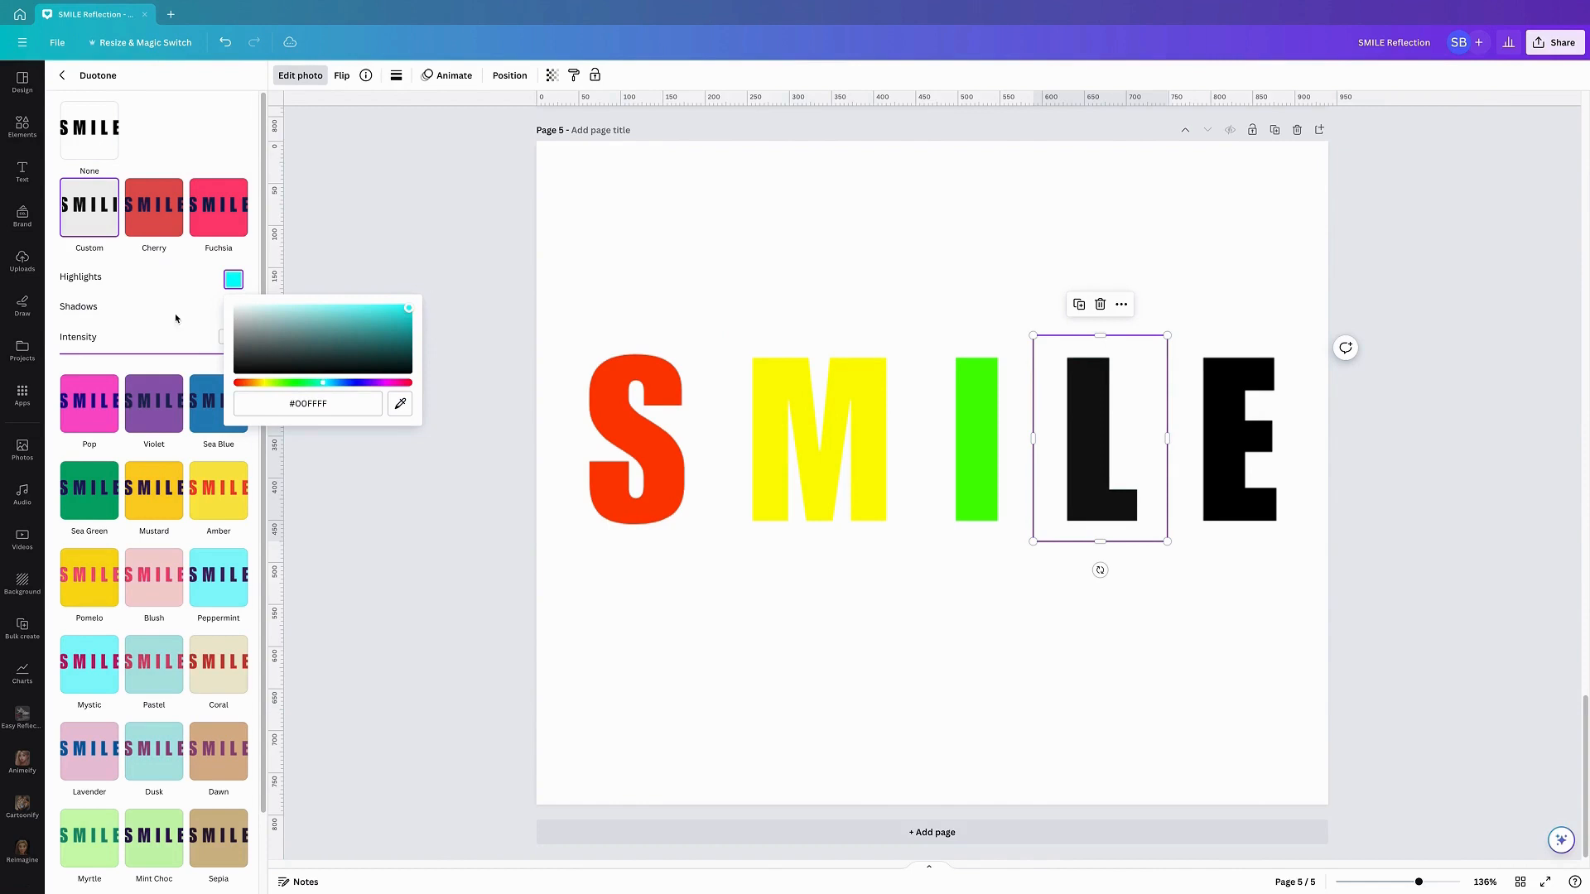
left_click(176, 319)
left_click(234, 309)
left_click(400, 433)
left_click(234, 286)
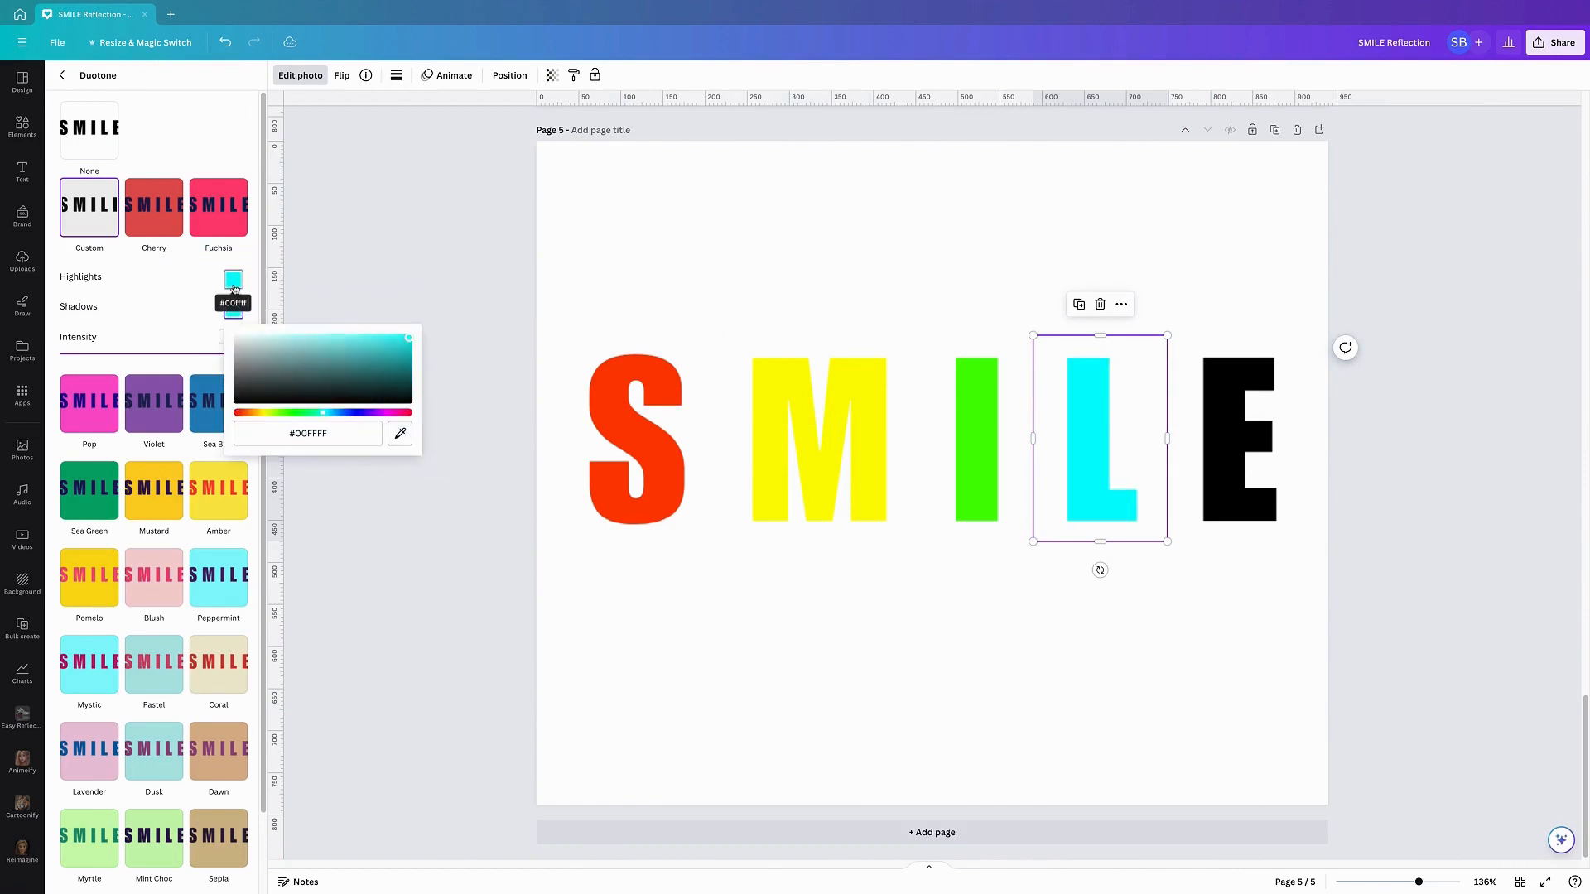
Apply a Custom Duotone effect with purple highlights to the letter E
left_click(1149, 437)
left_click(1221, 426)
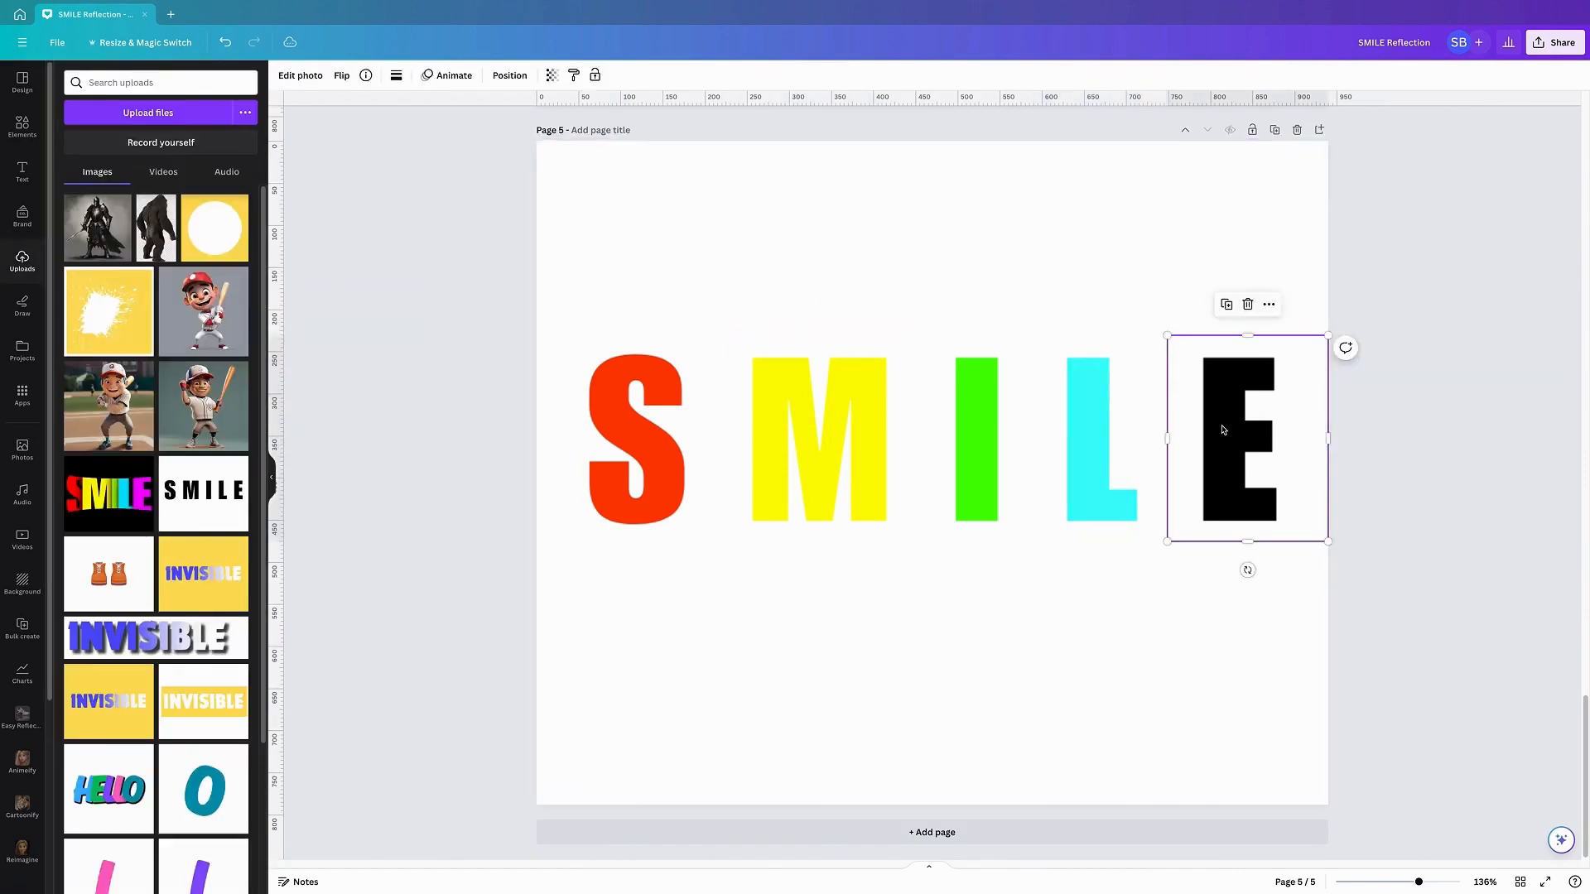
left_click(322, 79)
left_click(217, 466)
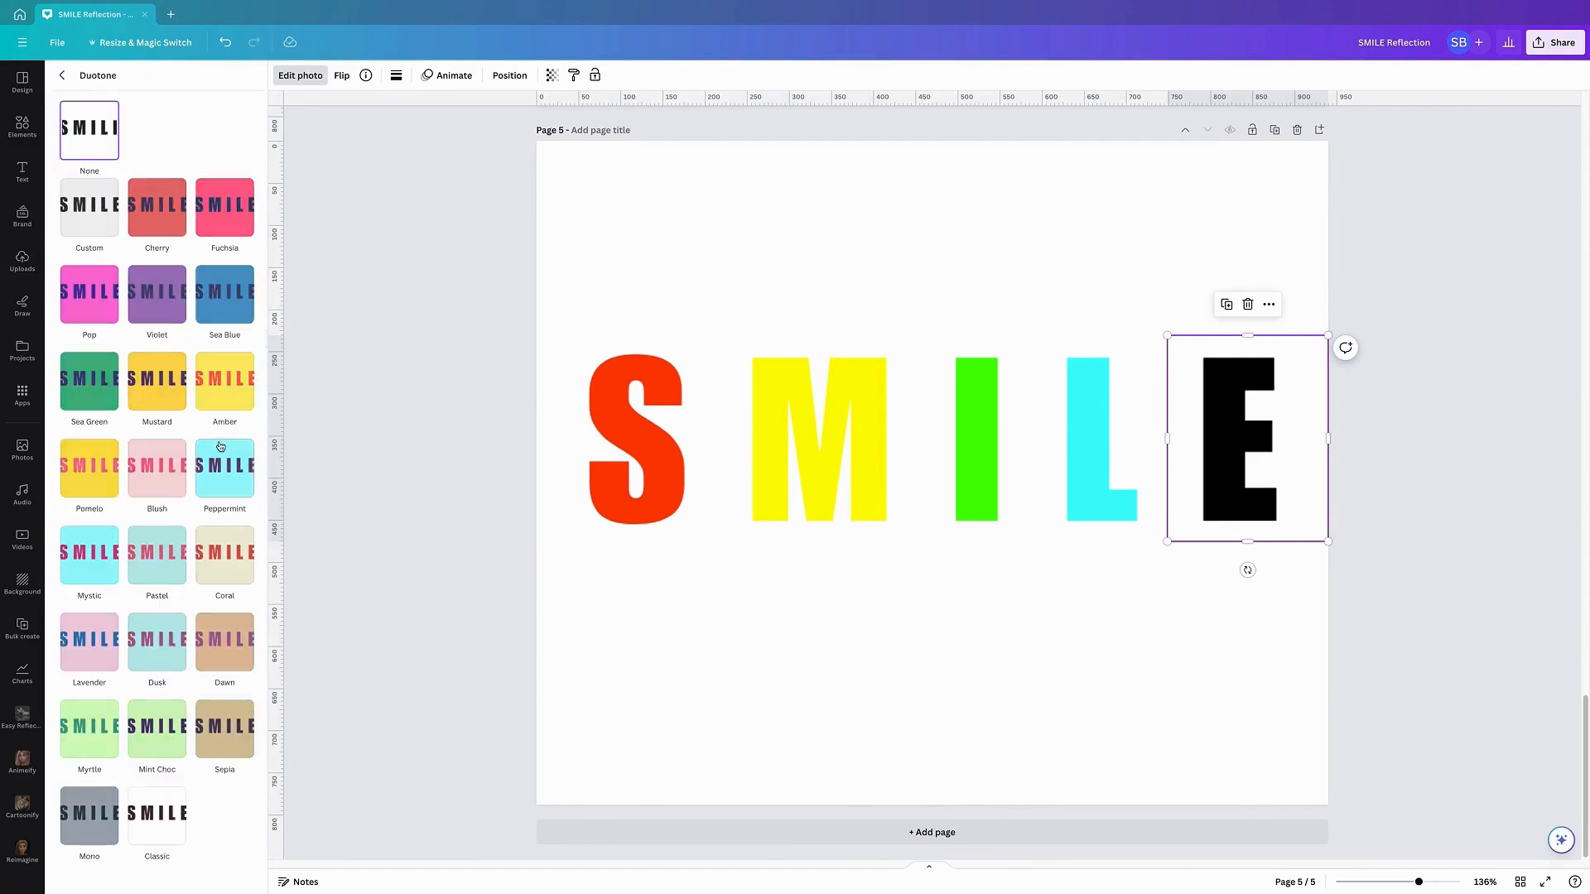
left_click(91, 216)
left_click(233, 279)
left_click_drag(245, 383, 372, 396)
left_click_drag(250, 316, 399, 308)
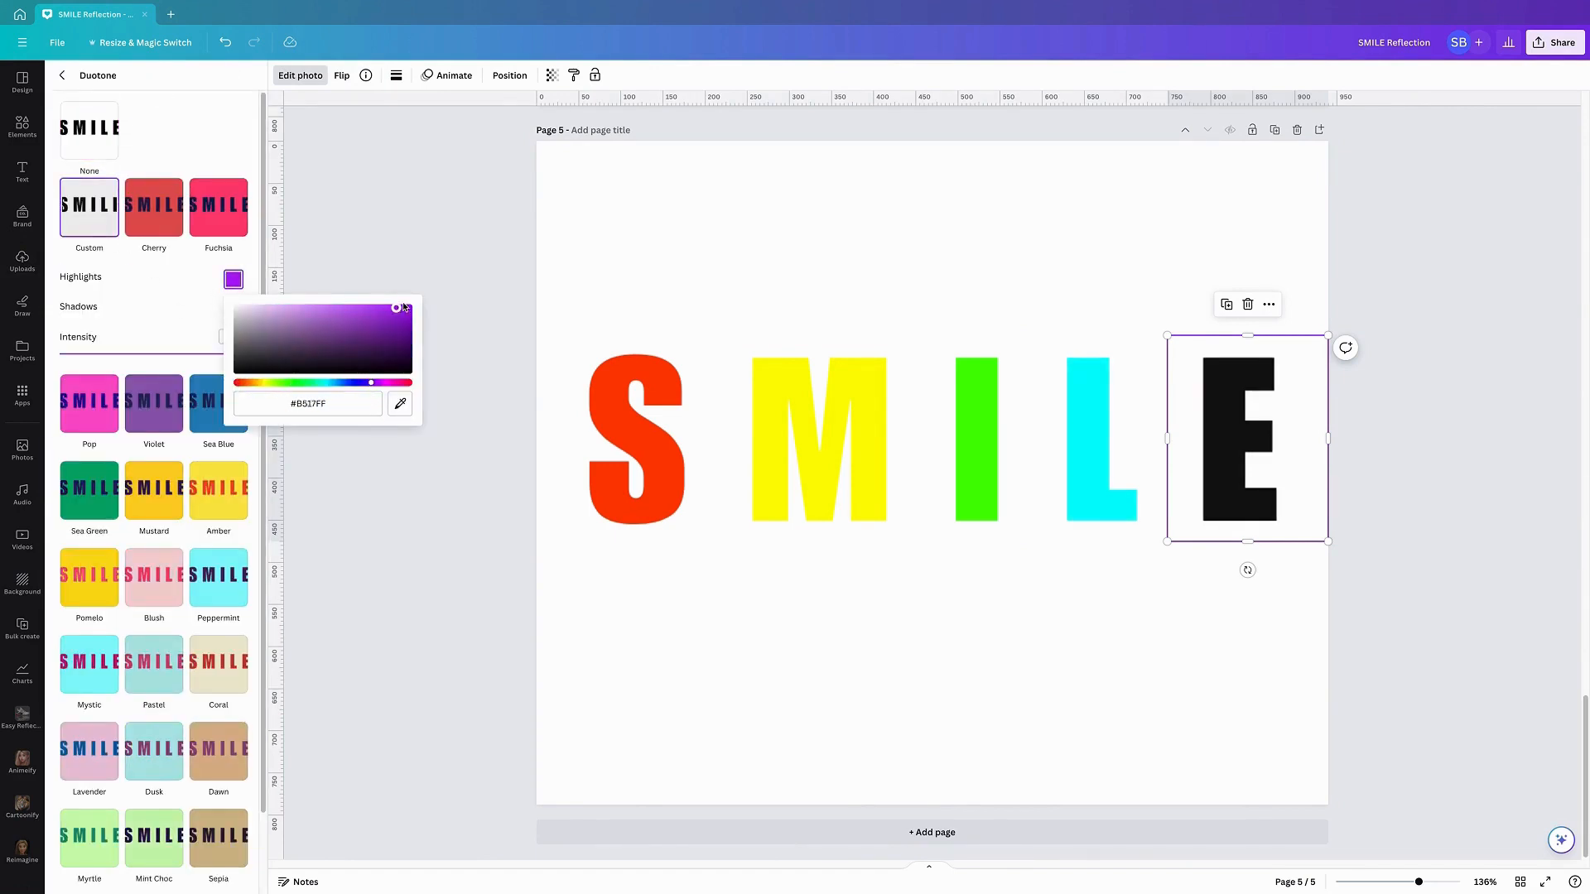
left_click(168, 300)
Try to sample the purple highlight colour for the letter E's Duotone shadows
left_click(234, 309)
left_click(400, 433)
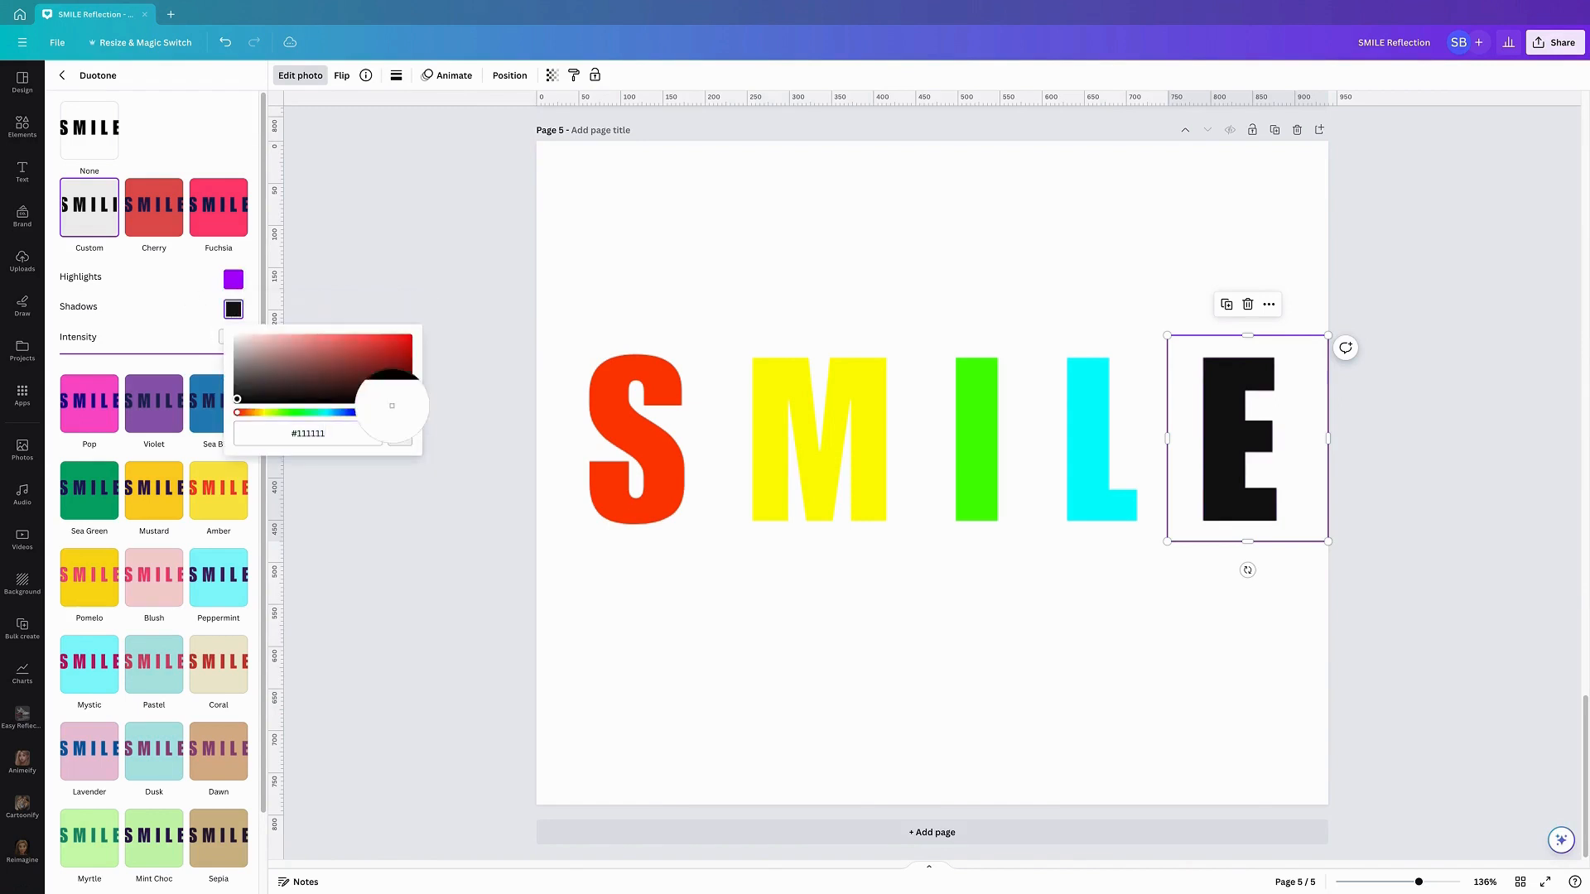
left_click(229, 280)
left_click(182, 291)
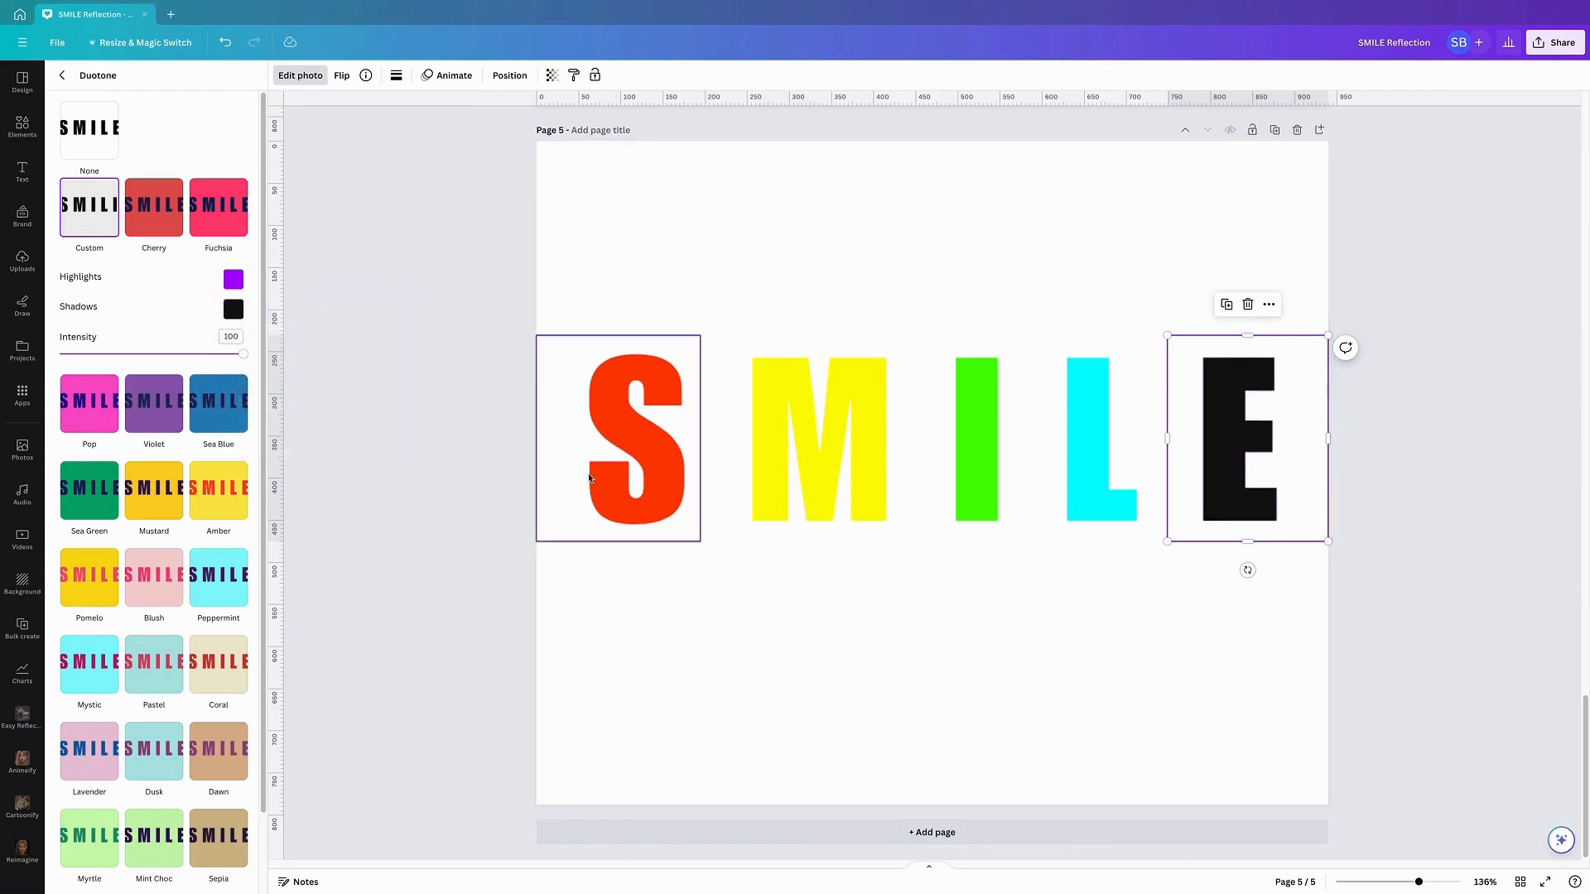
Move the letters M, I and L towards the S so that each one slightly overlaps the letter before it
left_click(795, 454)
left_click_drag(795, 455, 720, 434)
left_click(976, 437)
left_click_drag(977, 437, 803, 434)
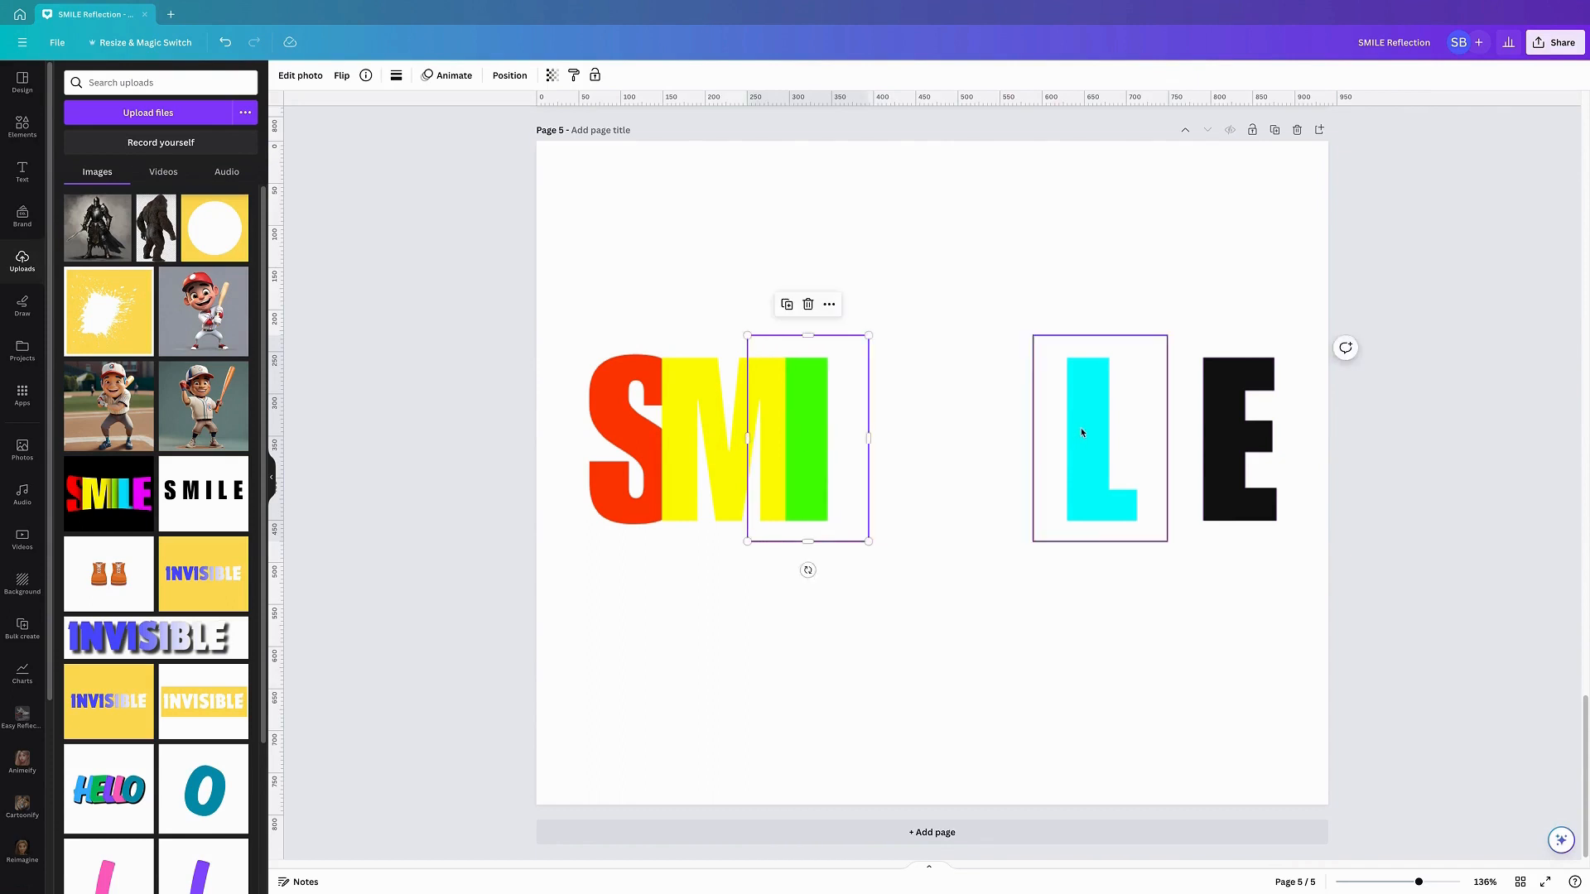
left_click_drag(1082, 433, 833, 435)
Set the letter E's Duotone shadows to the purple sampled from its highlights colour
left_click(1227, 417)
left_click(300, 76)
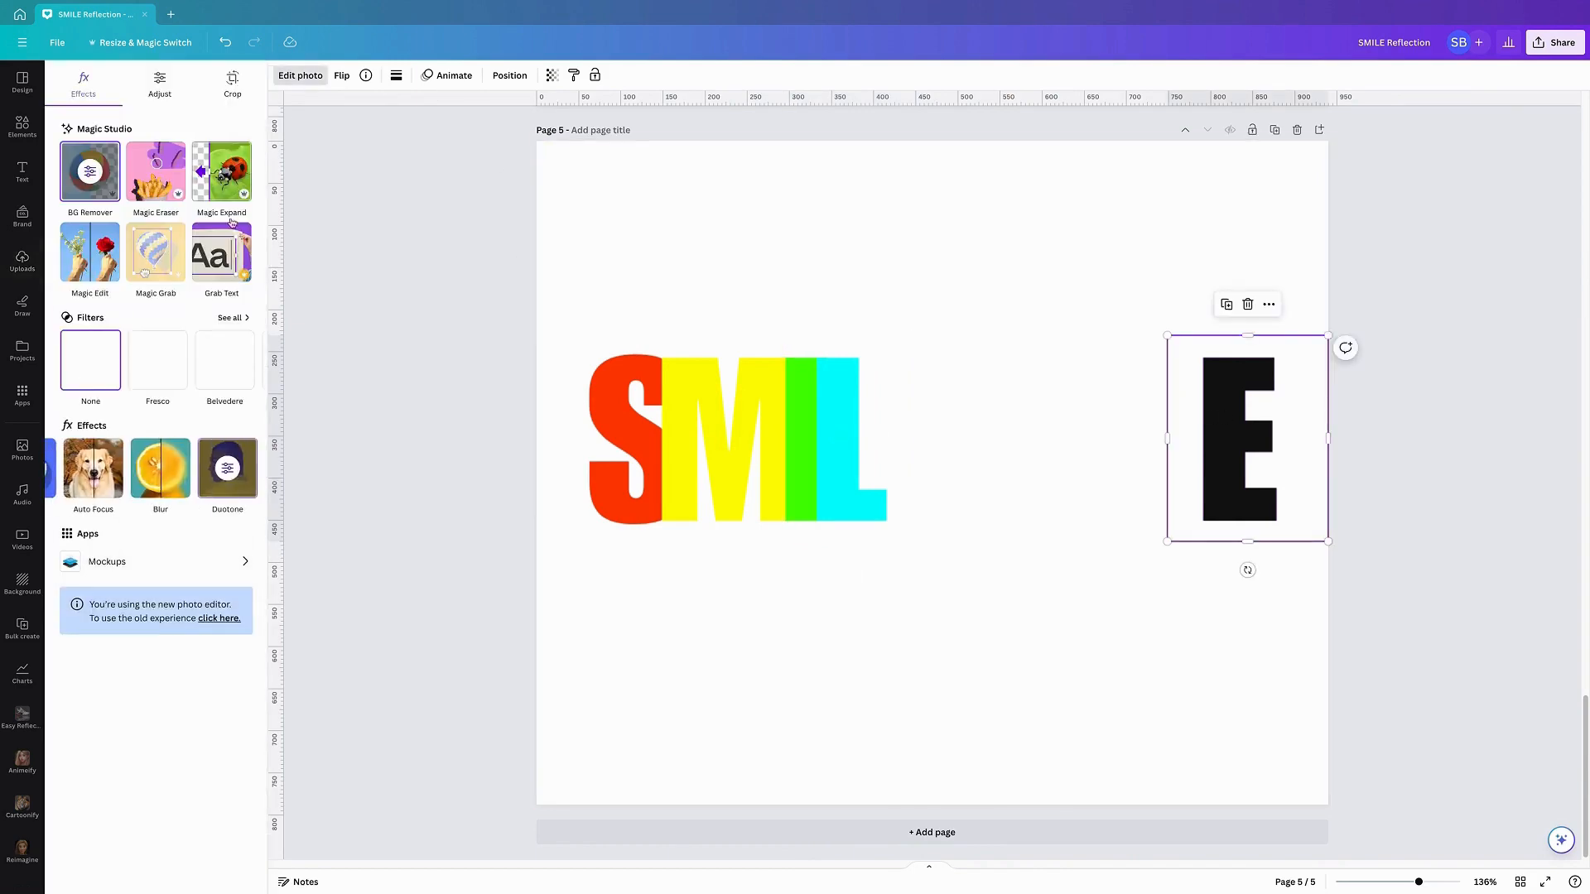
left_click(219, 461)
left_click(232, 309)
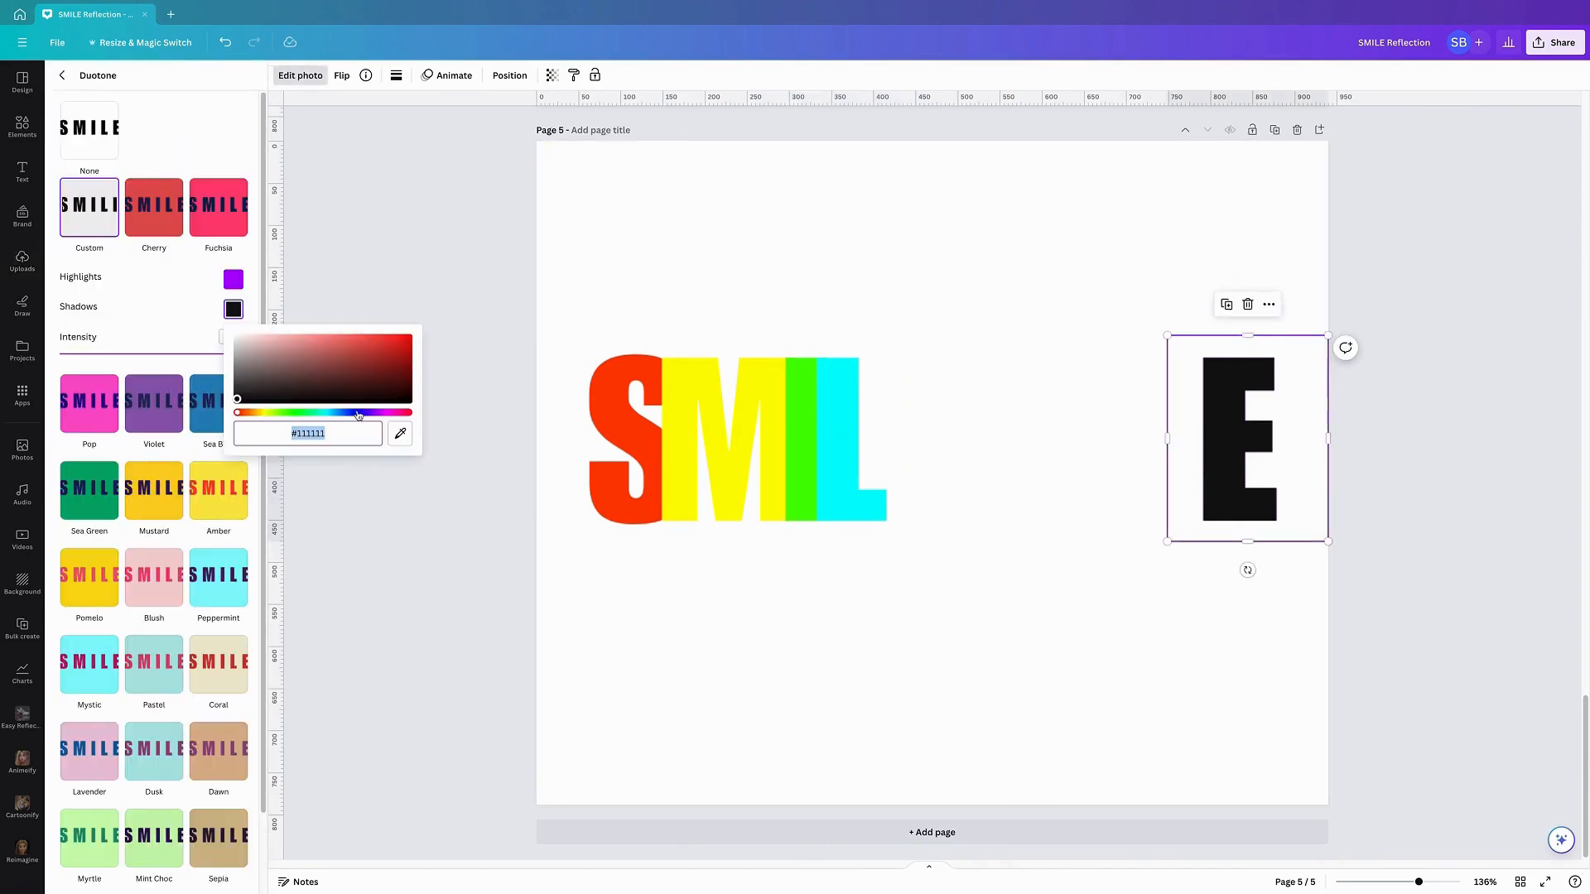
left_click(401, 434)
left_click(234, 278)
left_click(400, 293)
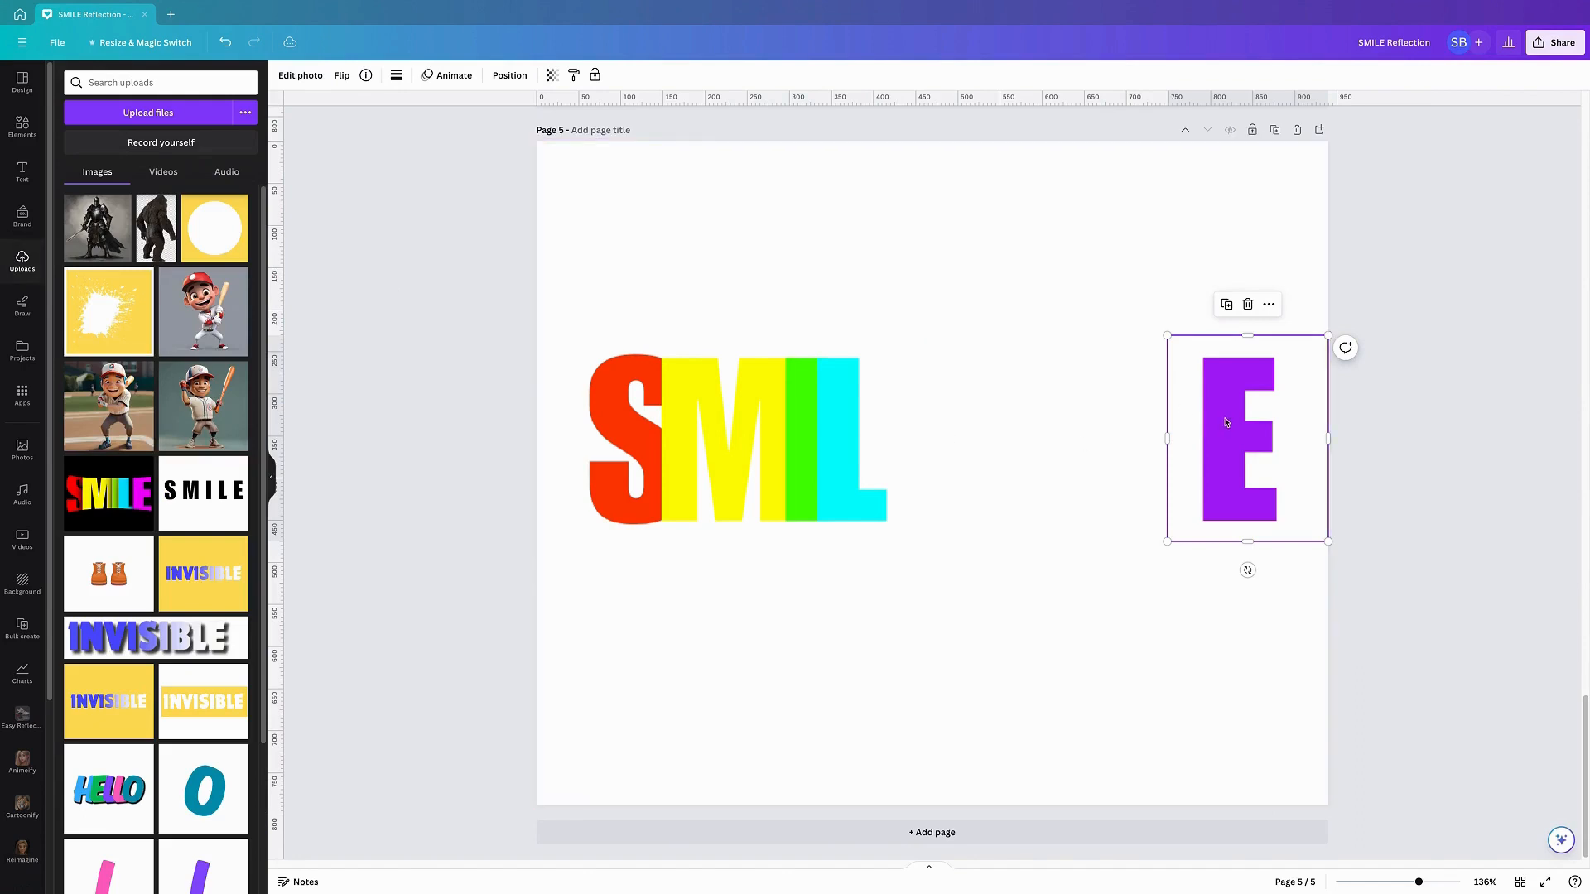
Move the E up against the L and enlarge all five letters together to nearly the page width
left_click_drag(1226, 422, 886, 417)
left_click_drag(556, 286, 1031, 587)
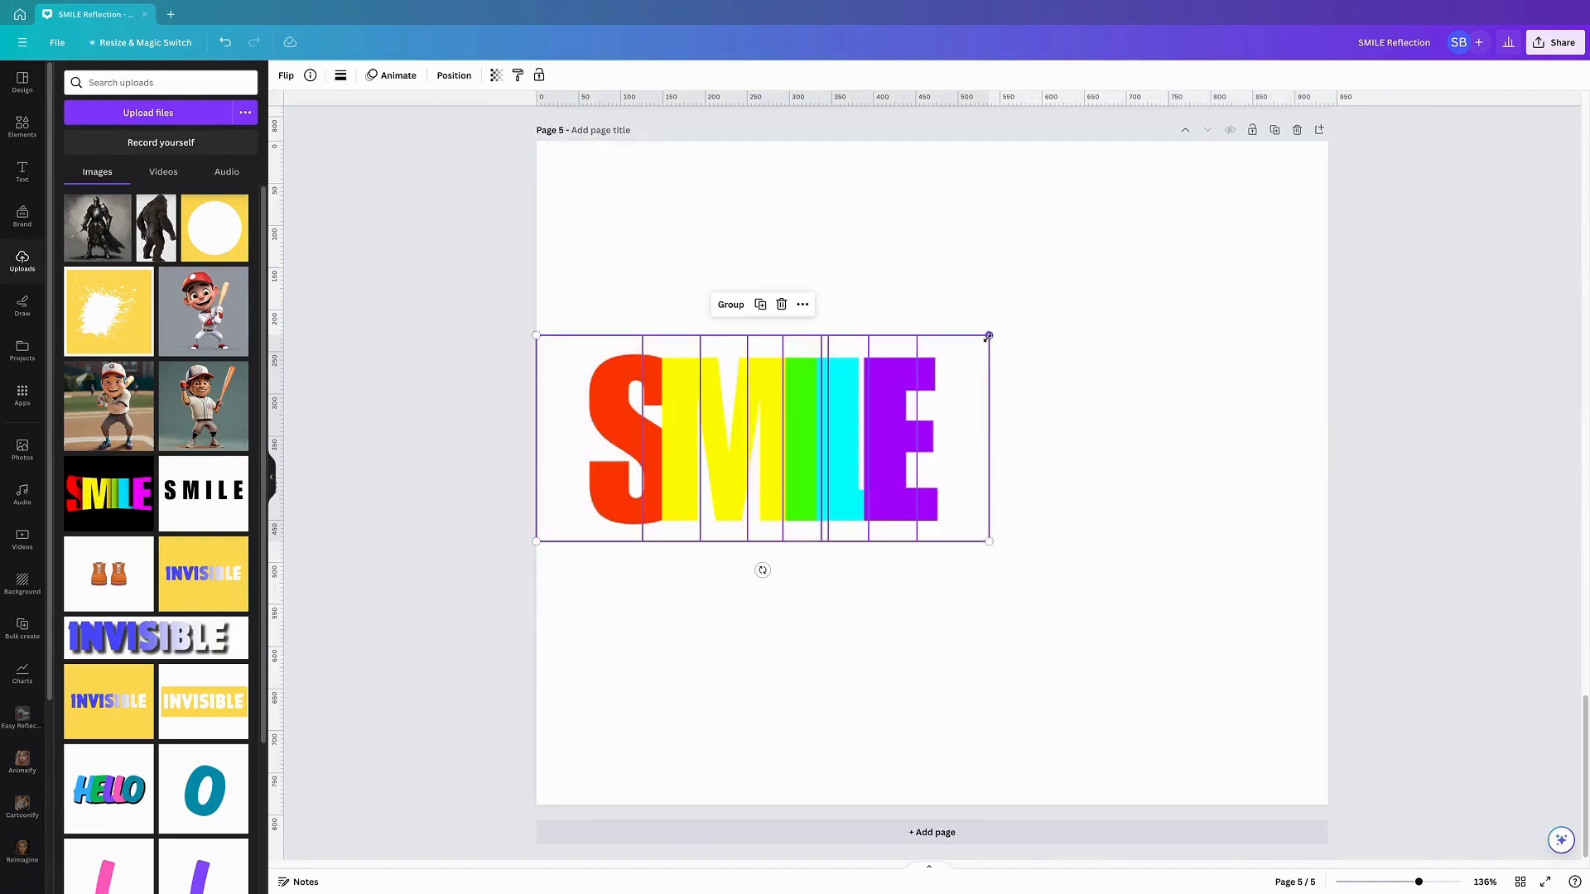
left_click_drag(989, 336, 1356, 290)
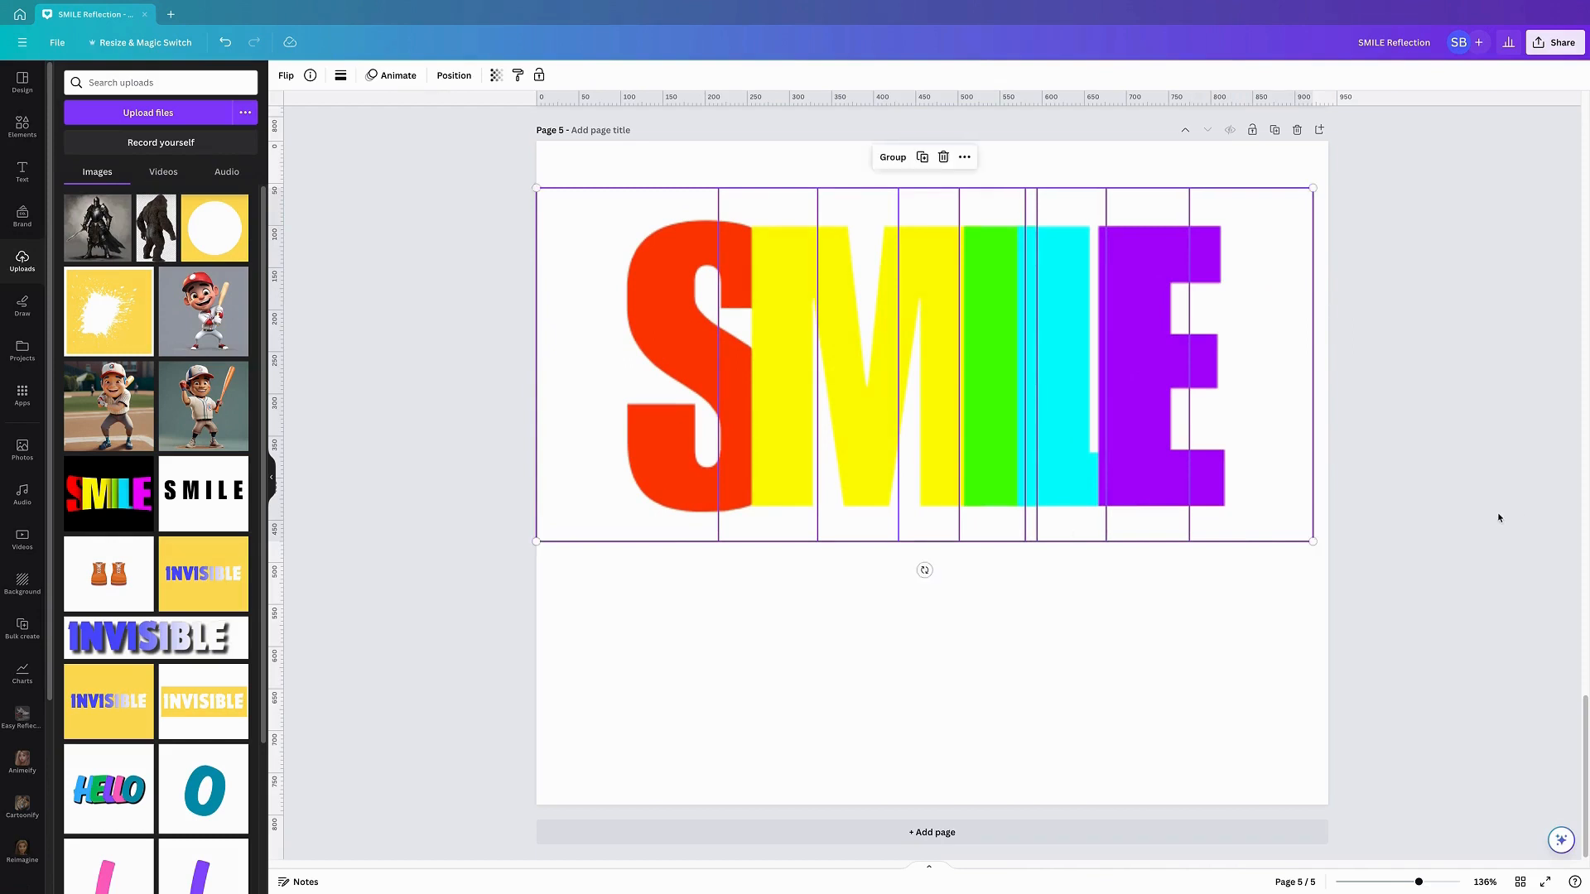
Group the five letters, widen the group to the full page width and centre it vertically on the page
left_click(897, 159)
left_click_drag(941, 469, 942, 422)
left_click_drag(1317, 497, 1329, 501)
left_click_drag(951, 317, 949, 441)
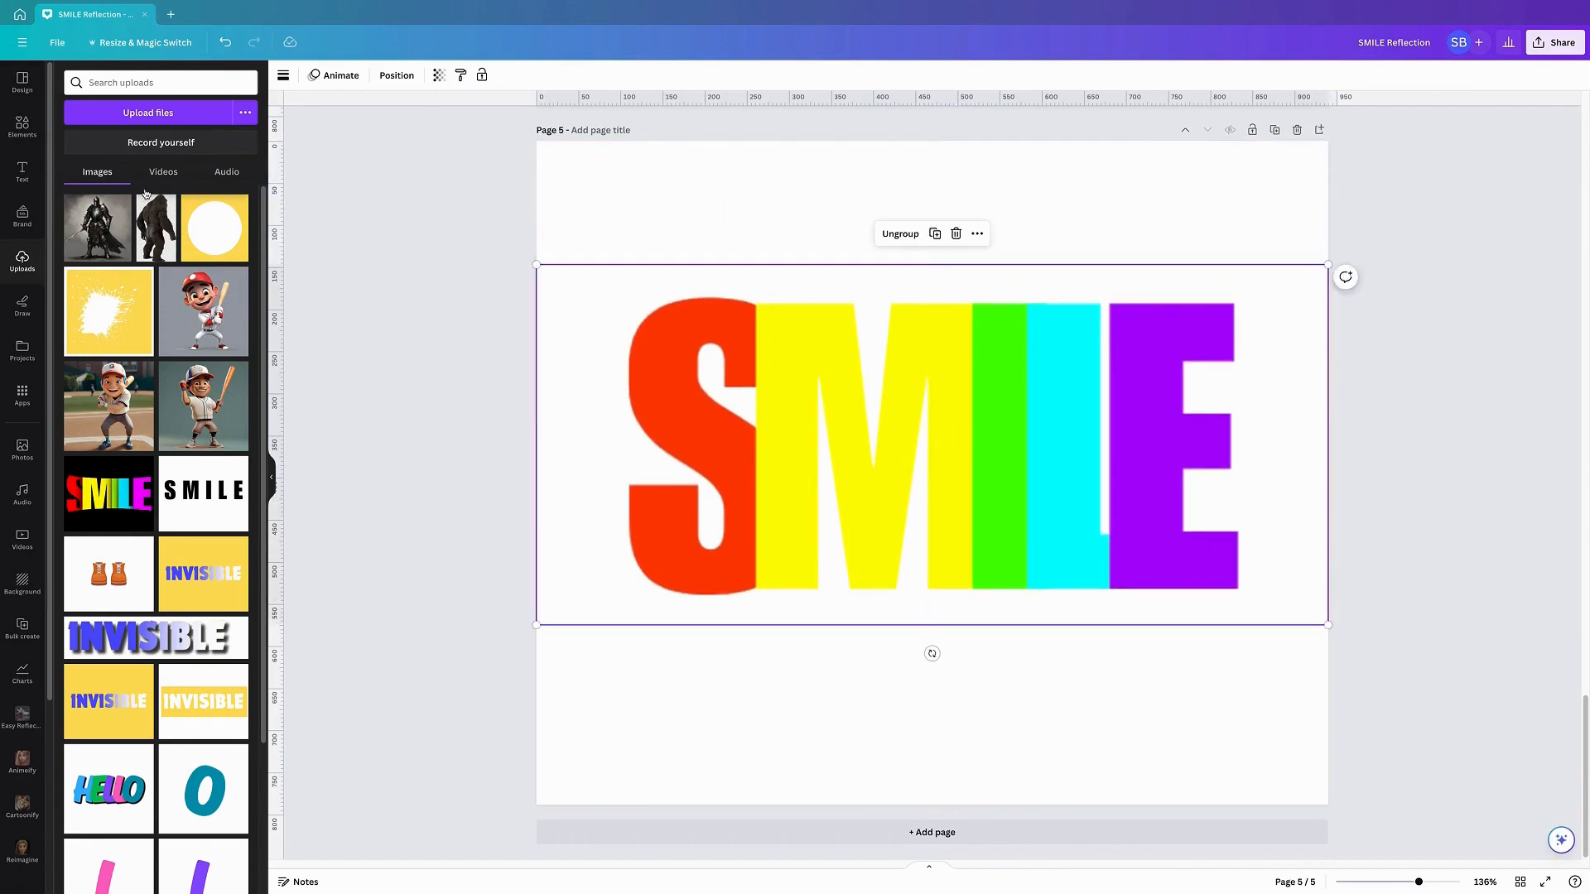
Add a circle shape over the upper part of the word and stretch it into an ellipse wider than the letters
left_click(18, 127)
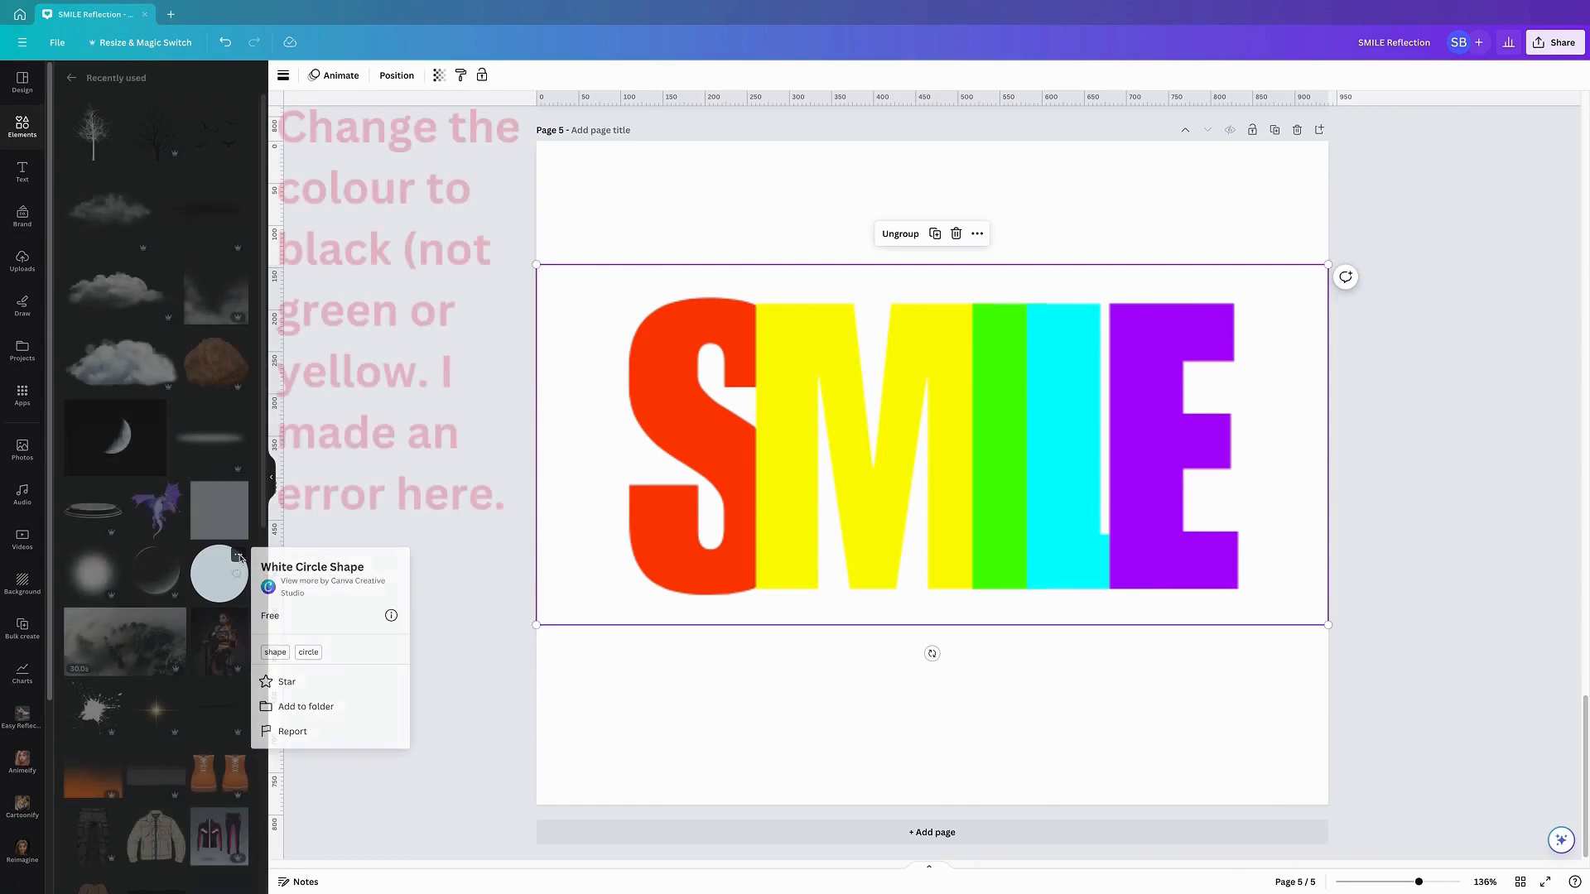
left_click(231, 590)
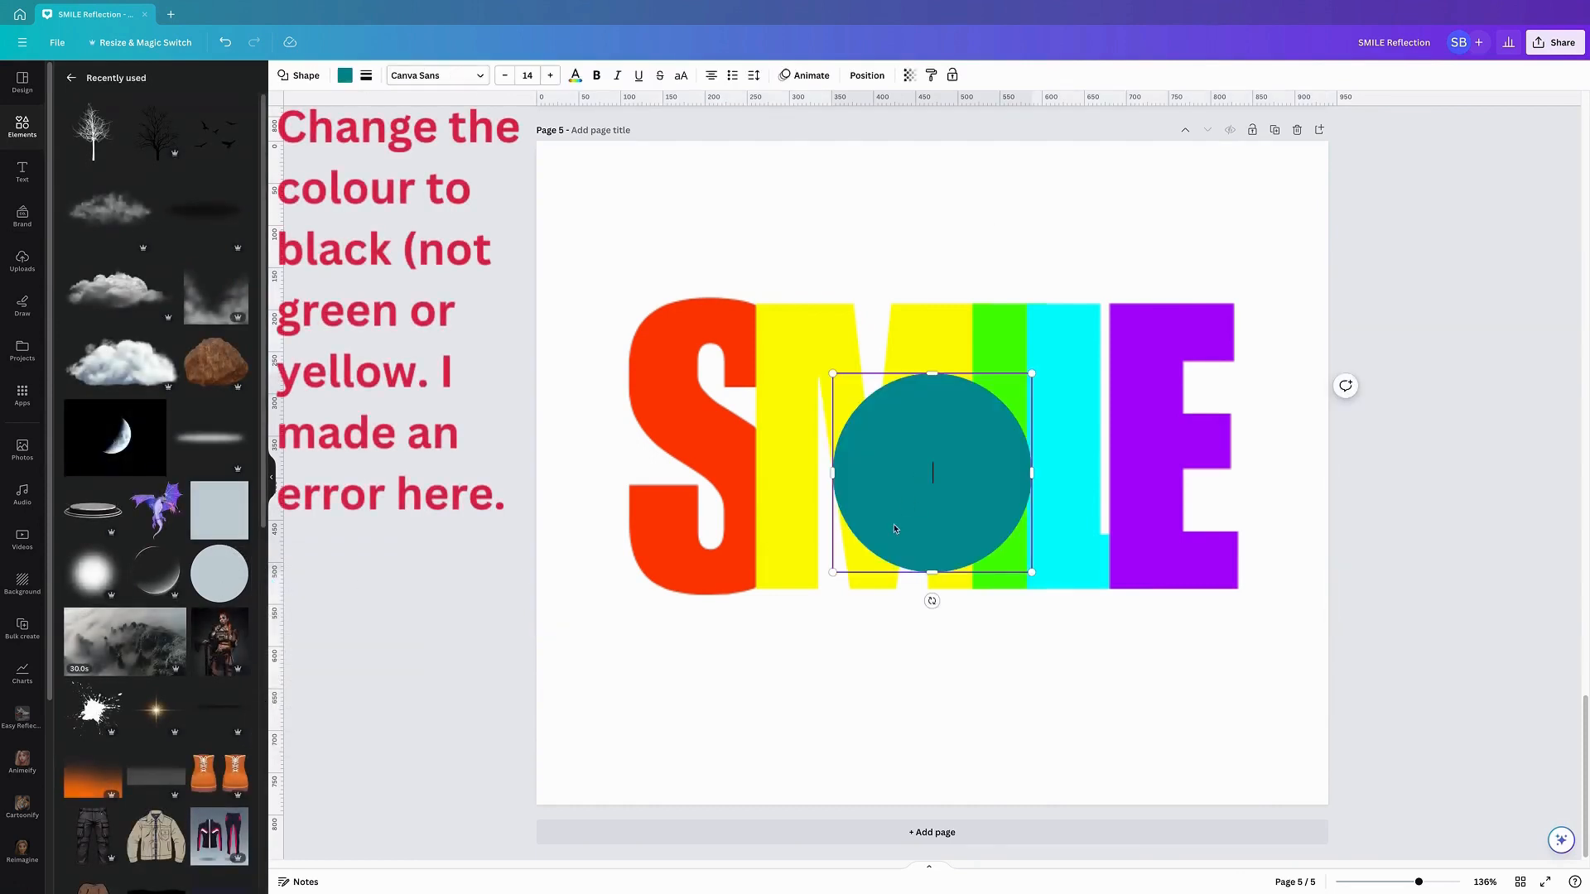
left_click_drag(894, 528, 930, 316)
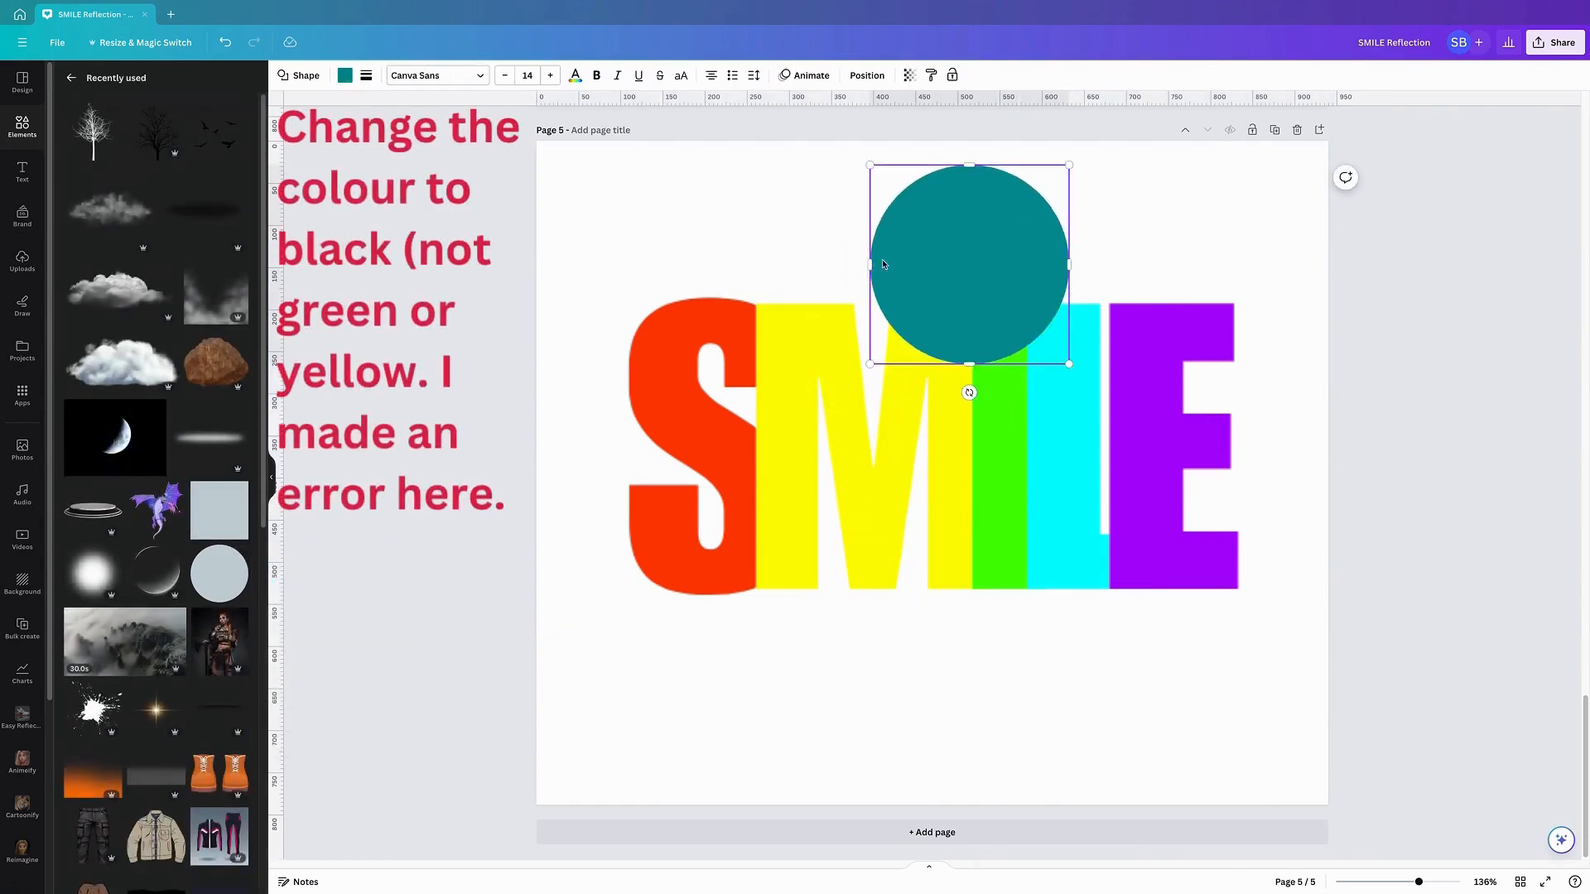
left_click_drag(872, 265, 583, 264)
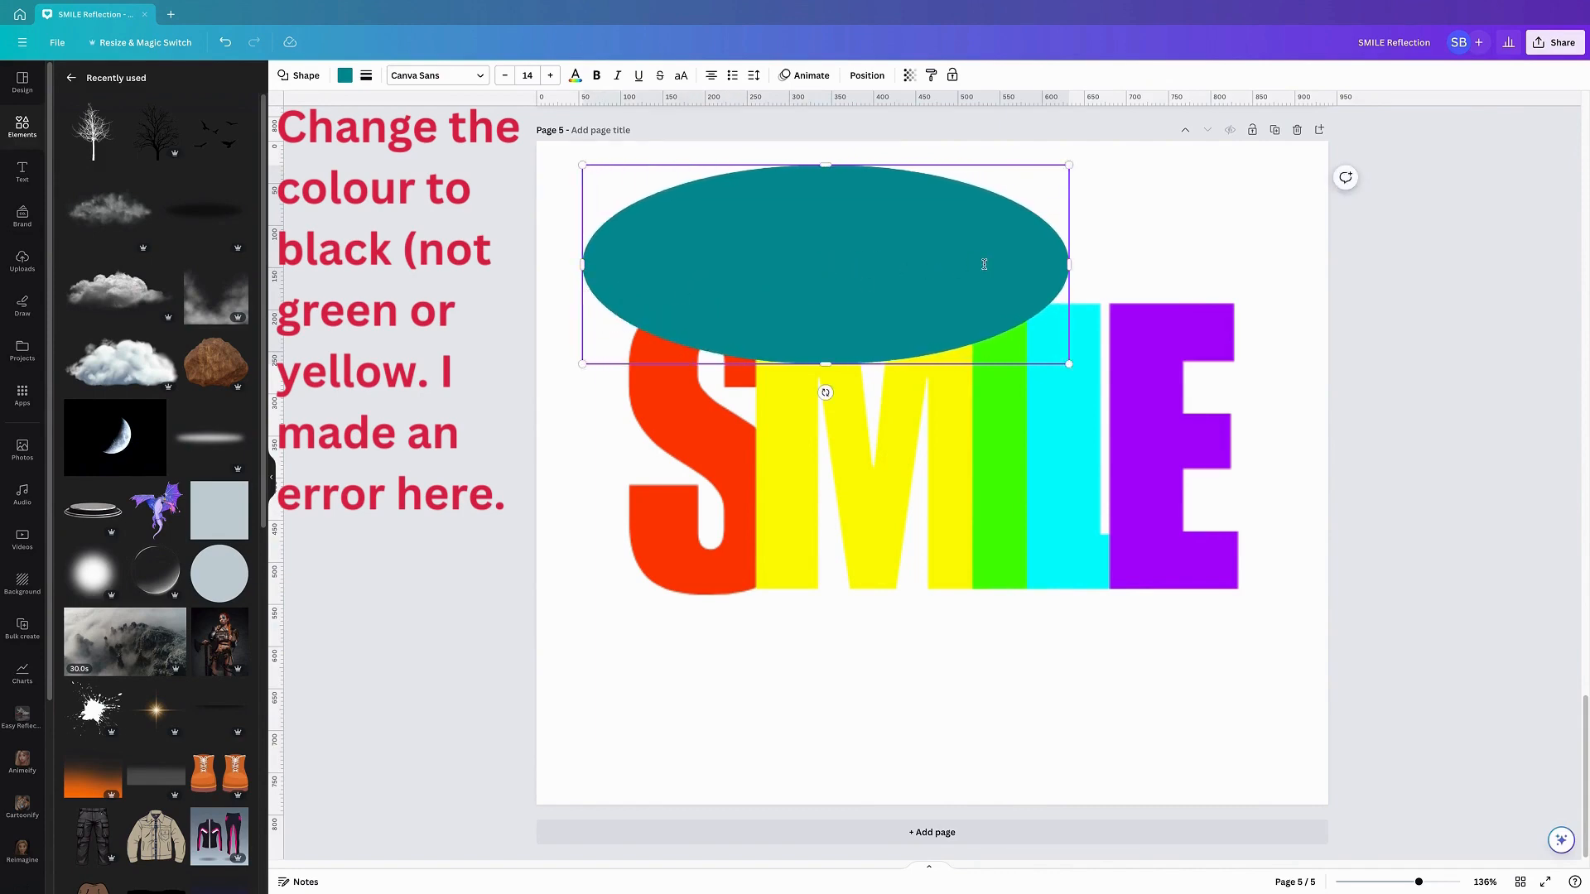
left_click_drag(1068, 262, 1361, 265)
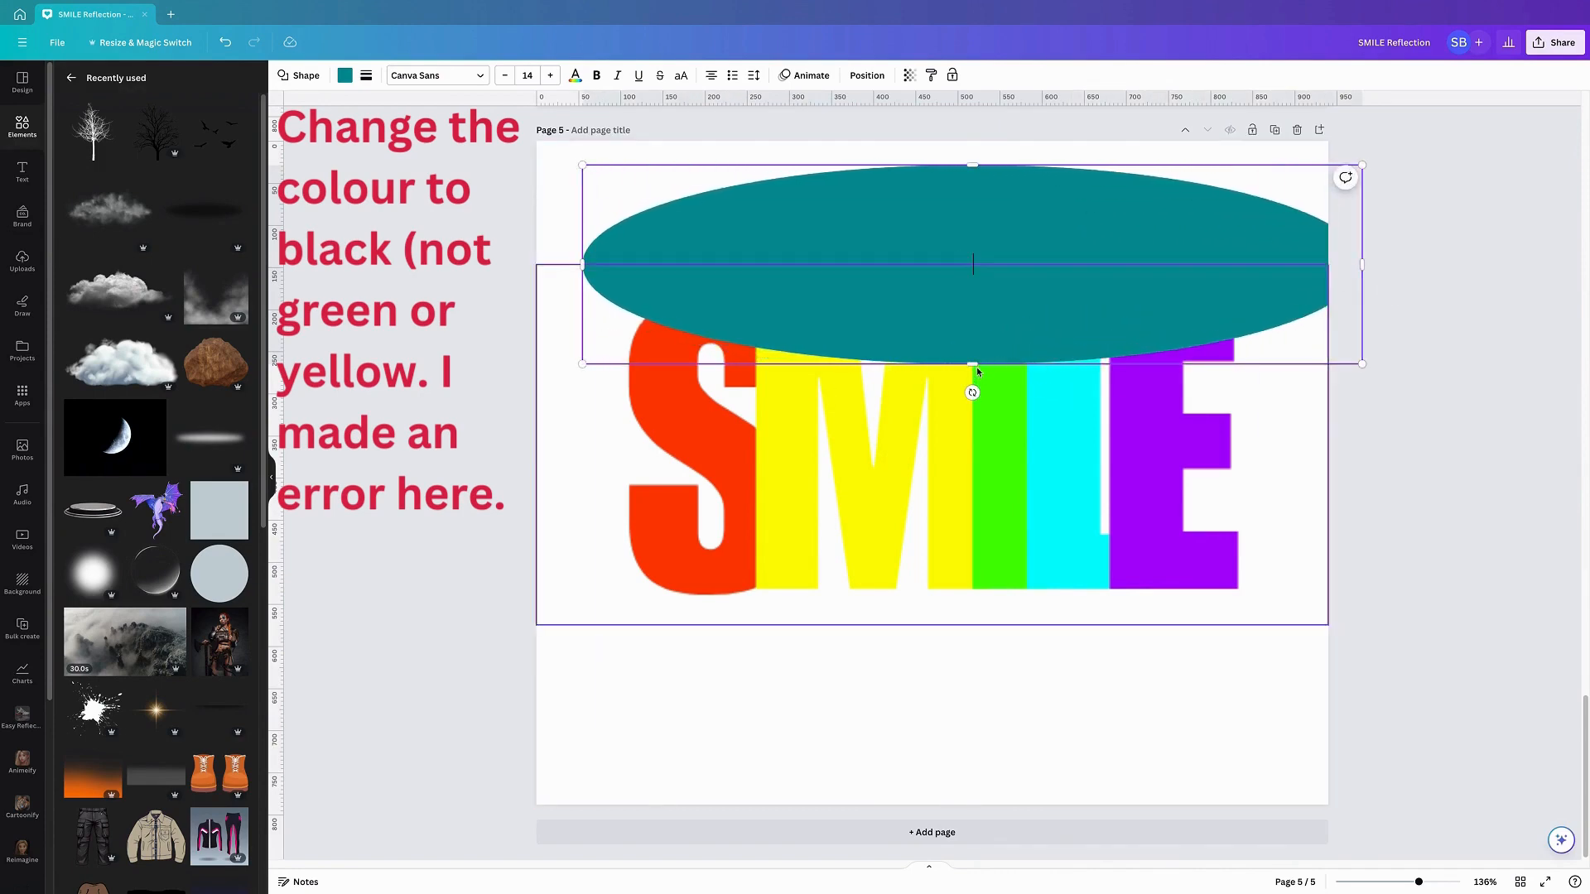
Flatten the ellipse and place it over the letters' upper edge so that it cuts a shallow curve
left_click_drag(973, 364, 971, 326)
left_click_drag(971, 166, 952, 279)
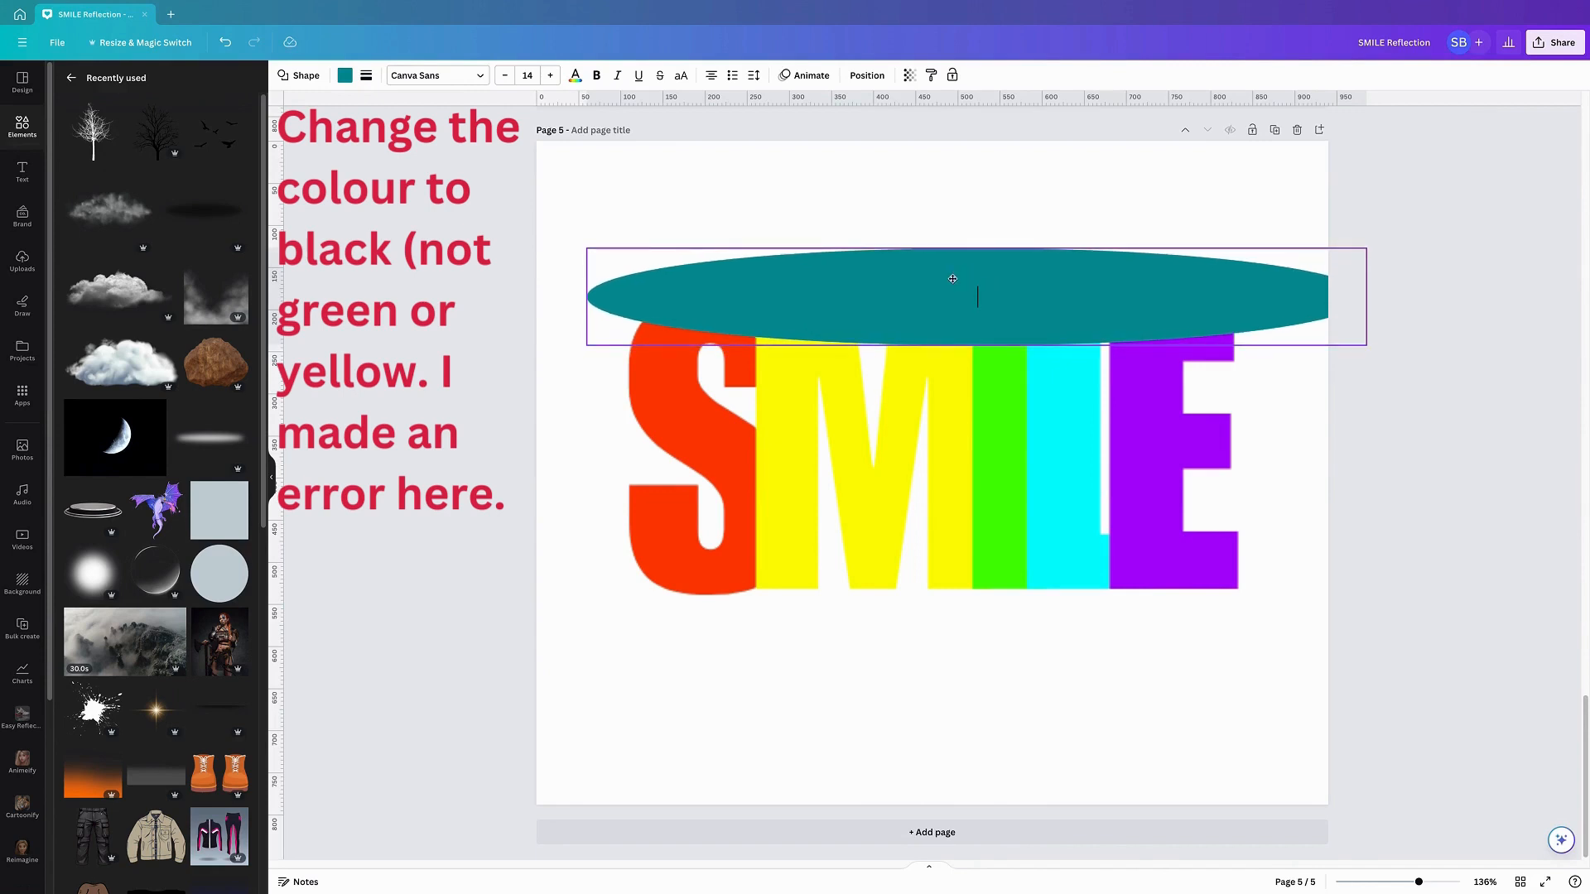
key("Escape")
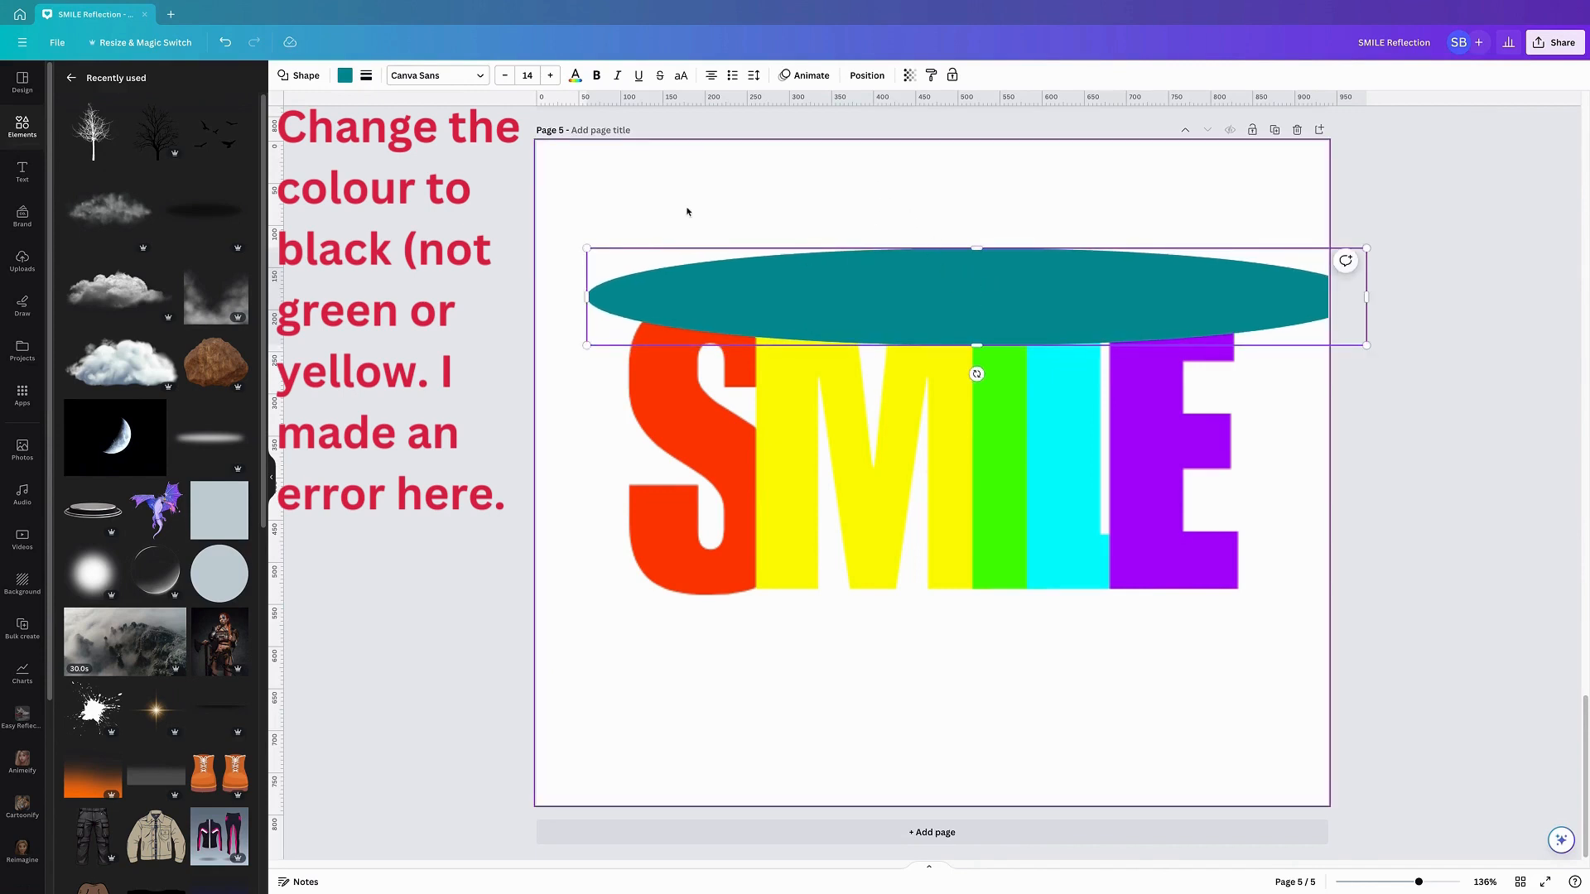
Fill the ellipse with yellow
left_click(344, 75)
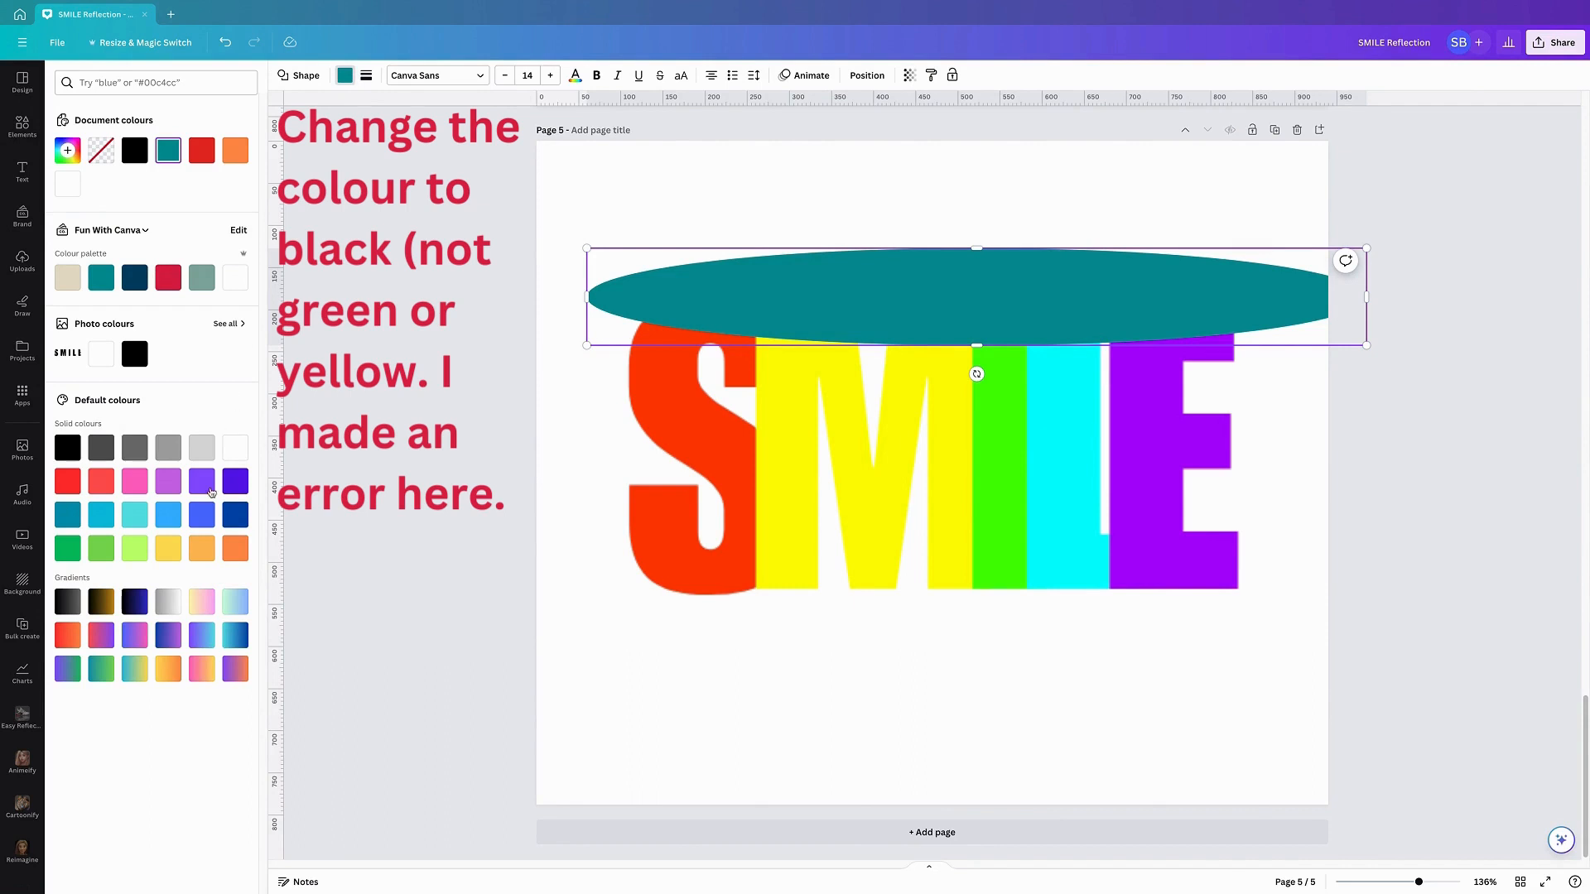
left_click(166, 550)
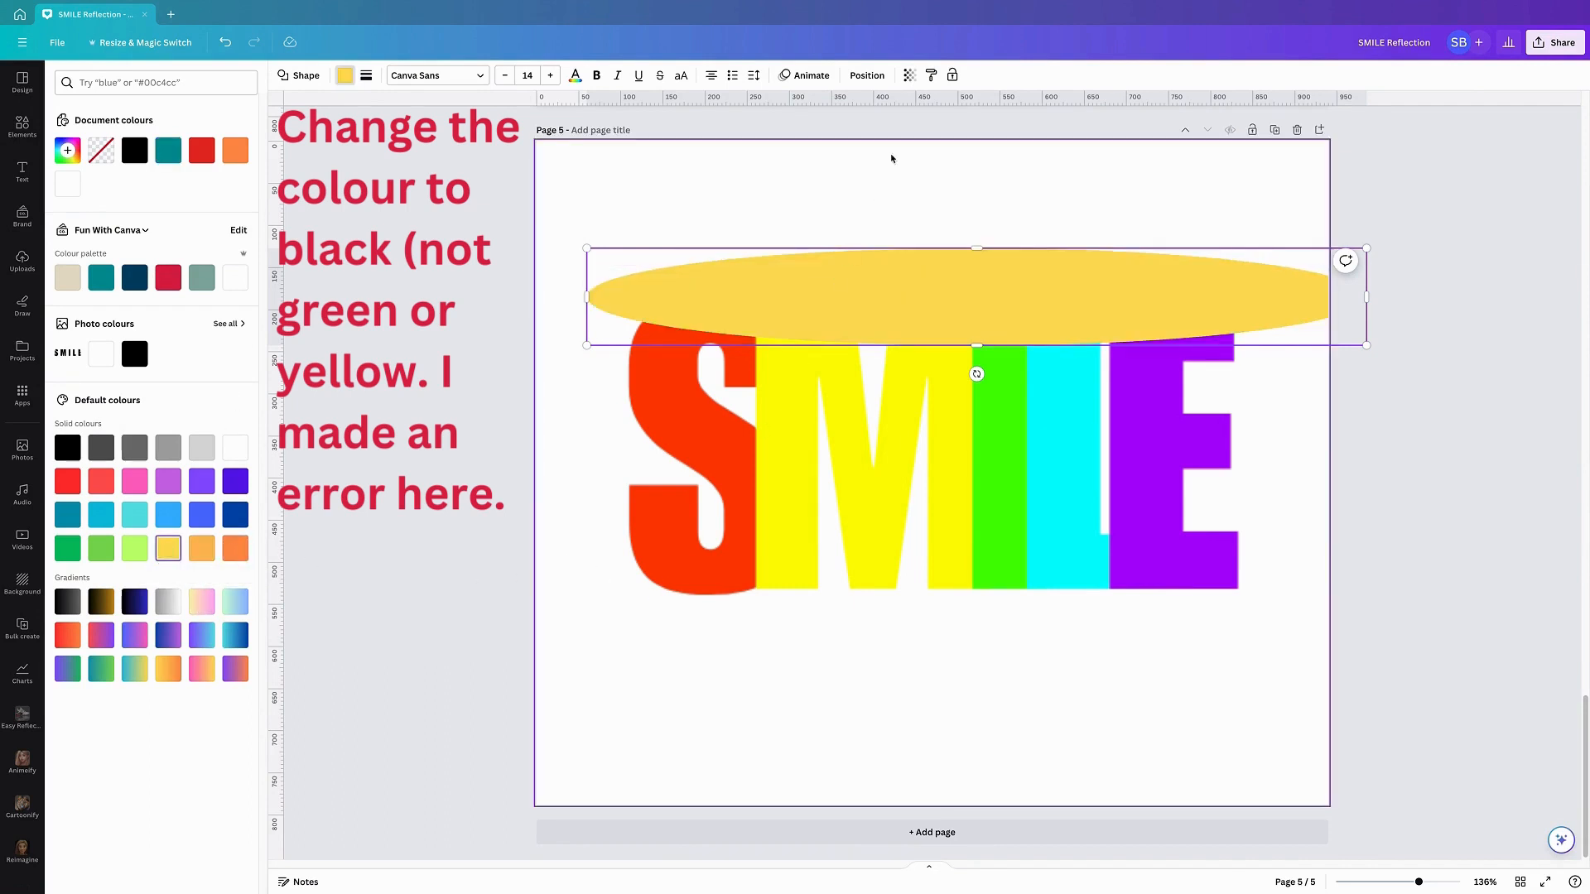
left_click(841, 172)
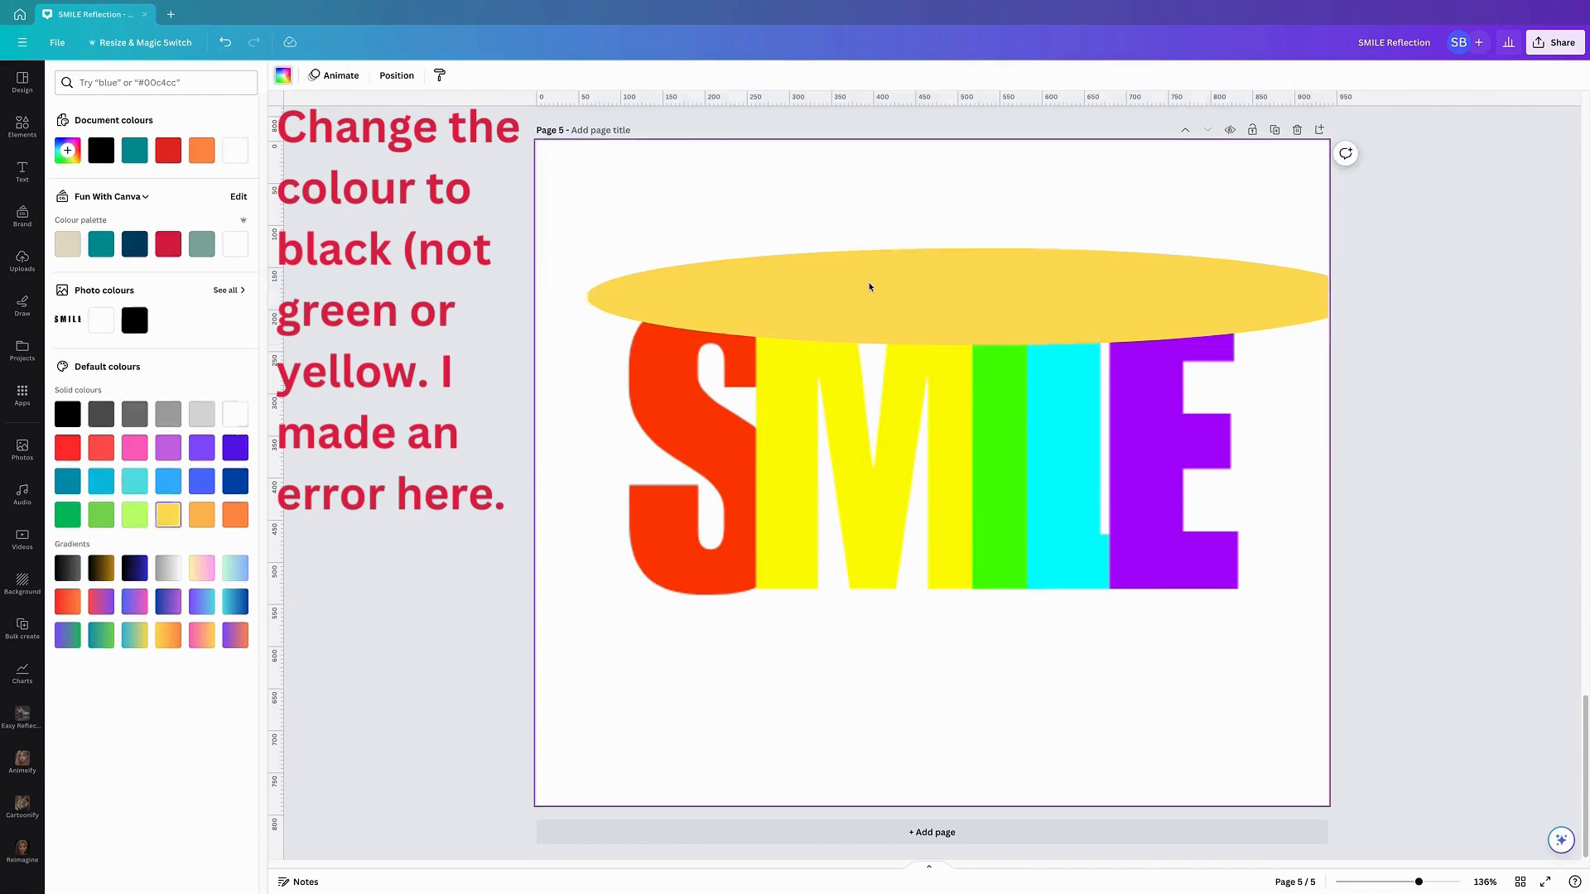
Duplicate the ellipse and place the copy over the letters' lower edge, aligned with the upper ellipse
left_click(863, 275)
left_click(955, 218)
left_click_drag(941, 265, 949, 611)
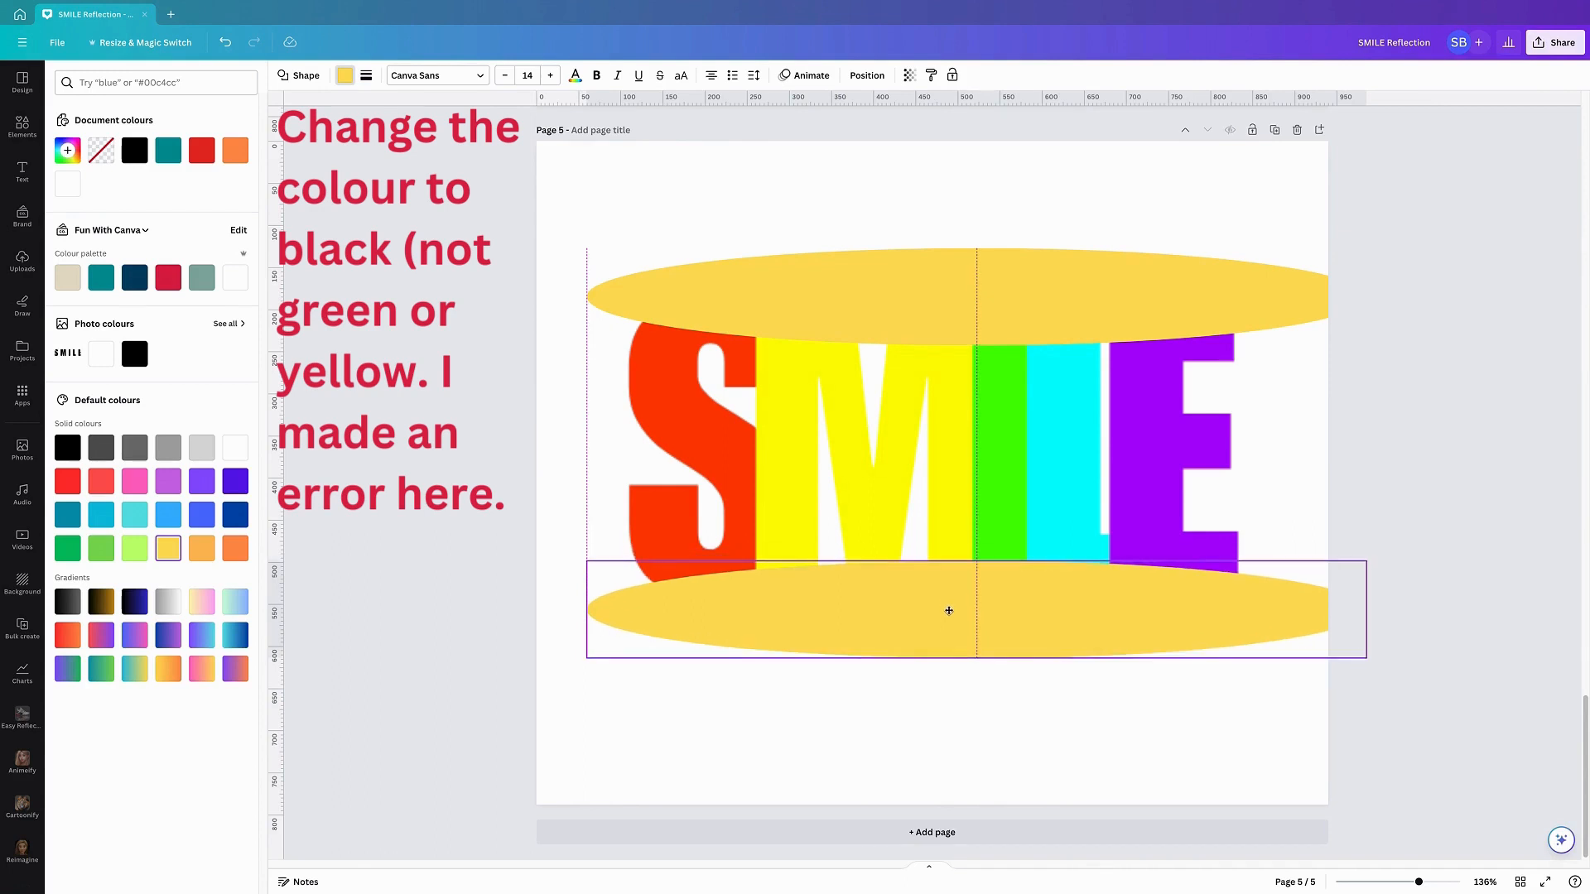
left_click_drag(950, 612, 949, 612)
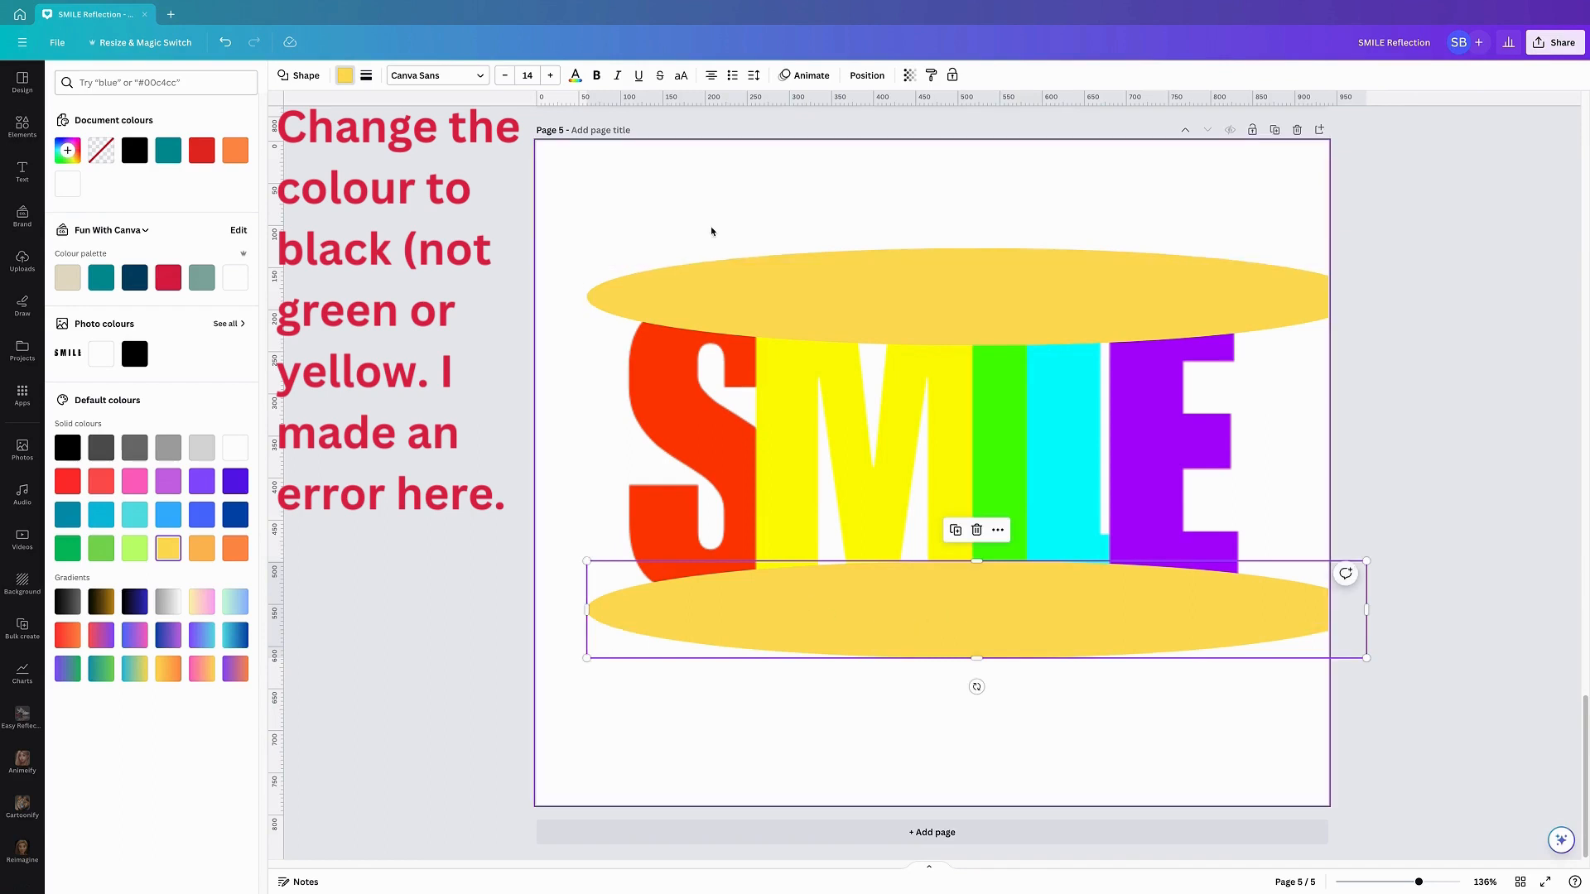
Set the page background to the same yellow as the ellipses
left_click(567, 172)
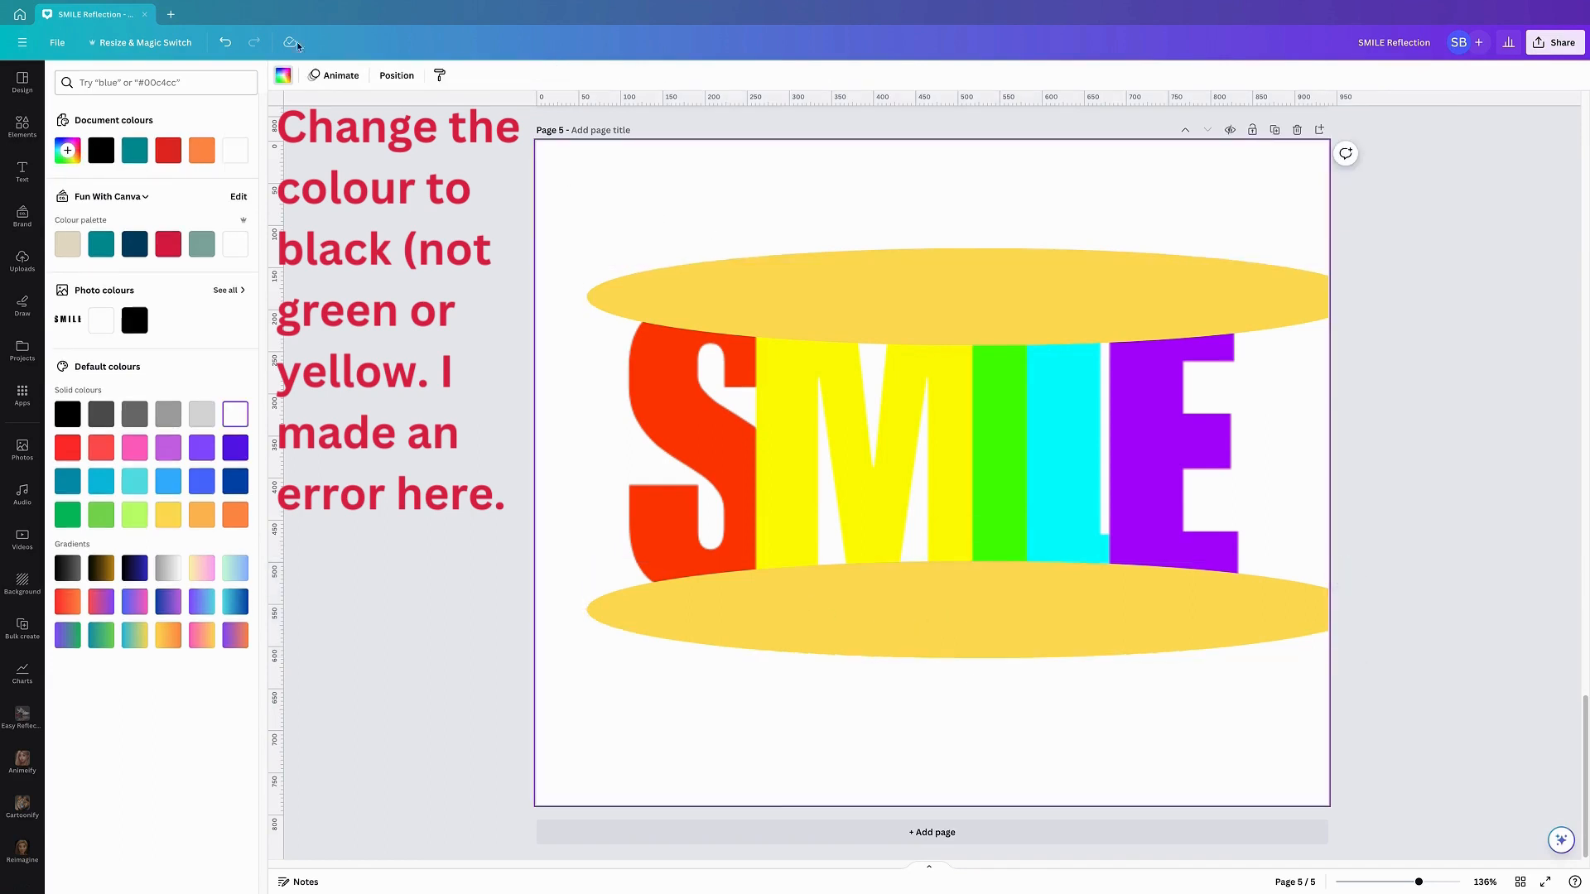
left_click(285, 77)
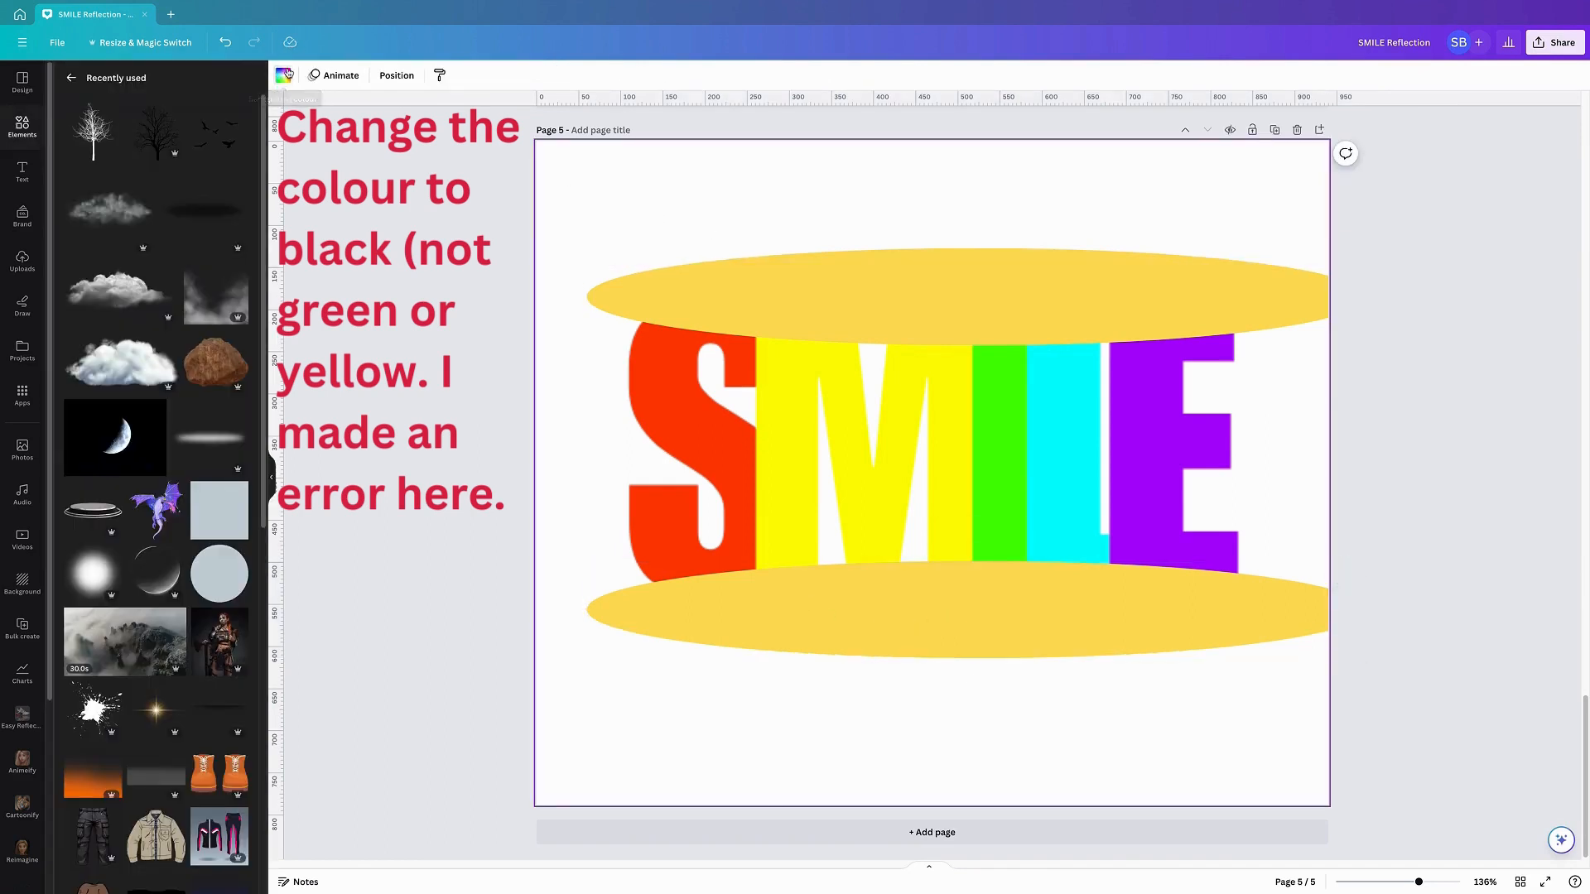
left_click(285, 75)
left_click(201, 150)
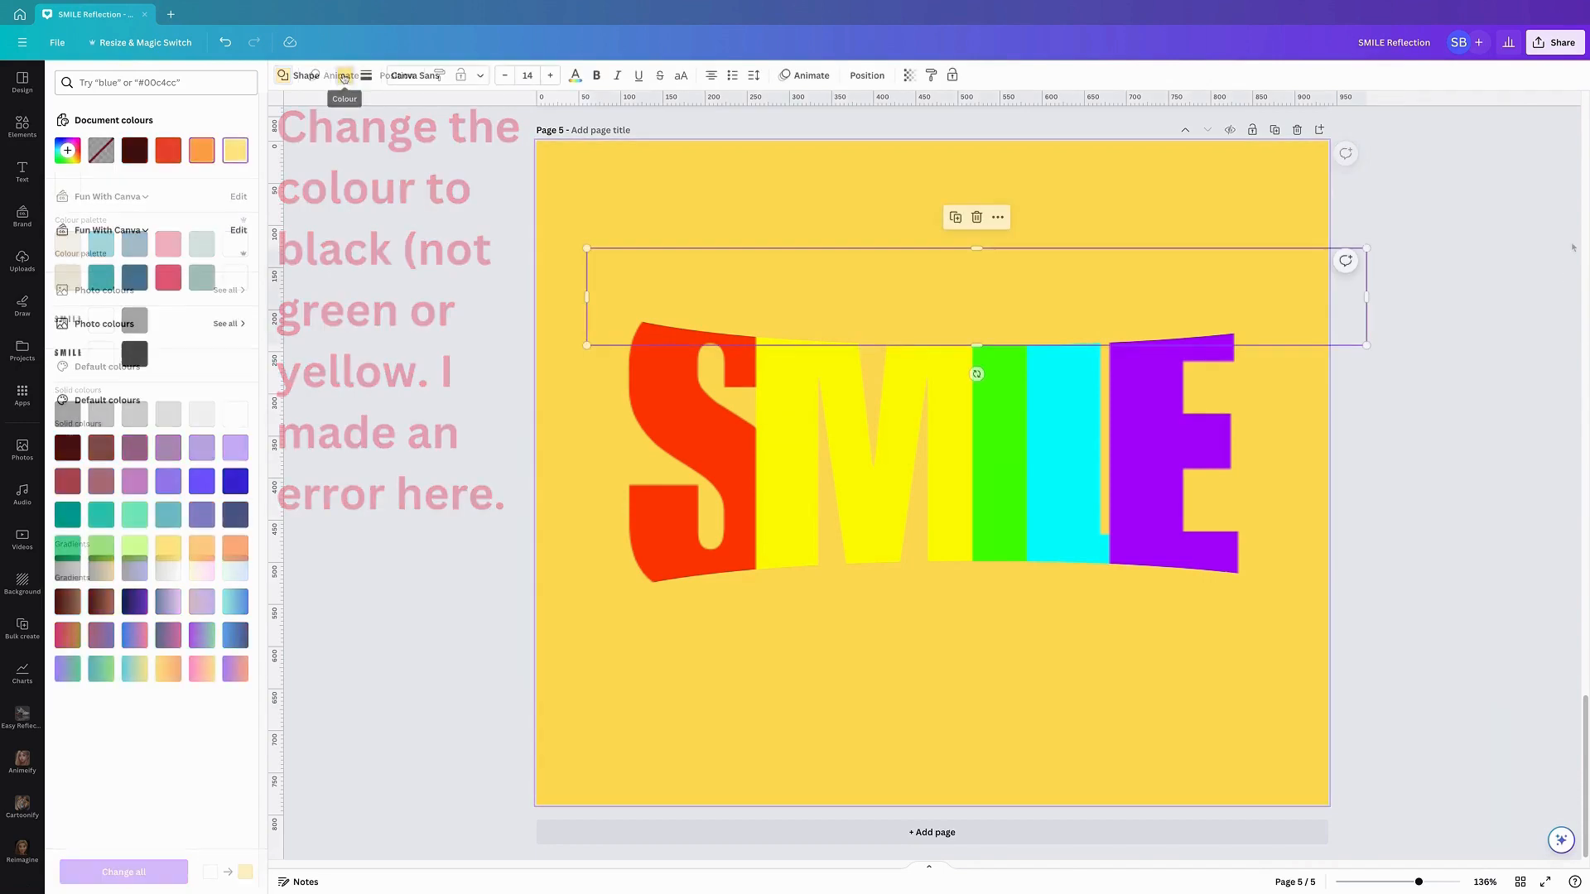
Fill the upper and lower ellipses with black
left_click(344, 75)
left_click(135, 151)
left_click(787, 611)
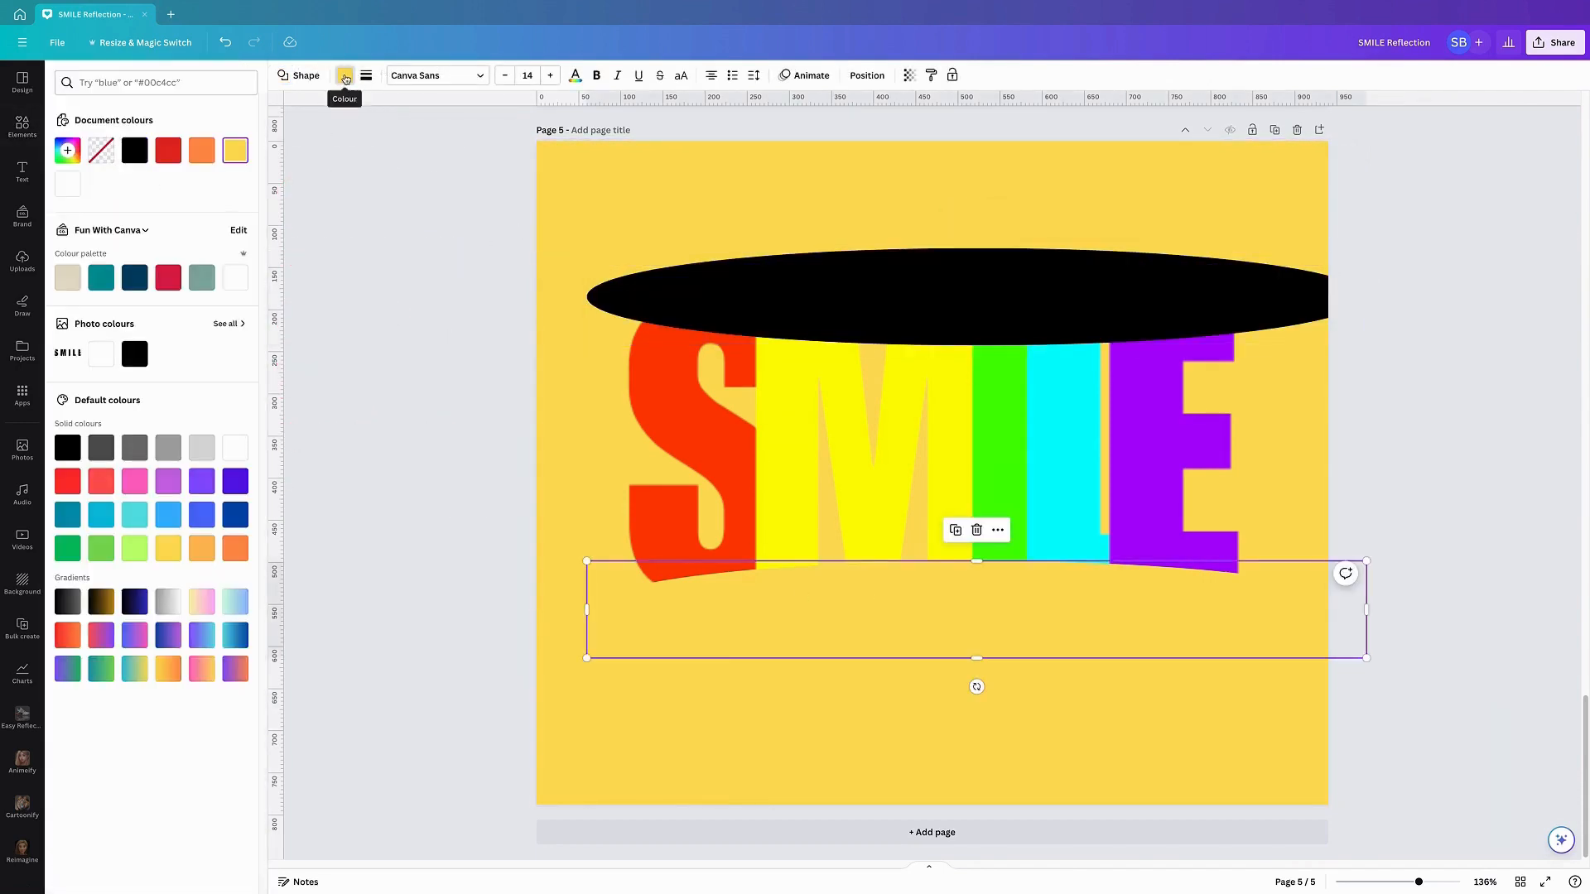
left_click(345, 76)
left_click(821, 627)
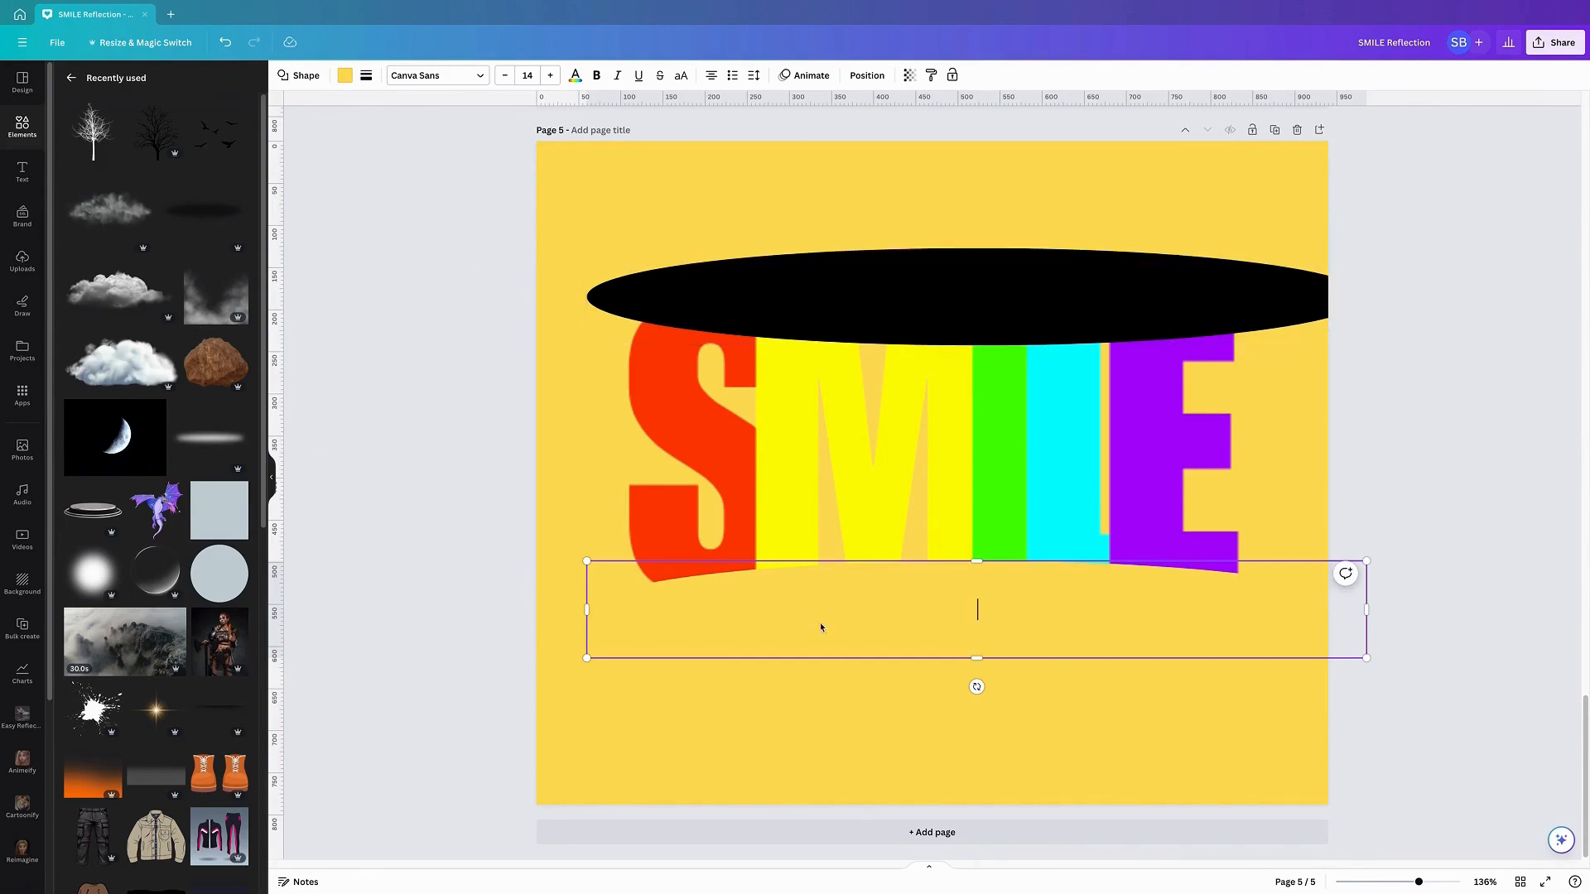
left_click(345, 76)
left_click(68, 414)
Set the page background to black and select the letter S within the grouped word
left_click(574, 208)
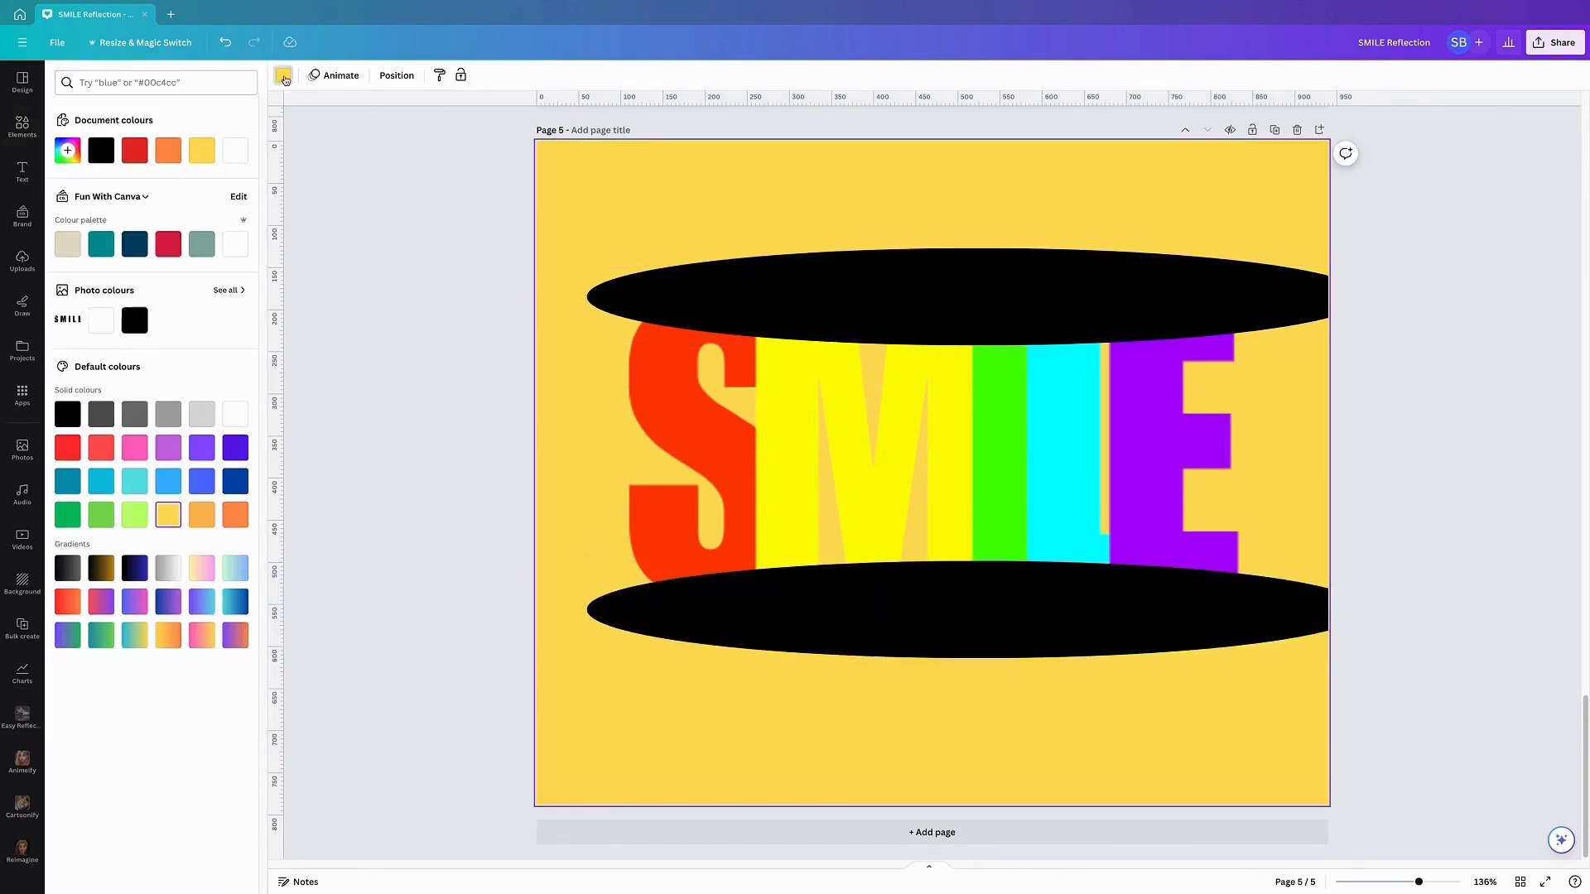
left_click(101, 150)
left_click(795, 403)
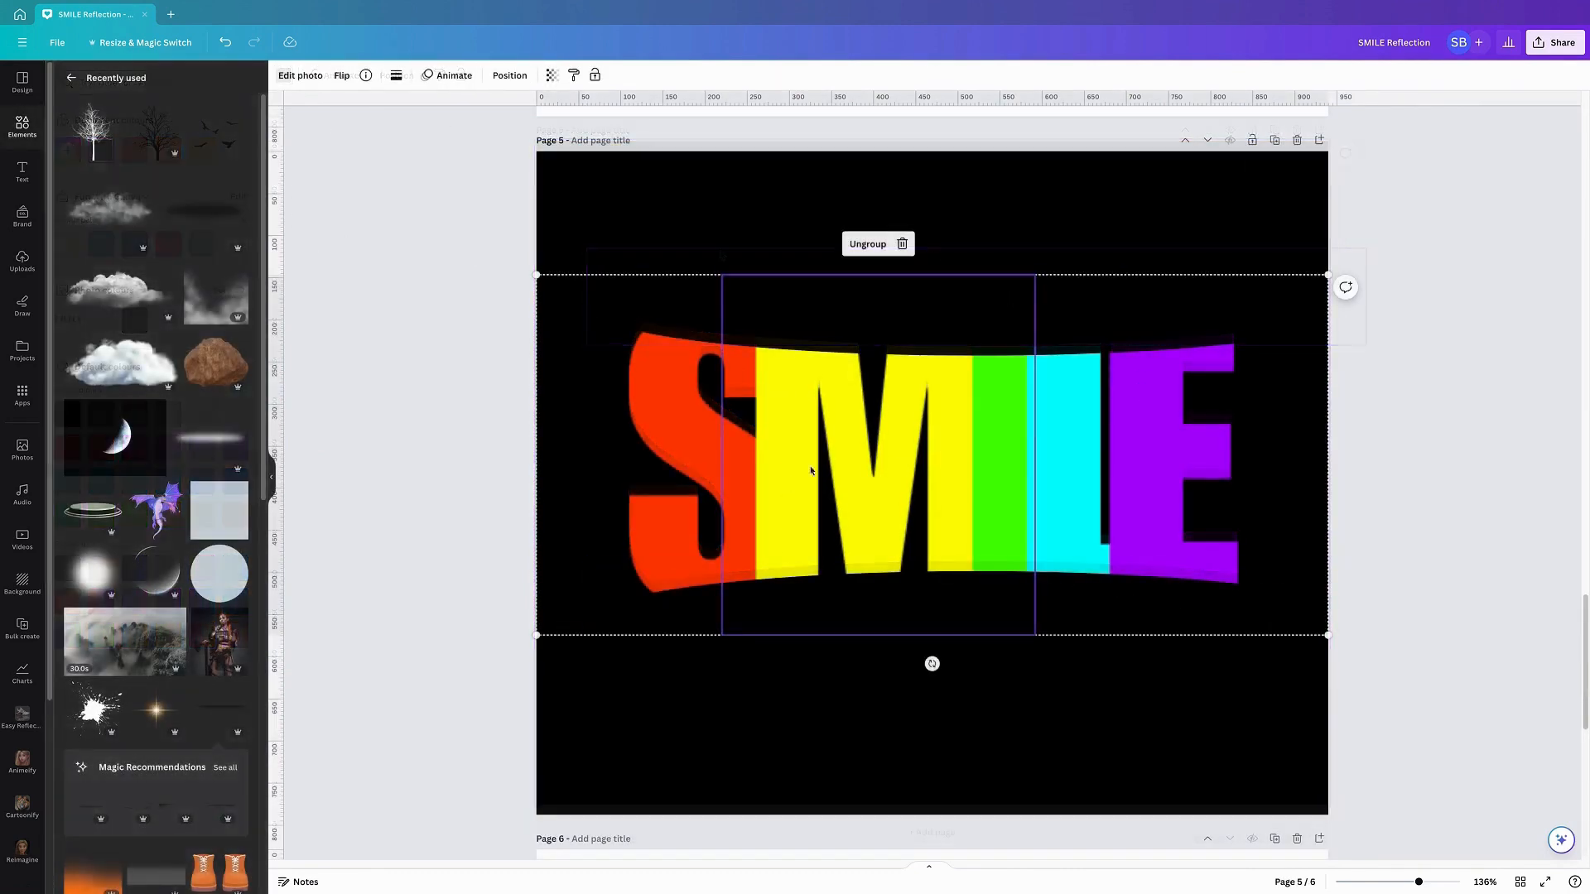
left_click(420, 520)
left_click(717, 497)
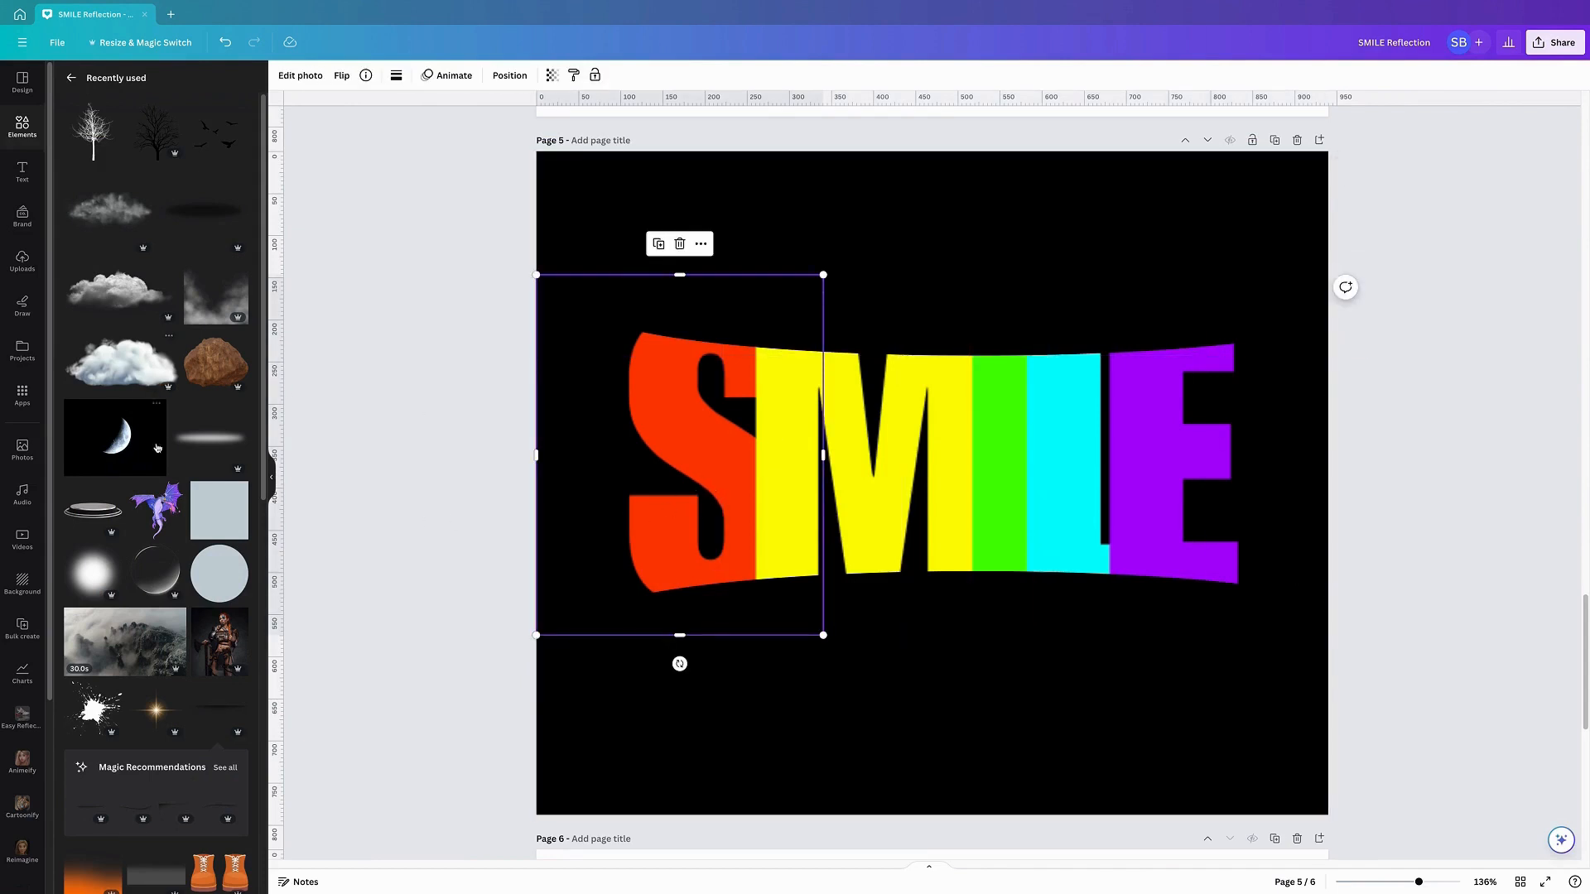
Add the recently used soft shadow graphic, rotate it 90°, shorten it and place it over the S where it meets the M
left_click(228, 710)
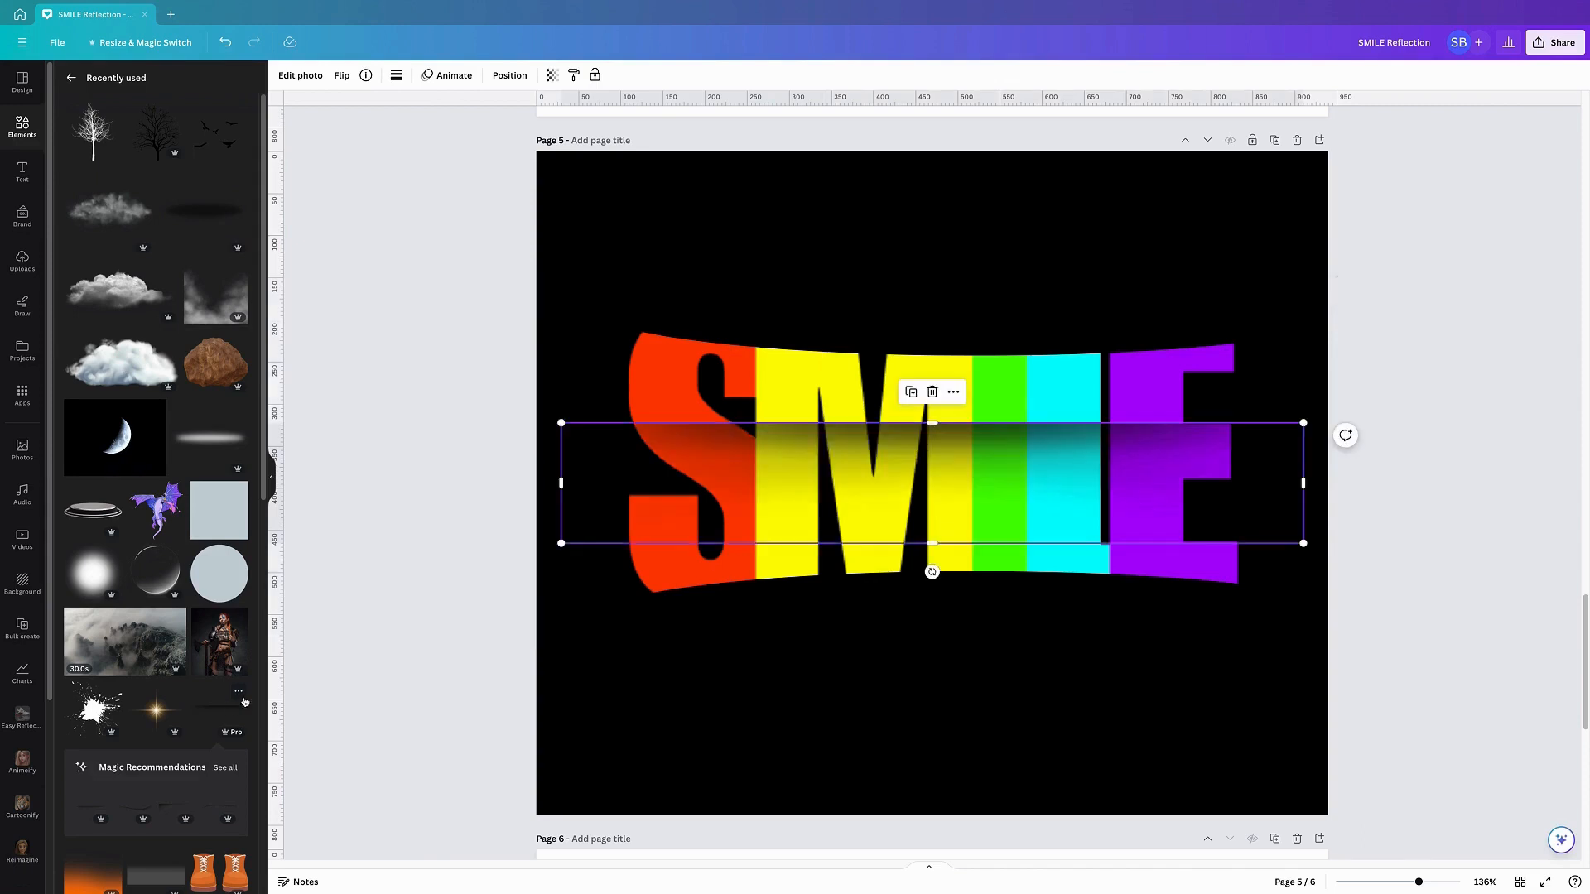
left_click_drag(933, 571, 880, 490)
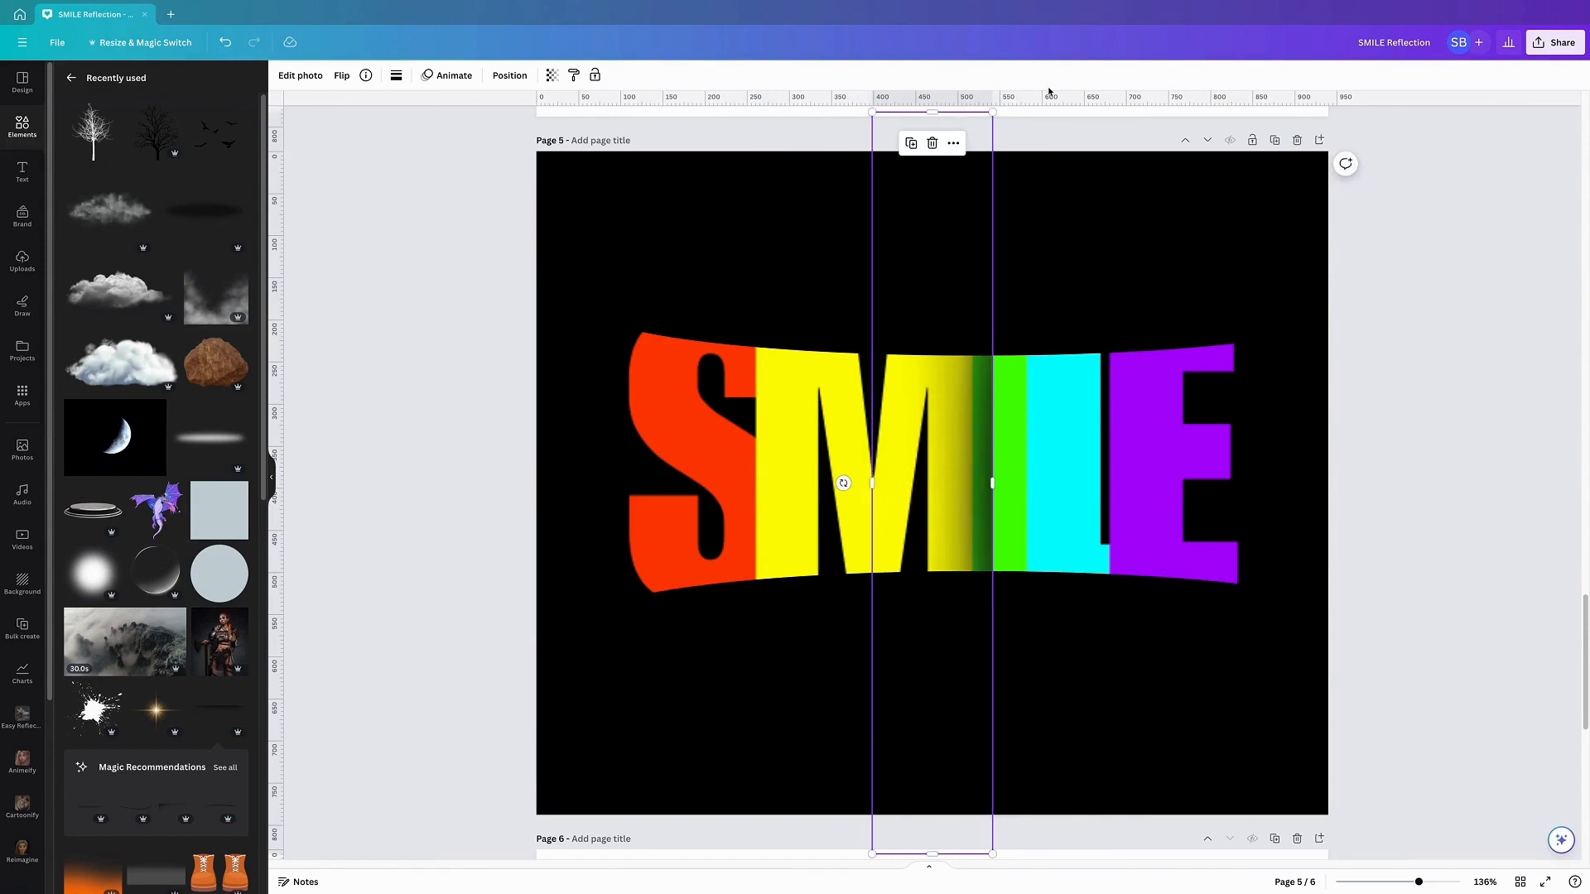
left_click_drag(934, 111, 932, 307)
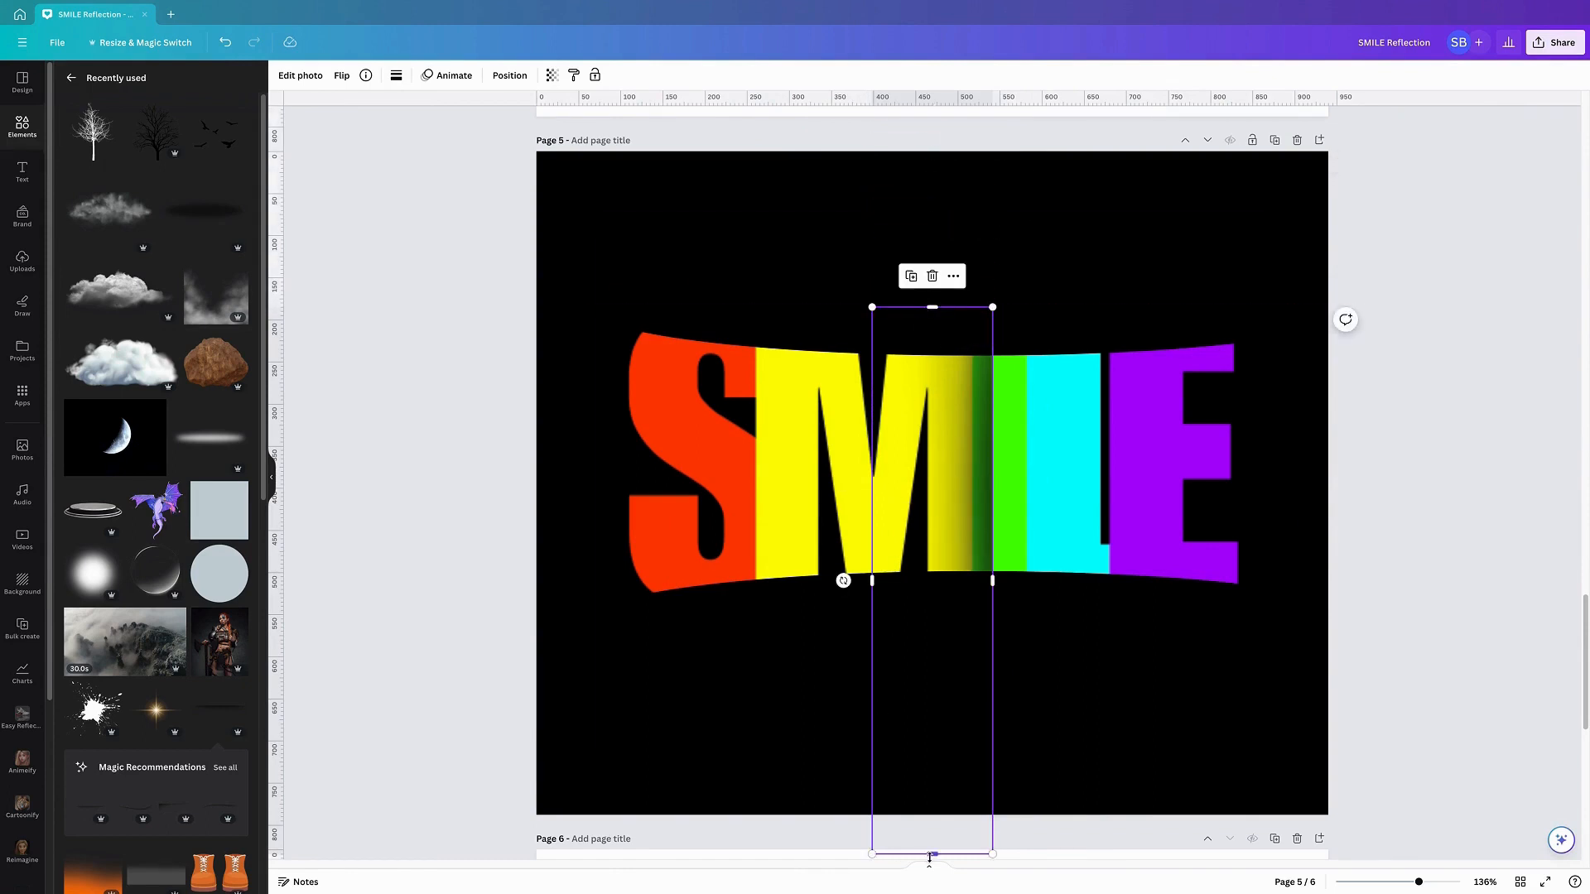
left_click_drag(929, 857, 948, 671)
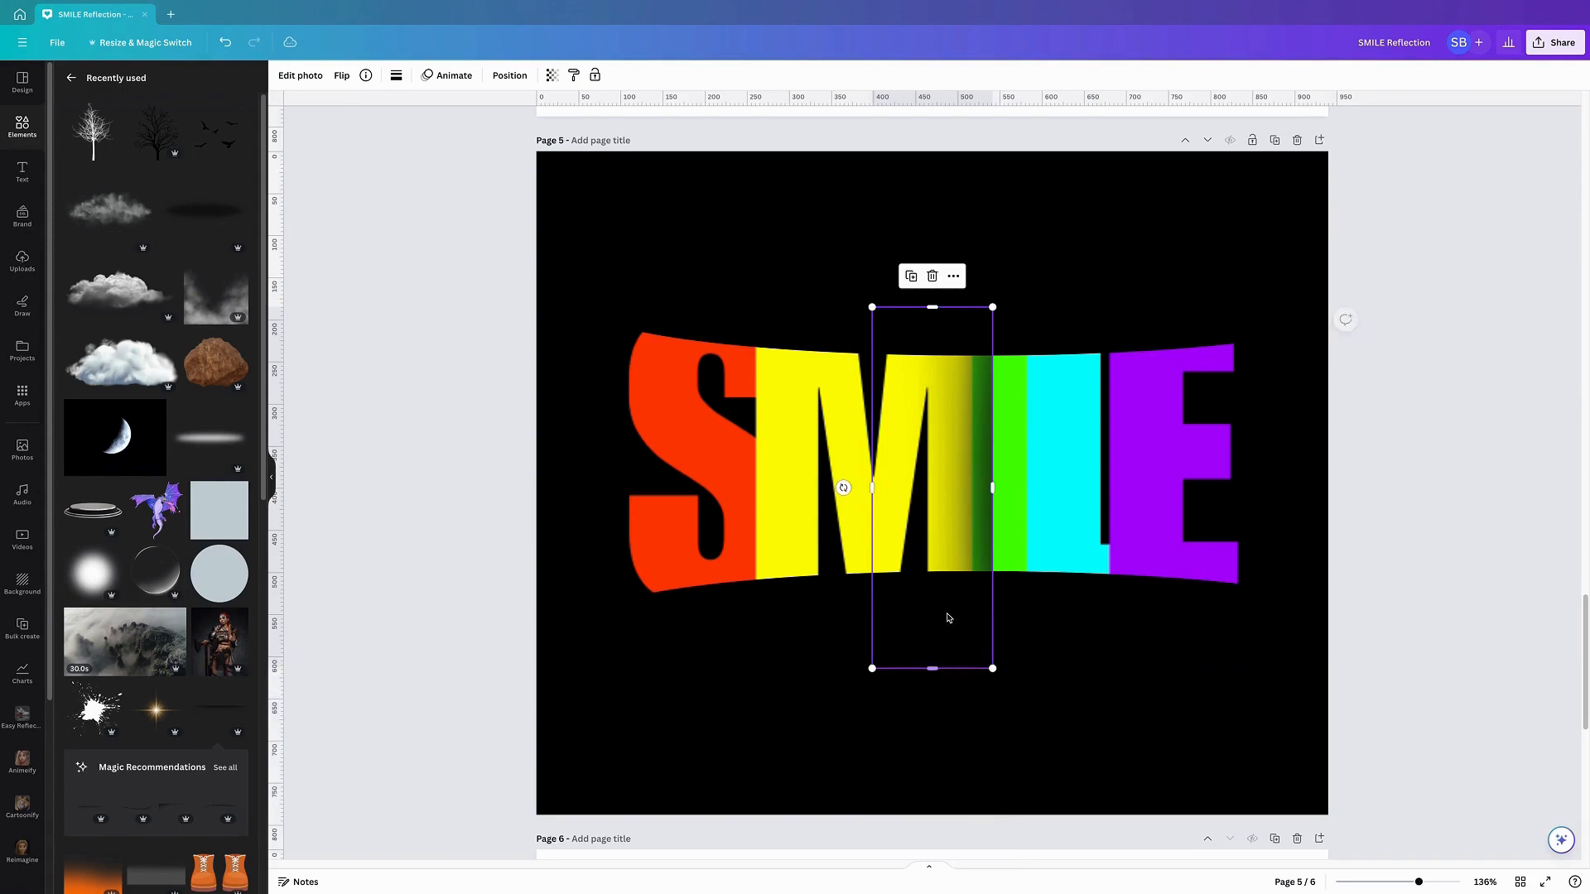
left_click_drag(904, 512, 711, 497)
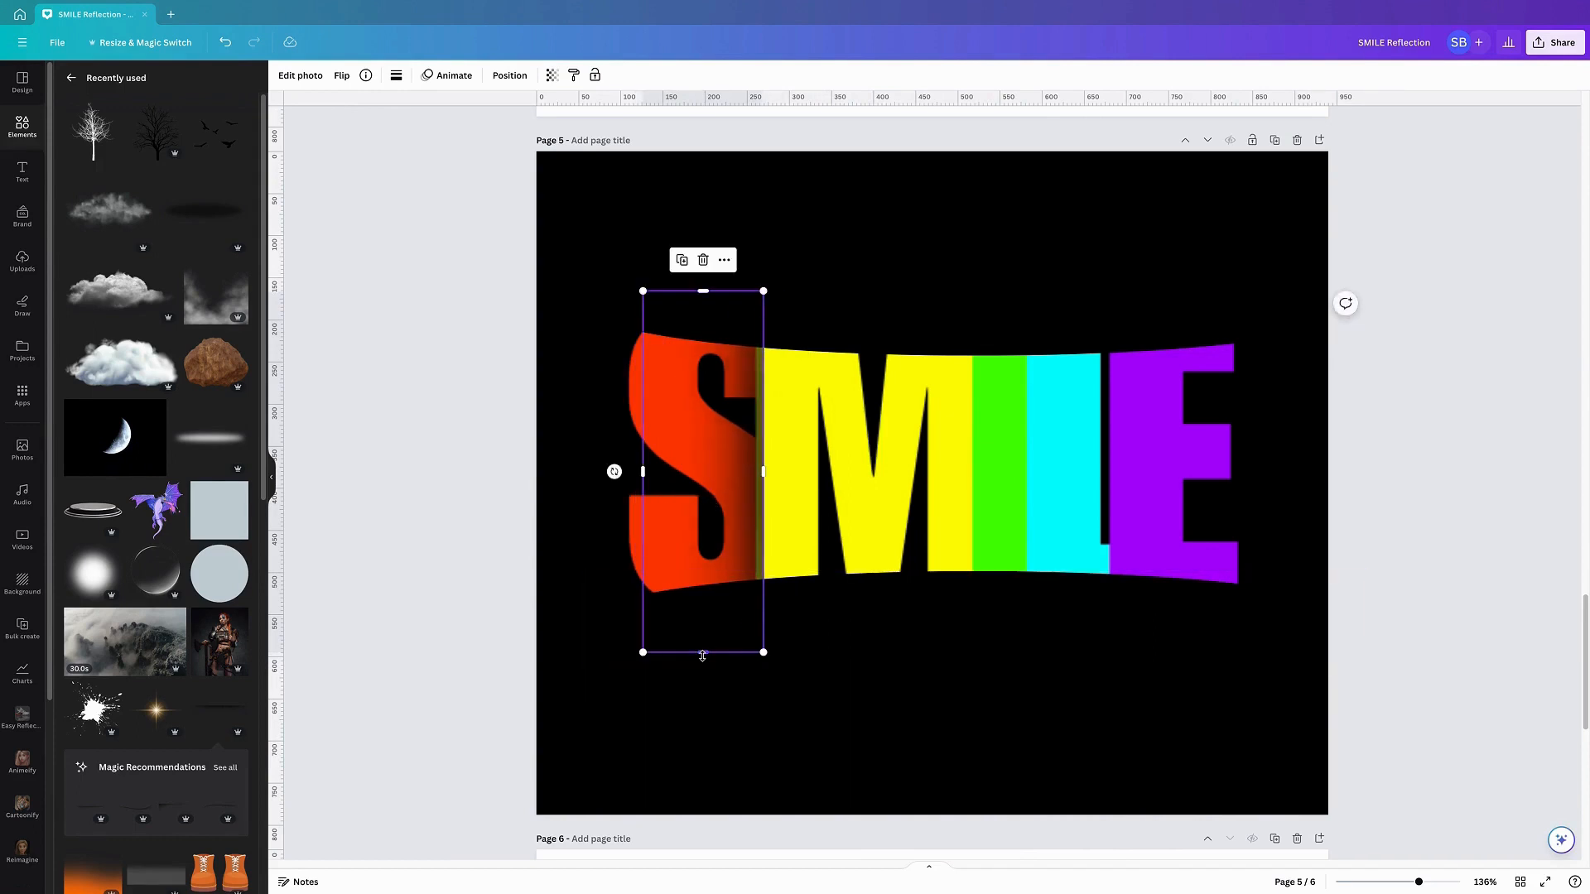
left_click_drag(703, 651, 702, 642)
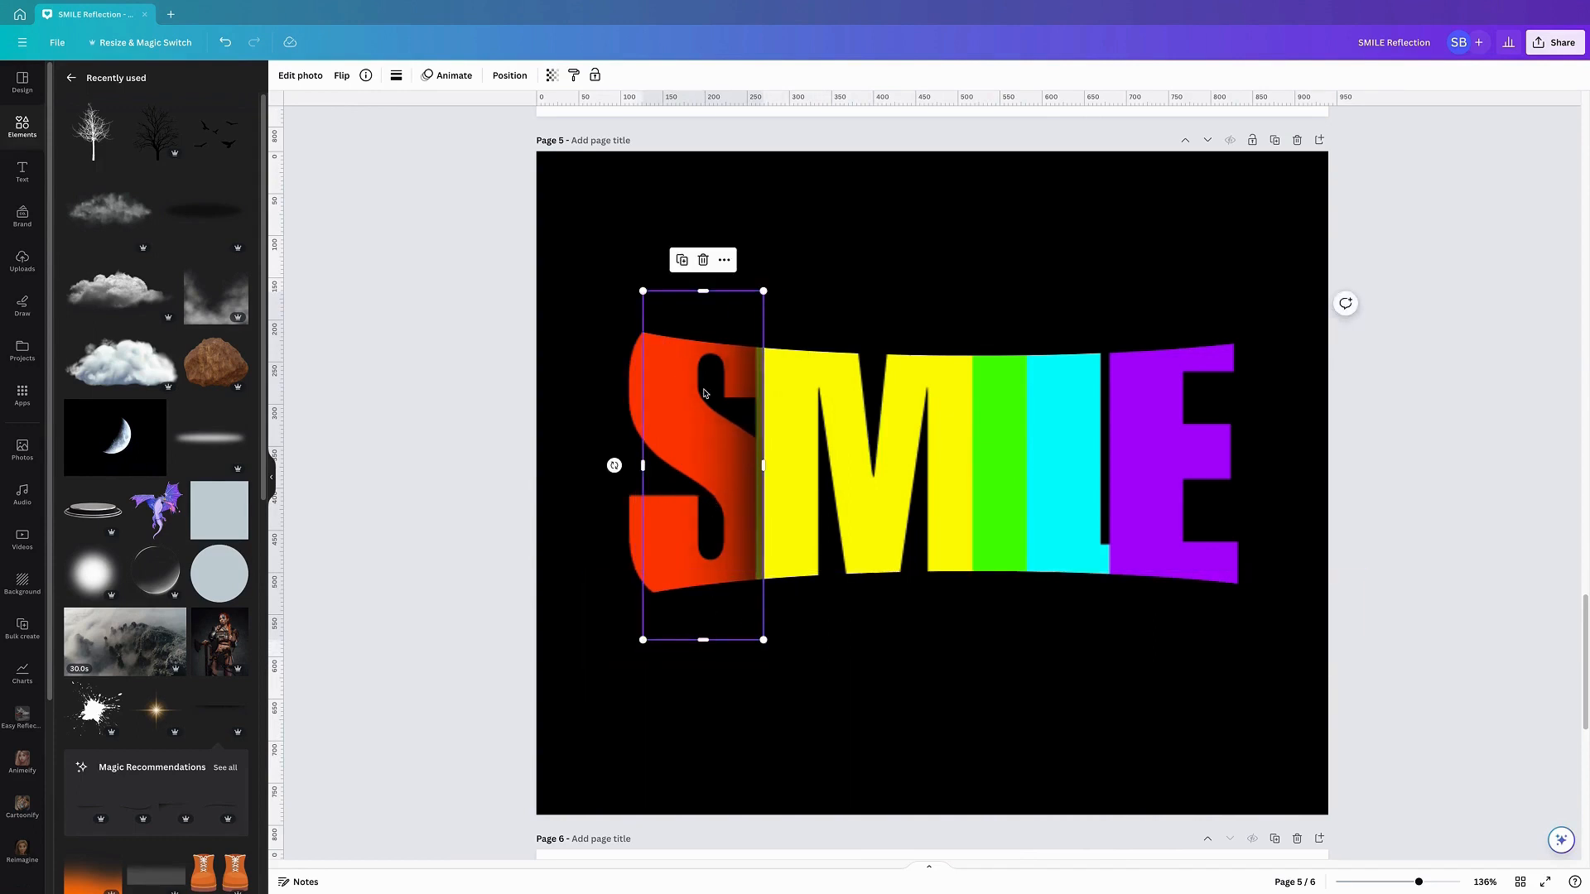
Move the shadow's layer down so it sits between the M and the S
left_click(515, 77)
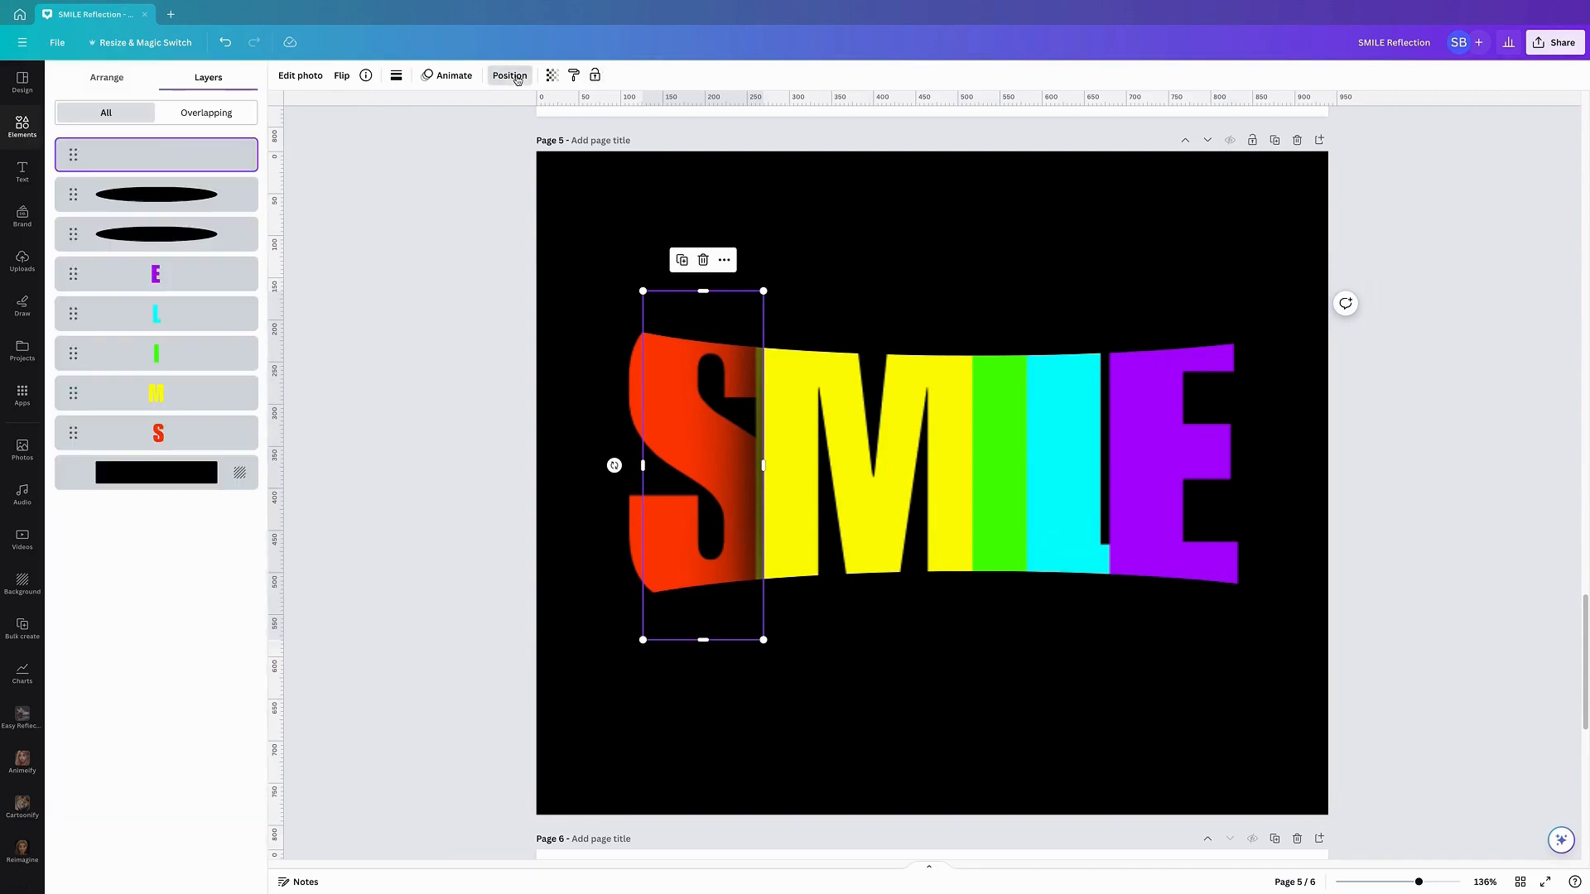
left_click(108, 78)
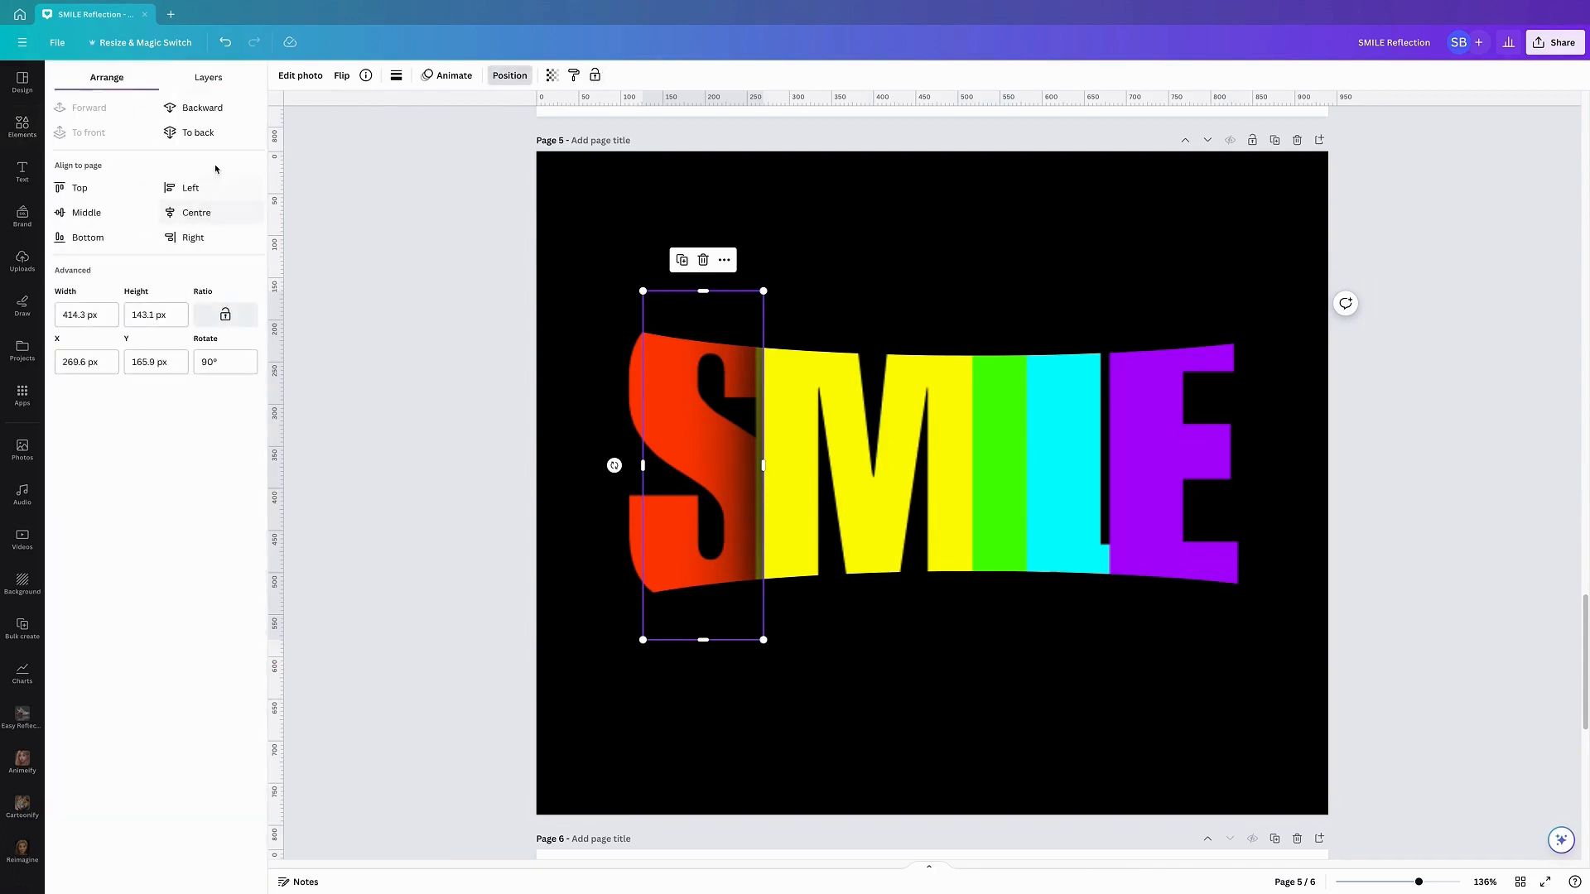
left_click(198, 109)
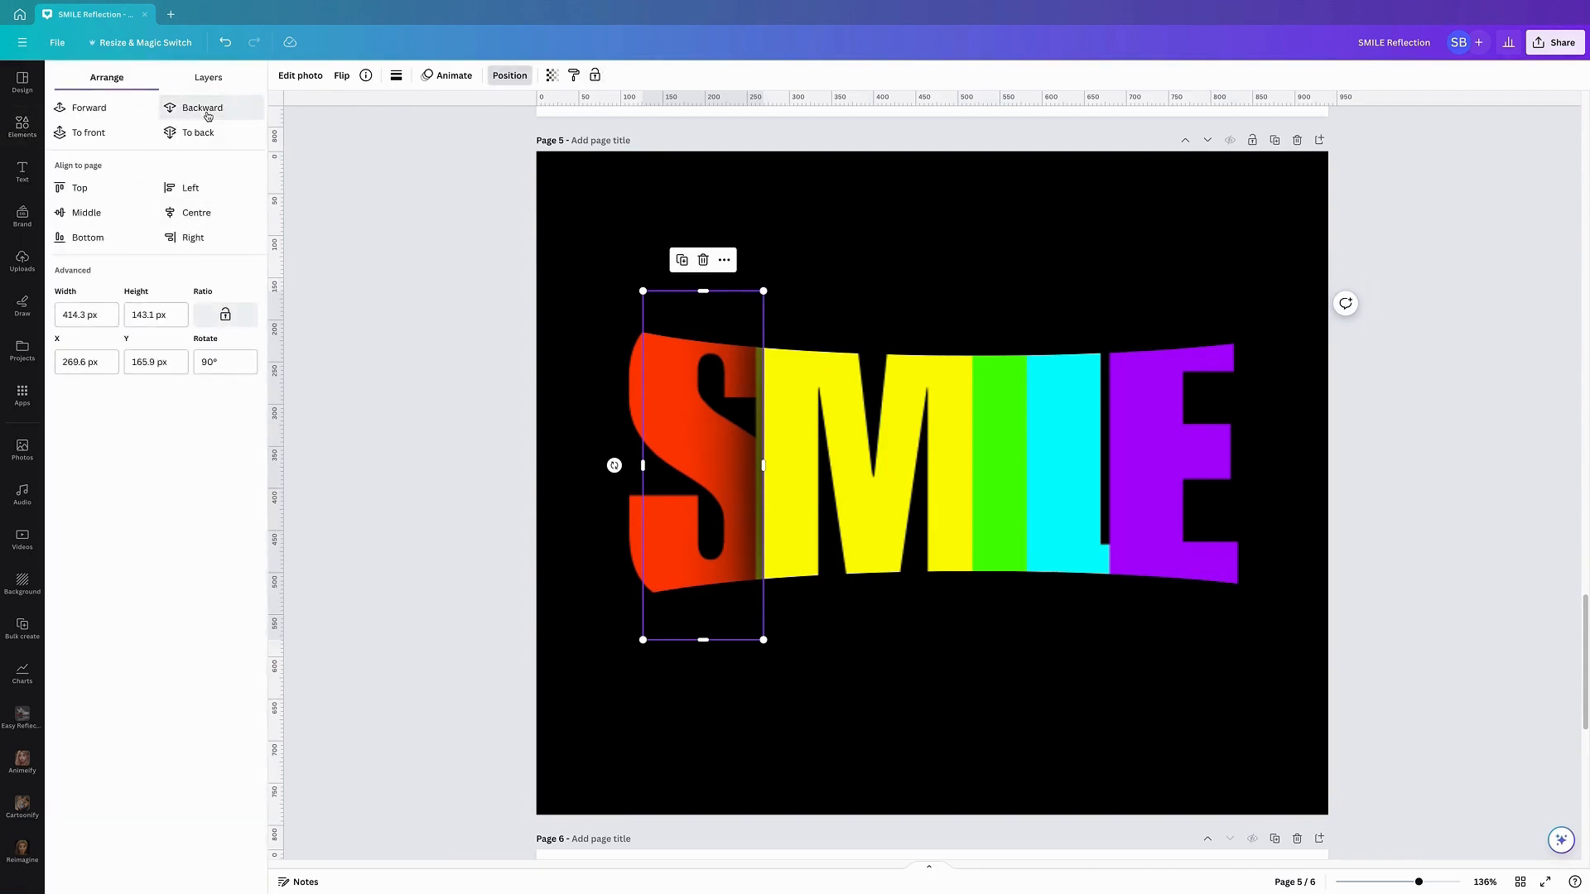
right_click(708, 414)
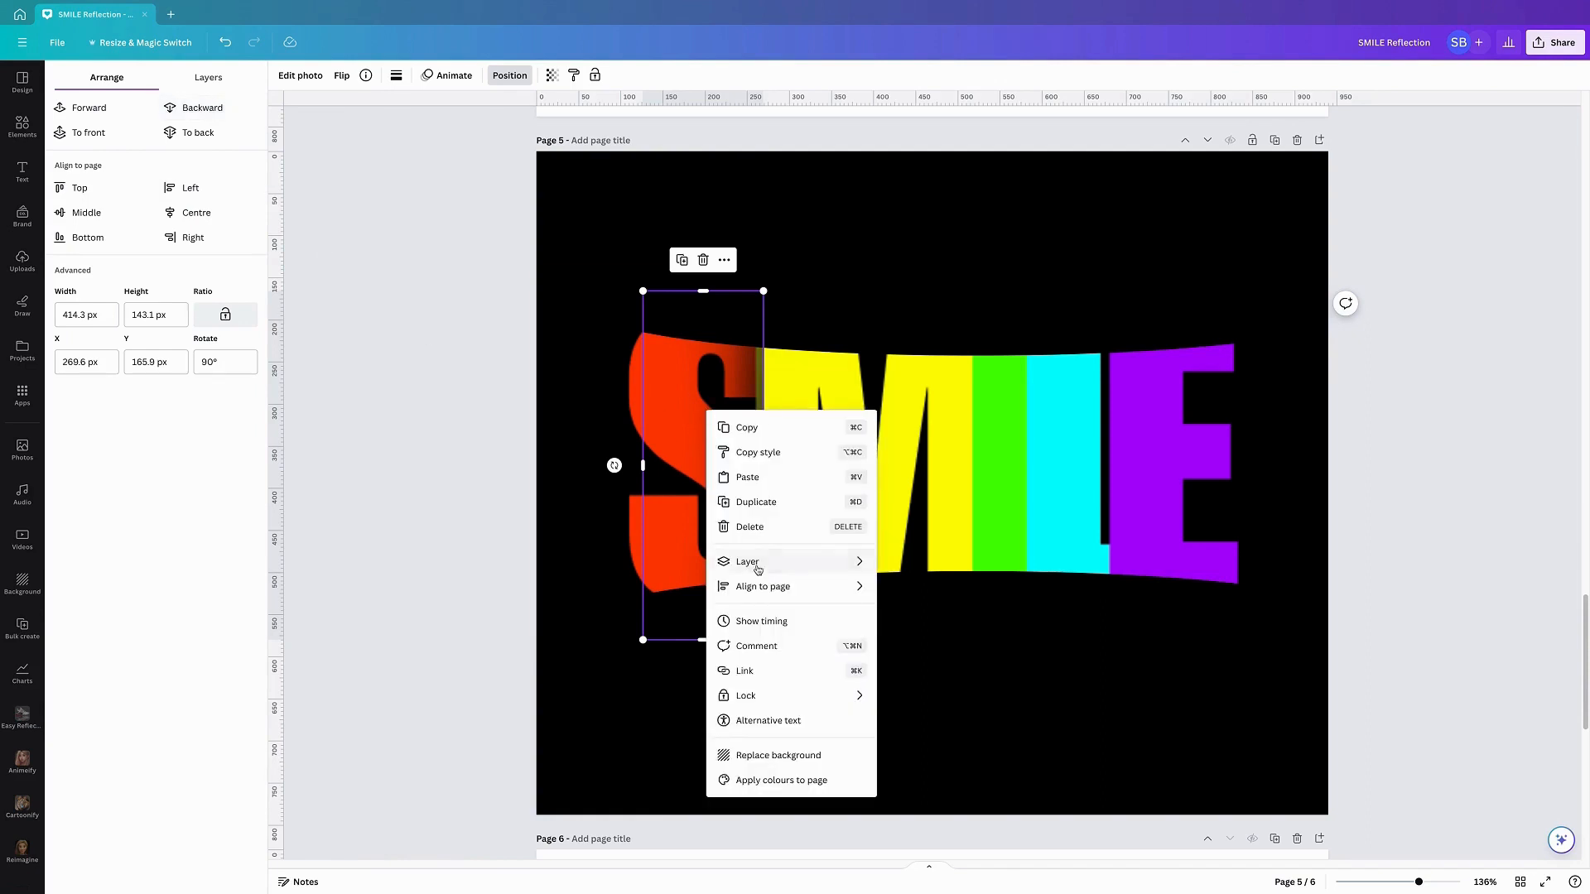
mouse_move(838, 564)
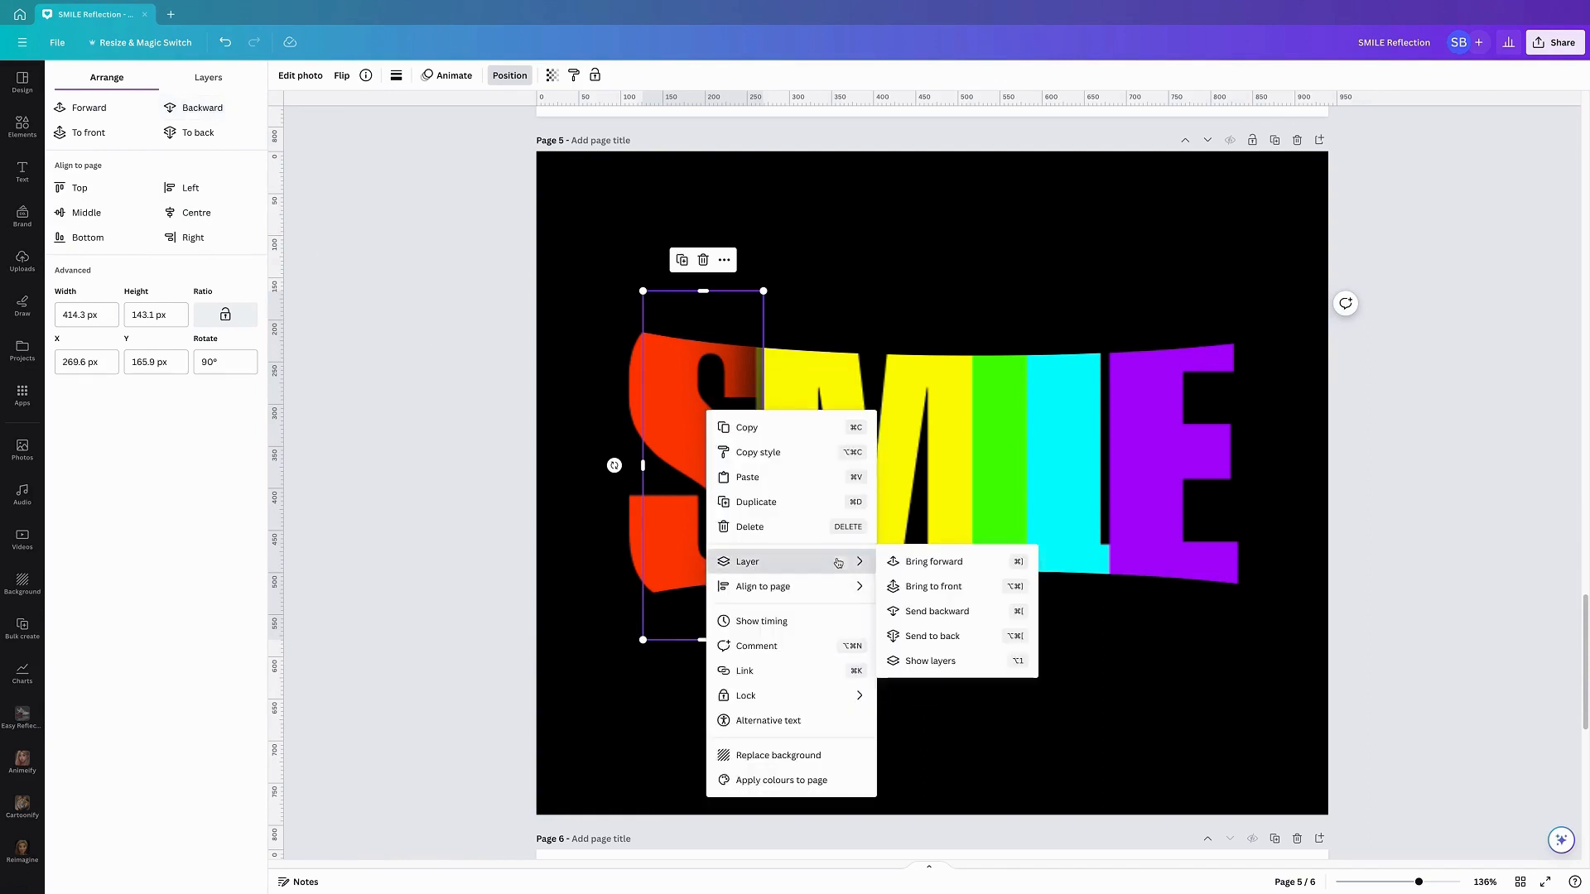
left_click(936, 663)
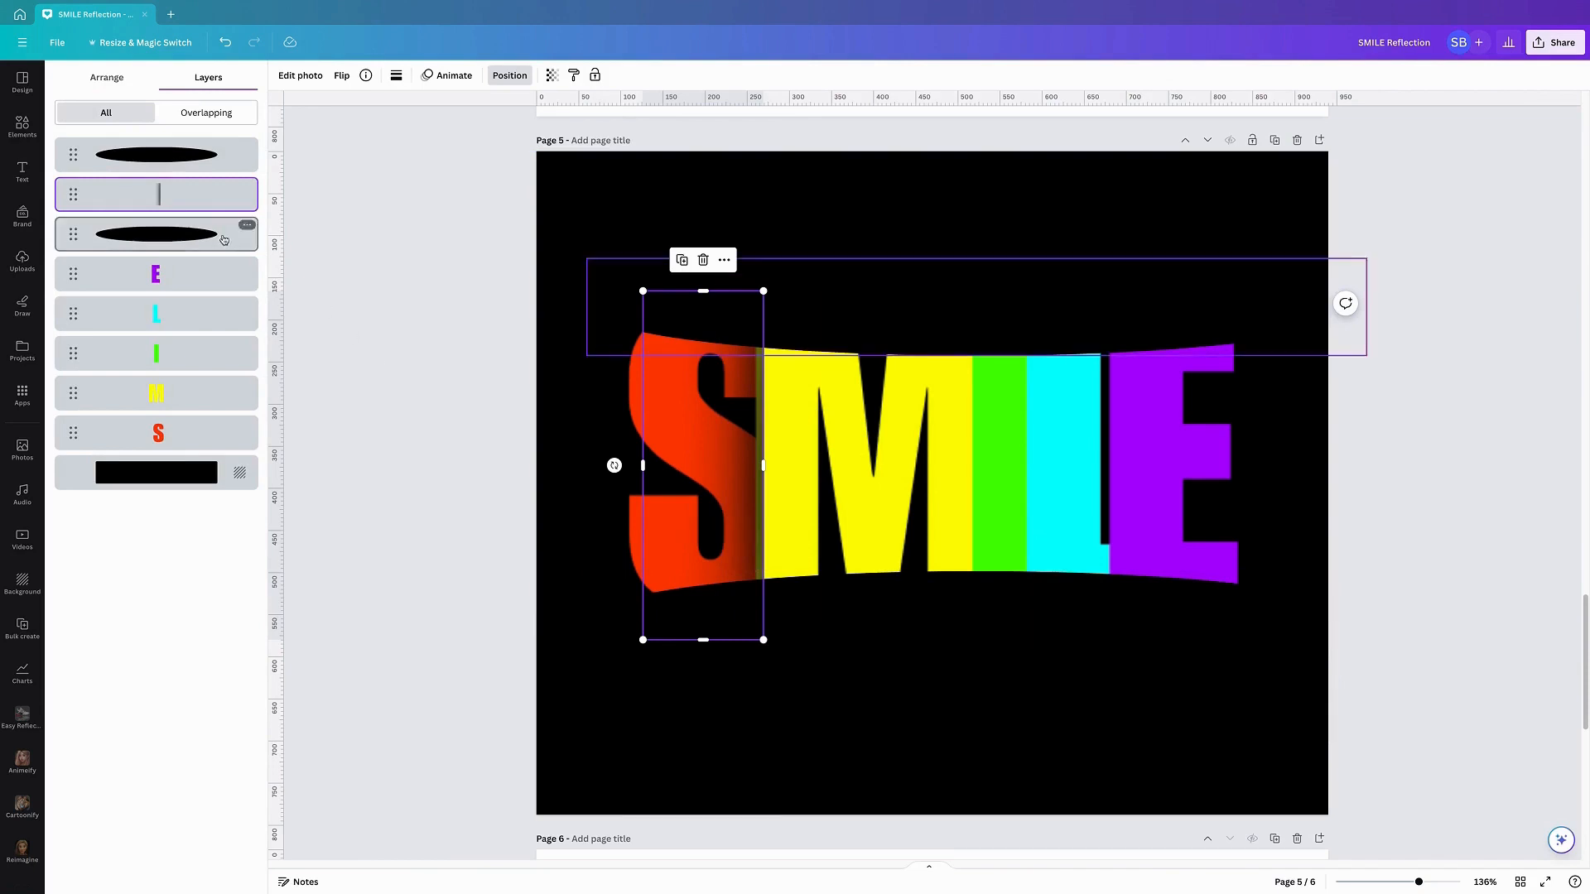
left_click_drag(194, 196, 201, 417)
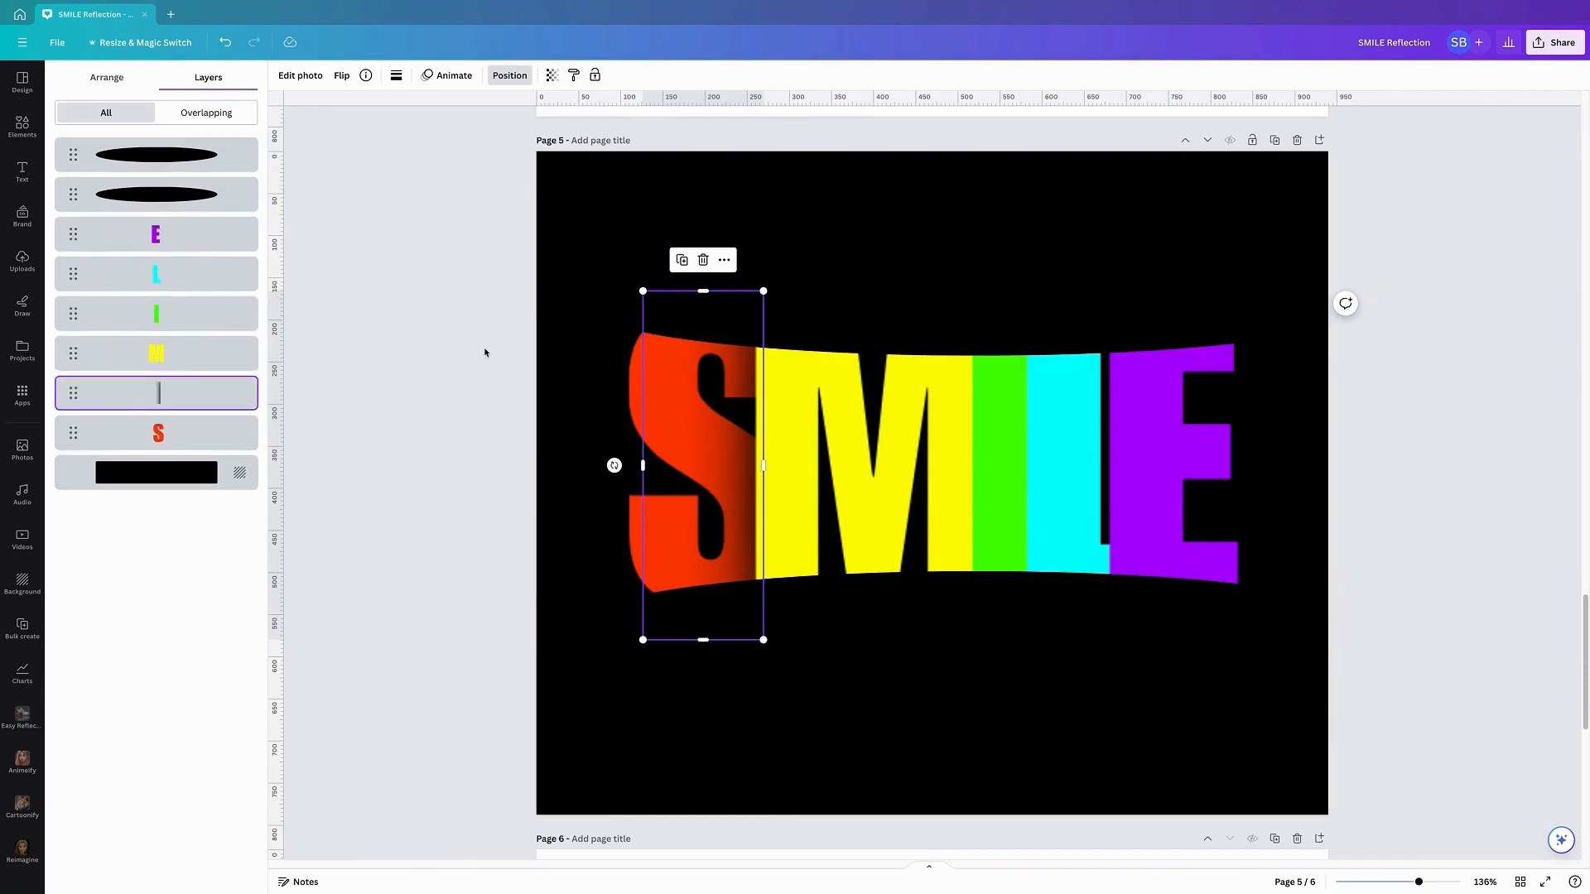
Duplicate the shadow, layer the copy between the I and the M, and place it over the M's edge beside the I
left_click(684, 262)
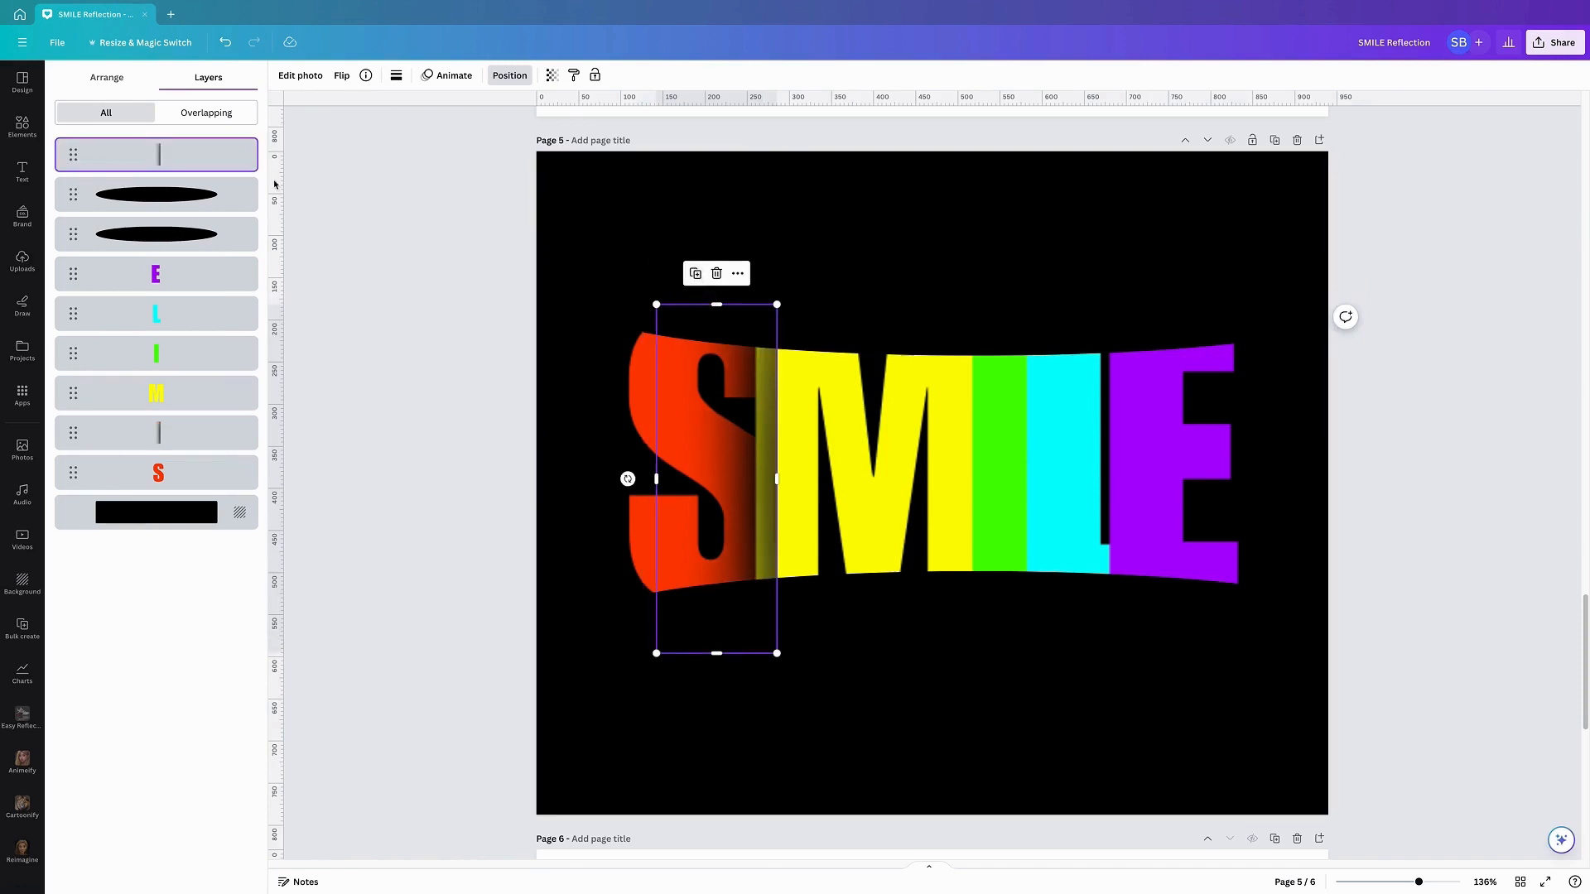
left_click_drag(182, 167, 188, 370)
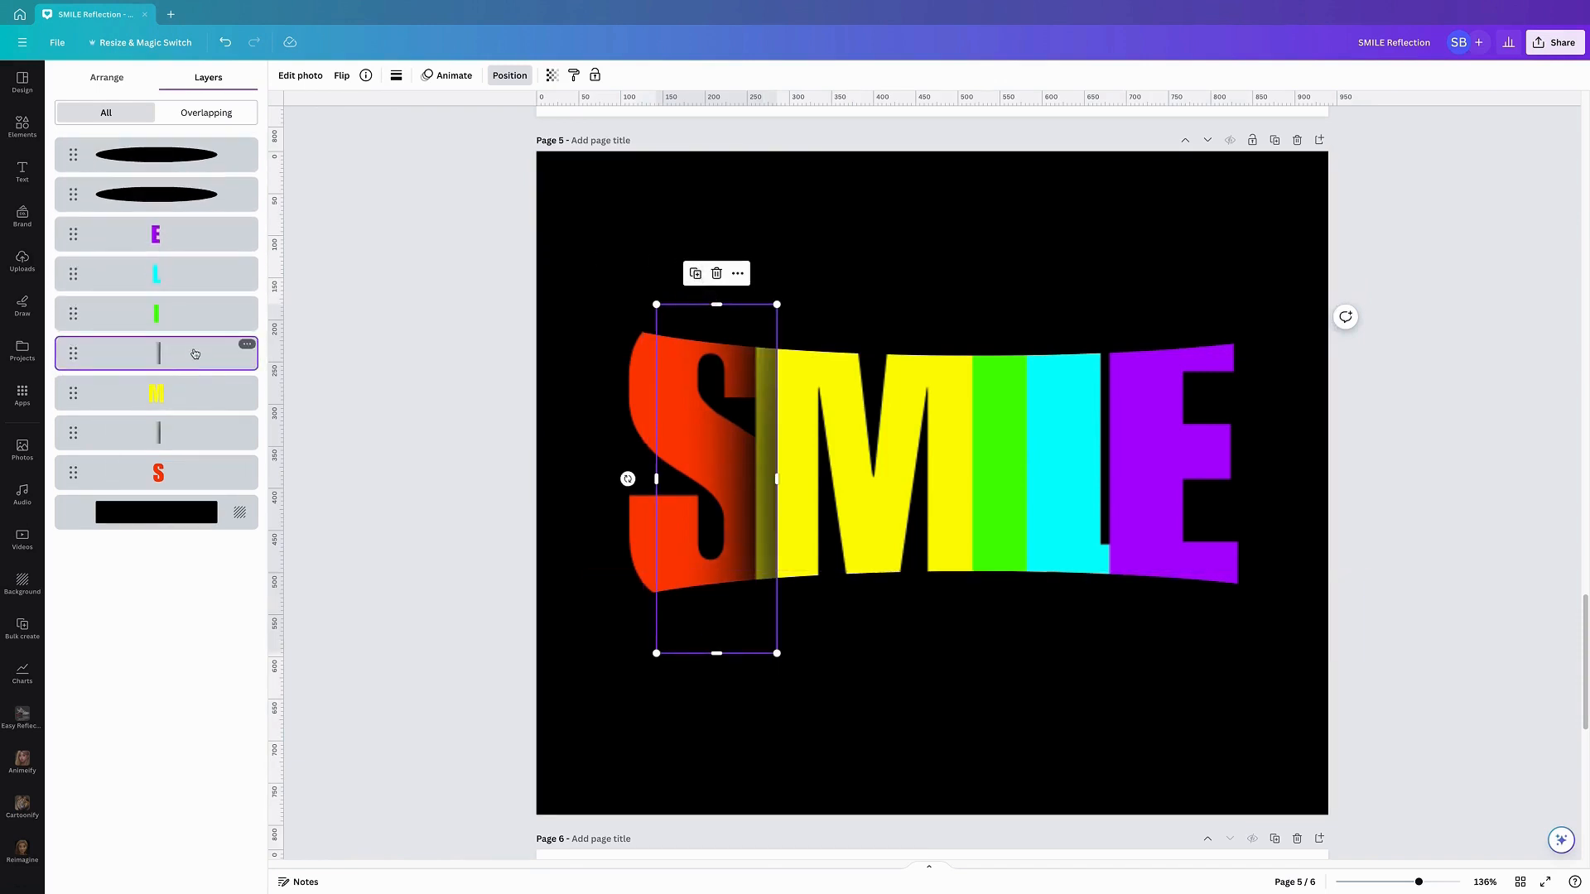
left_click_drag(701, 458, 901, 461)
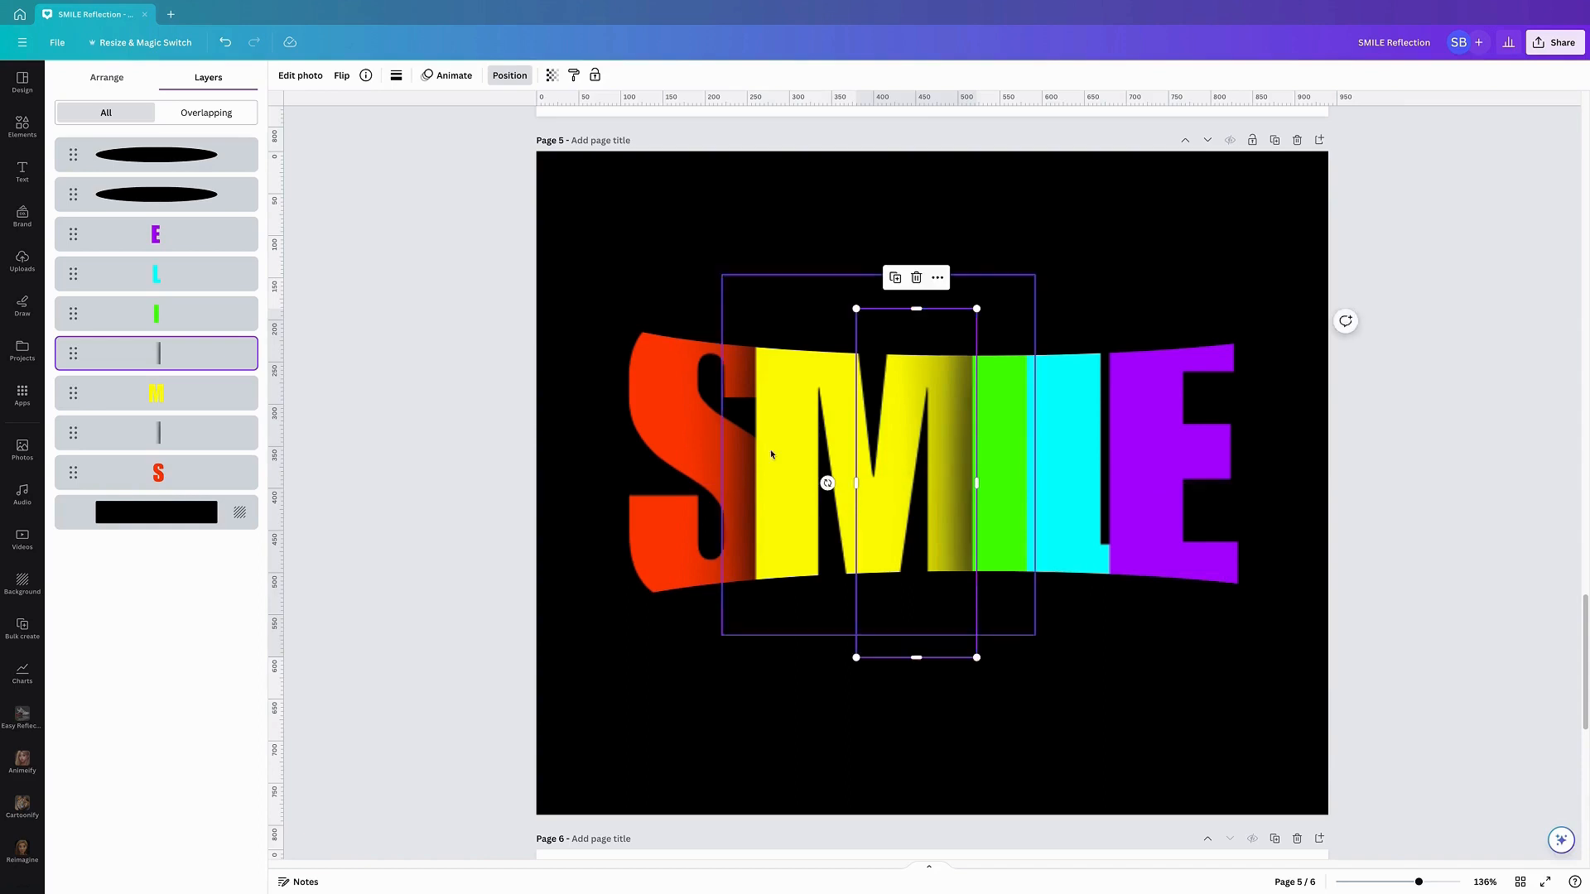
Duplicate the shadow again, layer it between the L and the I, and place it over the I's edge beside the L
left_click(896, 278)
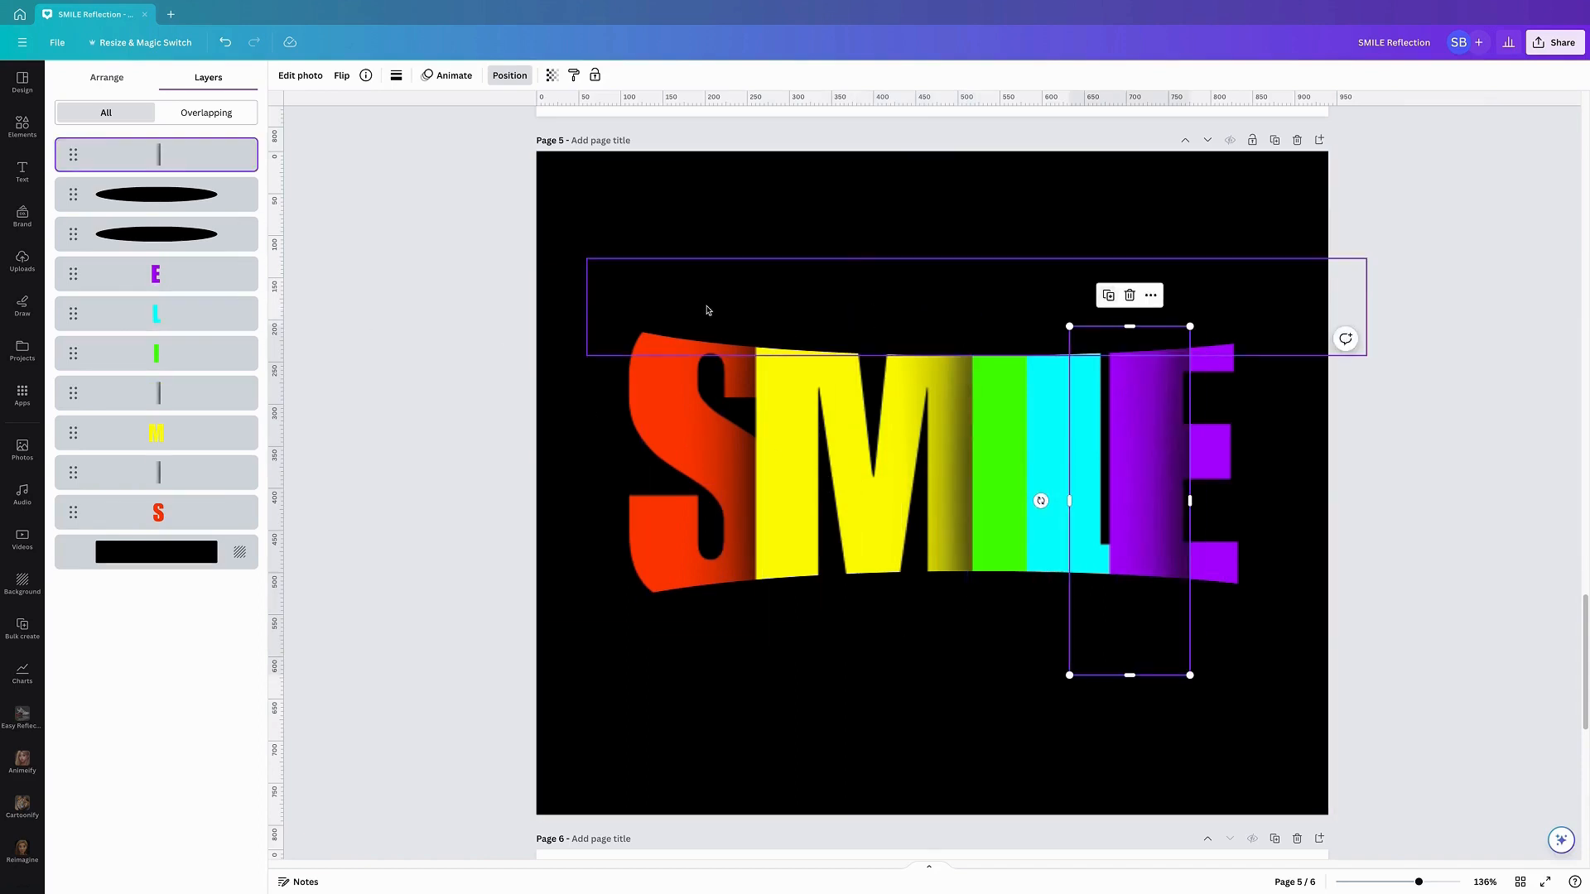
left_click_drag(194, 156, 191, 319)
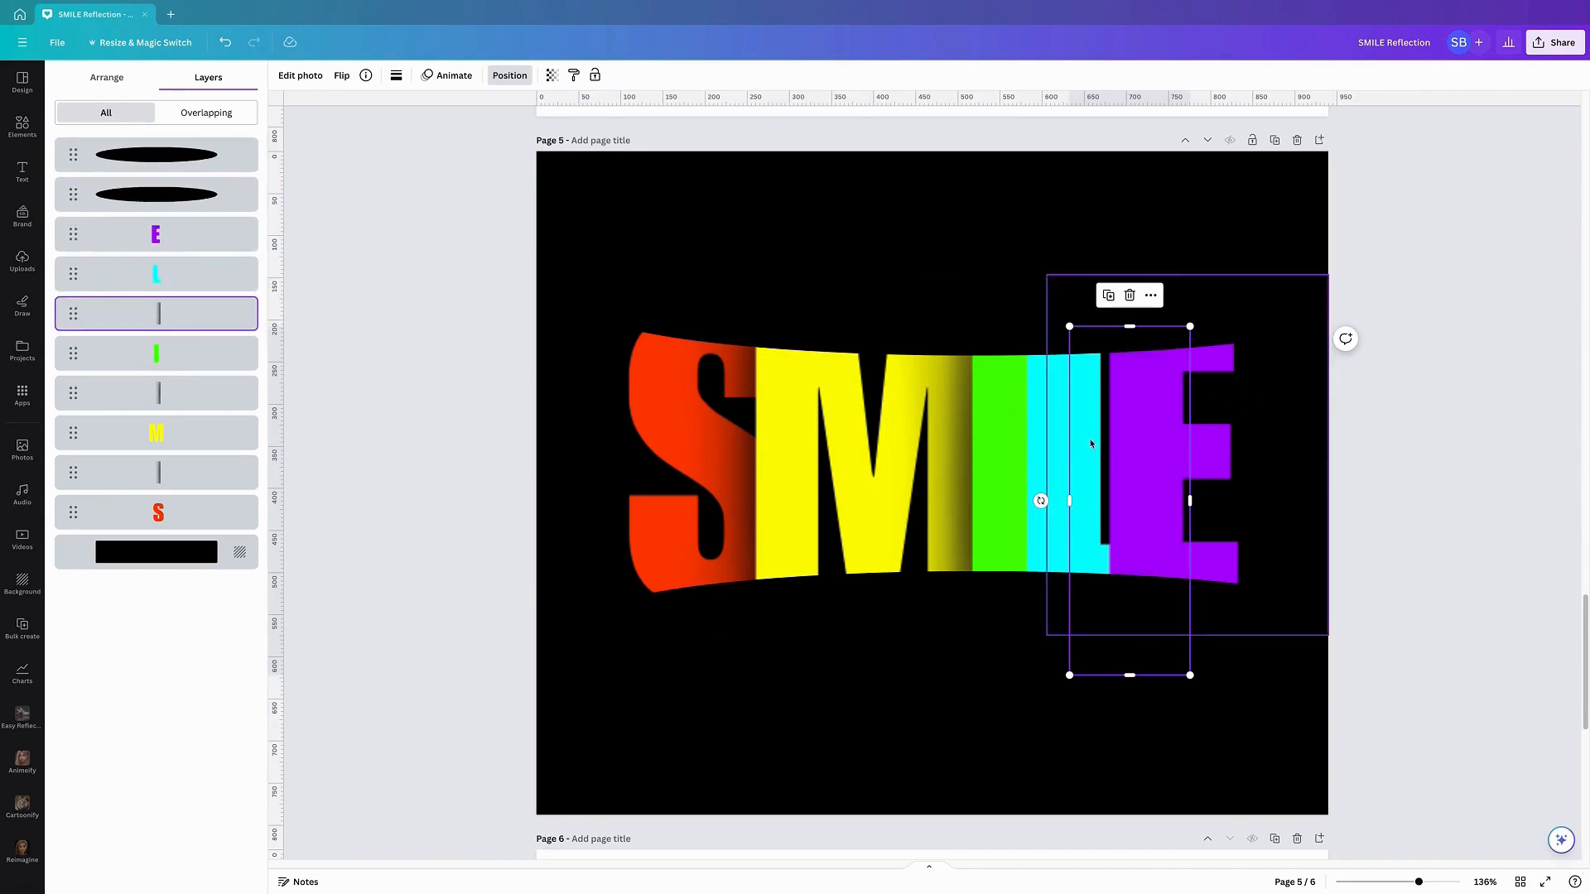
left_click_drag(1111, 453, 955, 436)
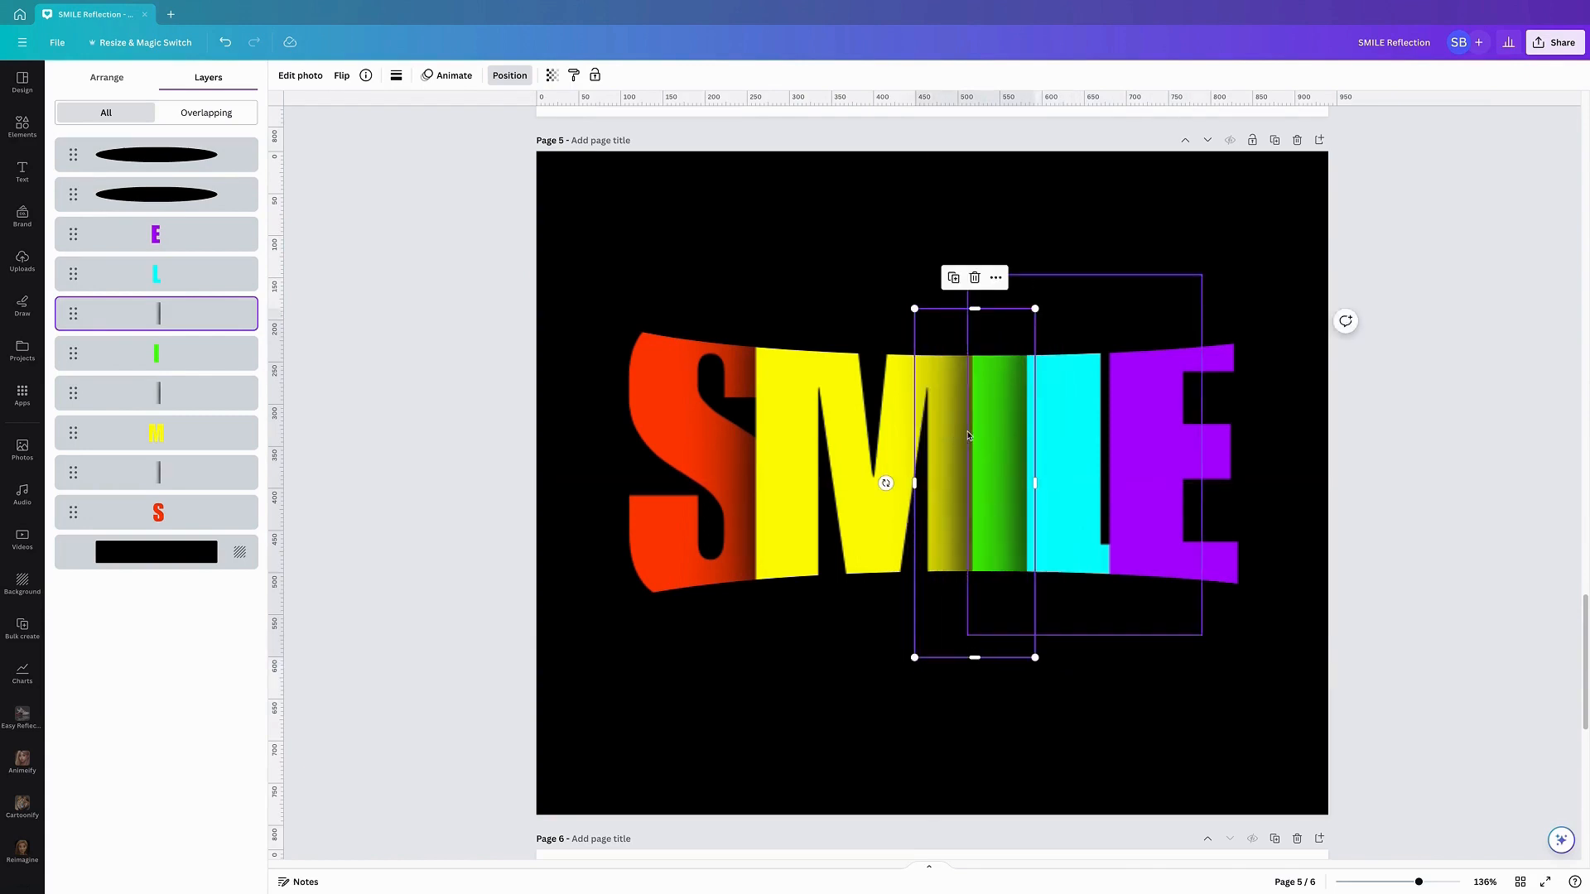
Duplicate the shadow for the L, layer it between the E and the L, place it over the edge beside the E, and deselect everything
left_click(953, 277)
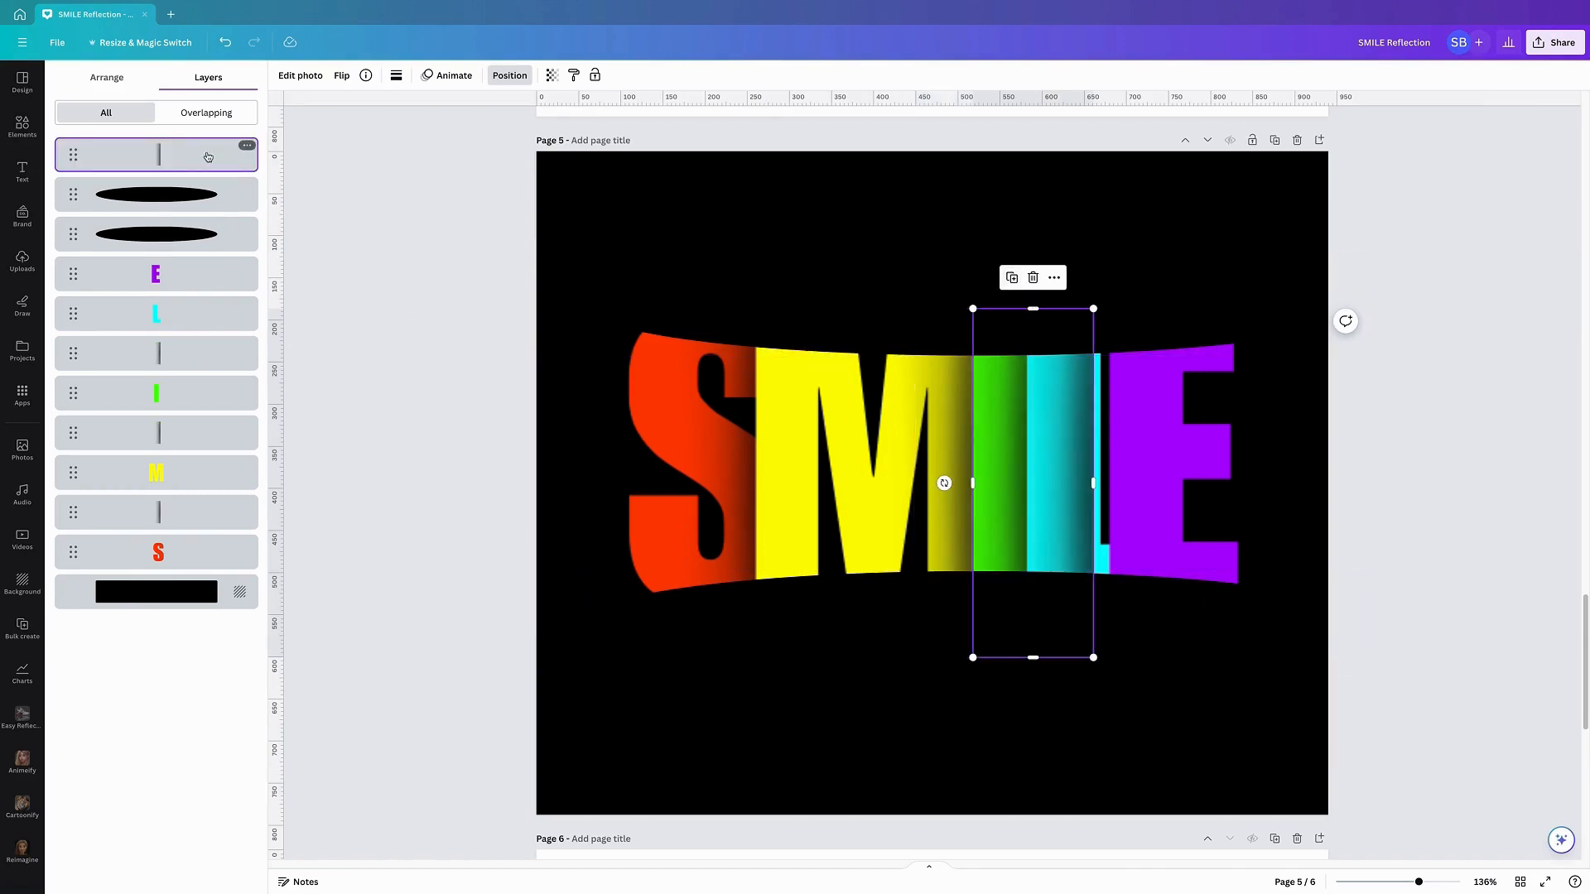
left_click_drag(208, 158, 207, 277)
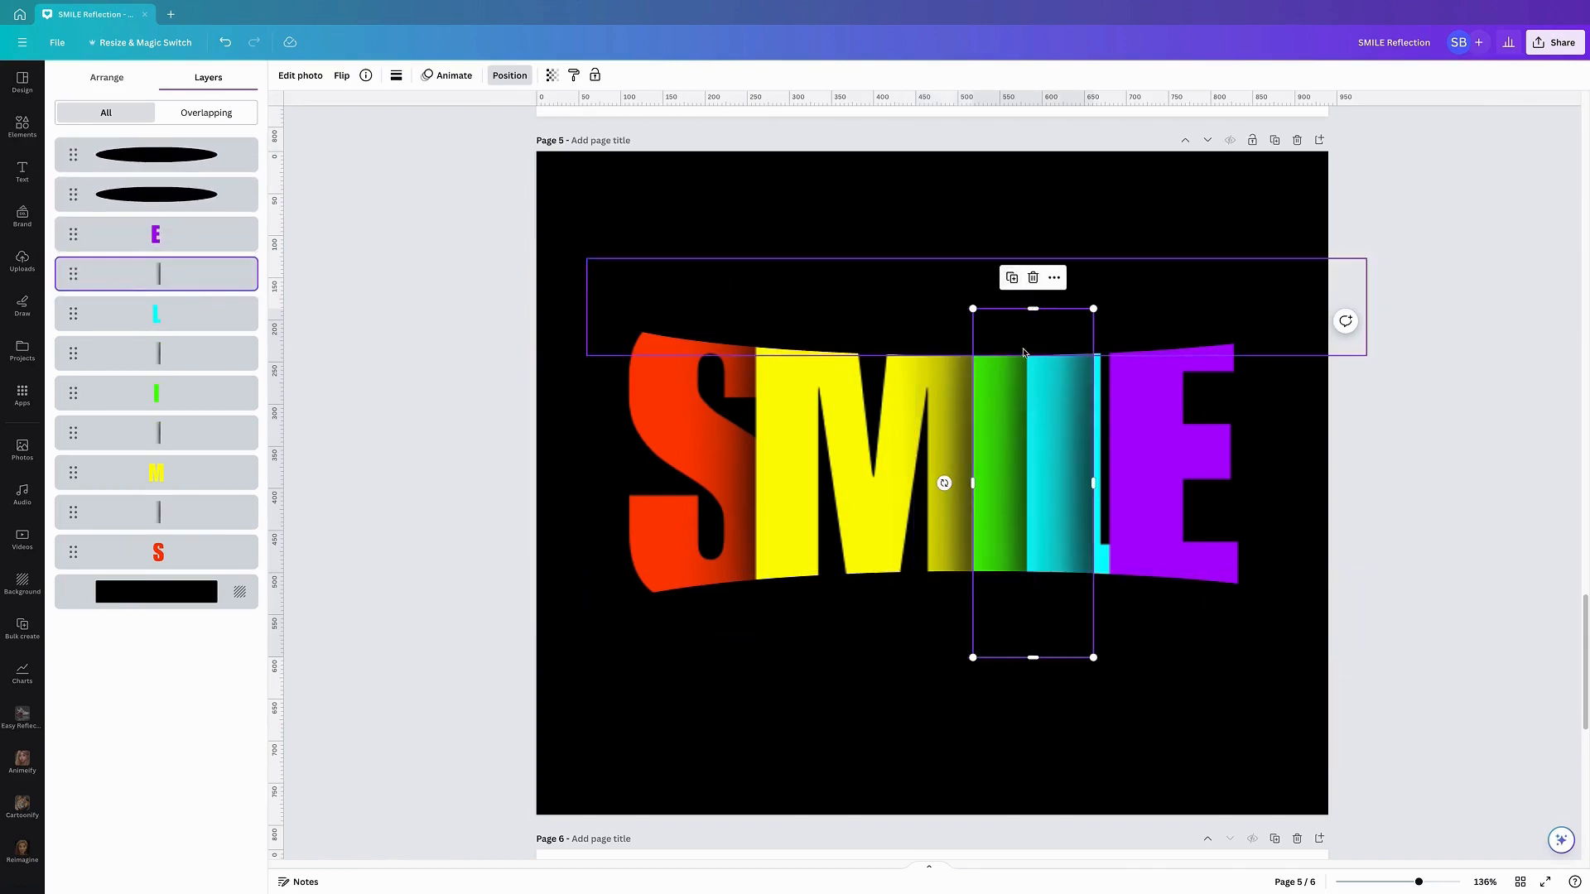
left_click_drag(1018, 427, 1042, 426)
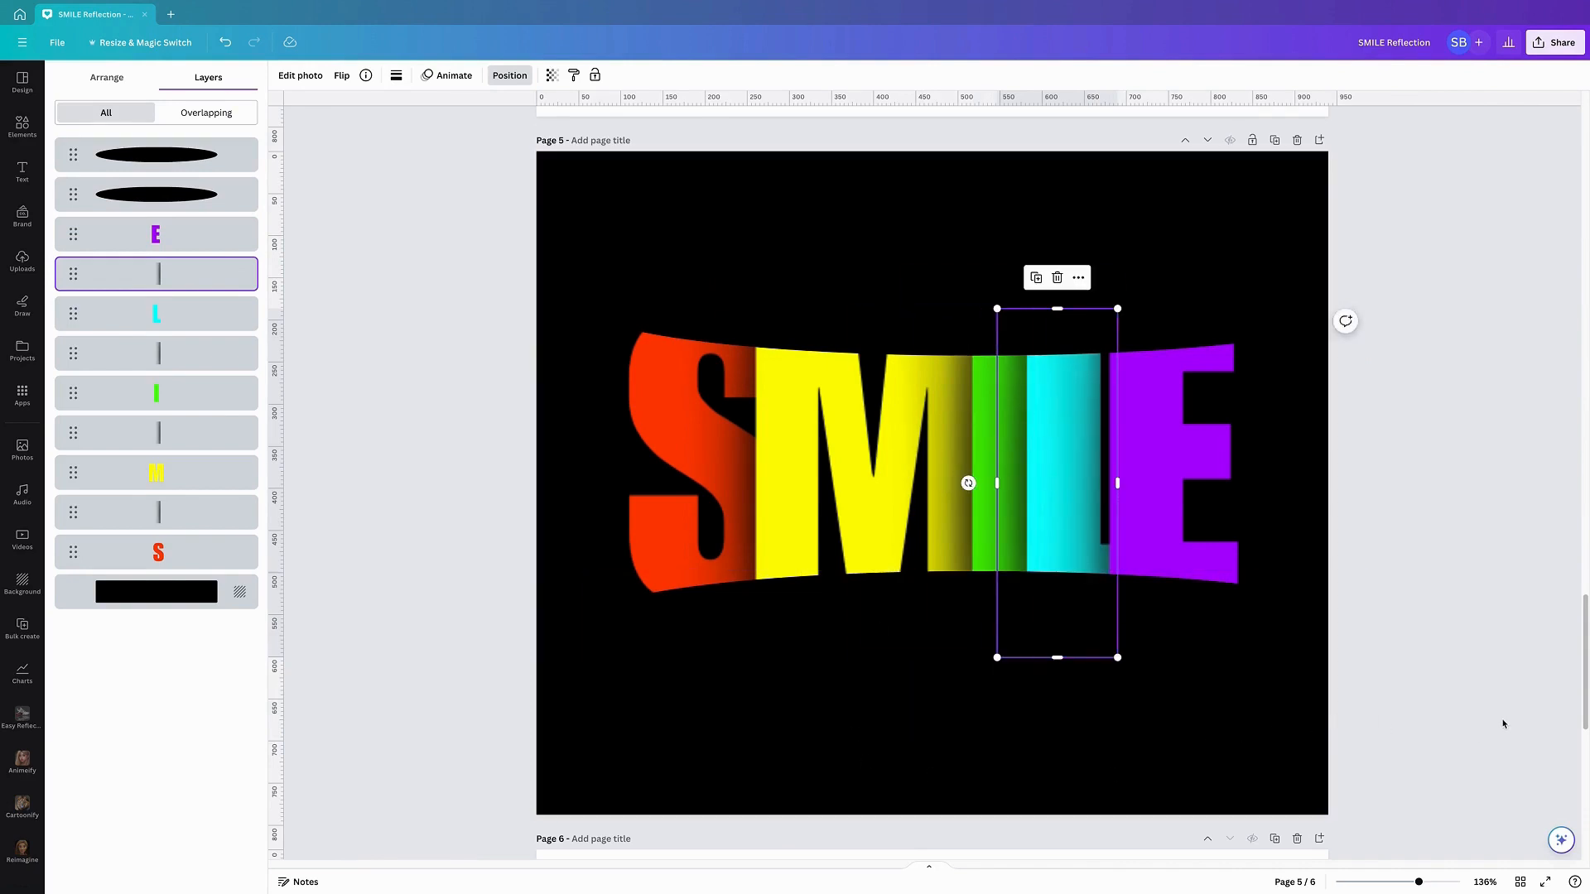
key("alt+1")
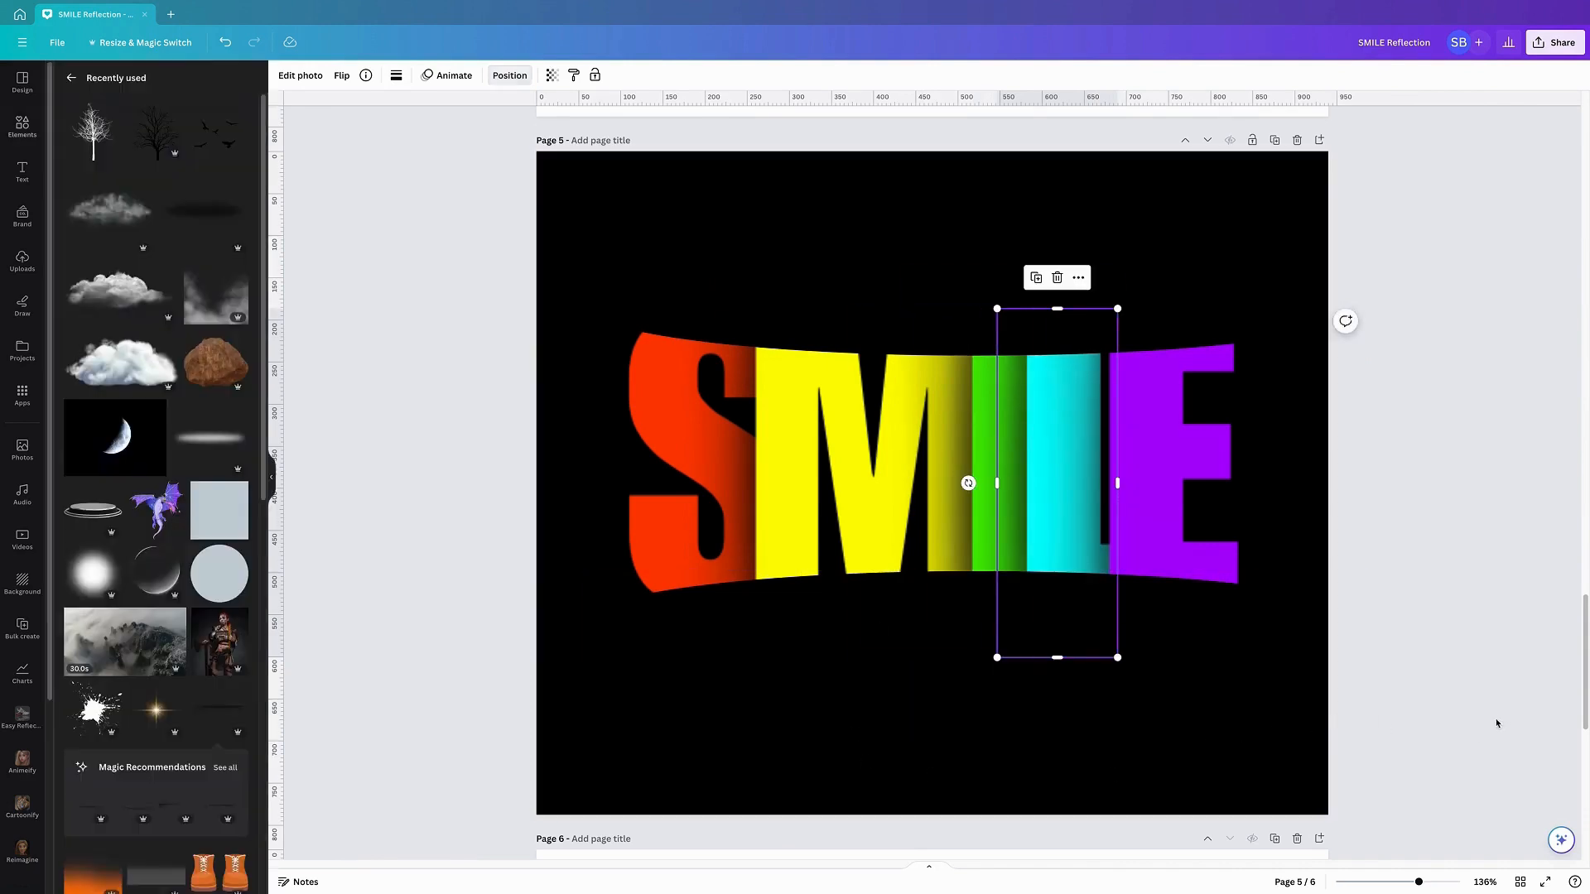
left_click(1415, 758)
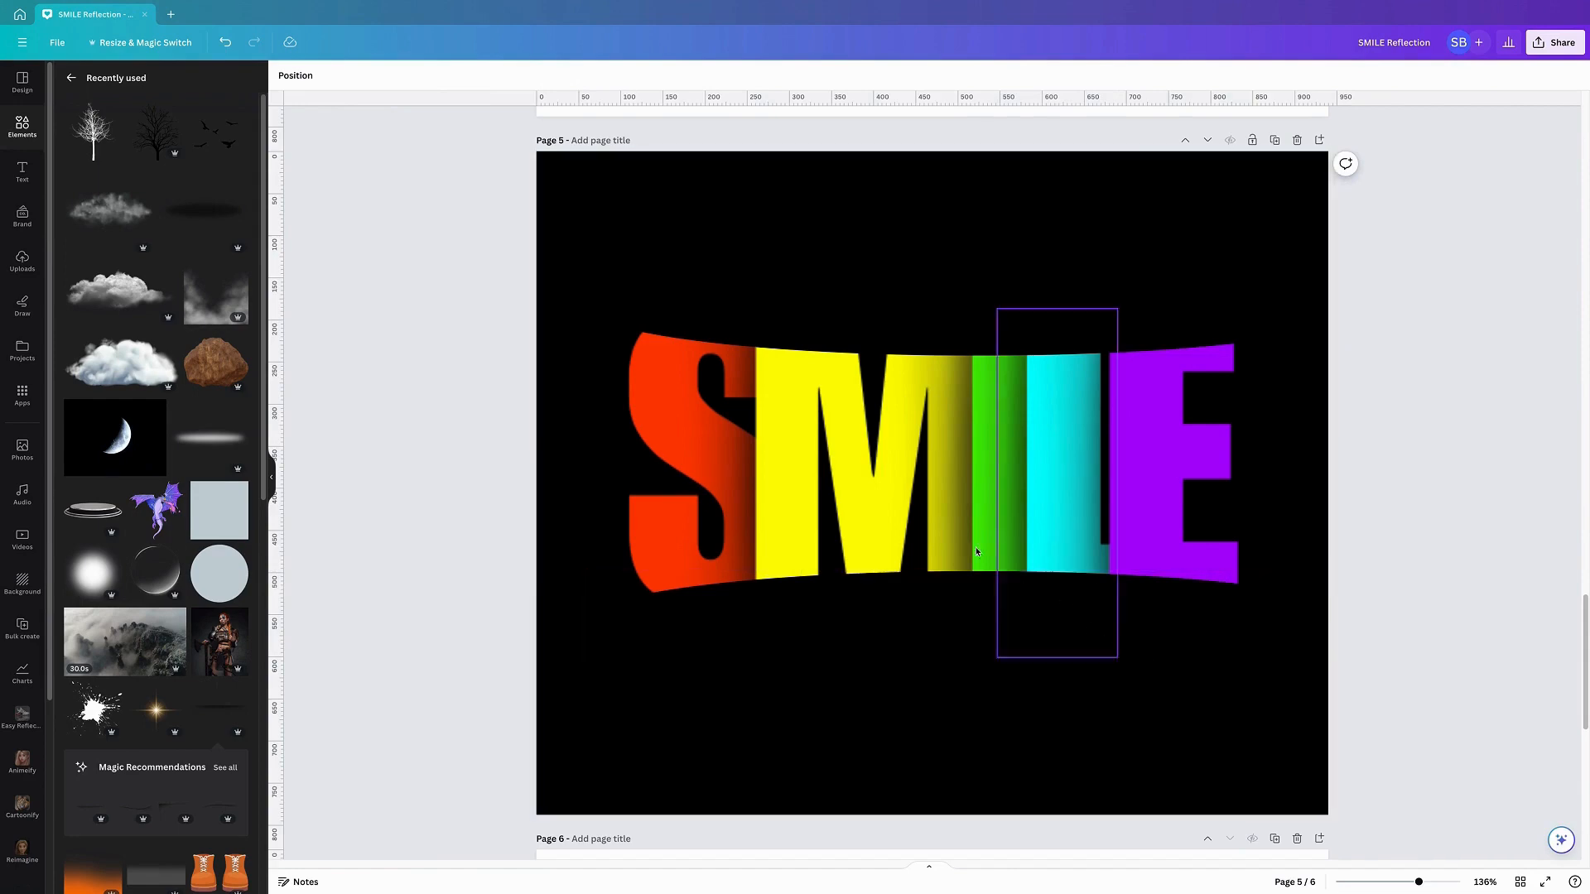
left_click(749, 520)
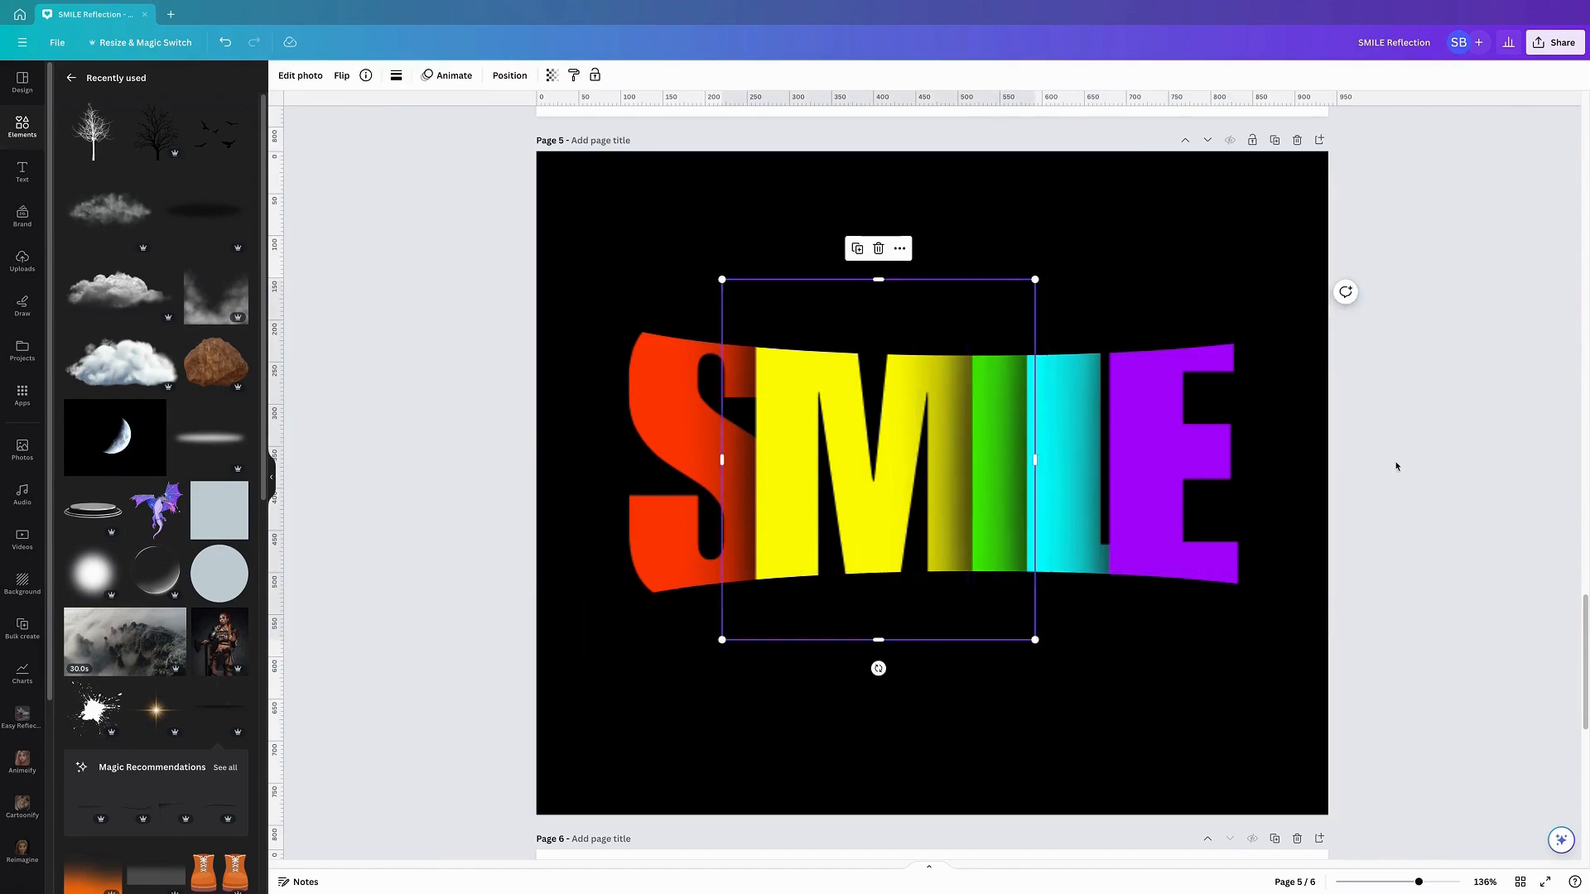
left_click(1421, 462)
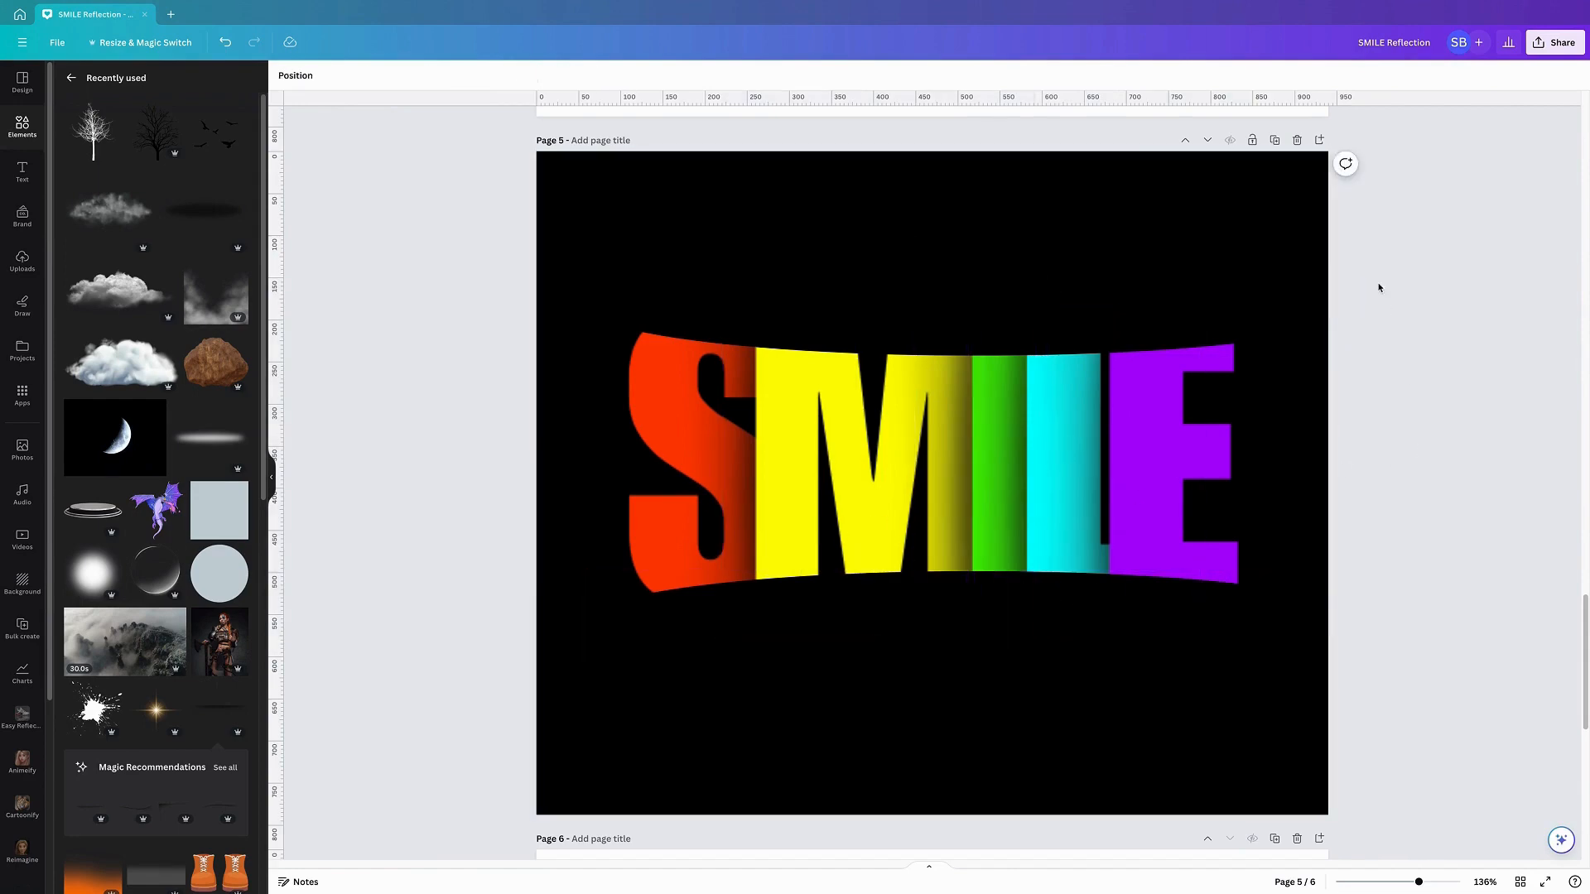
left_click(1556, 43)
left_click(1378, 356)
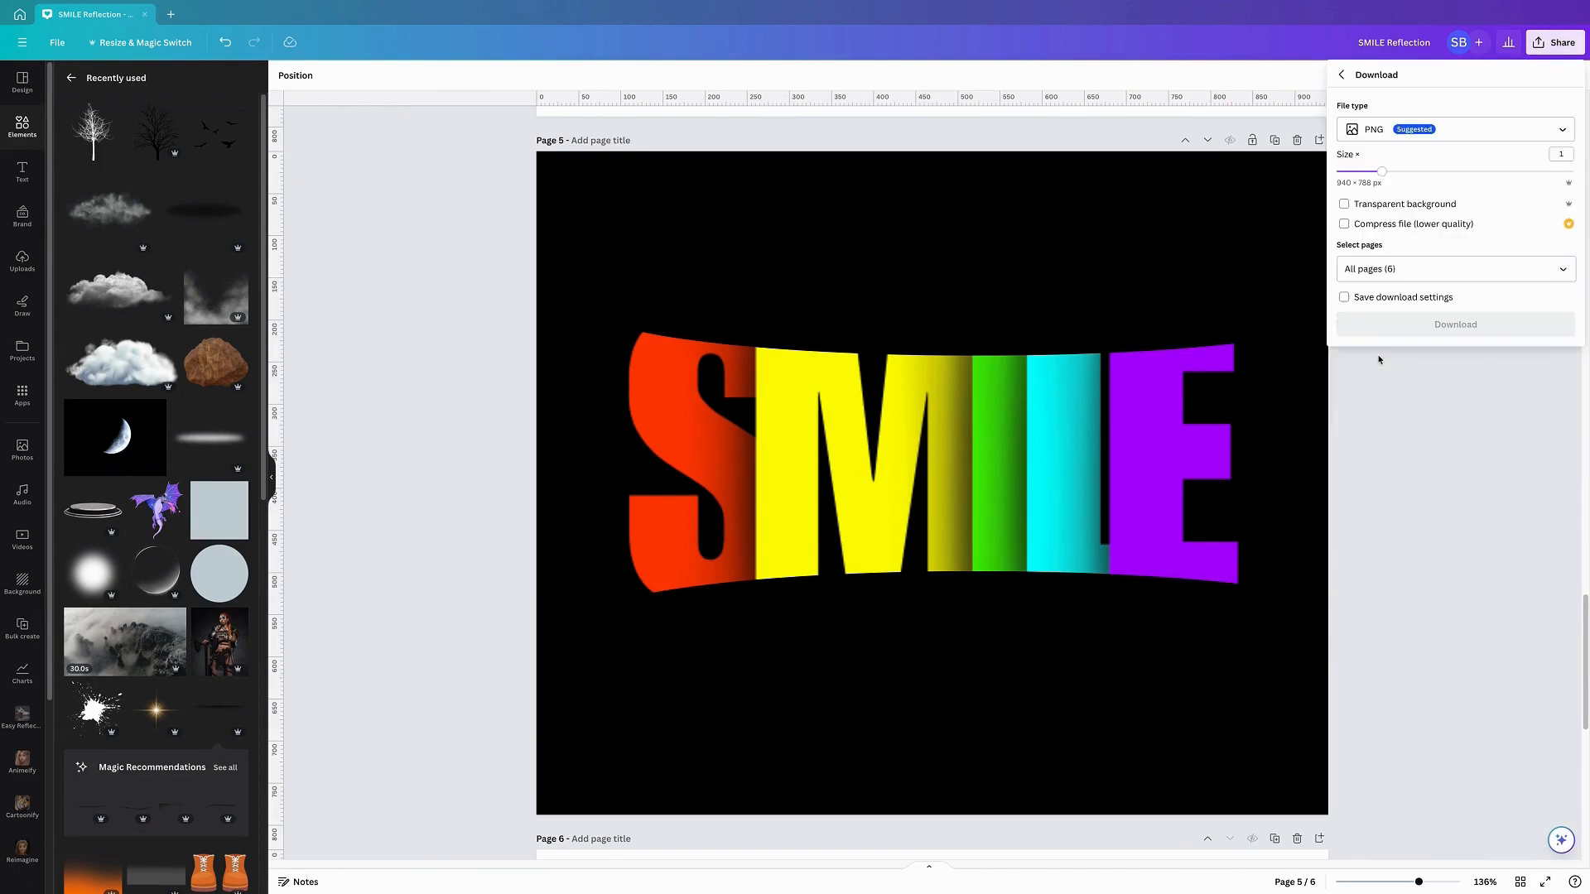
left_click(1385, 274)
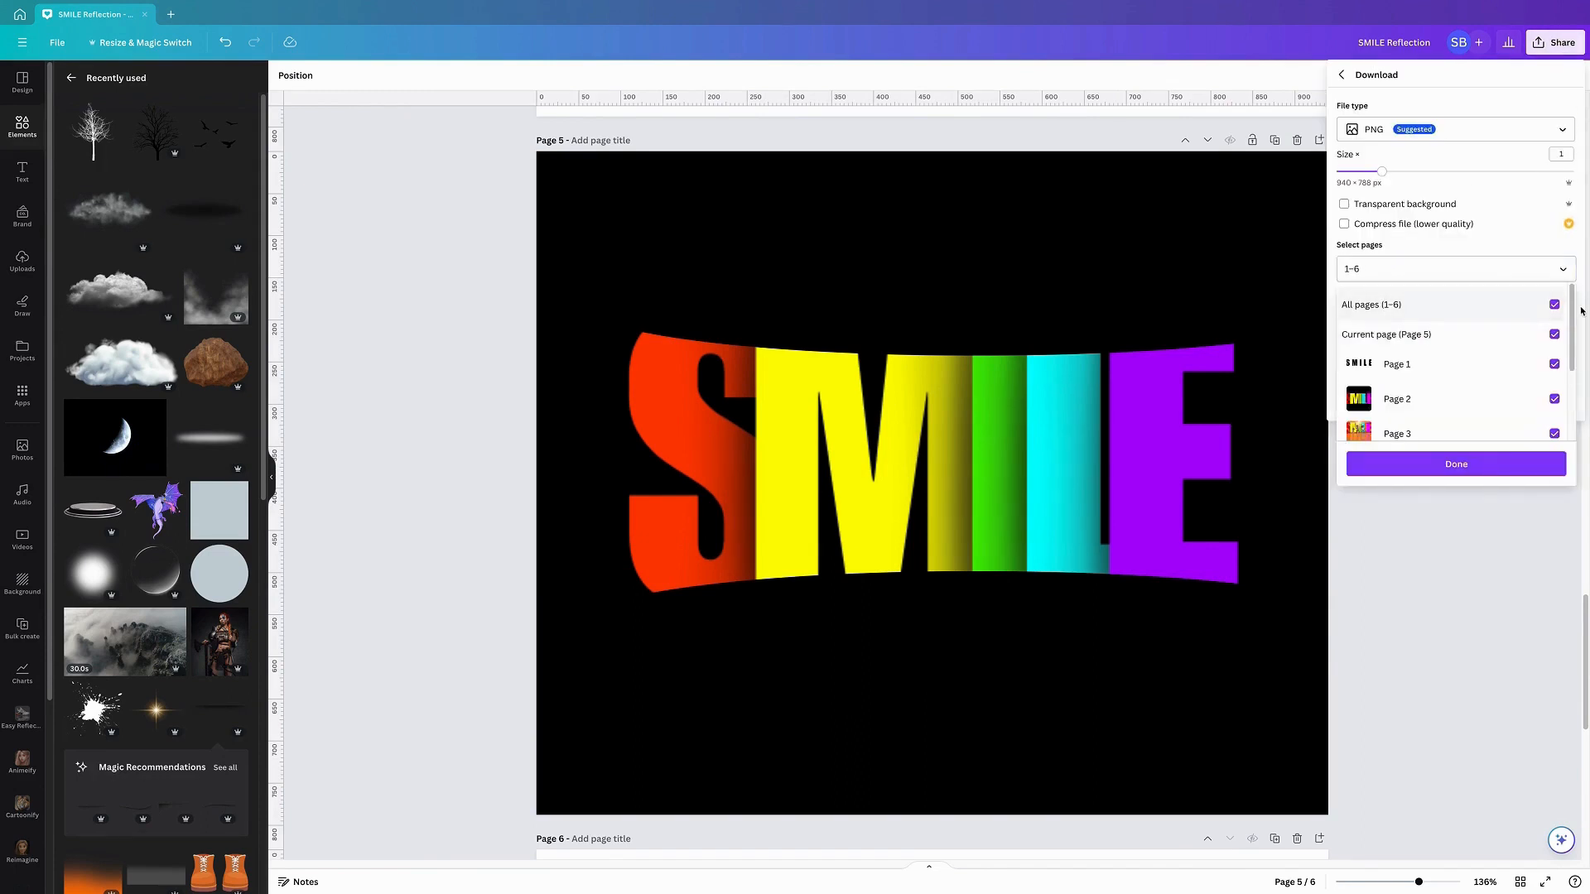
left_click(1408, 305)
scroll(1573, 349, "down", 1)
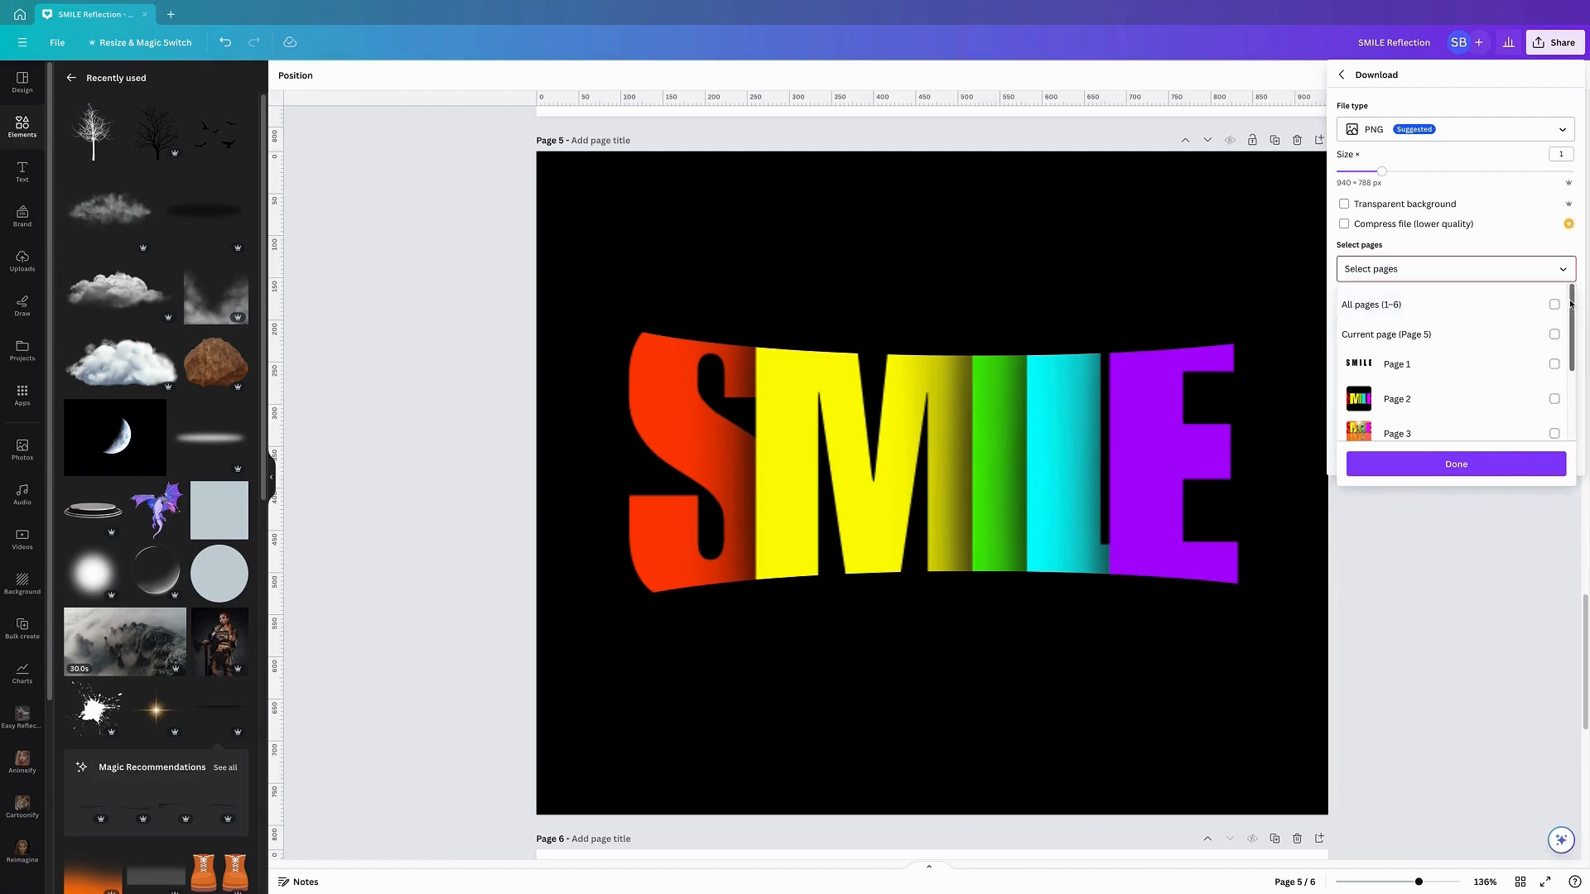
left_click_drag(1573, 349, 1567, 432)
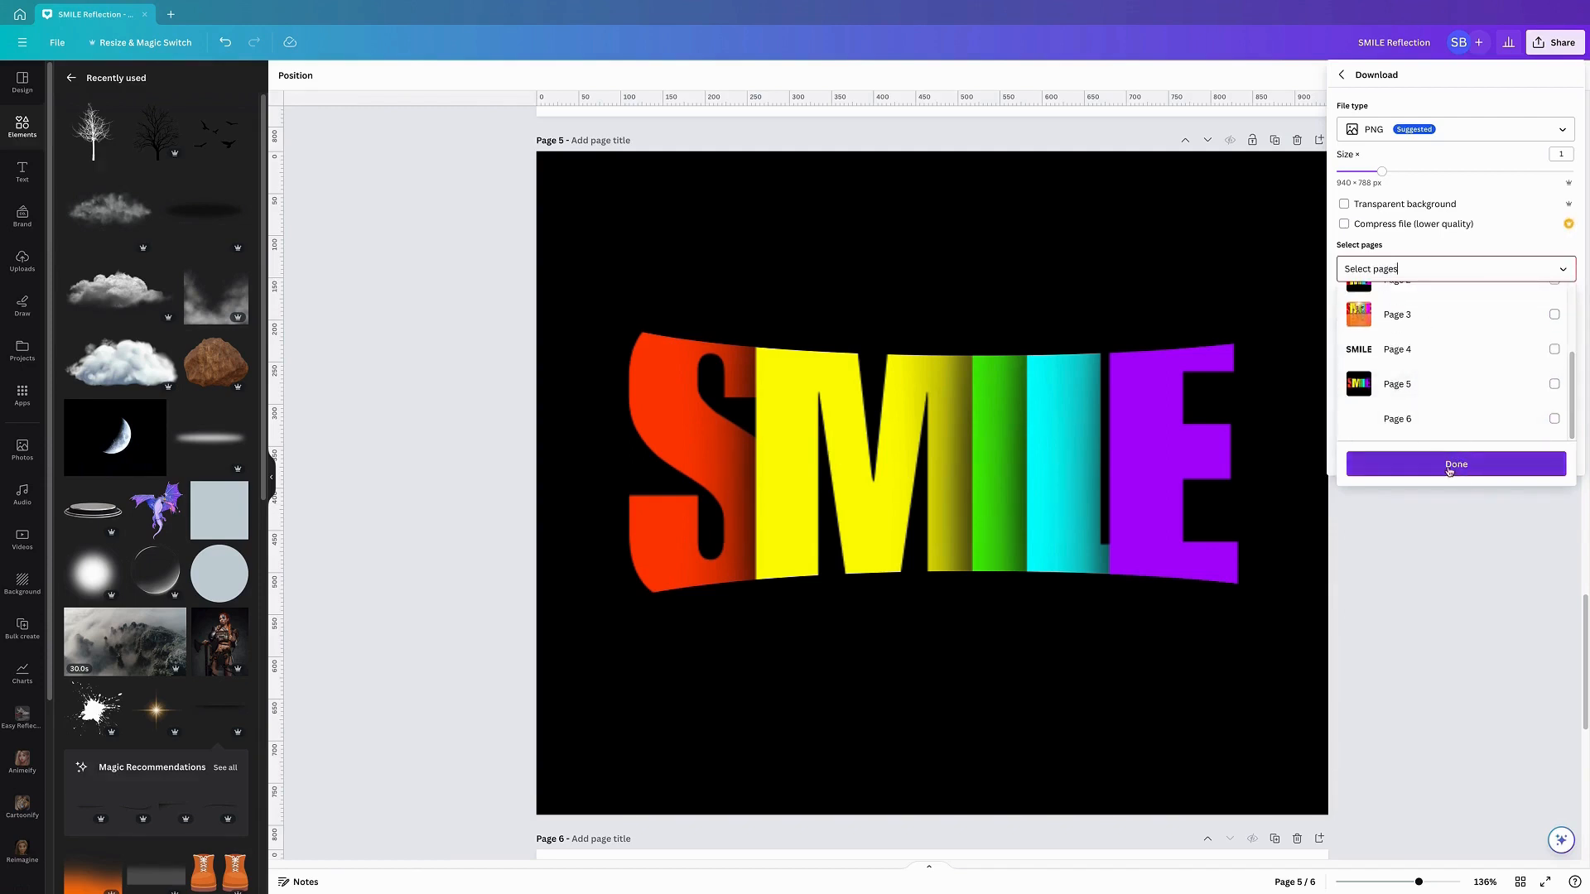
left_click(1478, 590)
left_click(397, 656)
Insert the uploaded colourful SMILE image with the black background onto the blank page 6
scroll(398, 655, "up", 1)
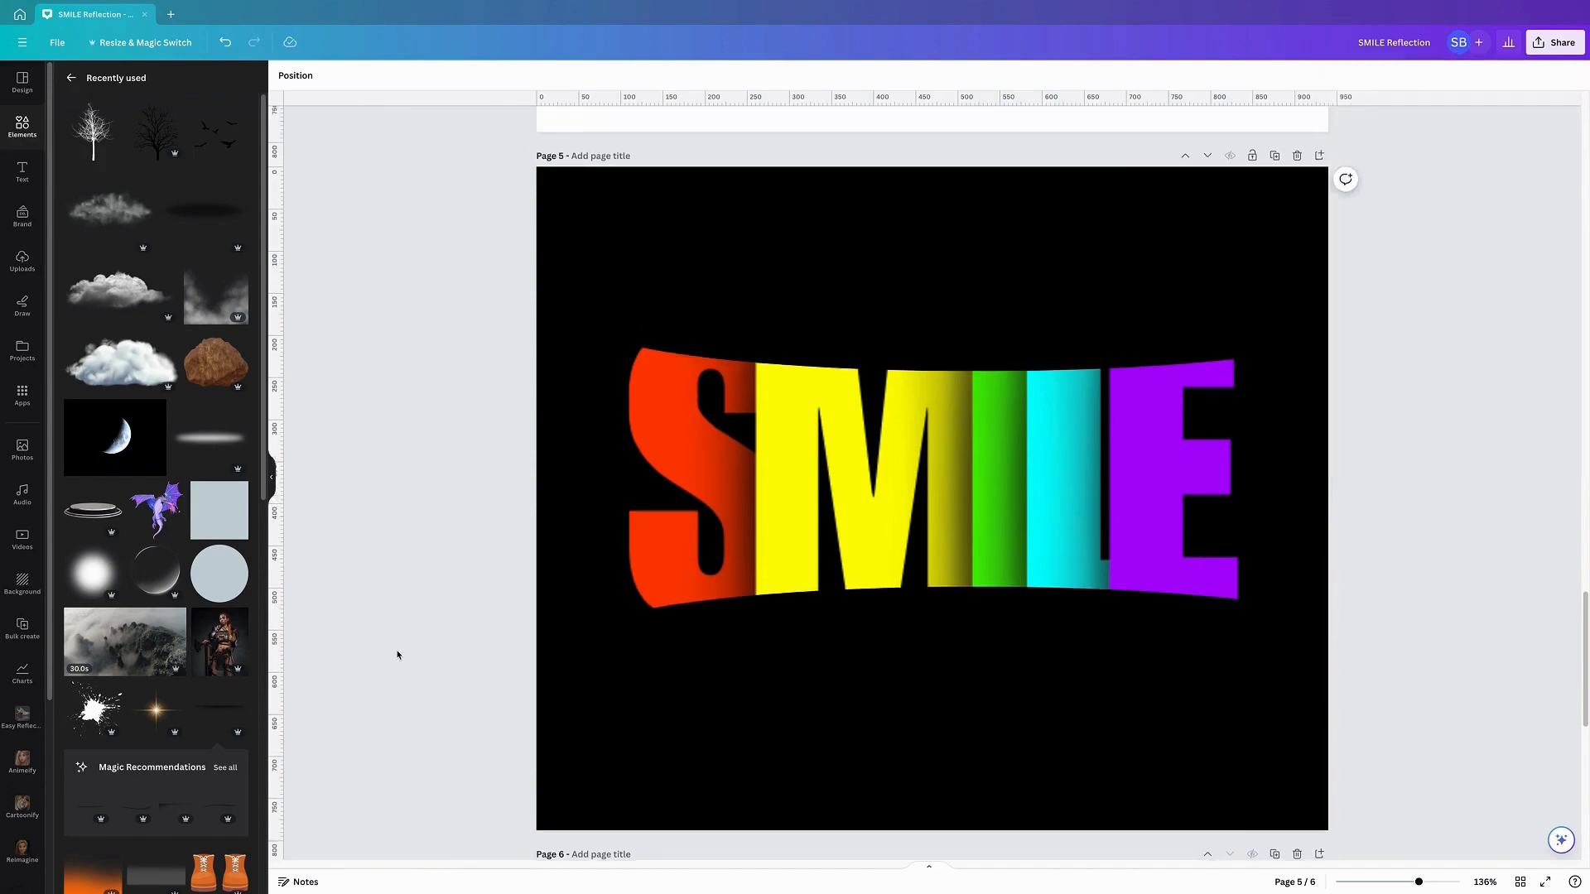
scroll(397, 656, "down", 8)
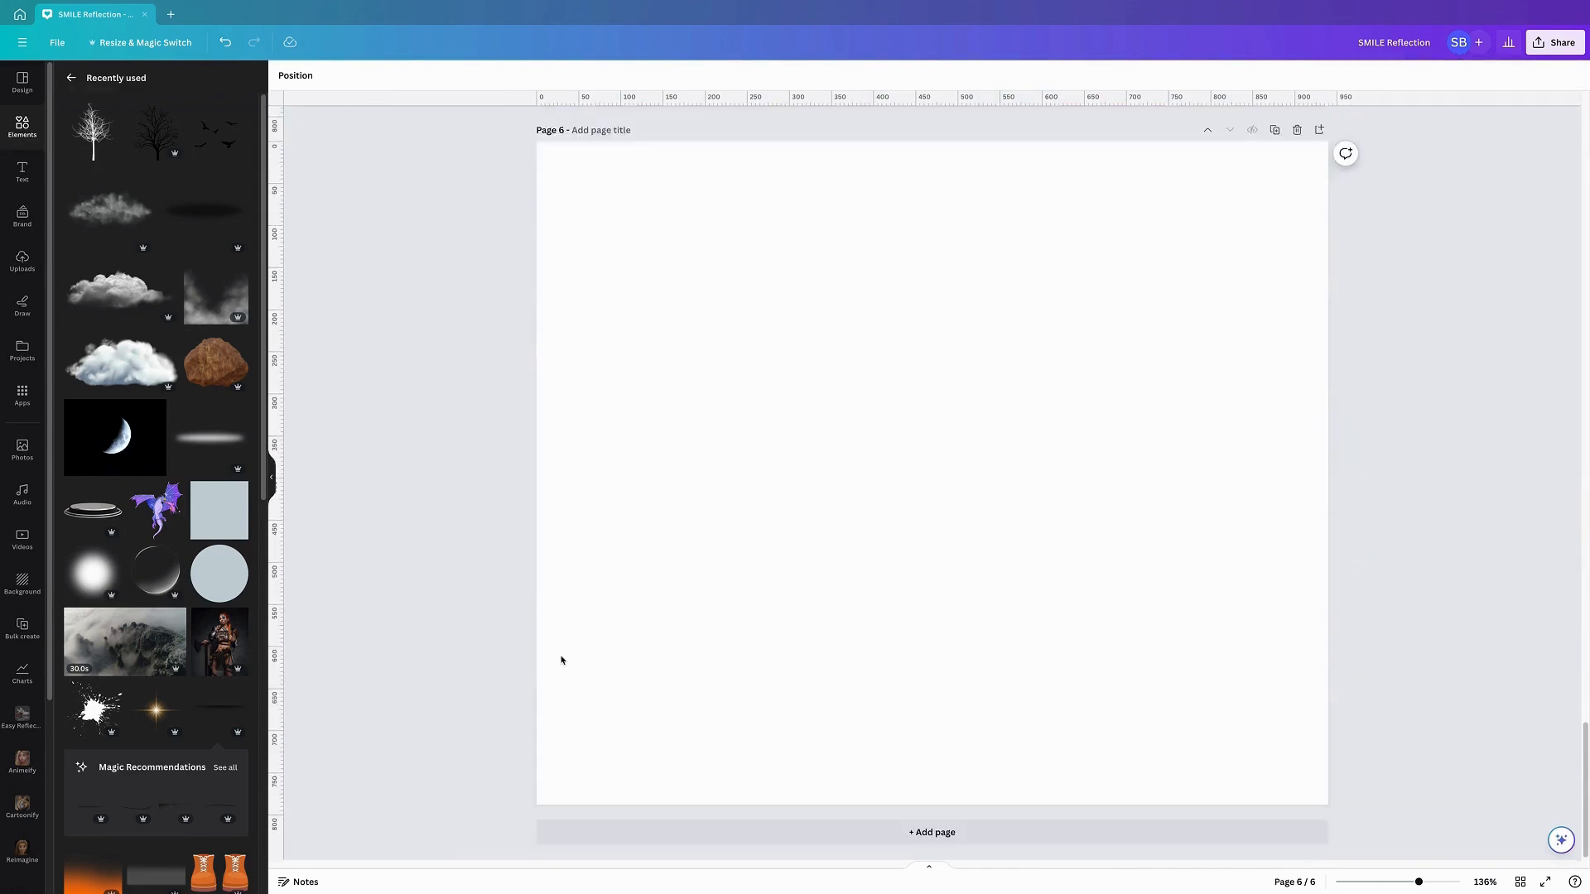
left_click(887, 472)
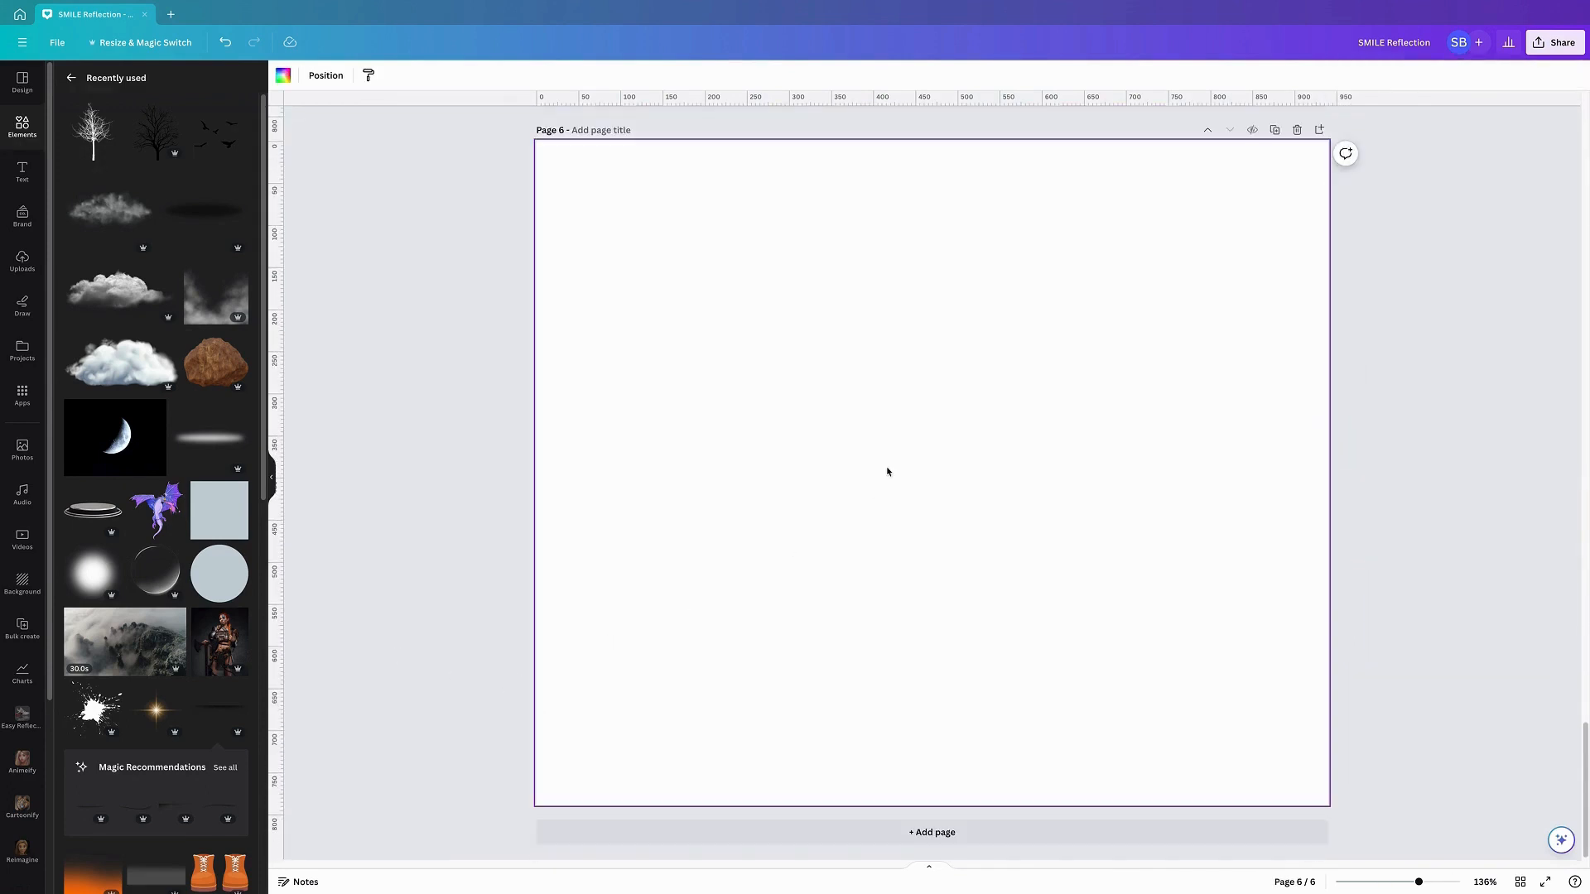
left_click(21, 262)
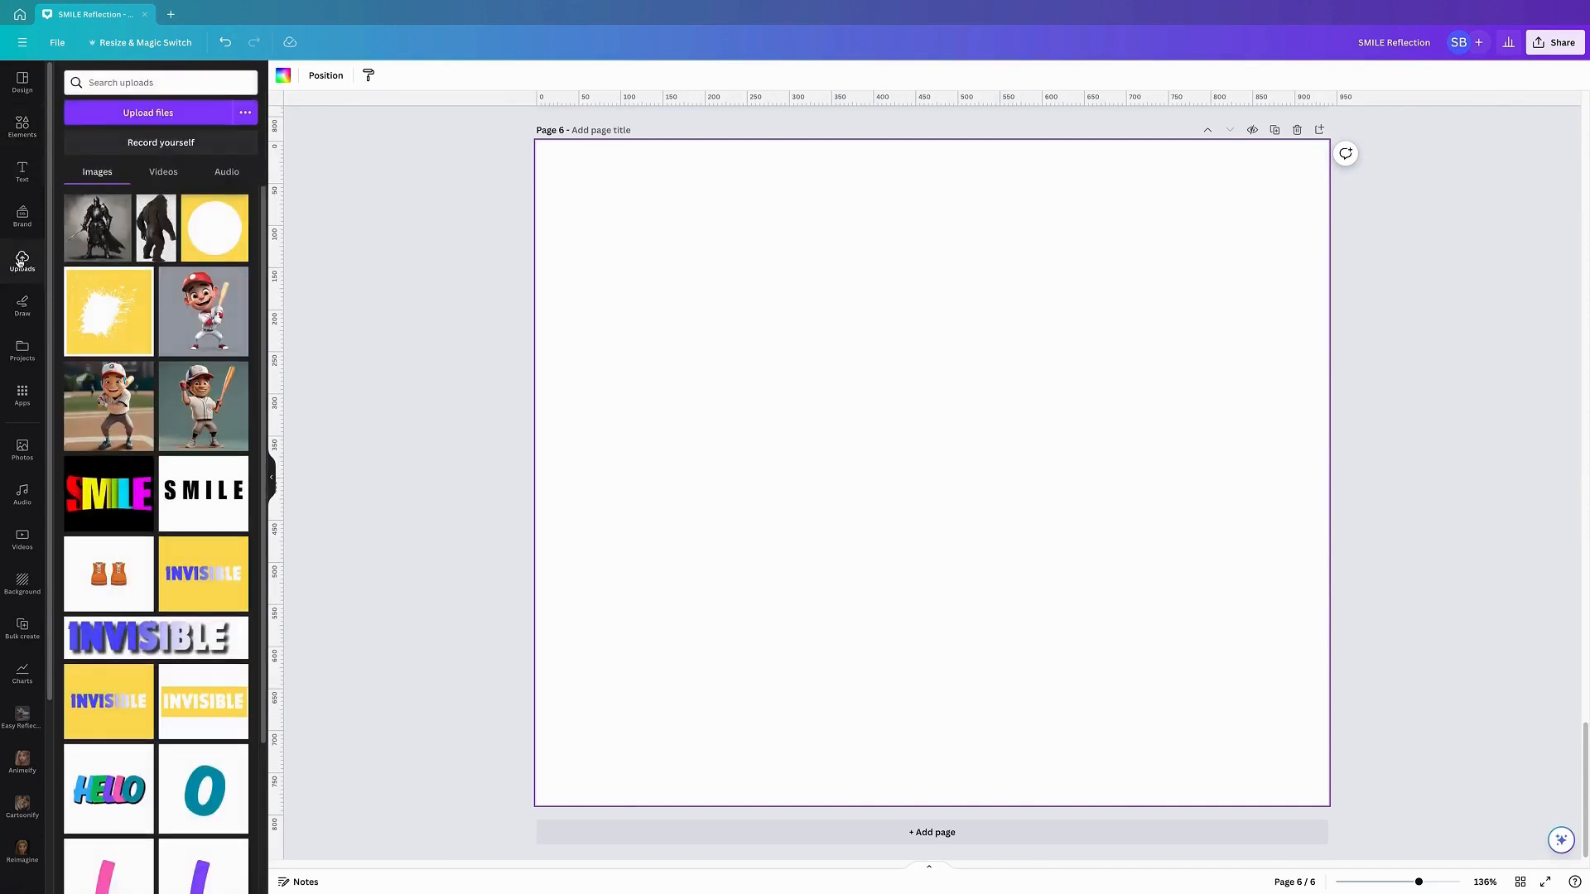
left_click(112, 504)
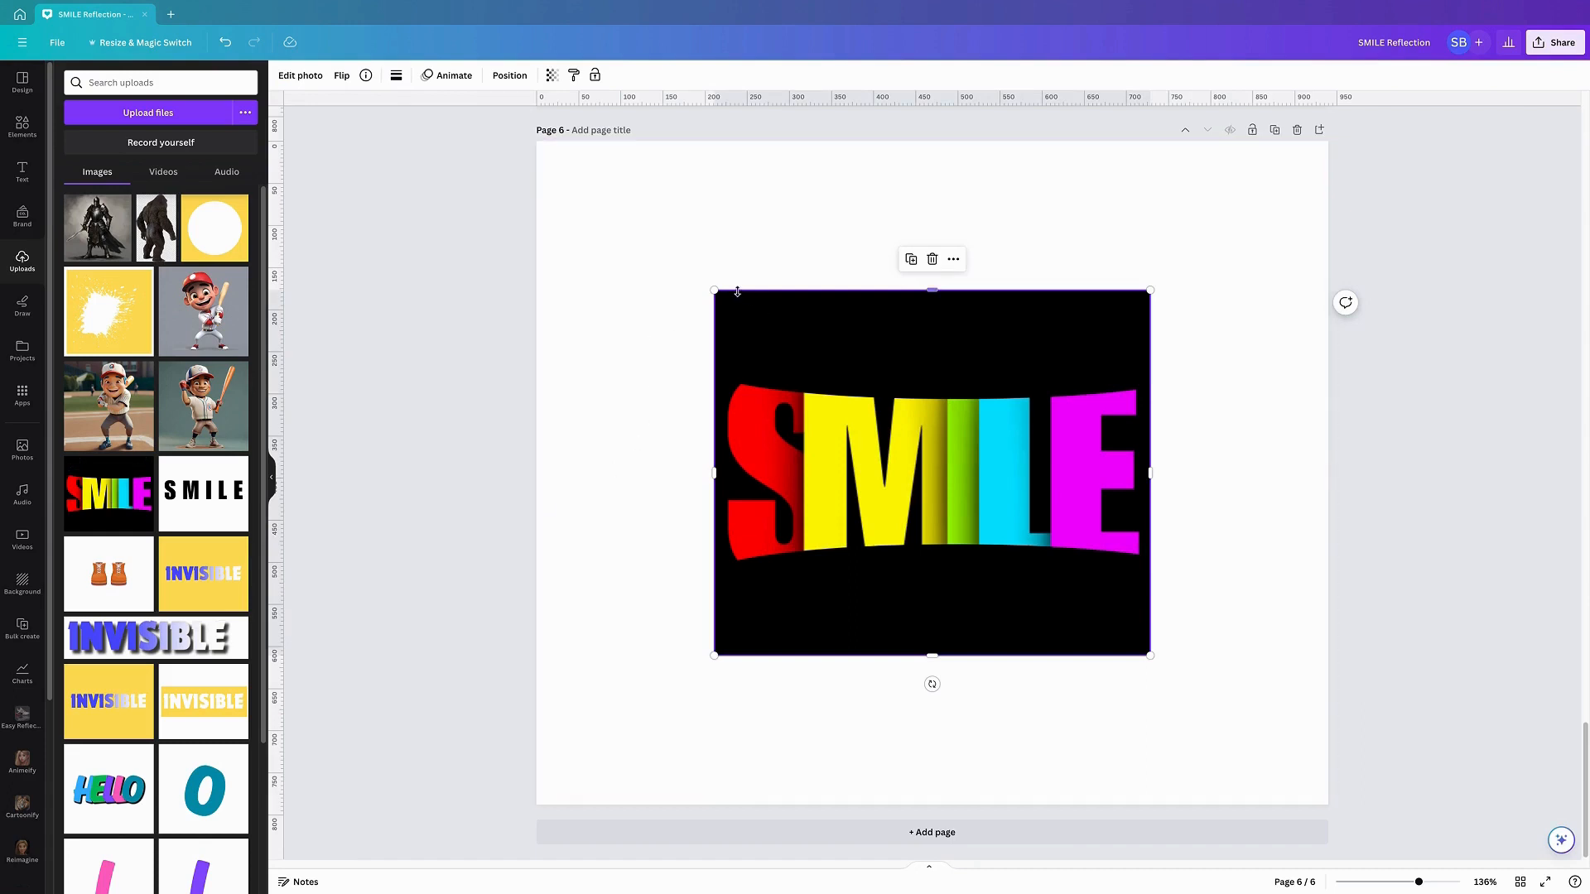
Enlarge the SMILE image to fill page 6 and remove its black background
left_click_drag(716, 290, 518, 169)
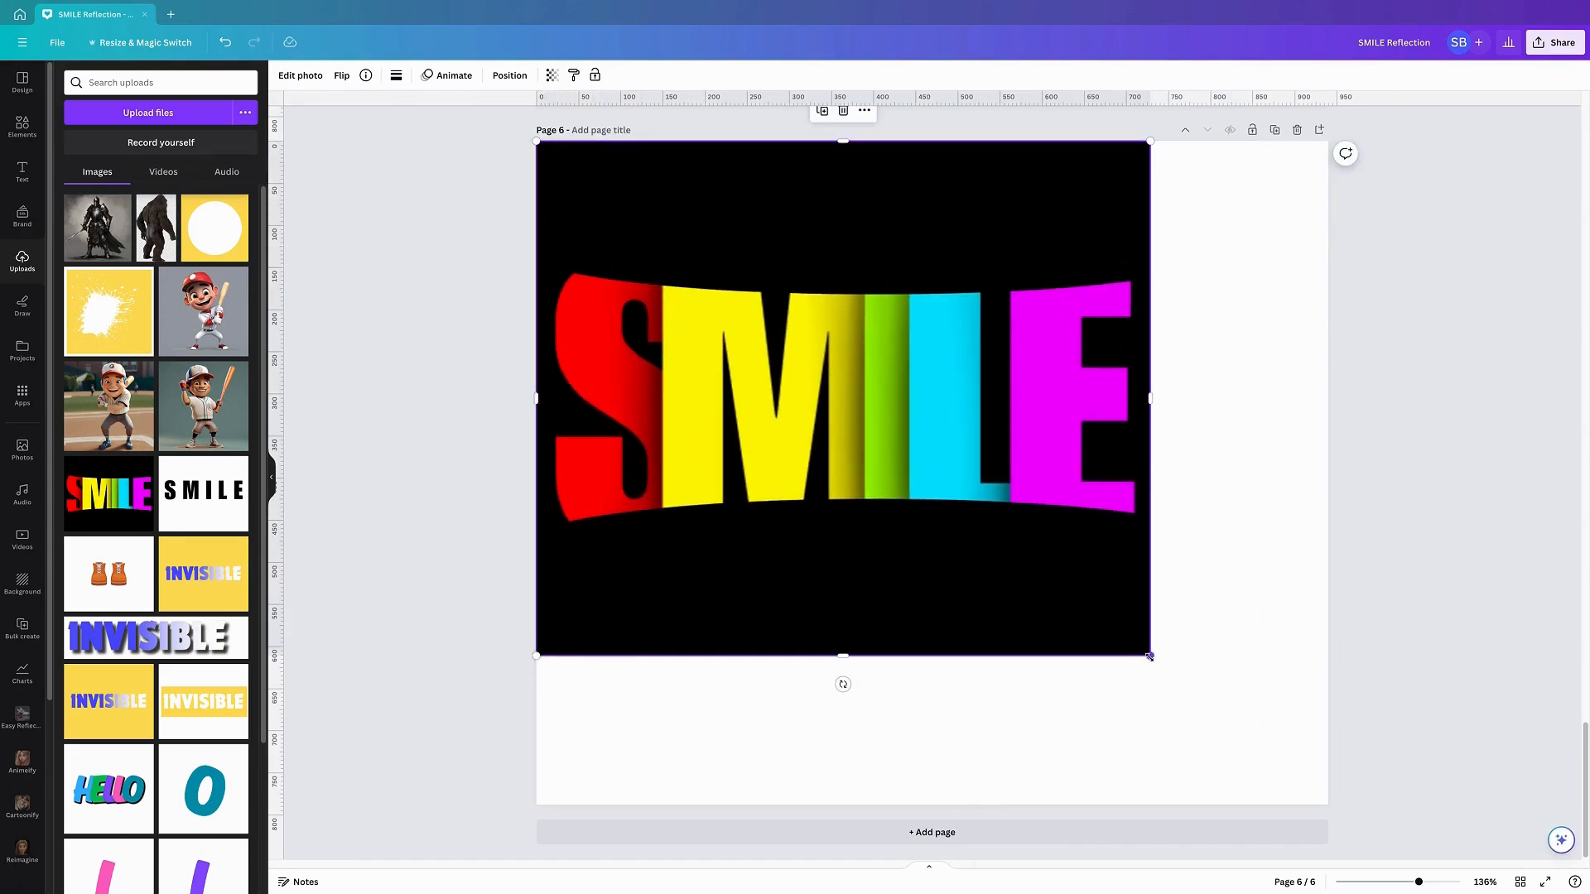
left_click_drag(1149, 656, 1342, 791)
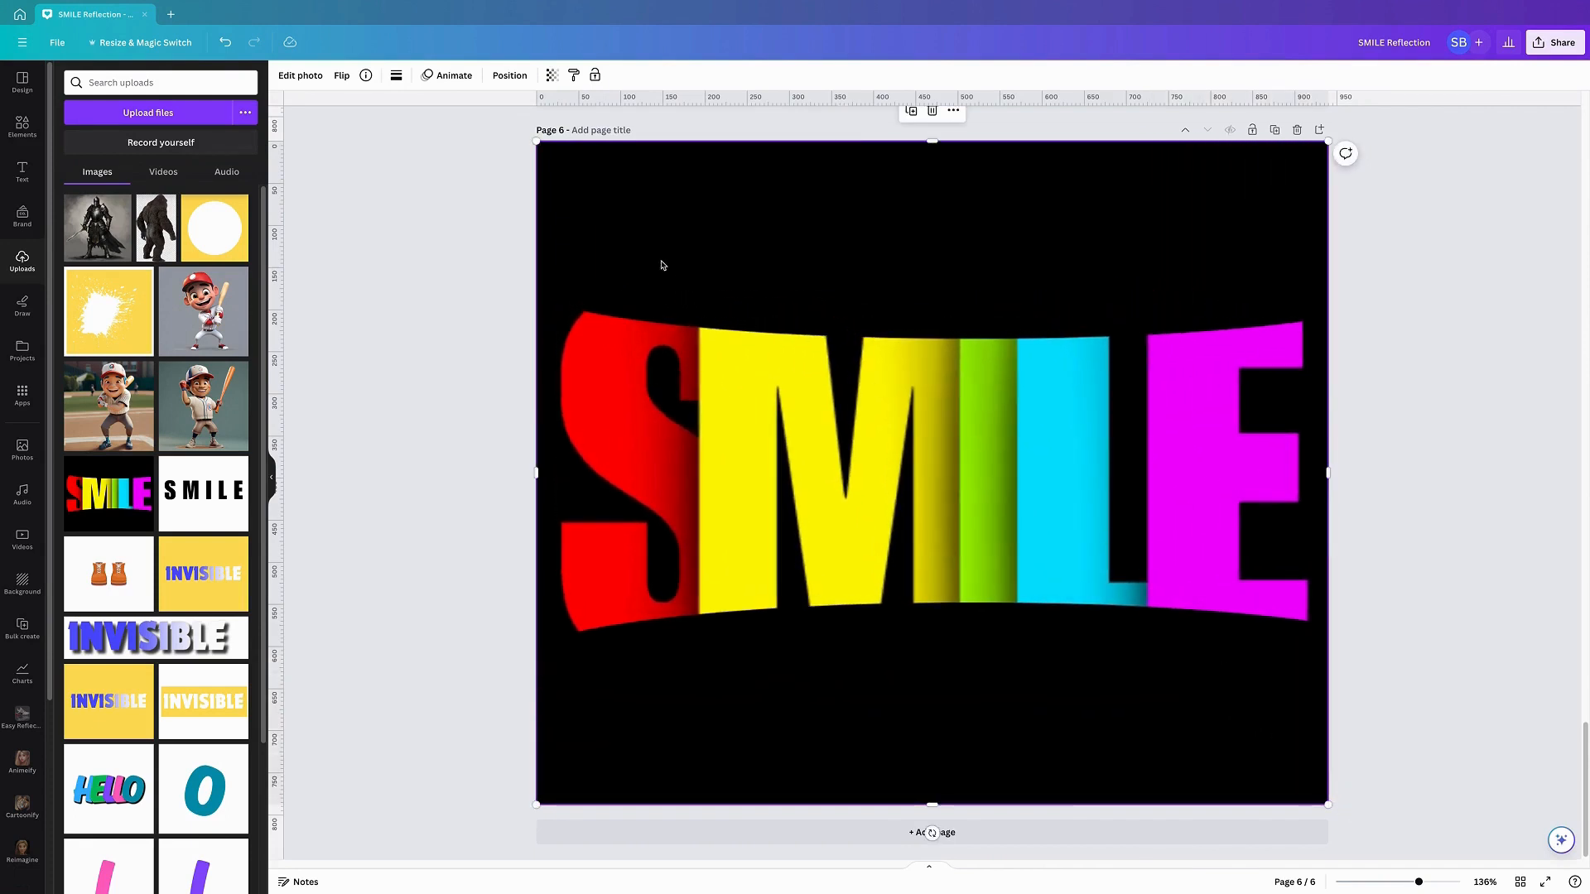
left_click(309, 74)
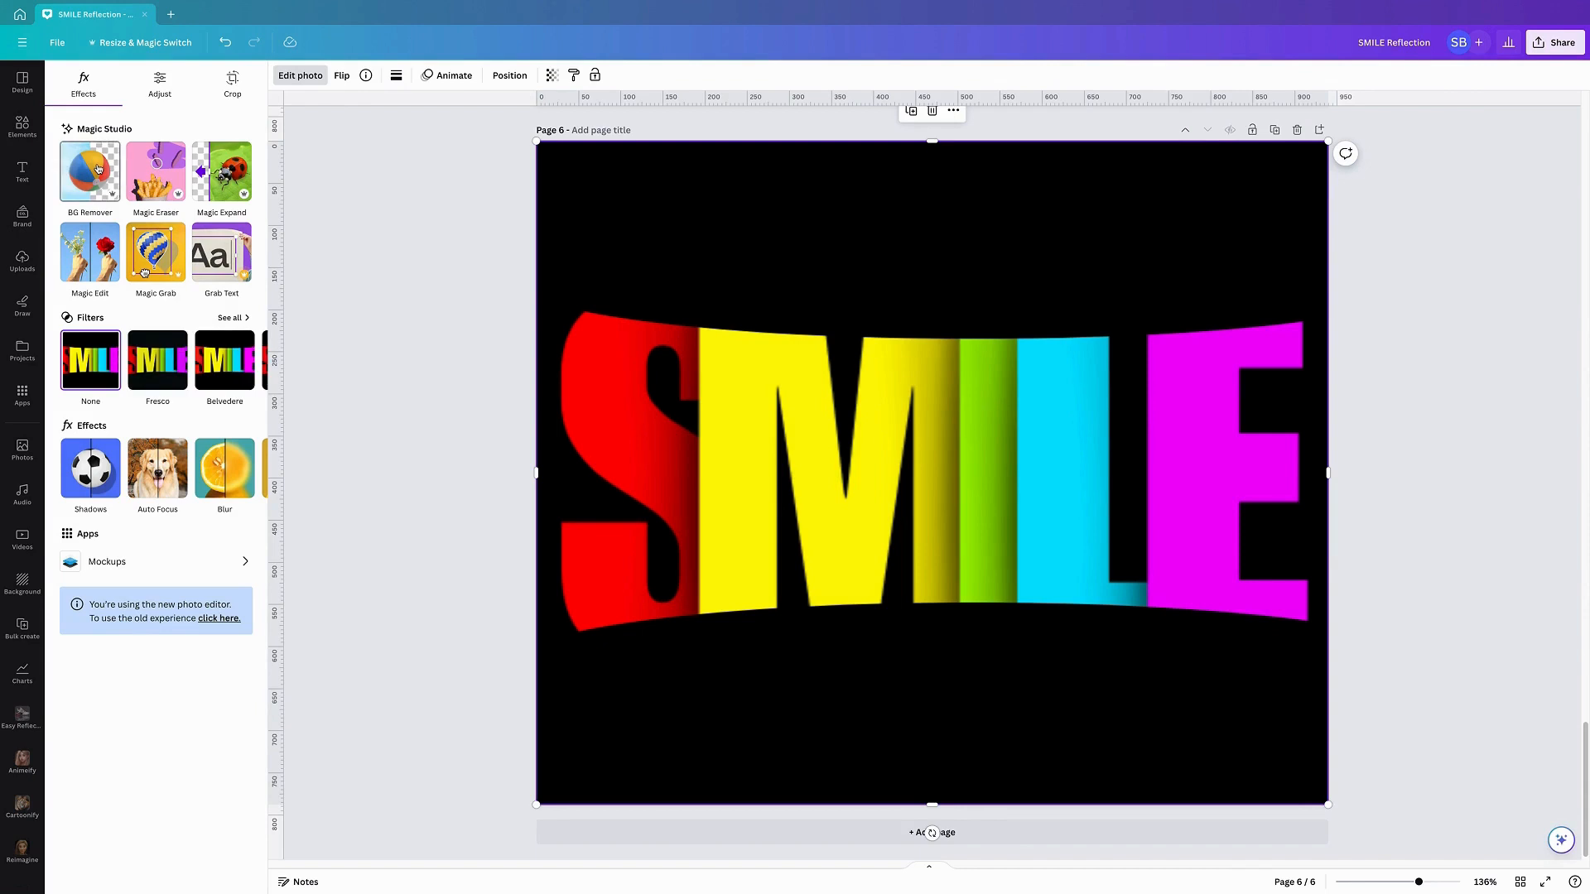
left_click(98, 169)
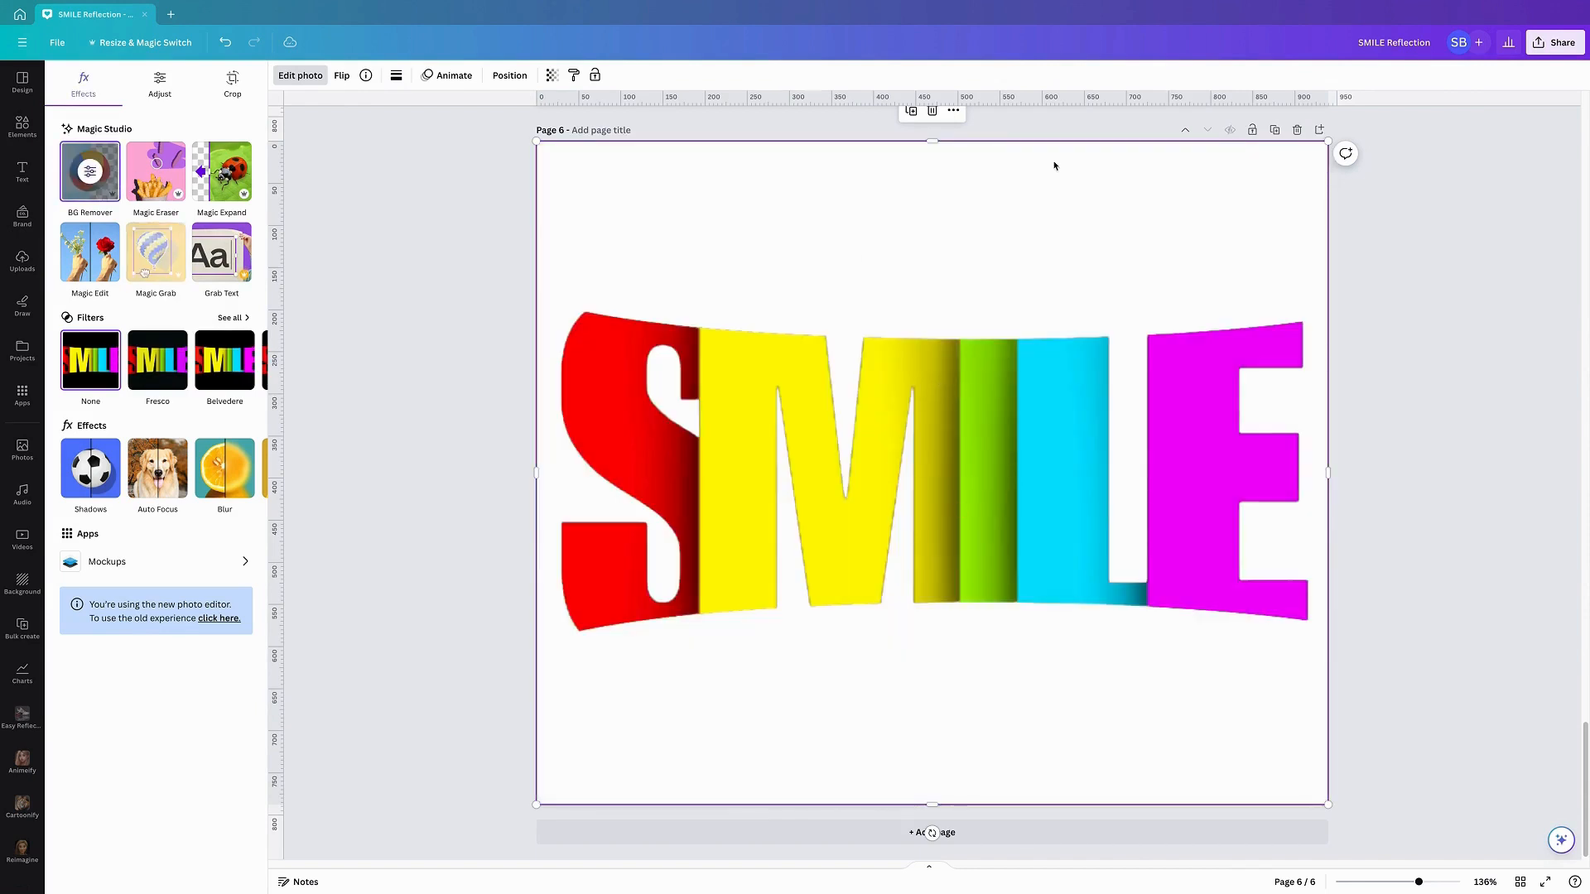
Crop the empty space above and below the SMILE letters and move the image to the upper edge of page 6
left_click_drag(936, 170, 933, 301)
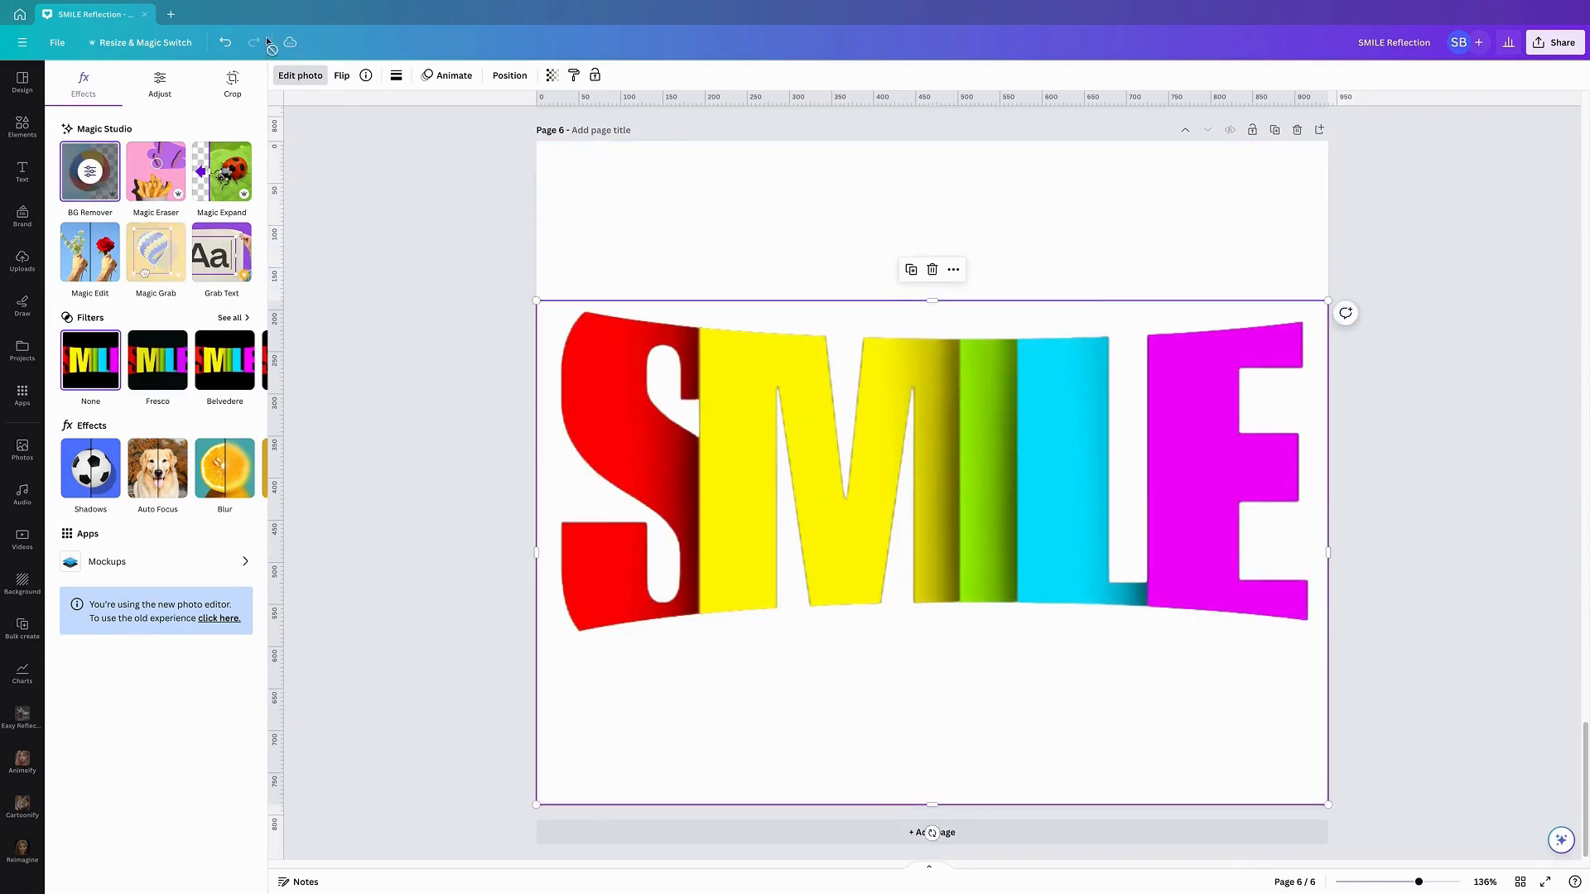
left_click_drag(933, 804, 935, 428)
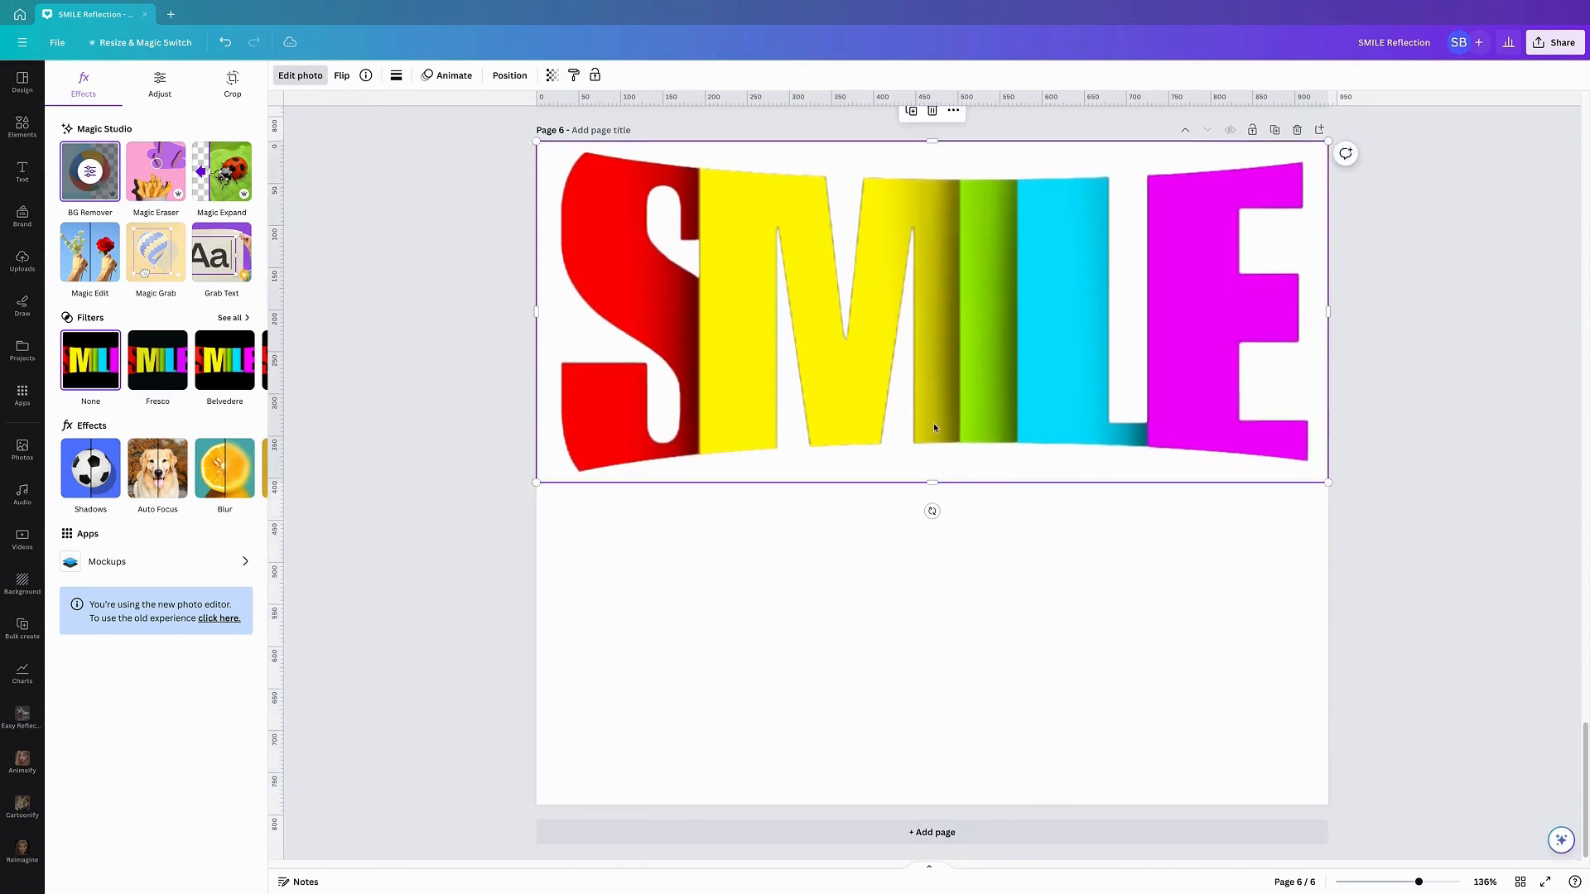
Duplicate the SMILE image, flip the copy vertically, and place it directly beneath the original as a mirror image
left_click(913, 112)
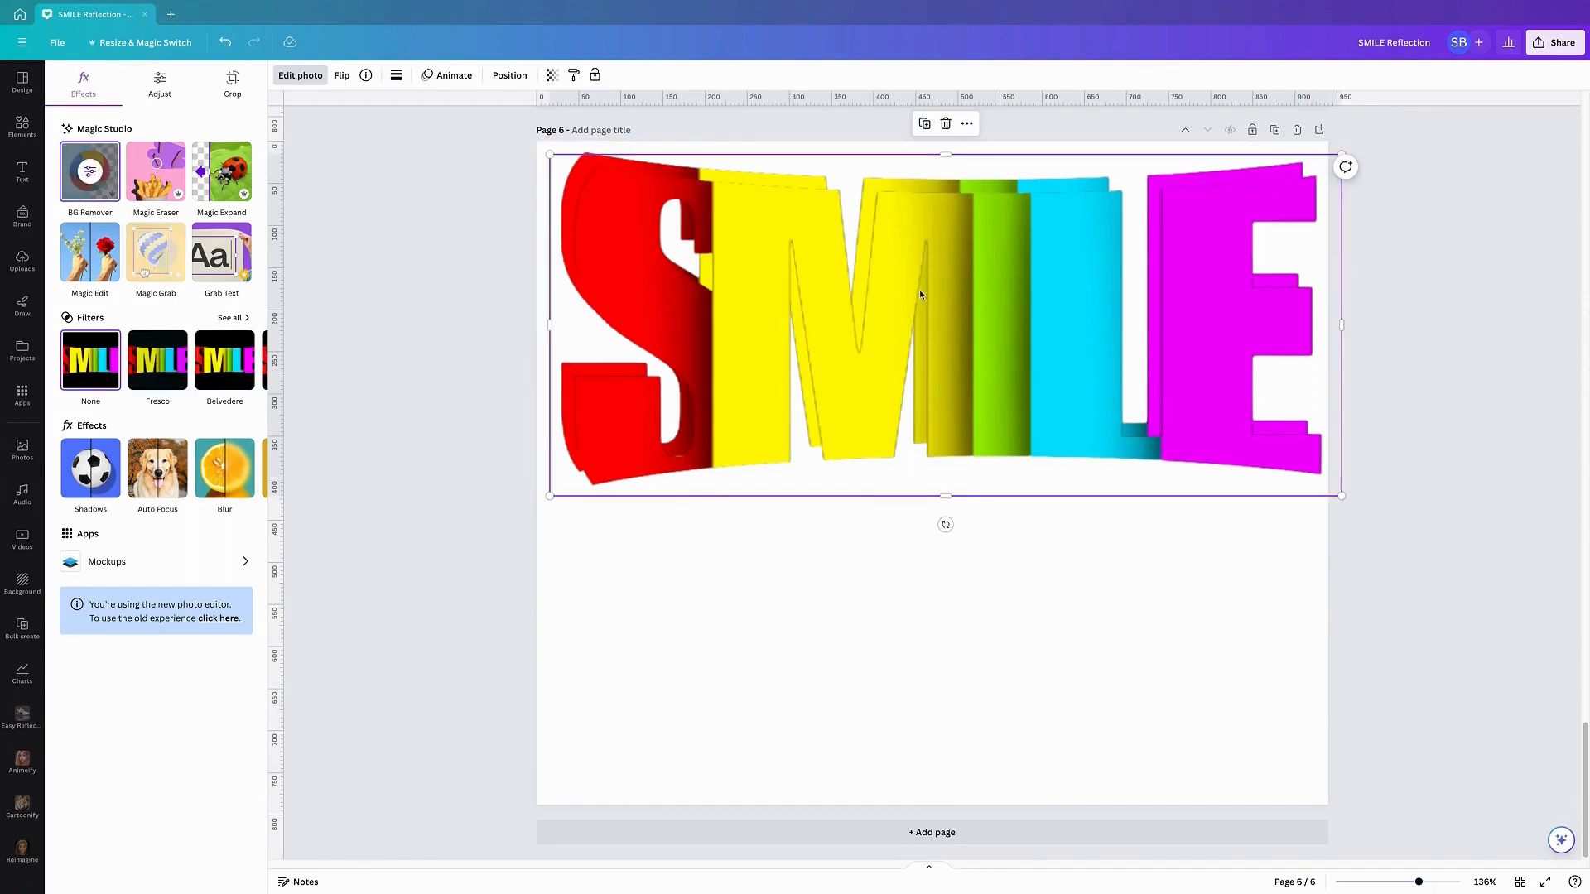
left_click_drag(919, 294, 897, 478)
left_click(342, 75)
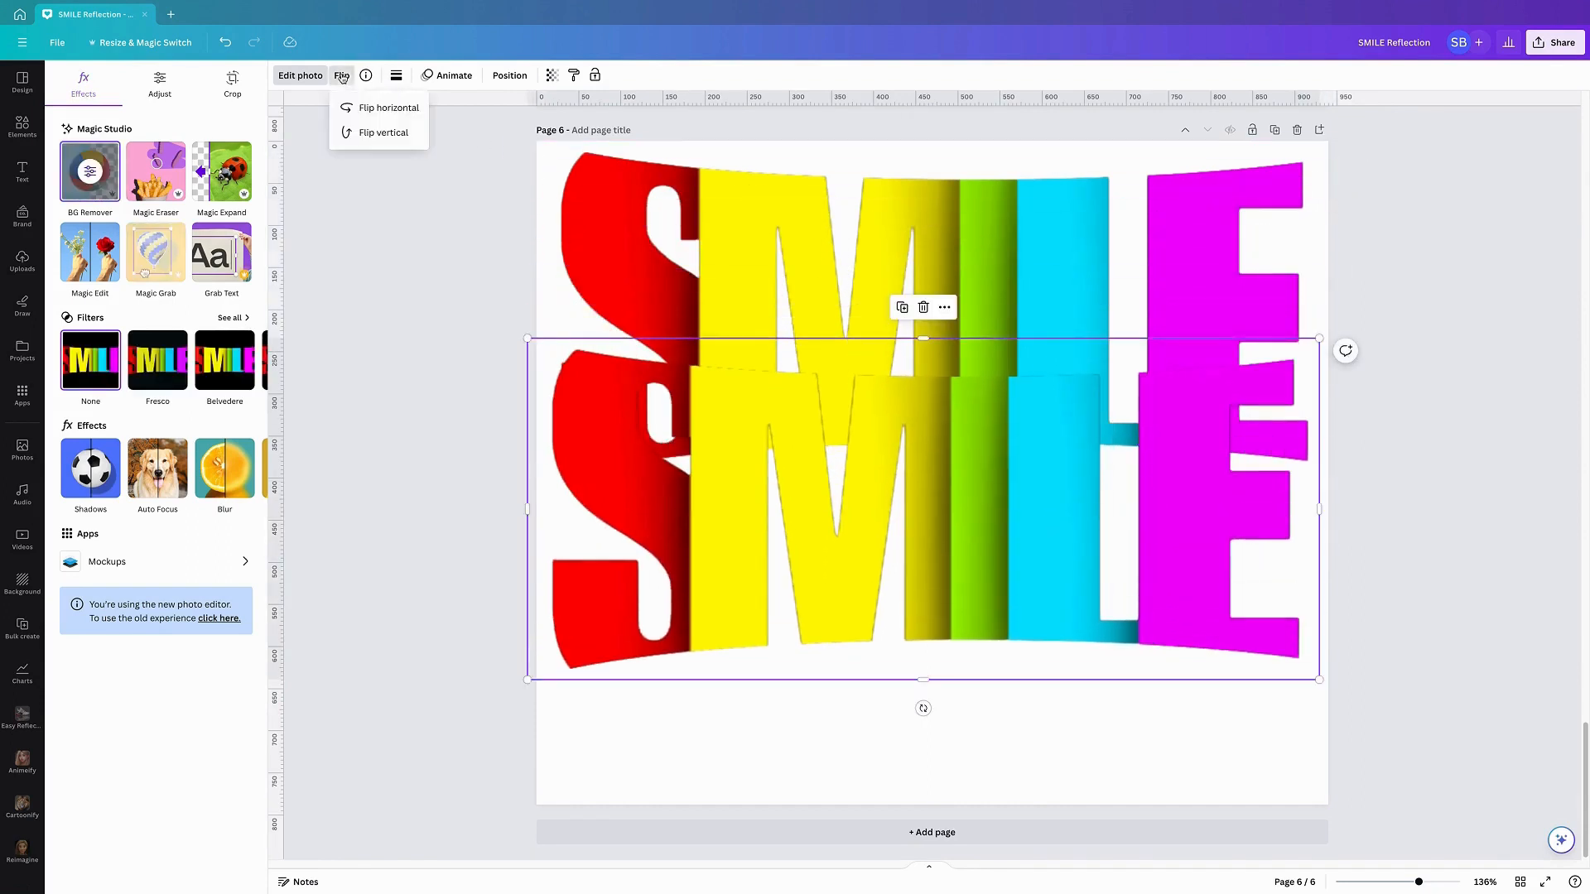
left_click(389, 108)
left_click(389, 108)
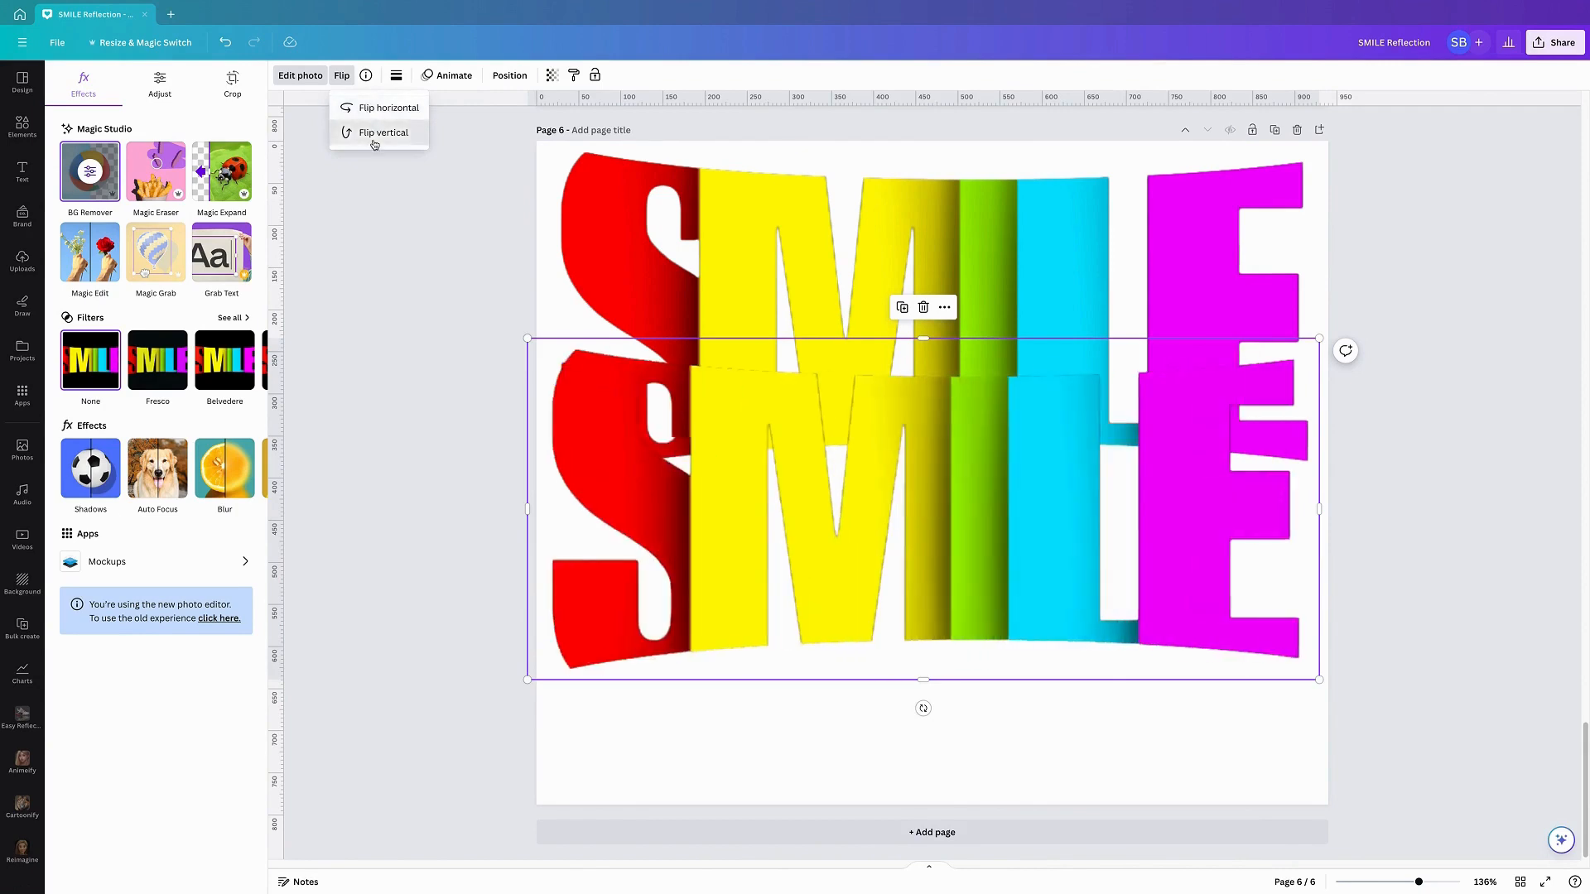
left_click(383, 133)
left_click_drag(818, 459, 847, 563)
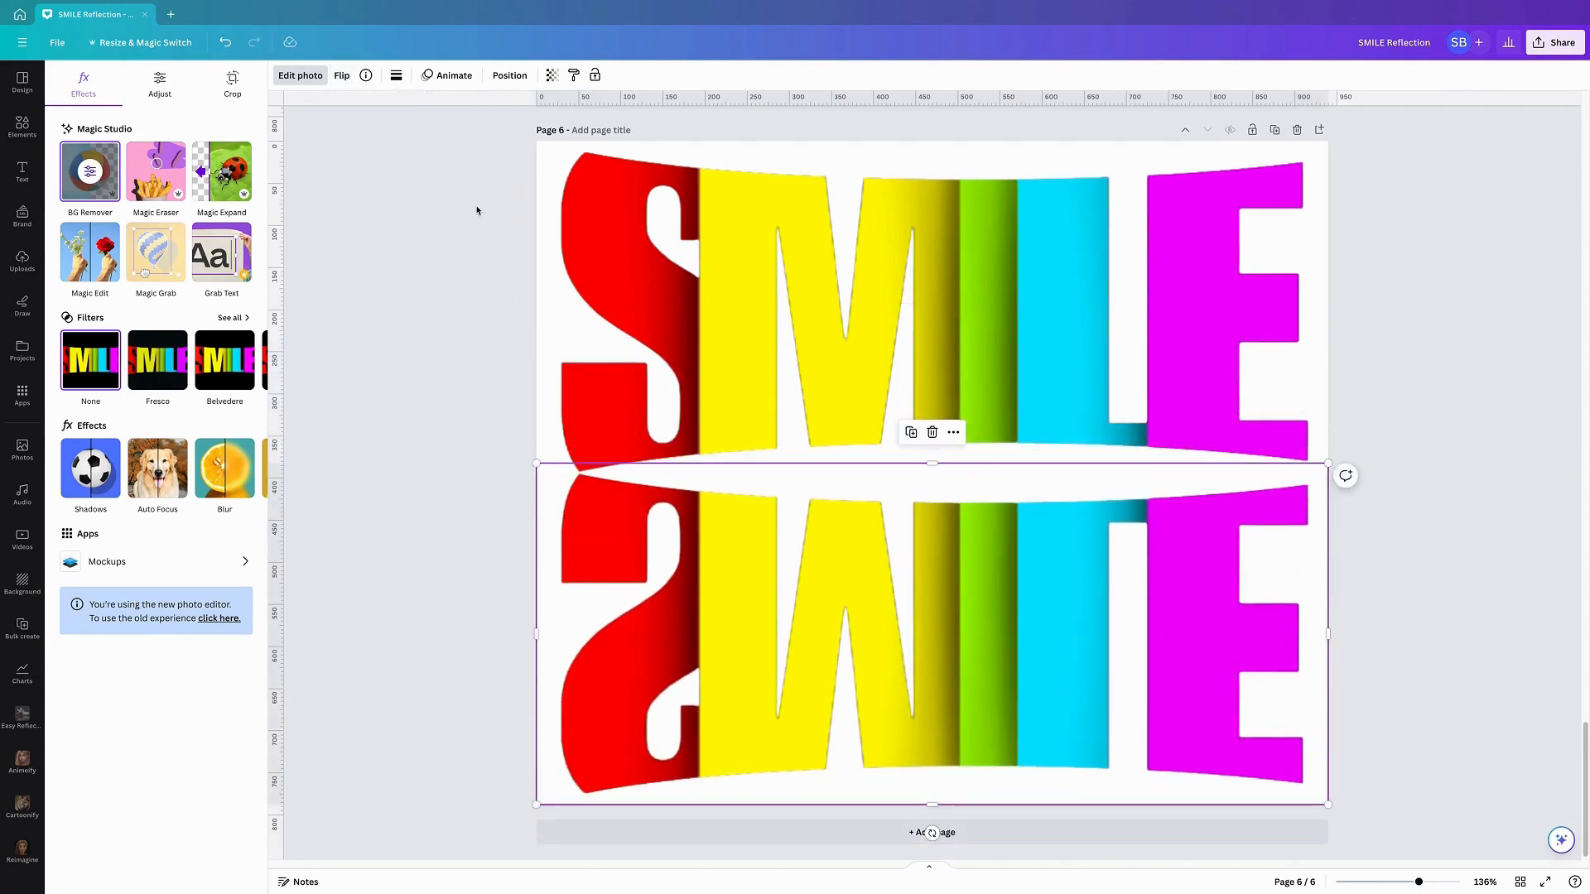
Scale down the original and flipped SMILE images together, centre them on page 6, and deselect them
left_click_drag(477, 204, 839, 570)
left_click_drag(1327, 152, 1227, 238)
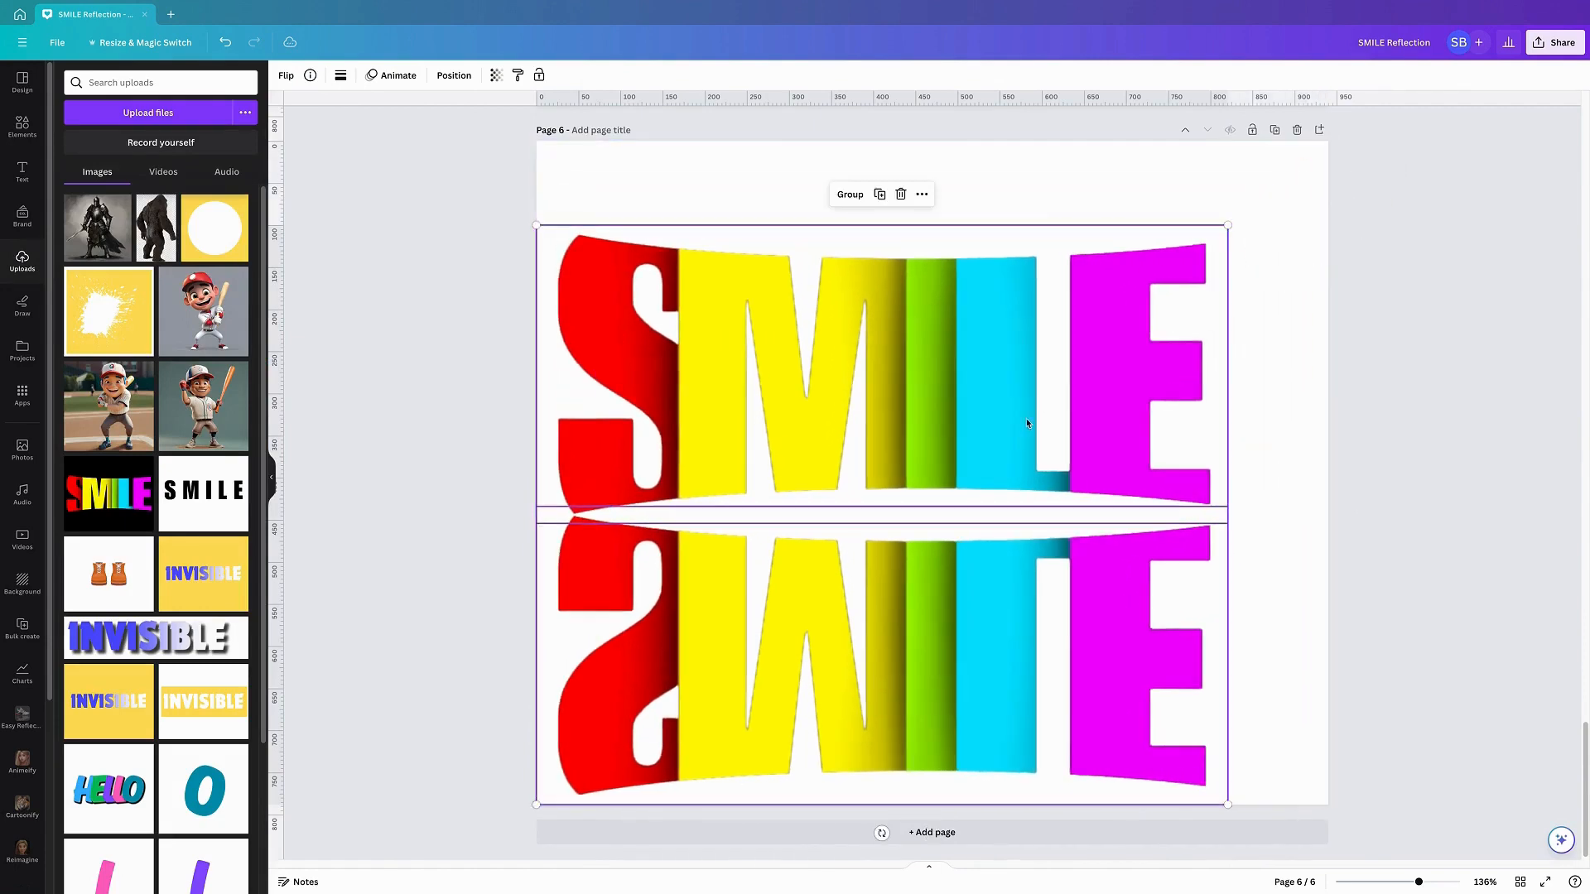
left_click_drag(988, 431, 1029, 405)
left_click(445, 369)
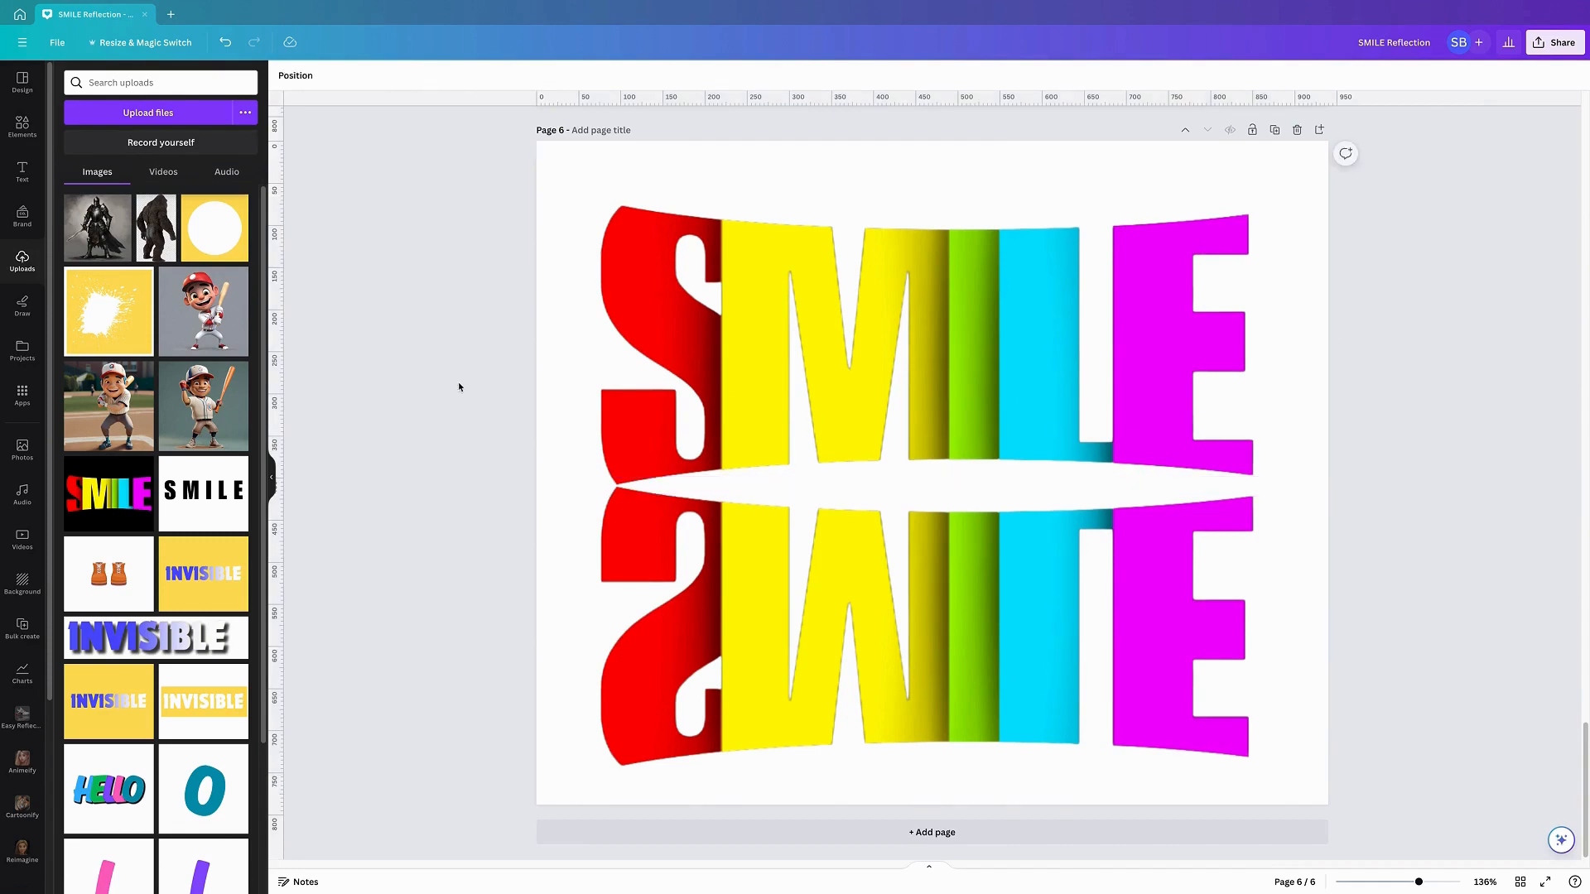
Set the background of page 6 to the orange document colour, using the finished design on page 3 as reference
scroll(1564, 397, "up", 20)
scroll(1564, 398, "up", 2)
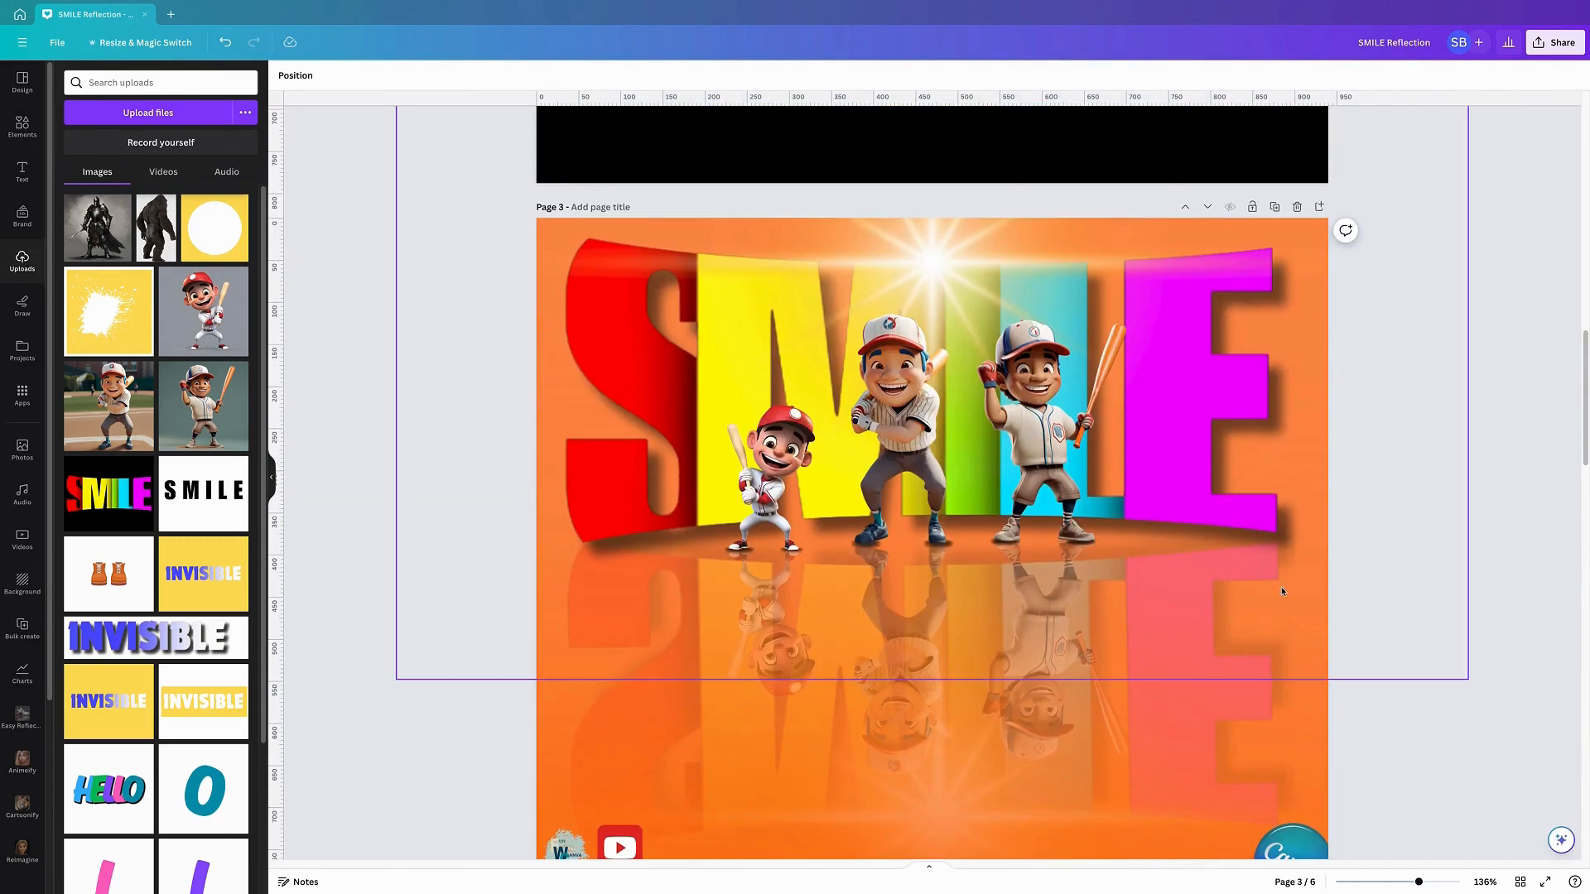
left_click_drag(1586, 427, 1586, 776)
left_click(1292, 547)
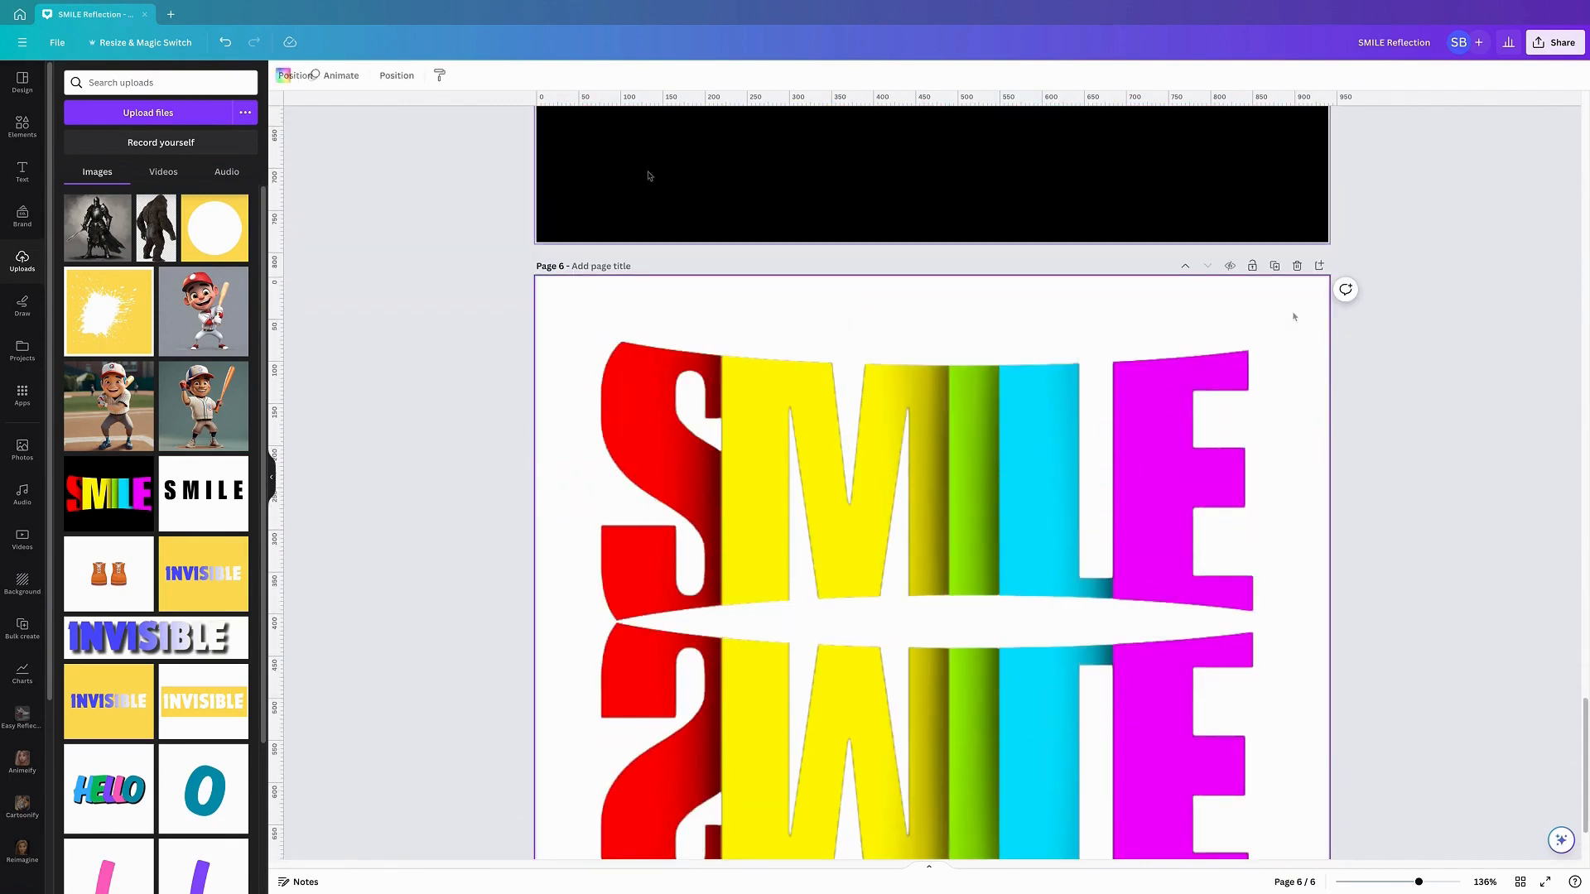
left_click(283, 77)
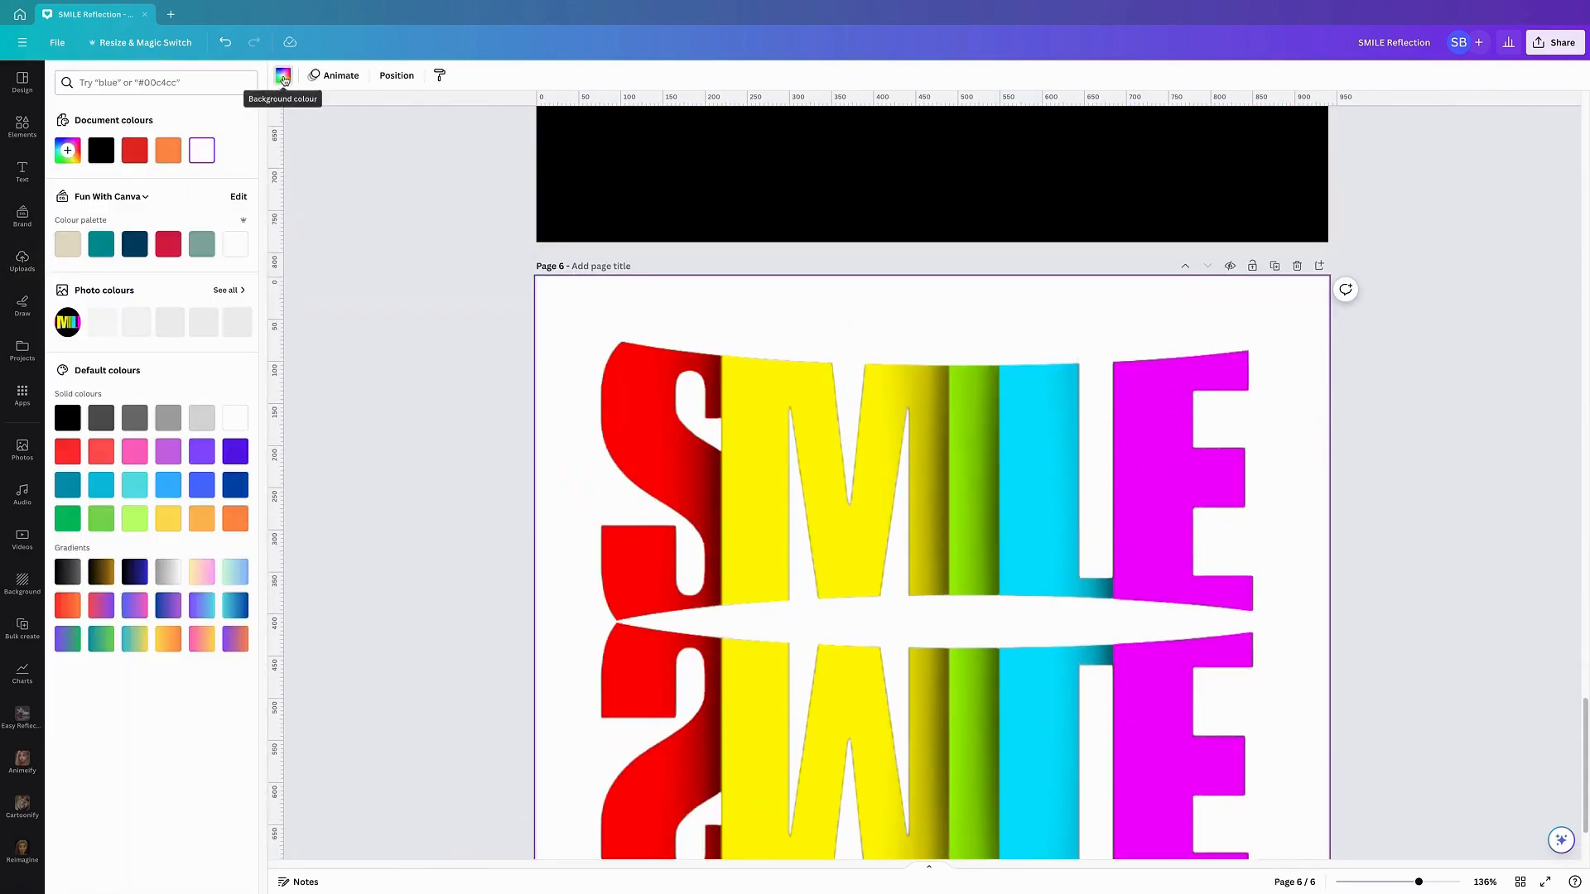
left_click(169, 150)
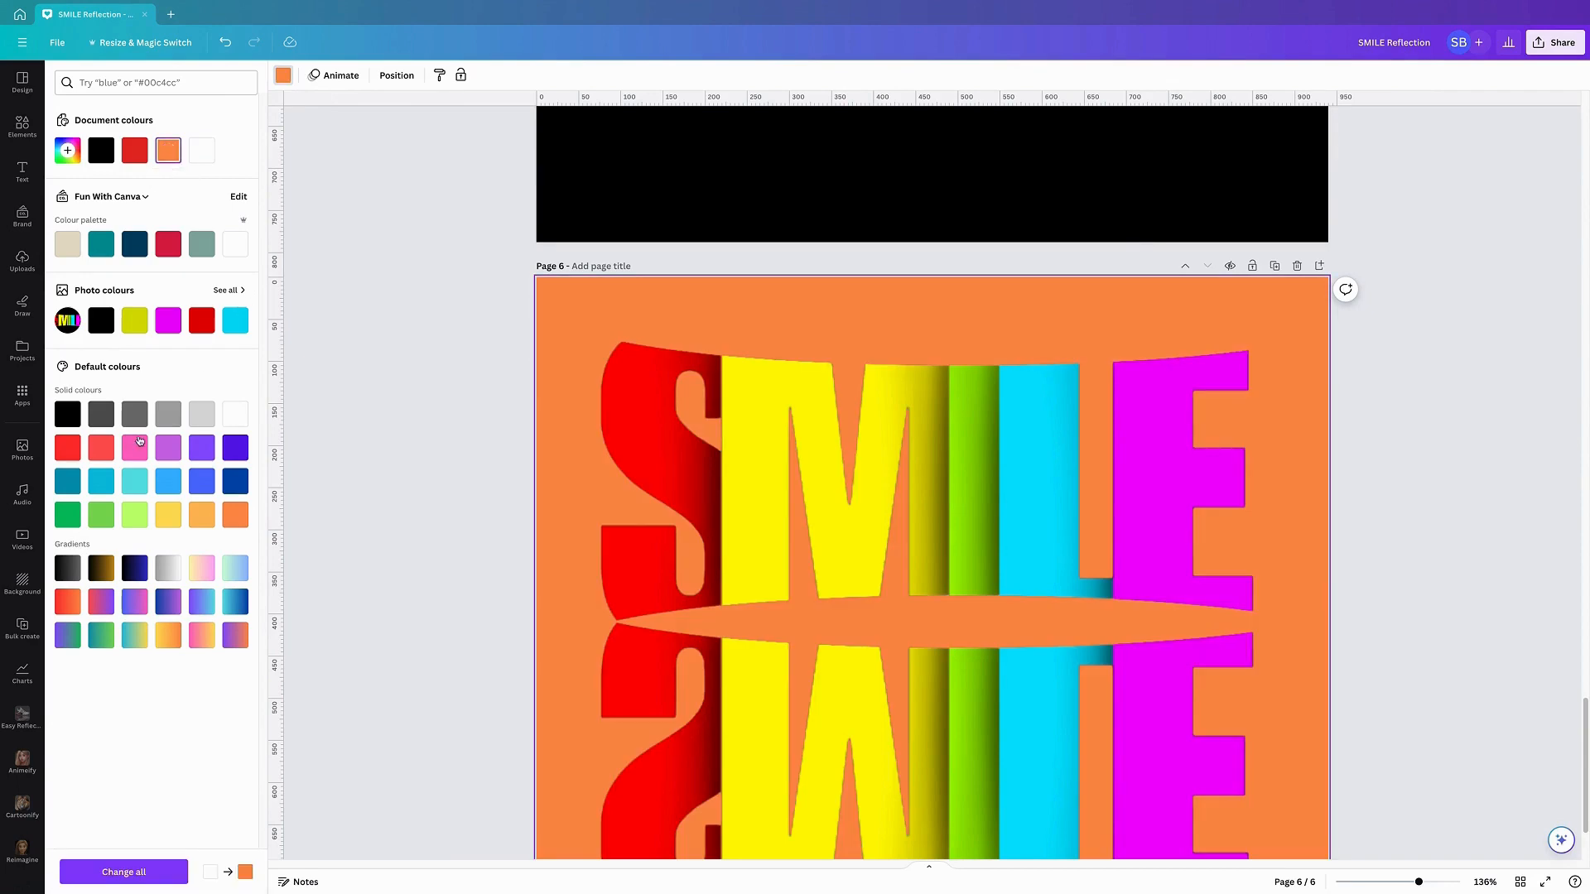
Add the Orange Transparent Gradient from the recently used elements to page 6
left_click(22, 124)
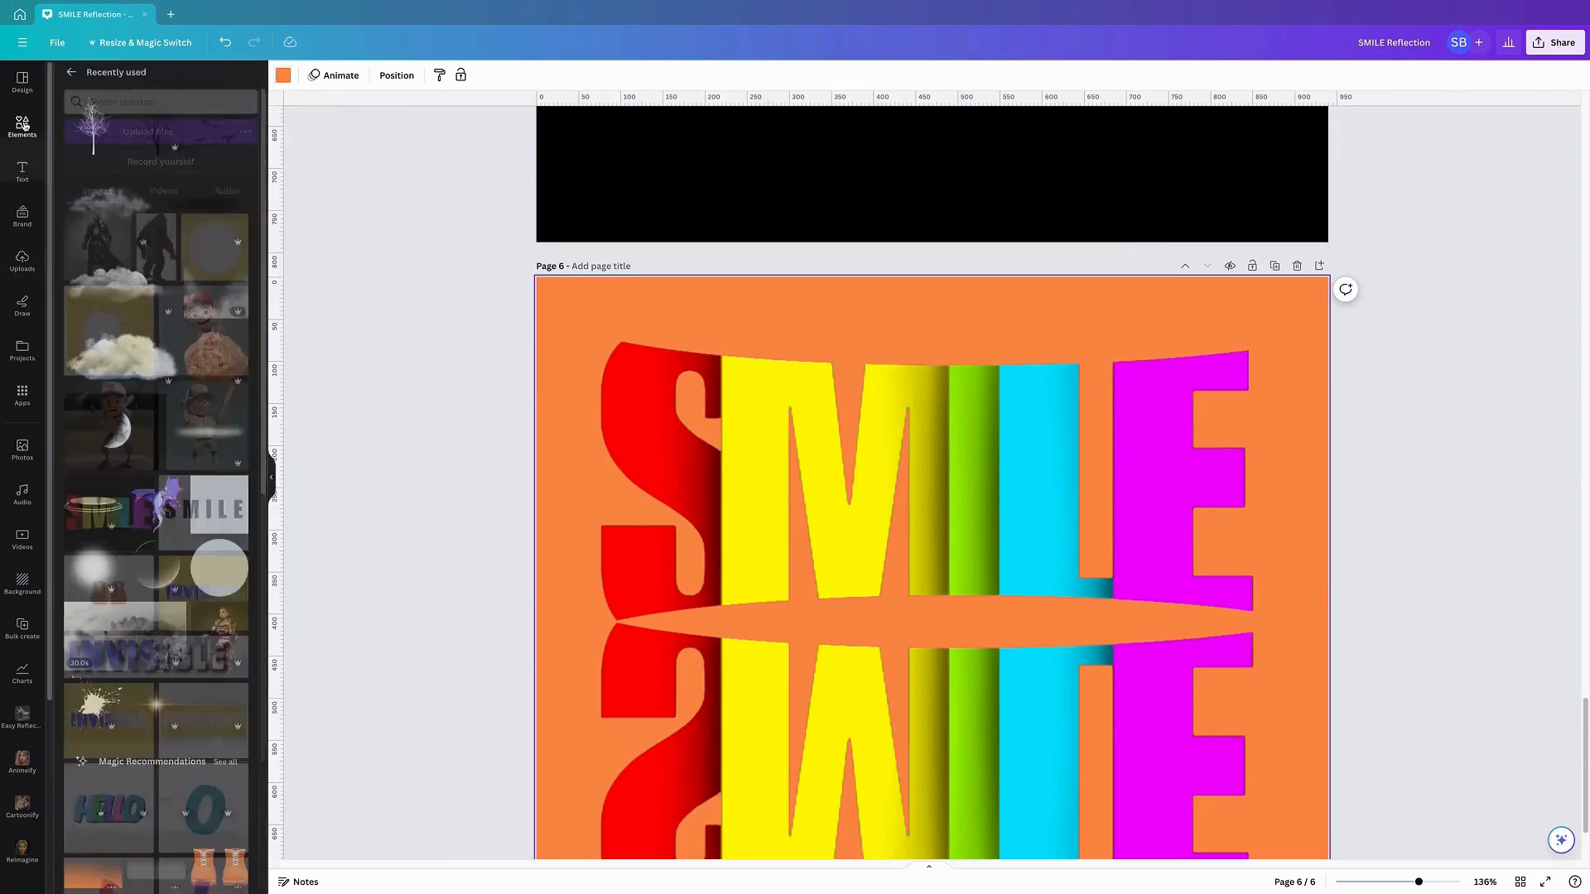
scroll(156, 497, "down", 3)
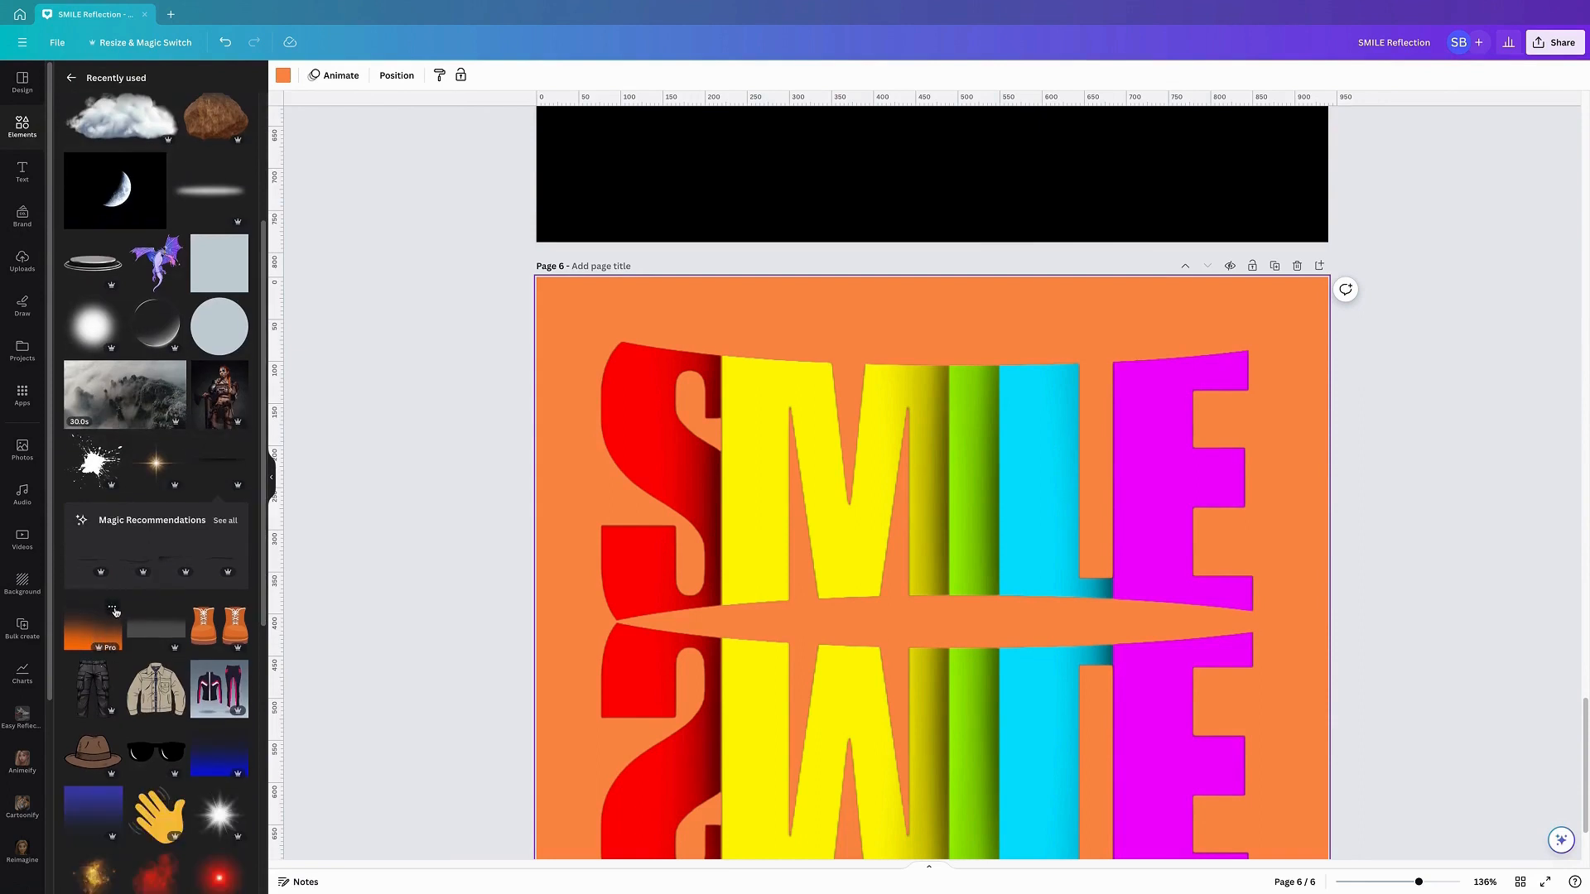
left_click(112, 609)
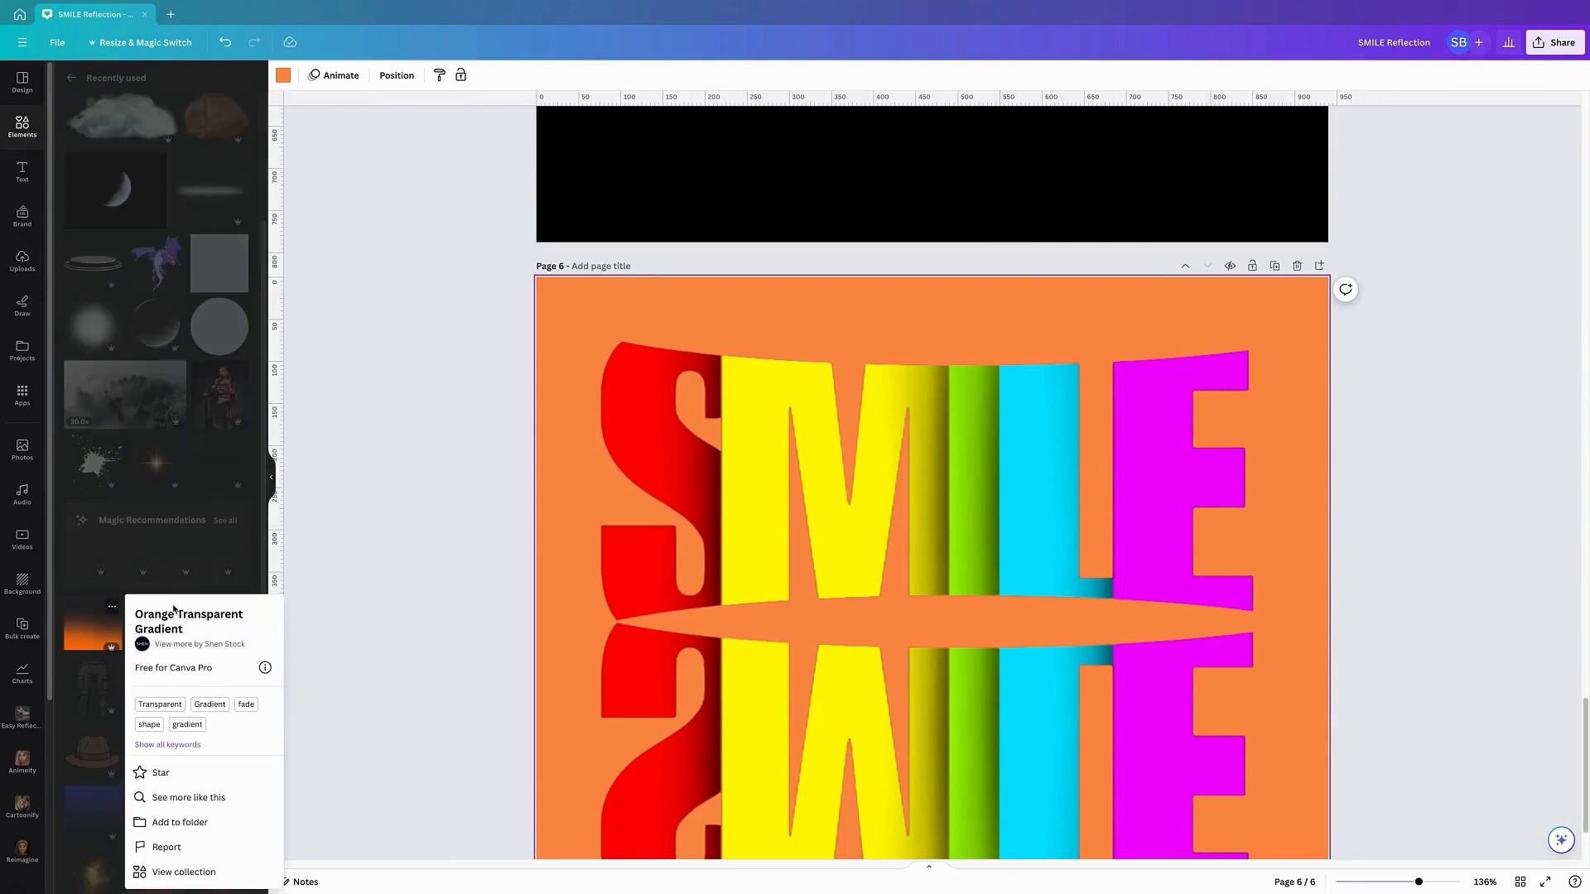
left_click(83, 635)
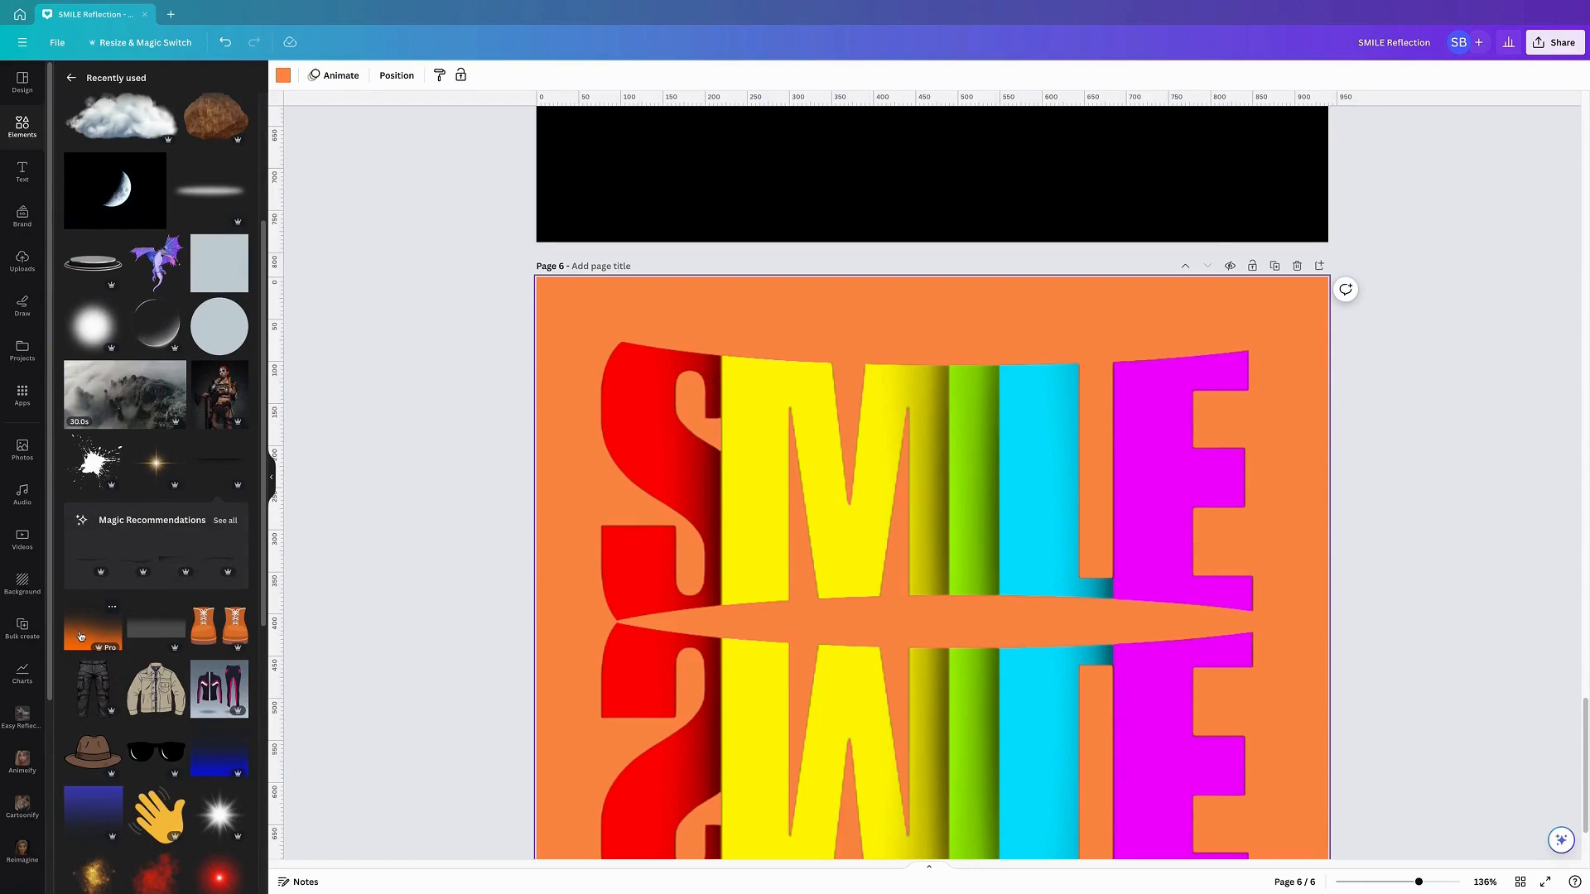
left_click(83, 635)
scroll(653, 632, "down", 2)
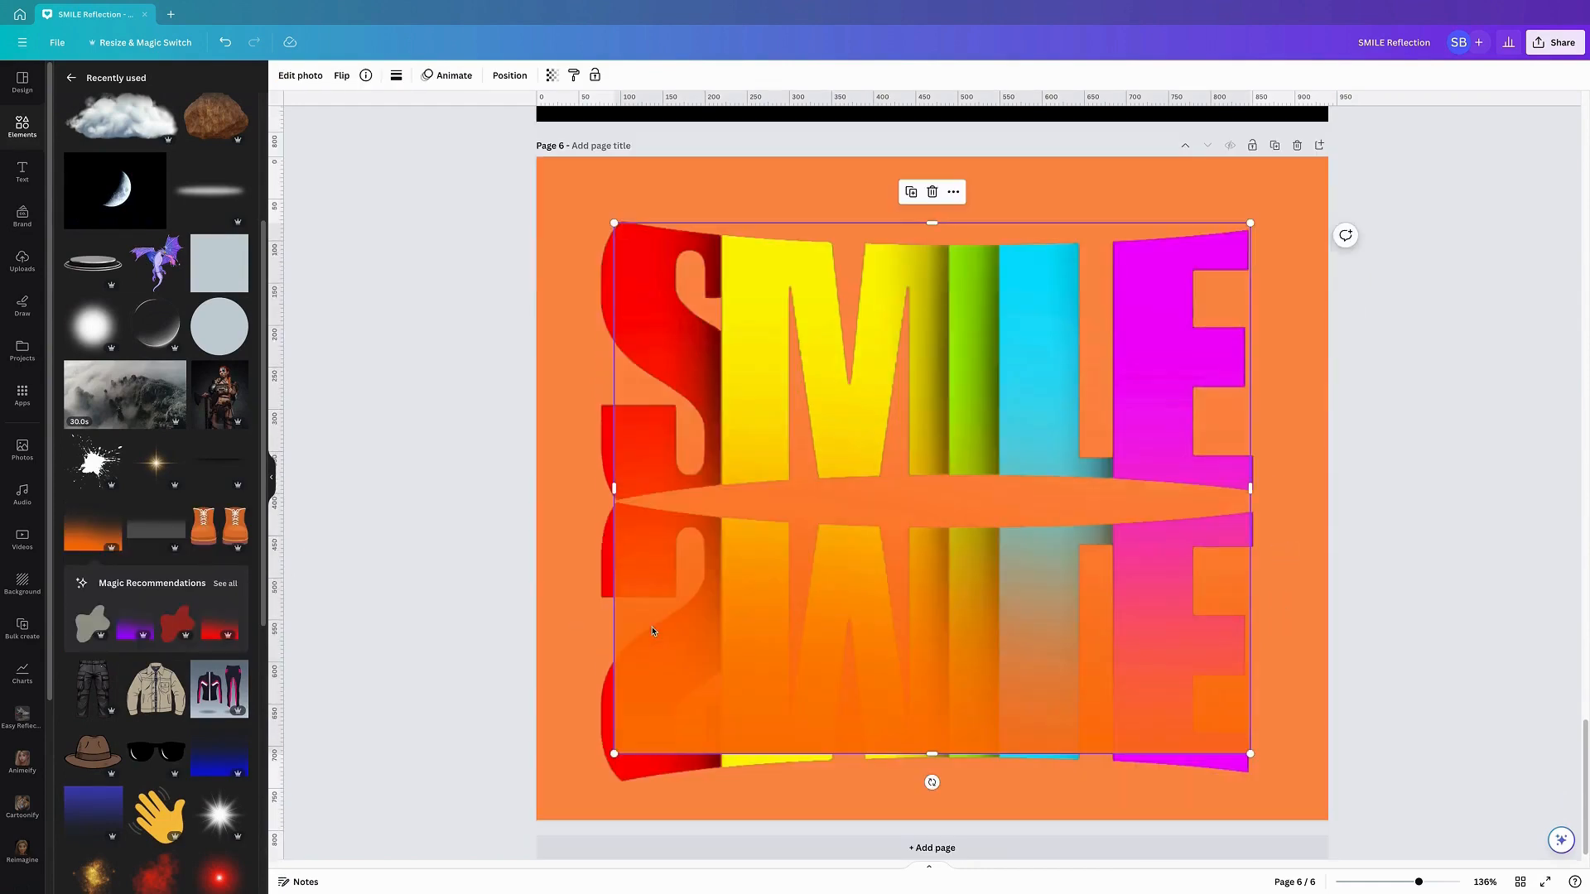
Stretch the orange gradient across page 6, shift it up to strengthen the fade over the reflection, and fit it to the page edges
left_click_drag(914, 625, 837, 776)
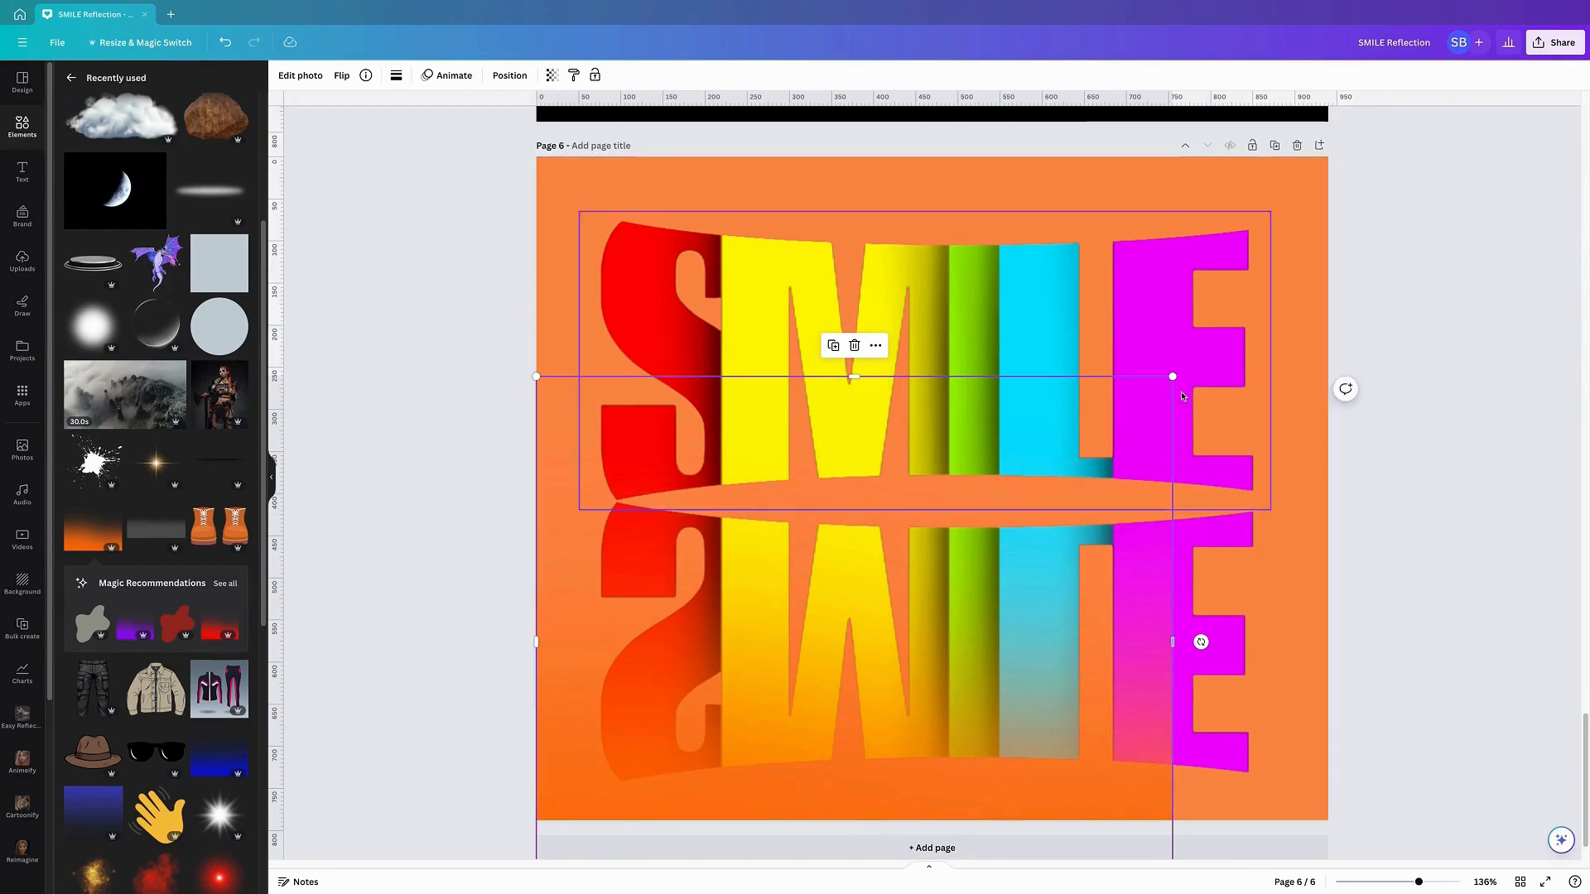
left_click_drag(1173, 642, 1327, 644)
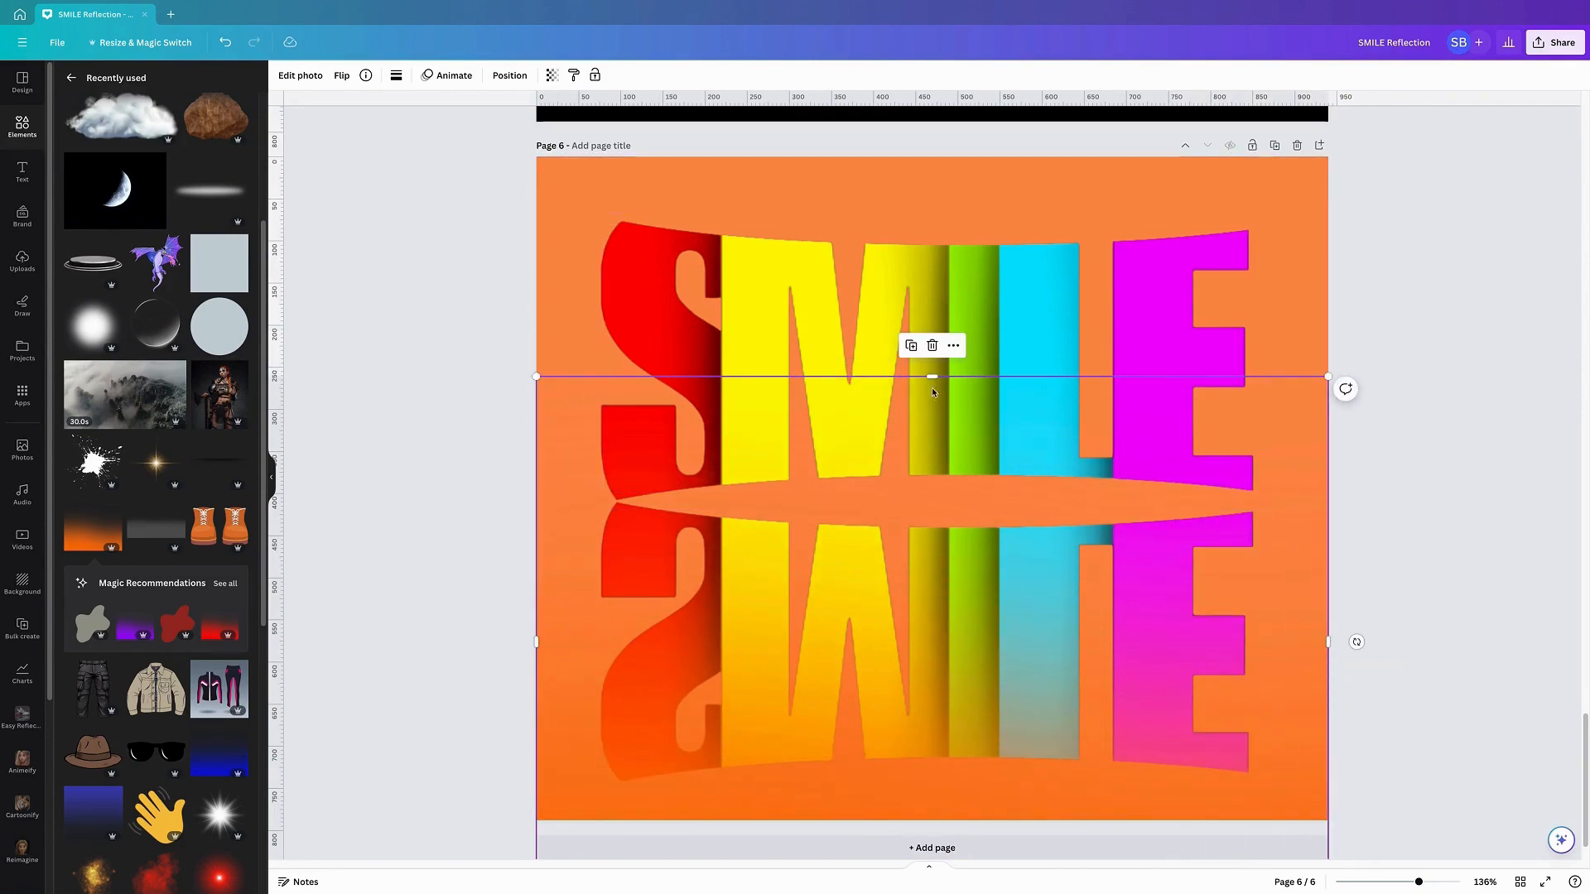
left_click_drag(932, 377, 916, 157)
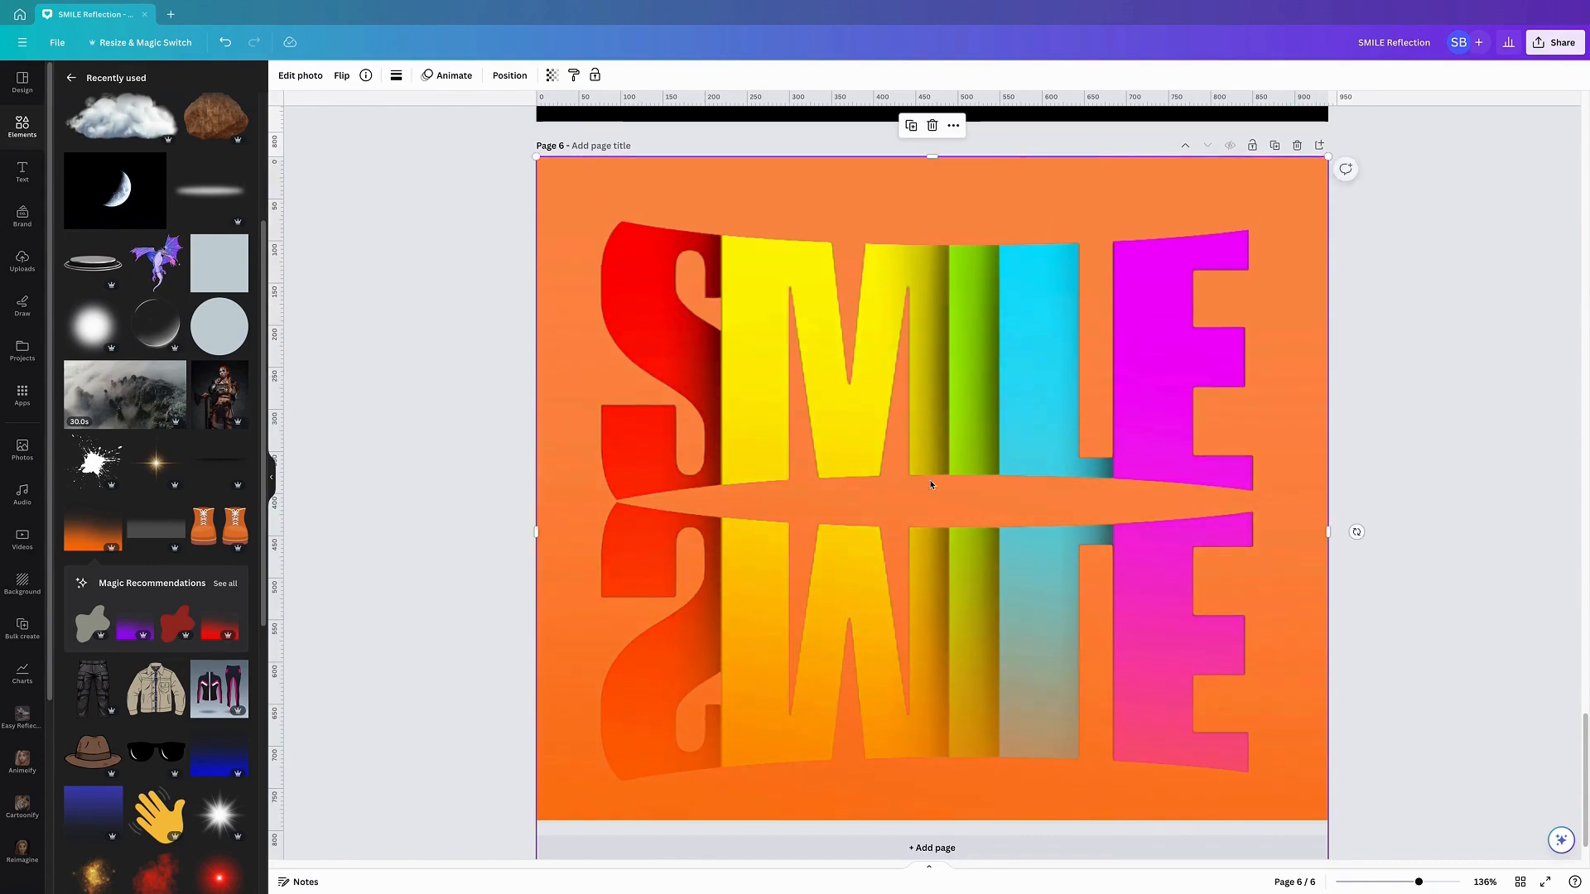
left_click_drag(933, 563, 934, 481)
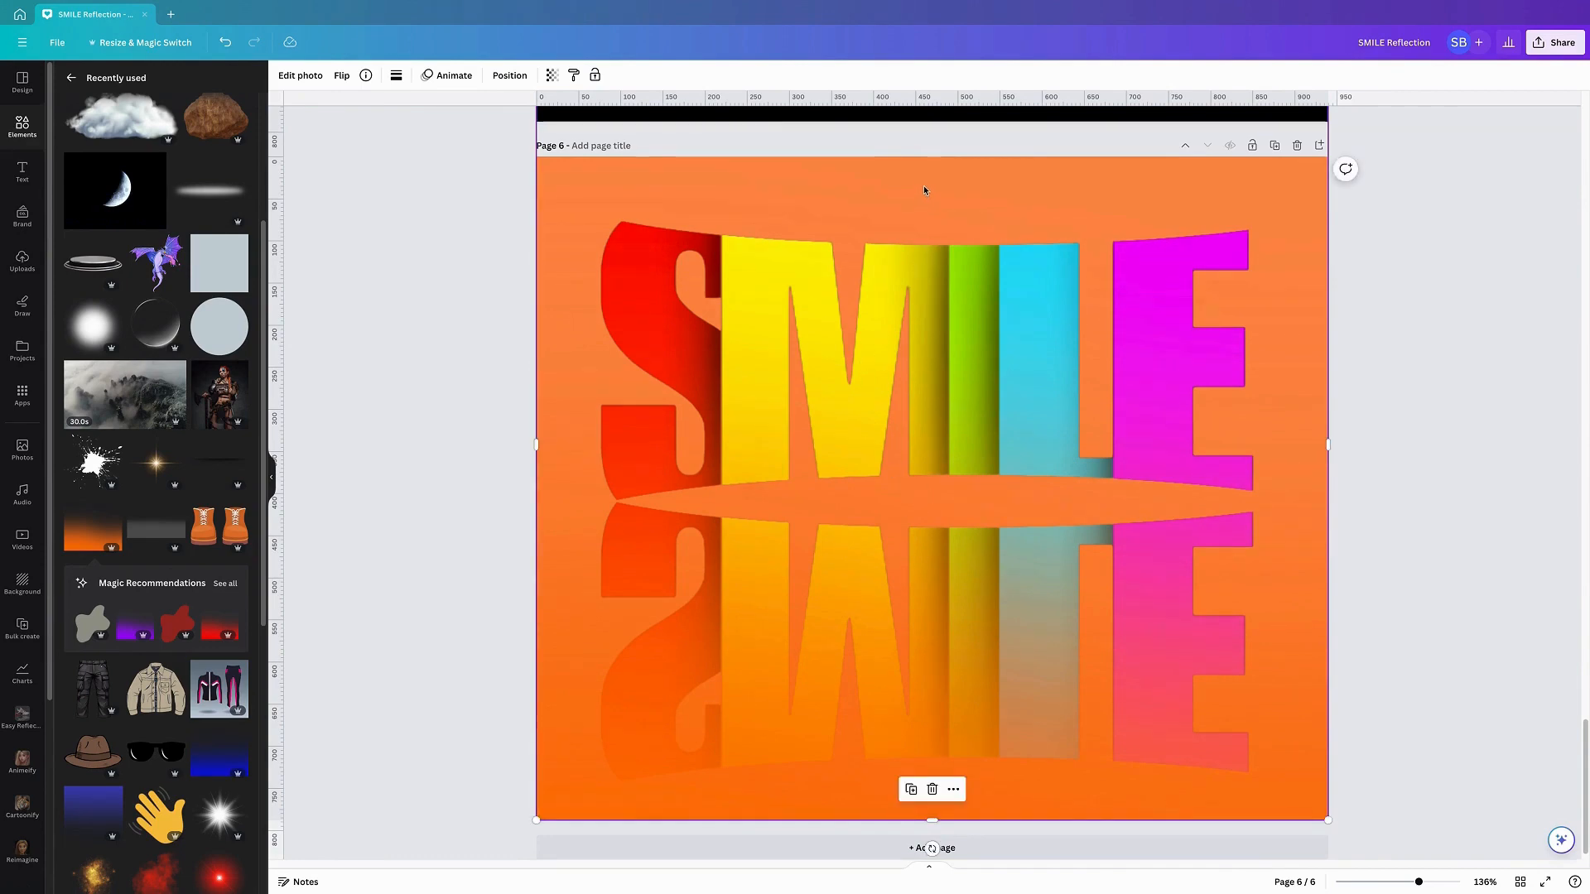
scroll(901, 290, "down", 1)
scroll(900, 293, "up", 3)
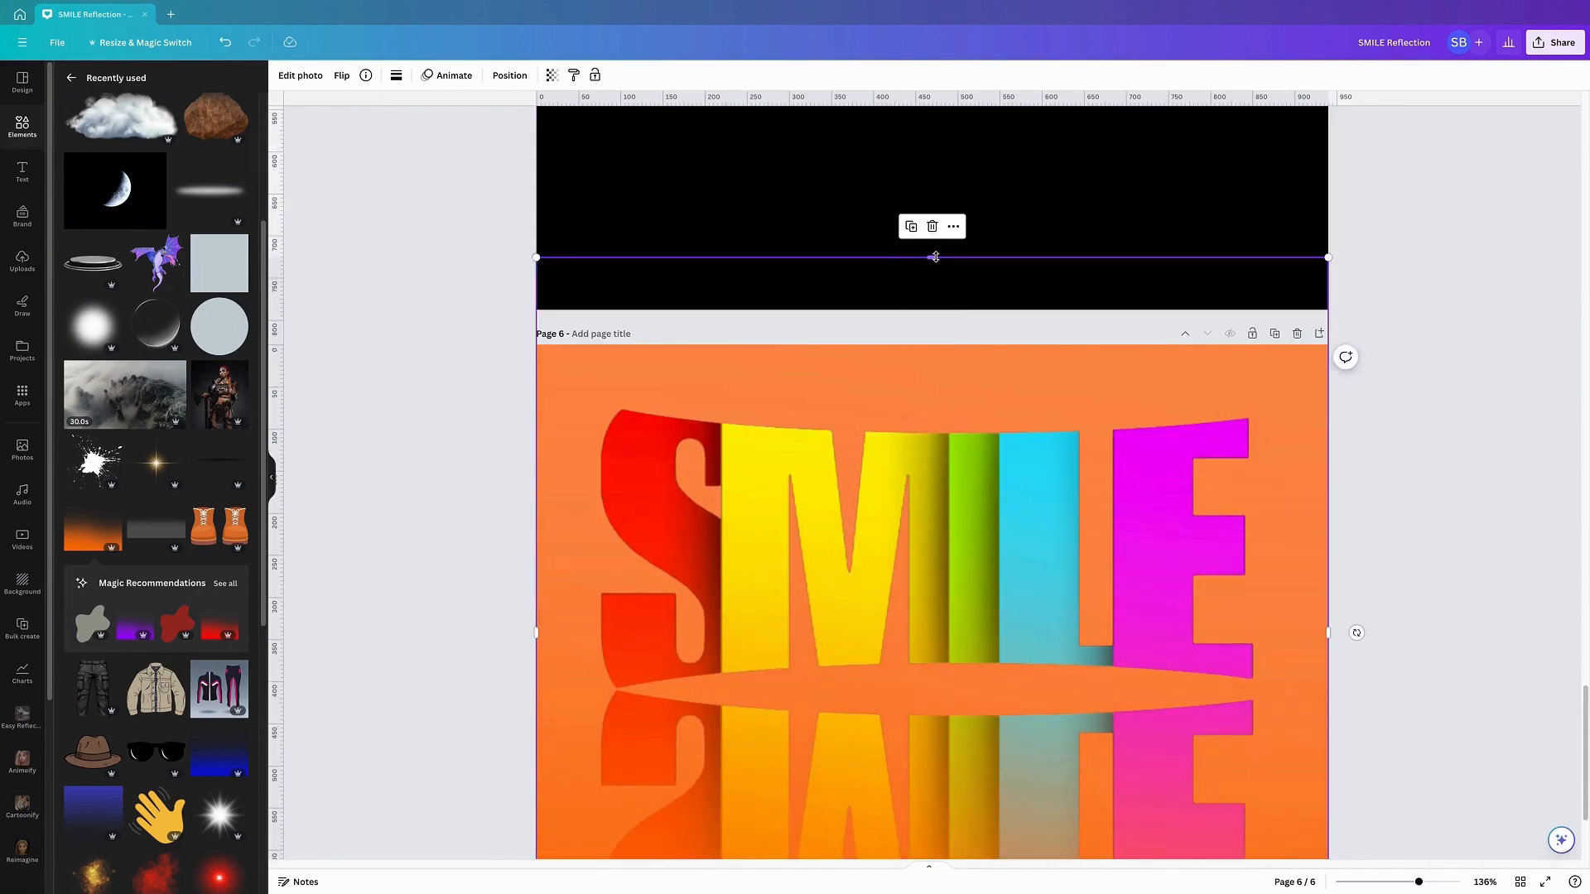
left_click_drag(935, 263, 933, 345)
scroll(855, 511, "down", 2)
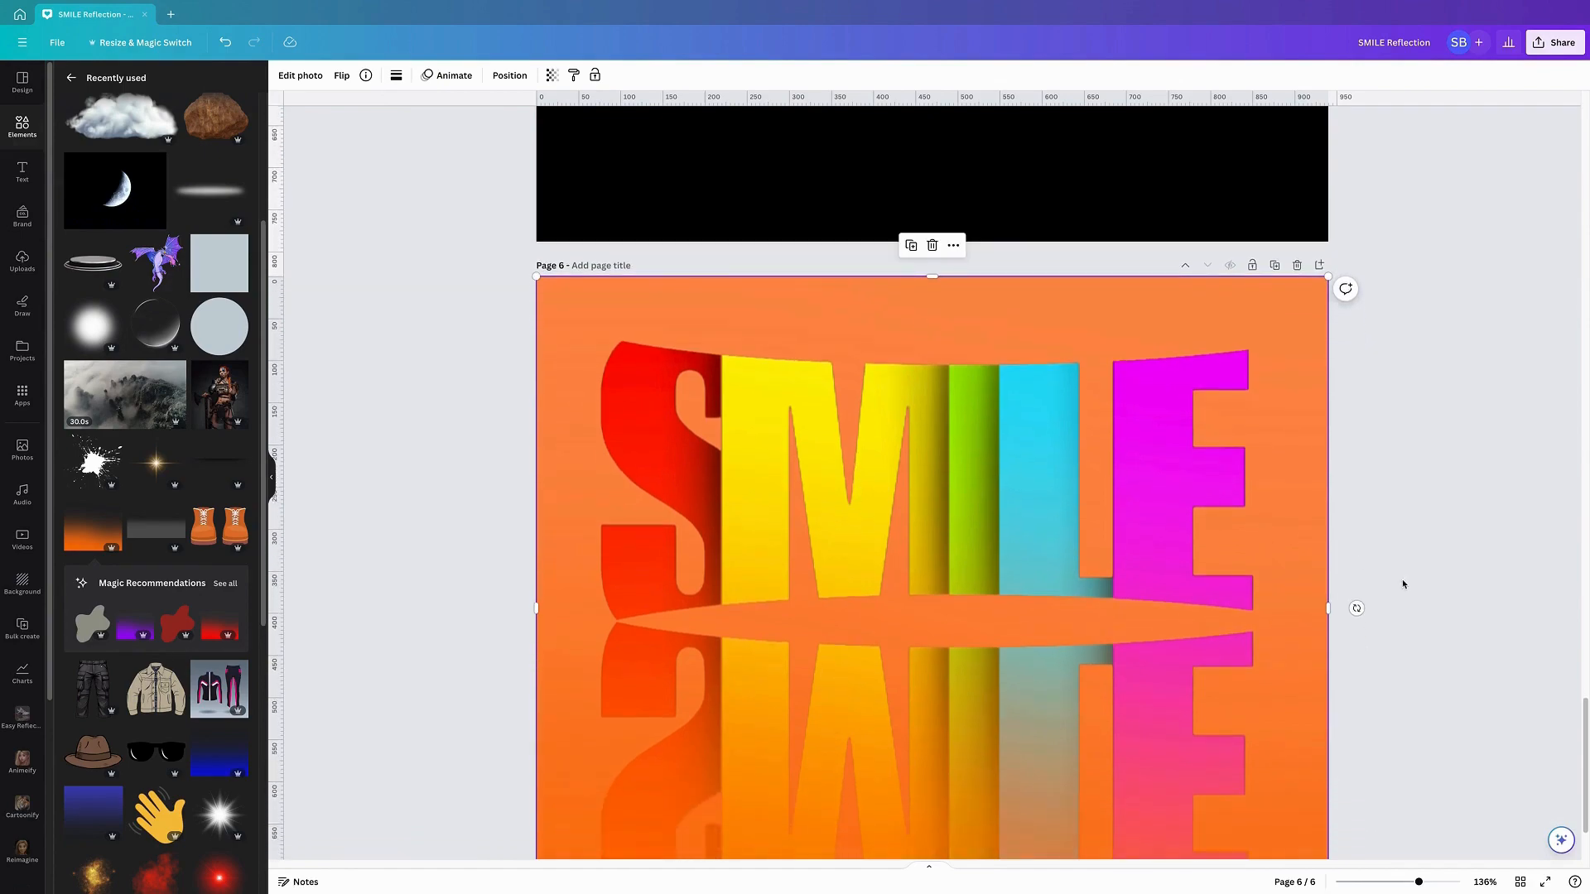
Examine the layer stack of the finished design on page 3 and the transparency setting of its flipped SMILE image
left_click_drag(1571, 736, 1581, 381)
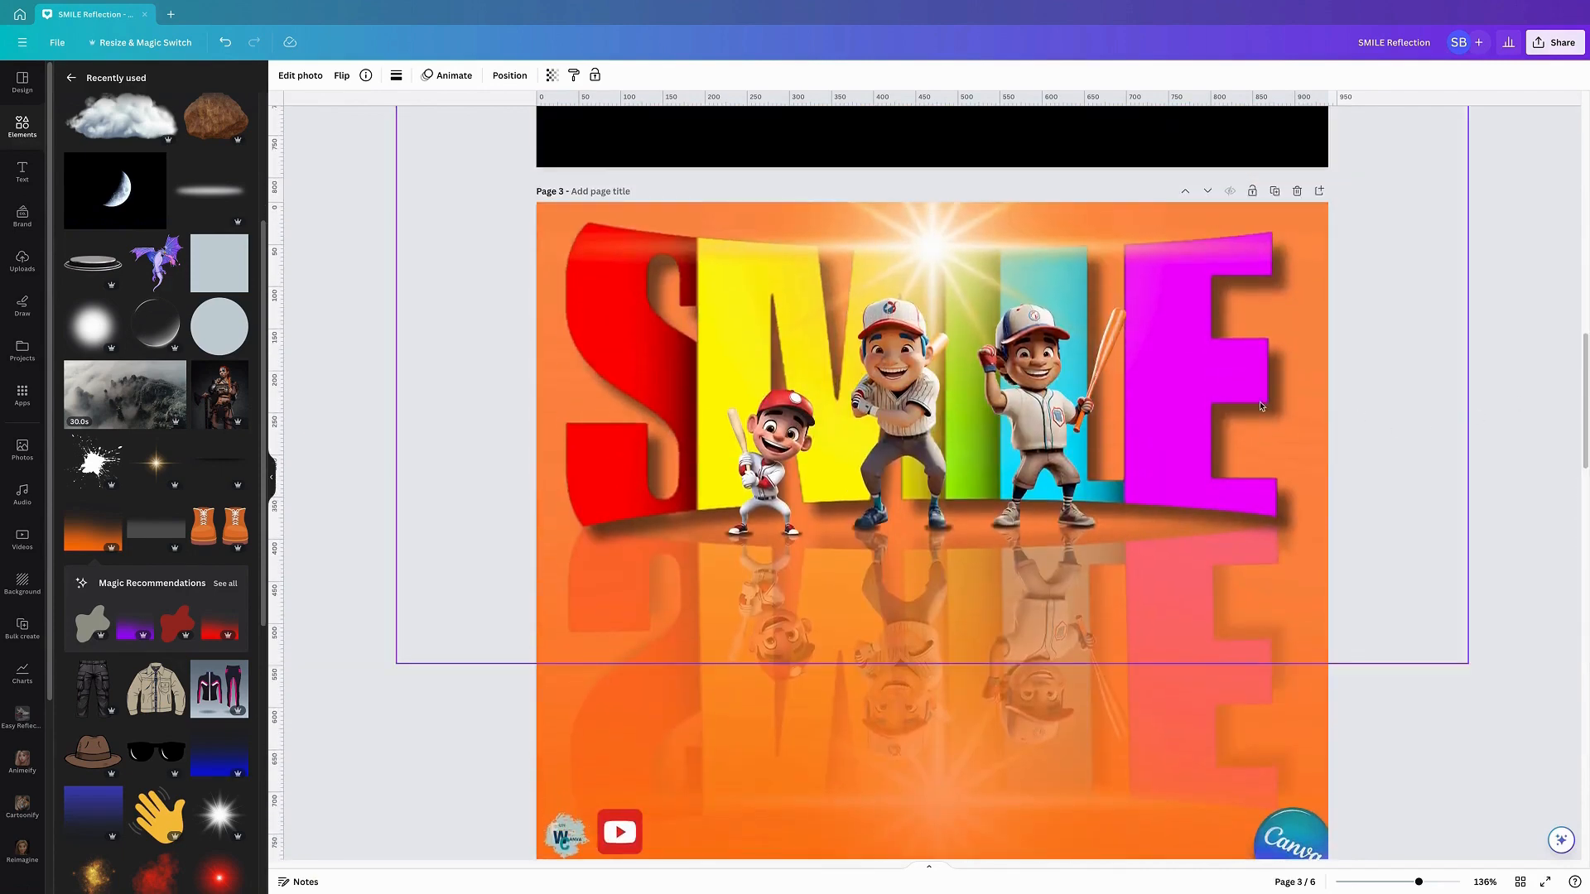
right_click(1309, 523)
mouse_move(1296, 555)
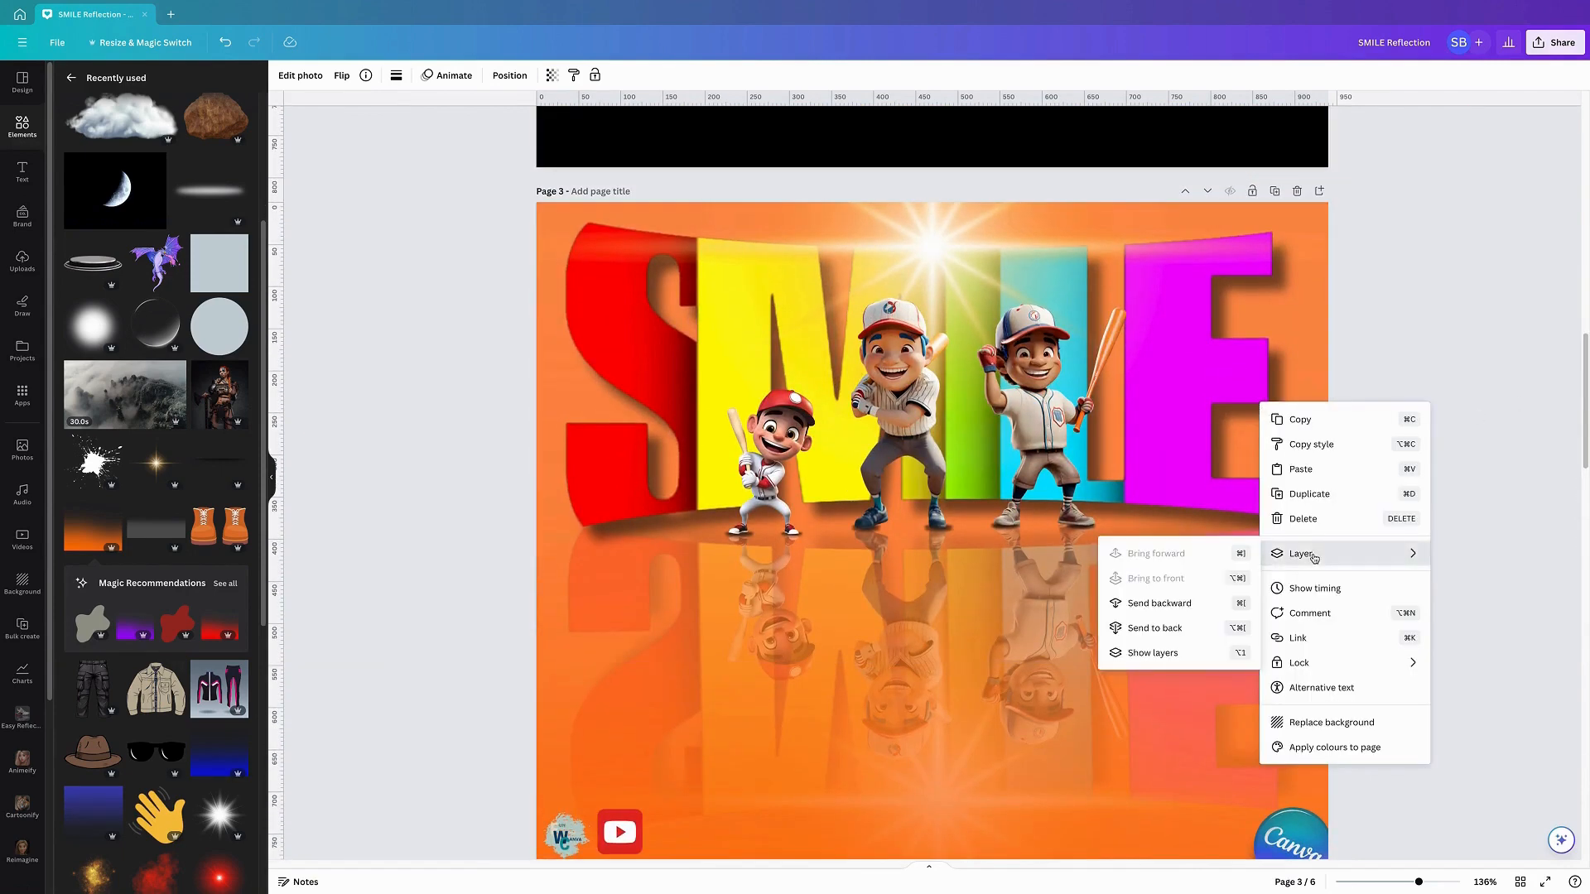
left_click(1168, 656)
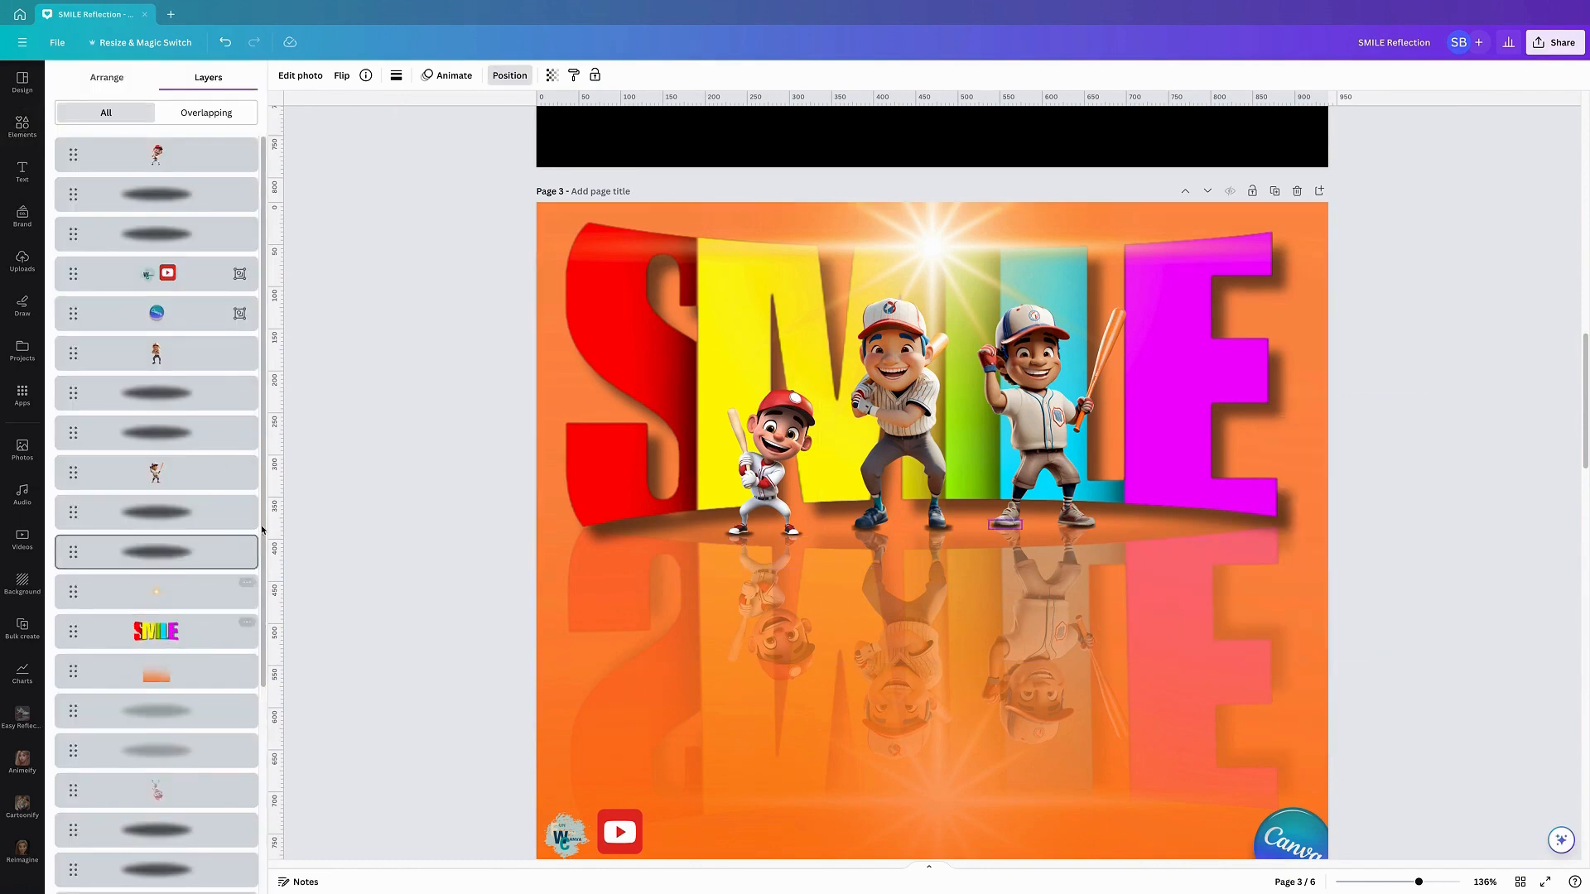
left_click_drag(263, 547, 263, 750)
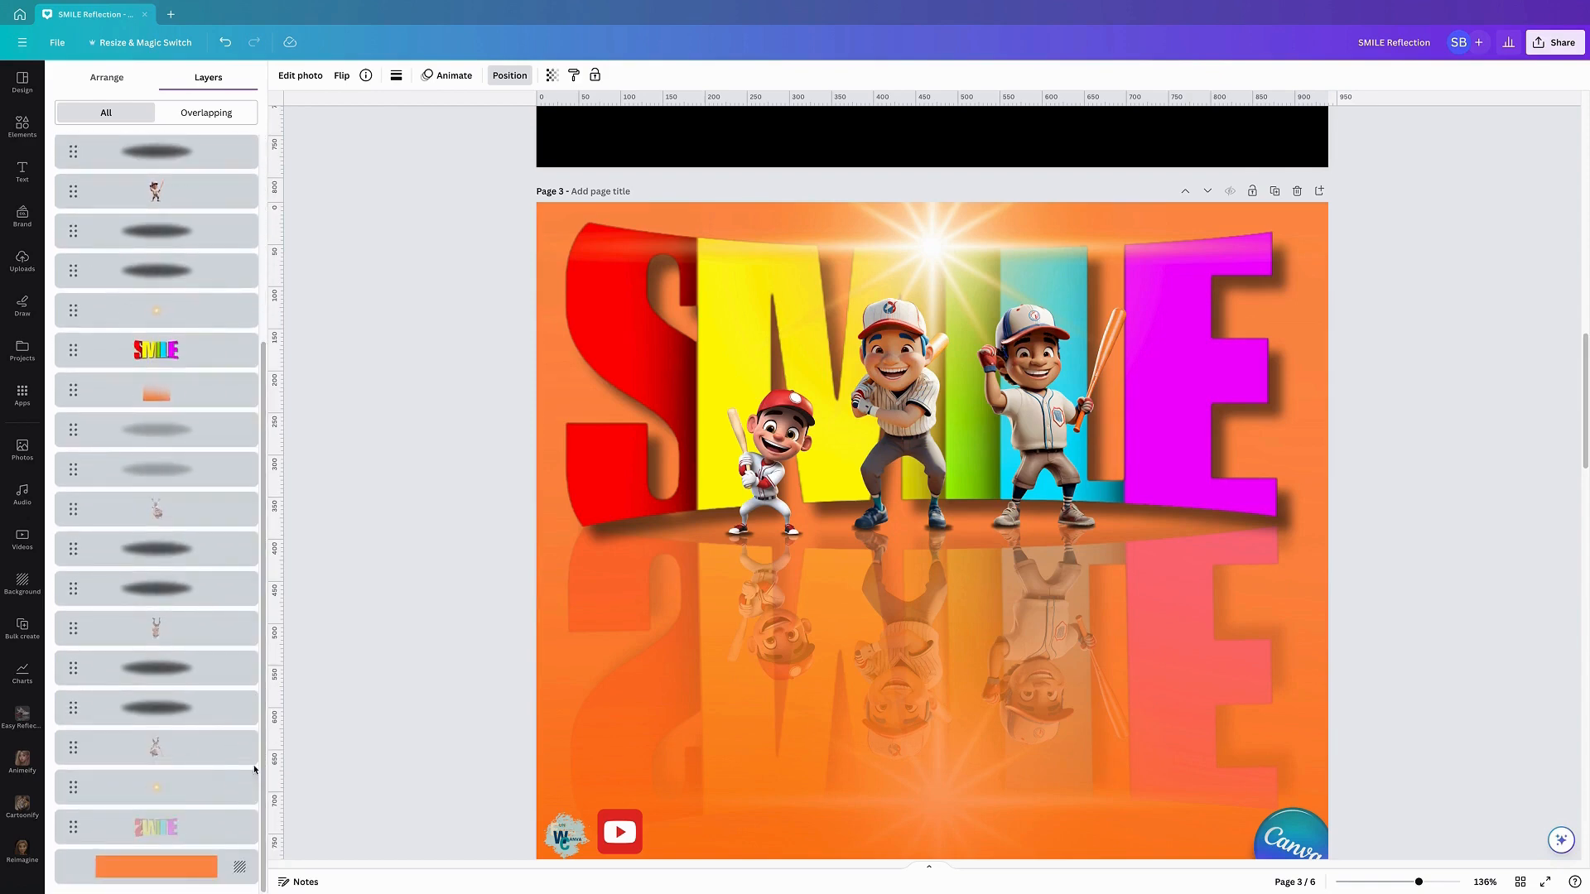
left_click(165, 828)
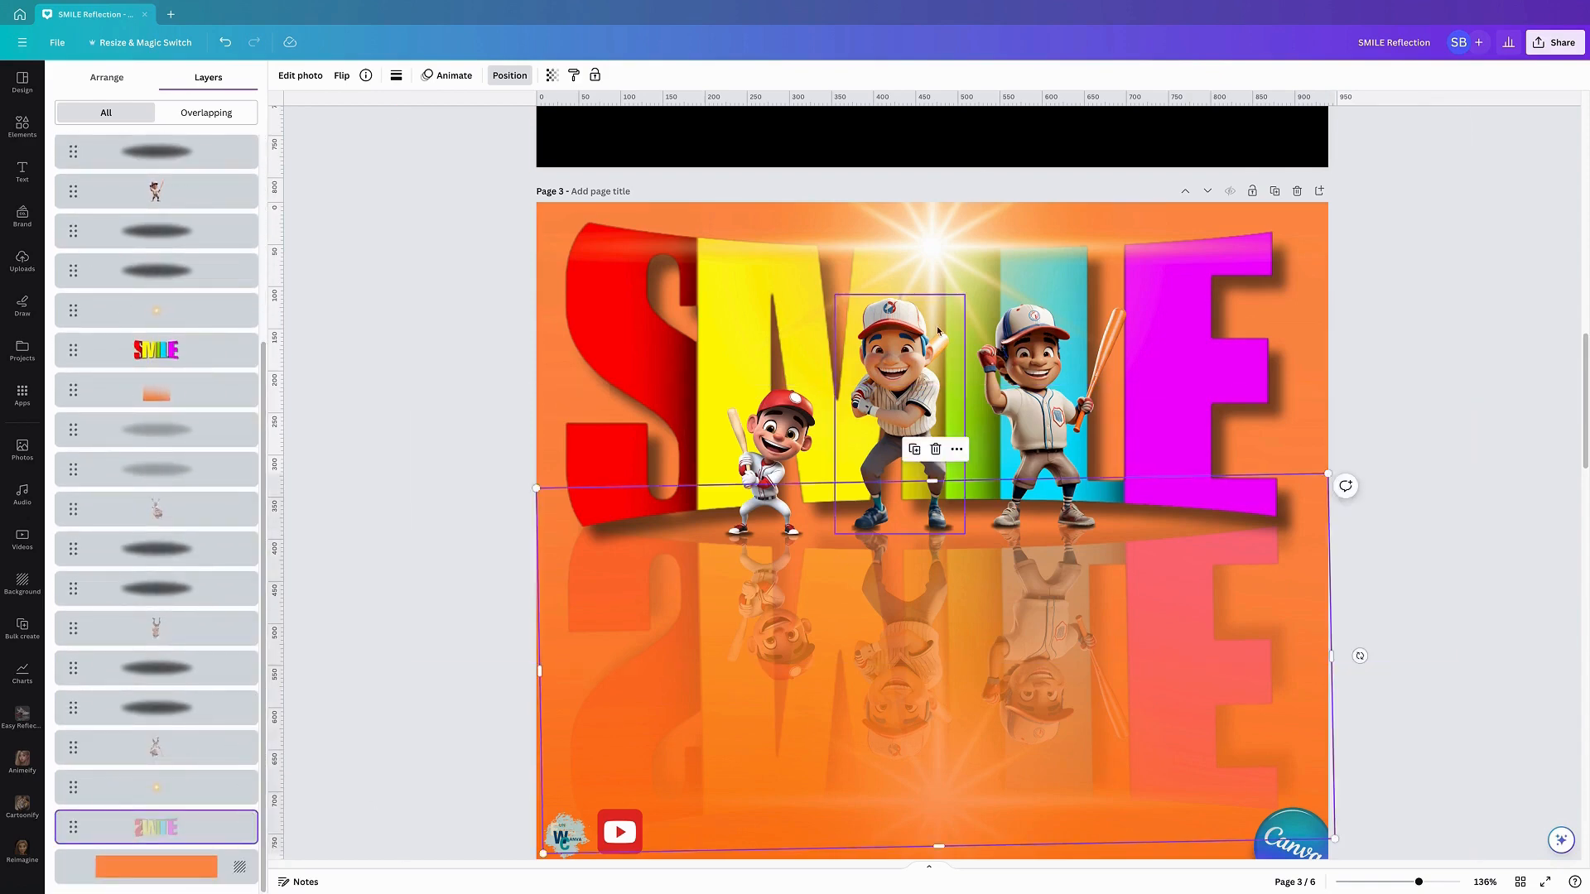
left_click(551, 76)
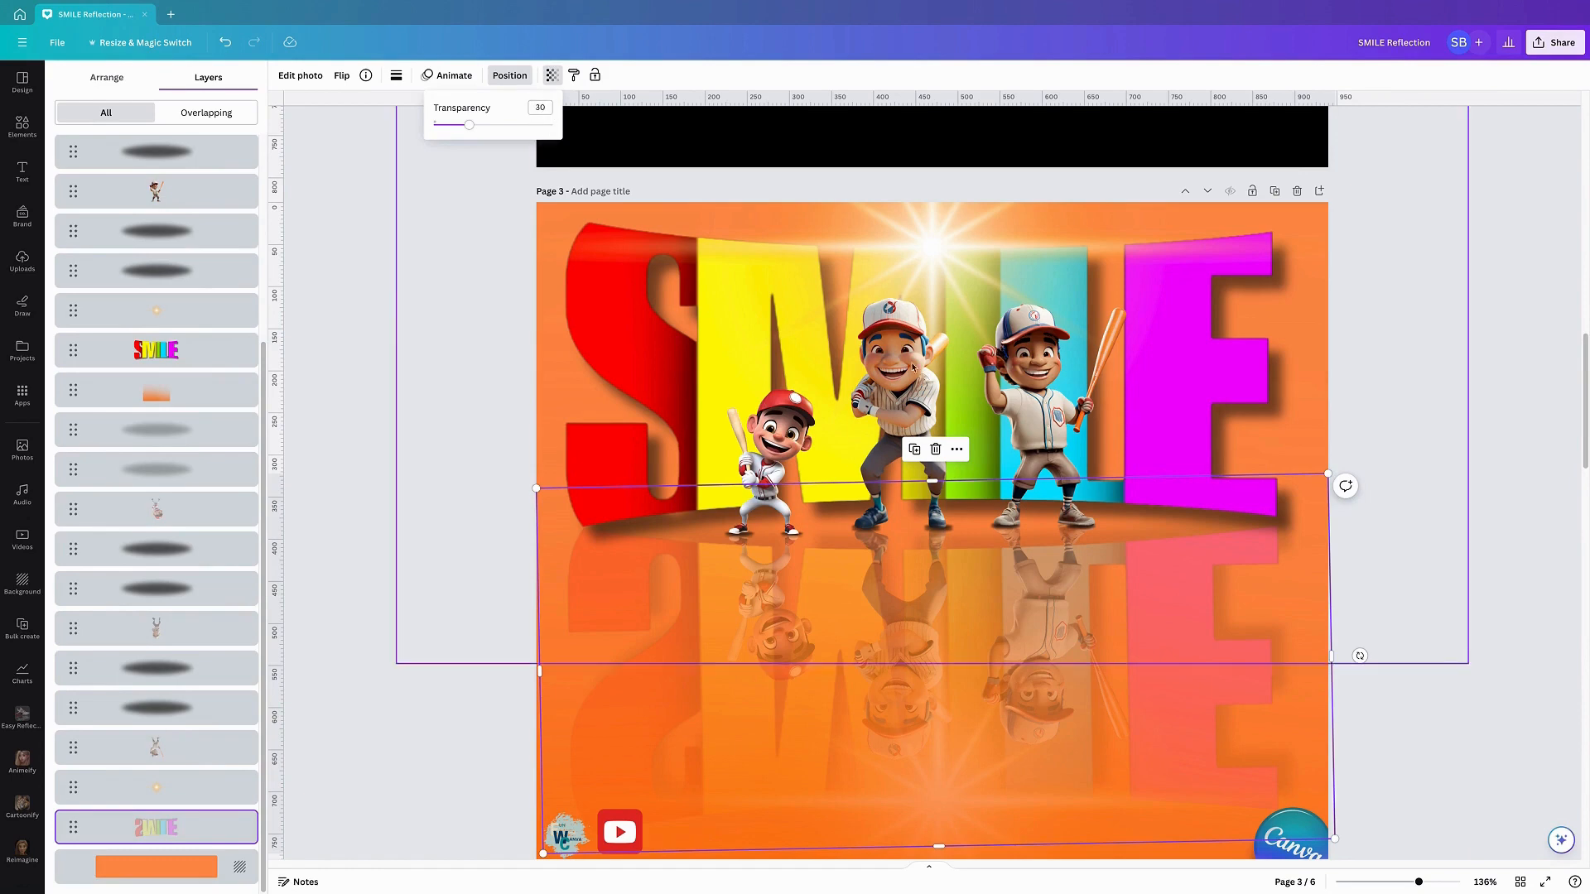
key("Escape")
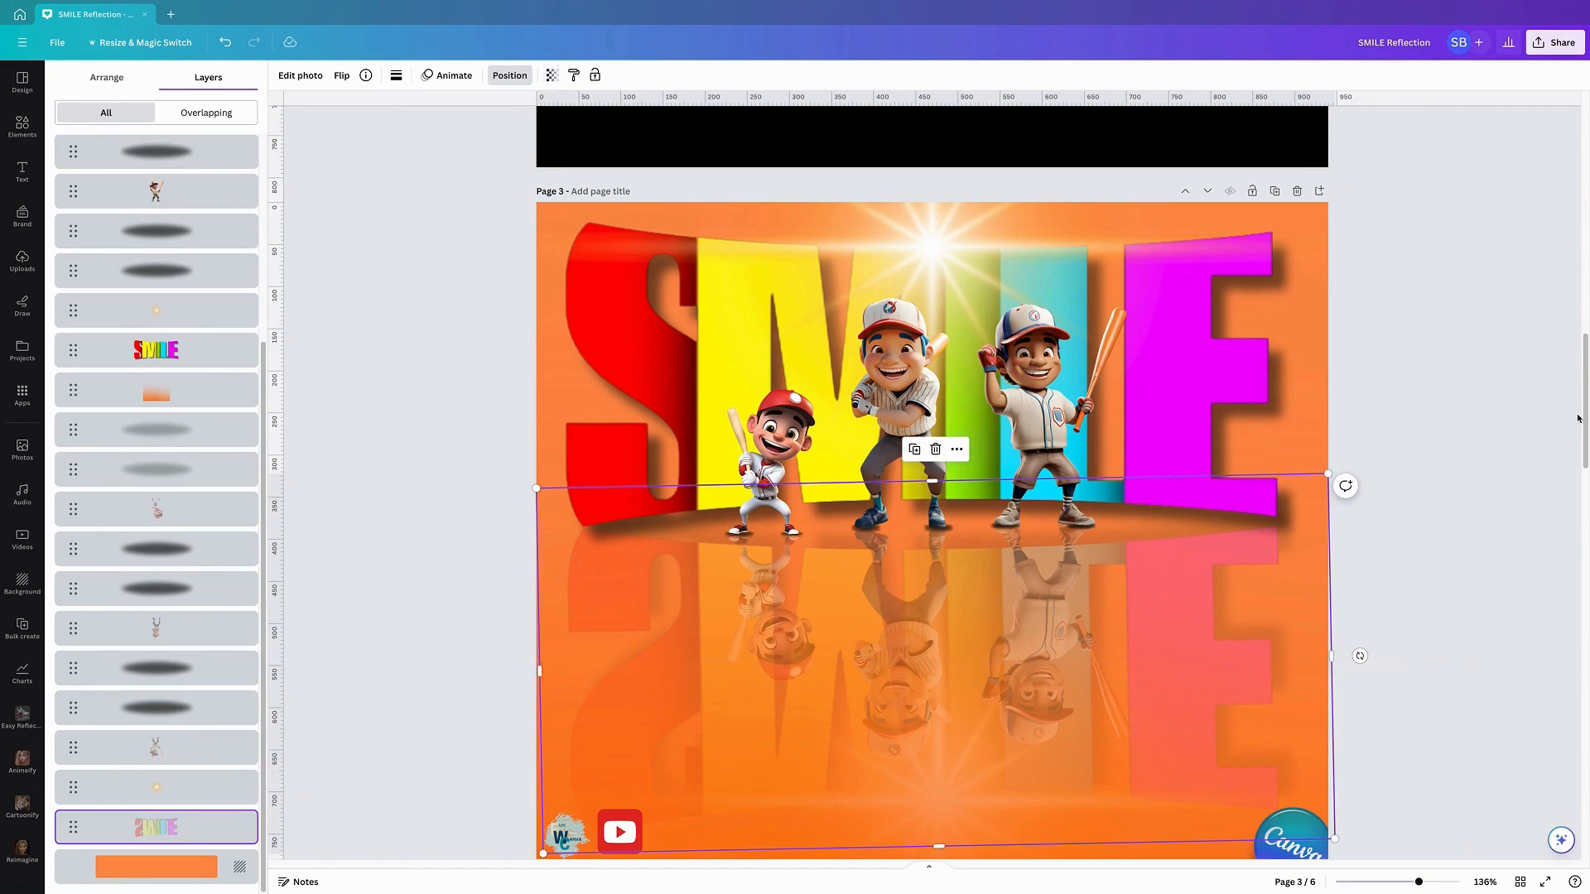
On page 6, move the flipped SMILE image directly below the upright SMILE image in the layer order
left_click_drag(1578, 418, 1560, 841)
left_click(957, 655)
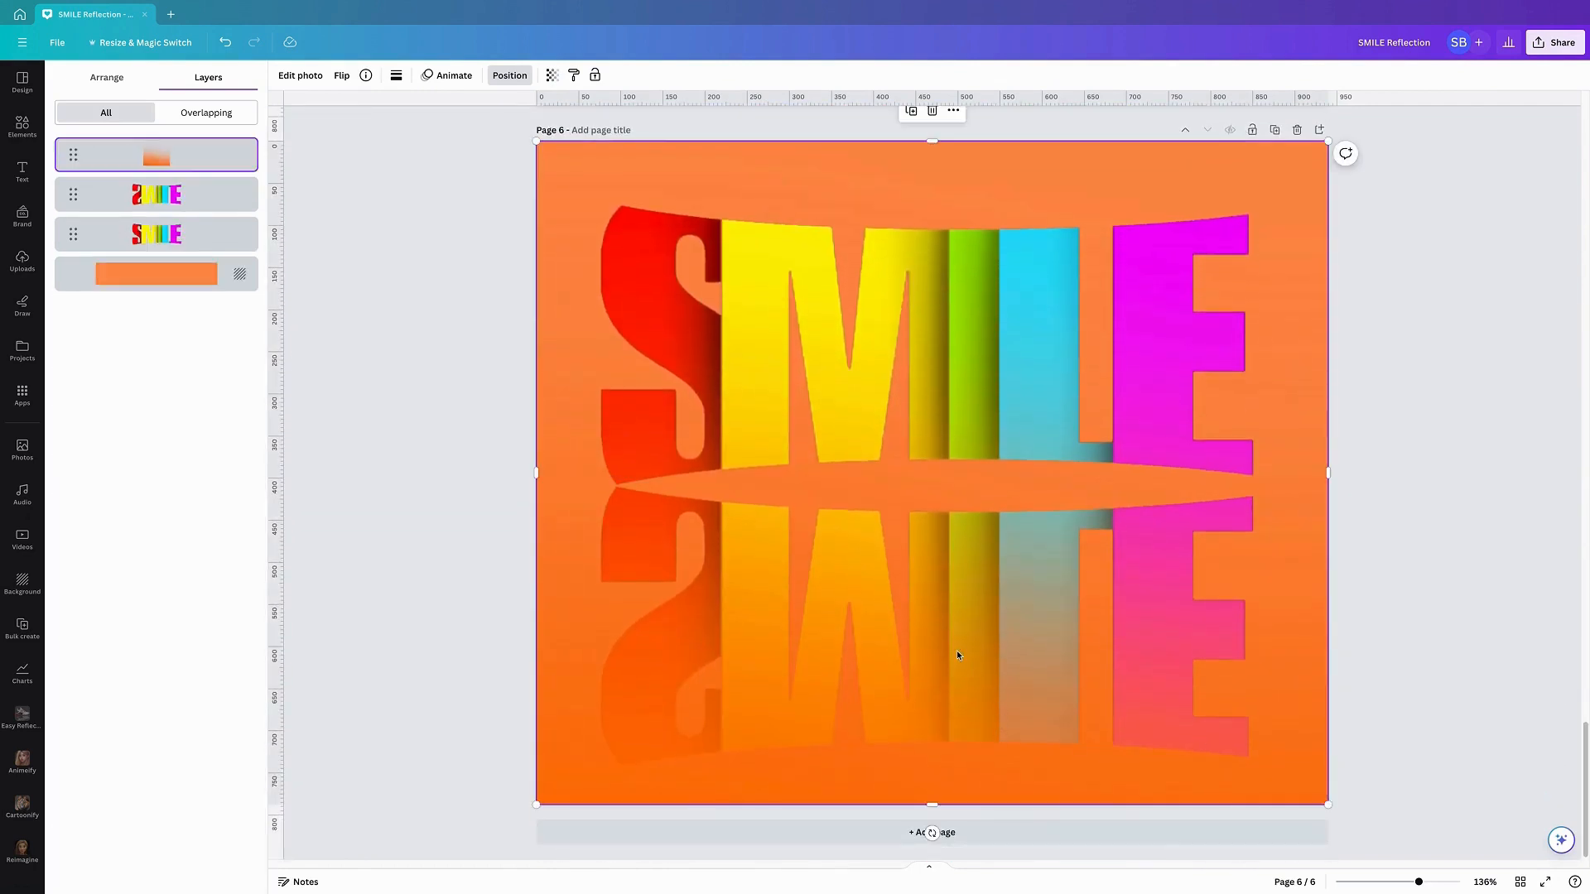
right_click(956, 655)
left_click(180, 241)
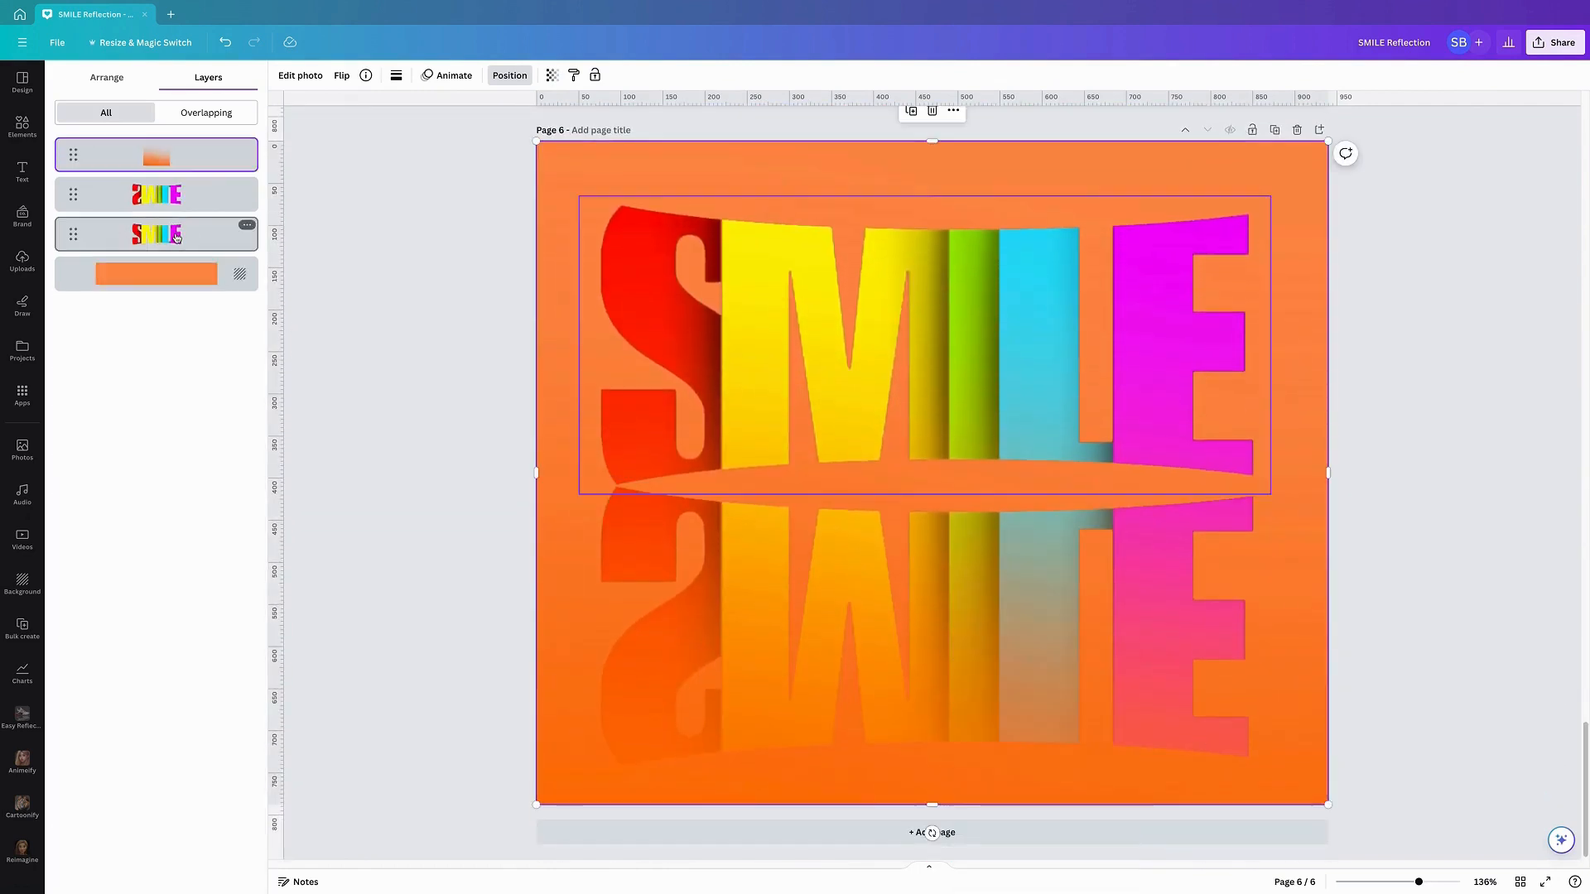
left_click(199, 240)
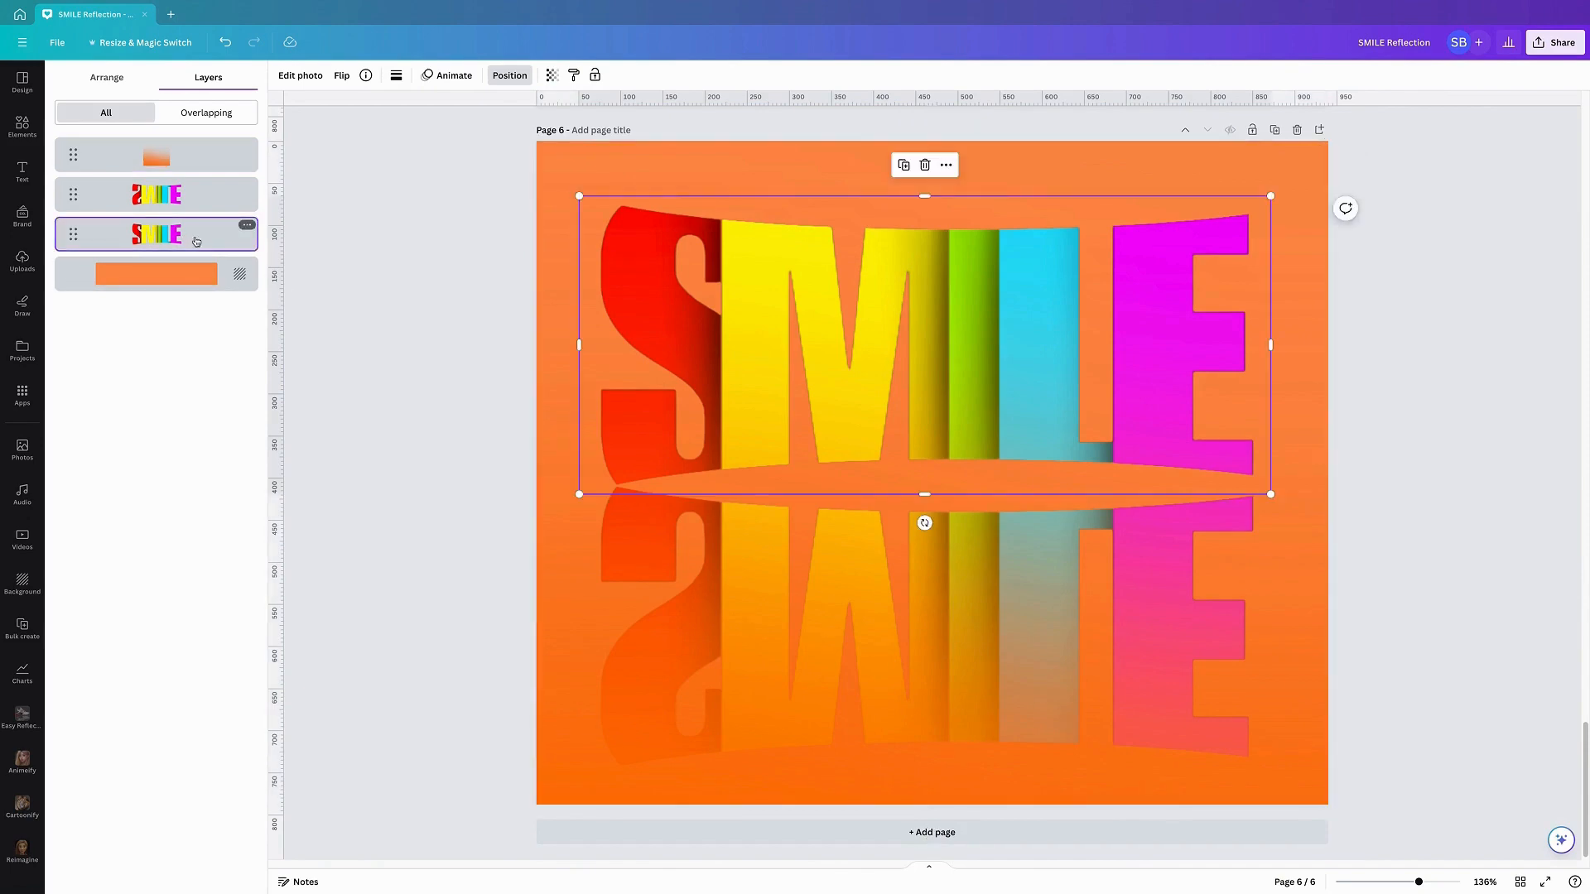
left_click(157, 198)
left_click_drag(174, 193, 199, 242)
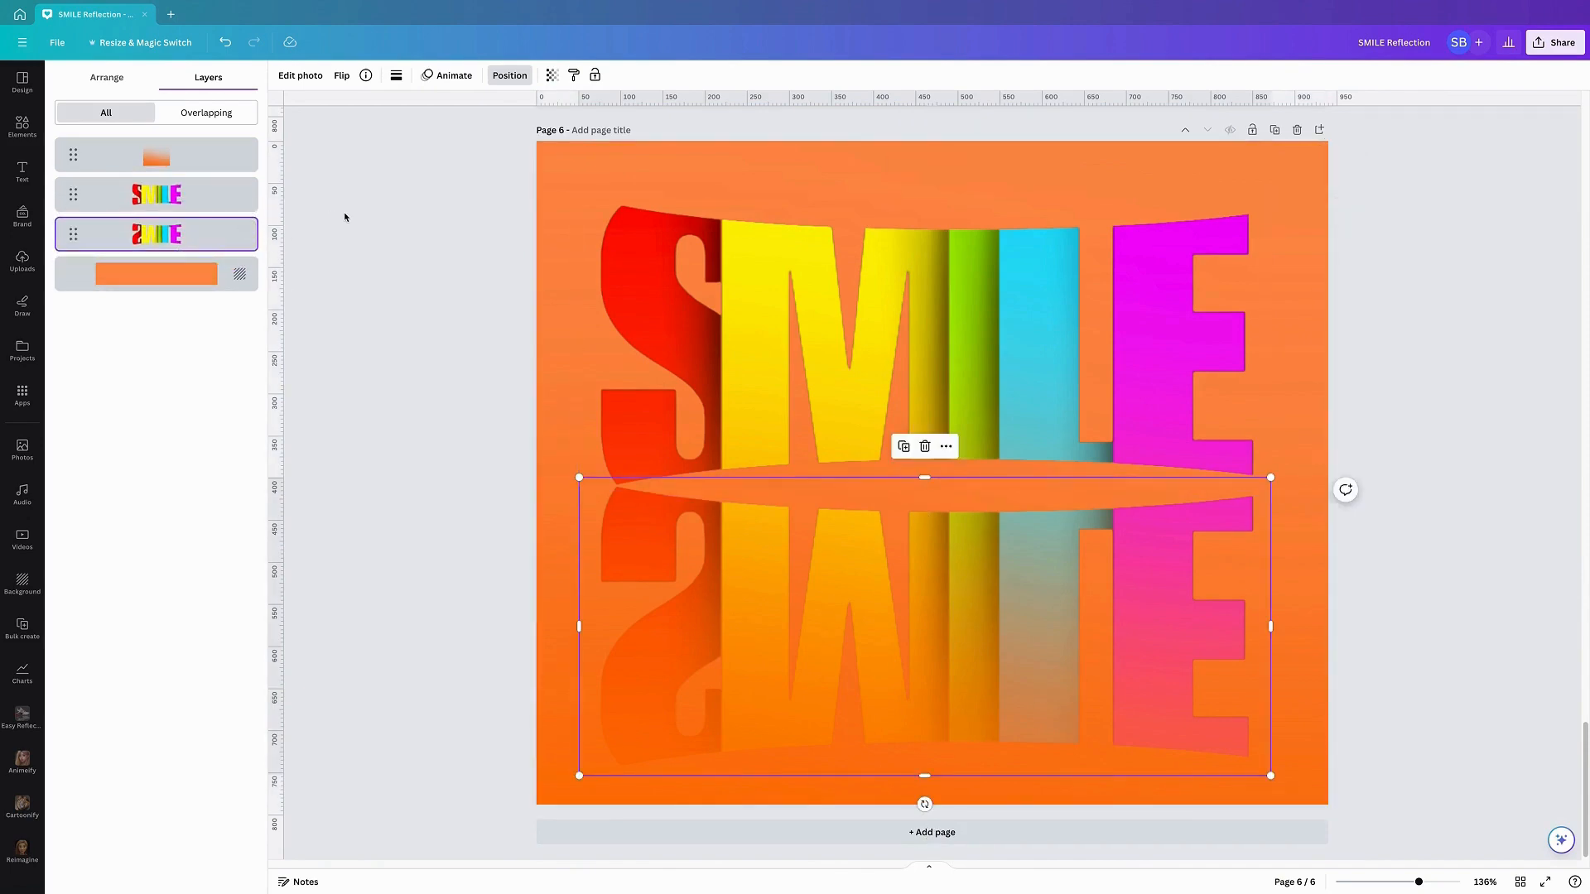
Set the transparency of the flipped SMILE image on page 6 to 30
left_click(551, 76)
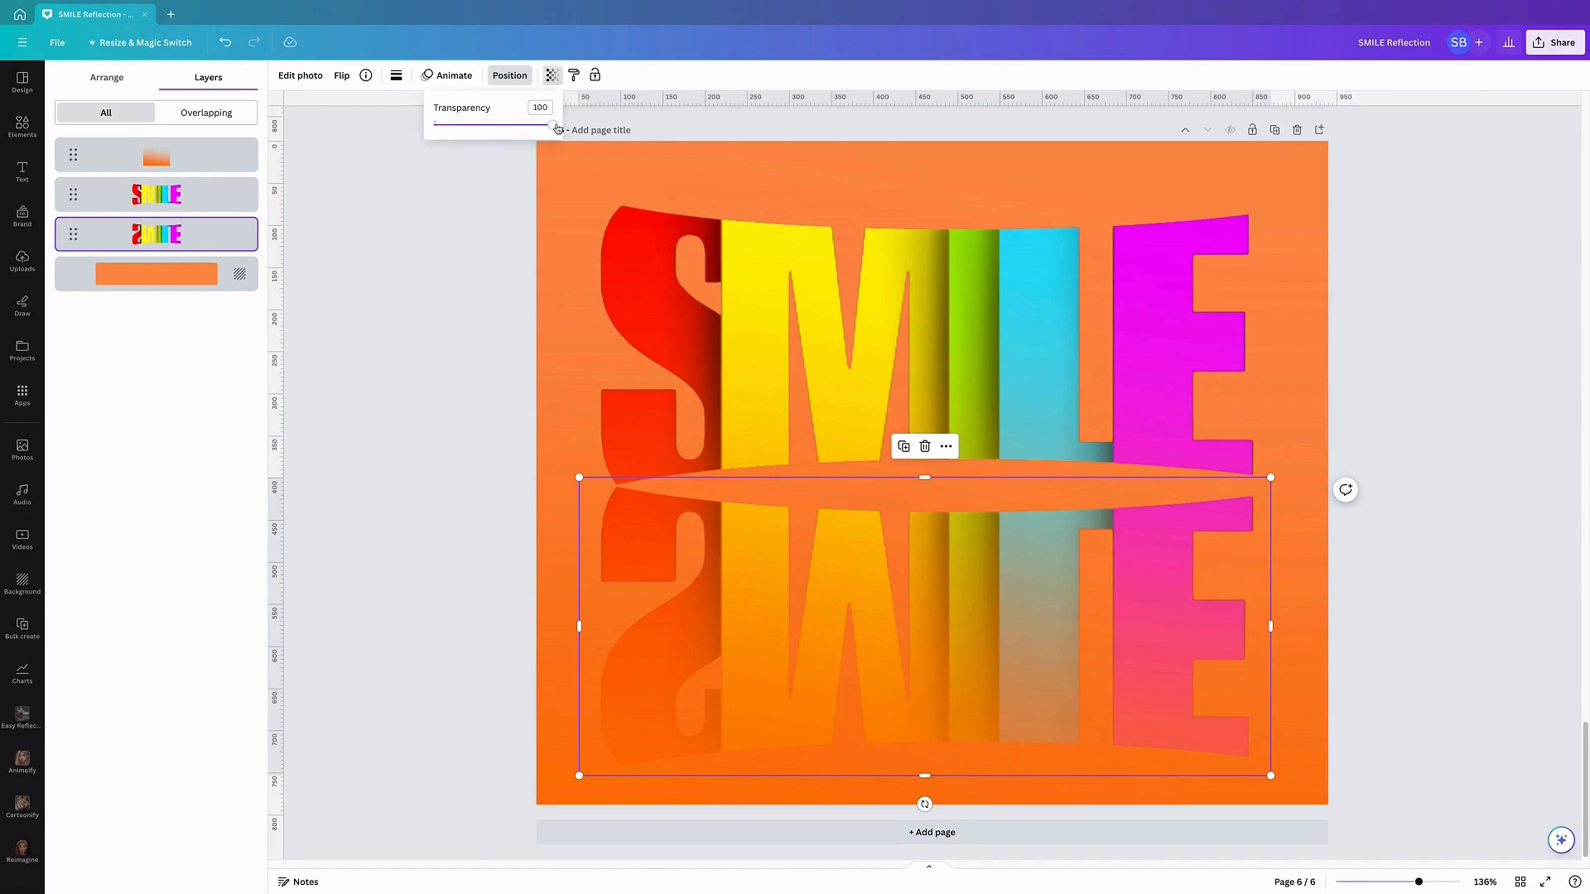
left_click_drag(553, 124, 478, 140)
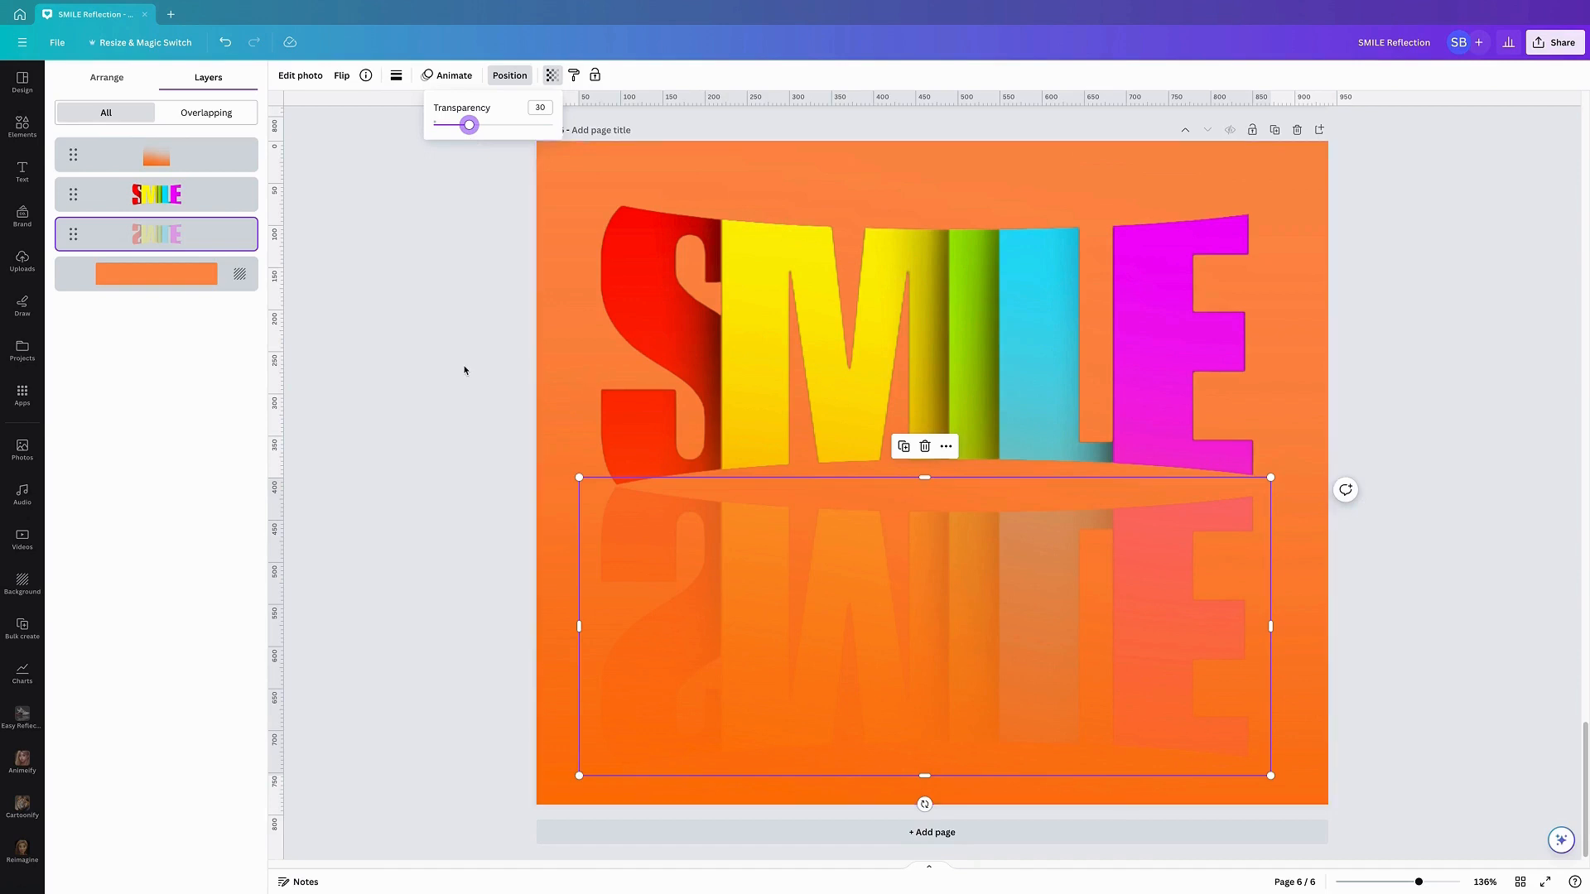
left_click(413, 369)
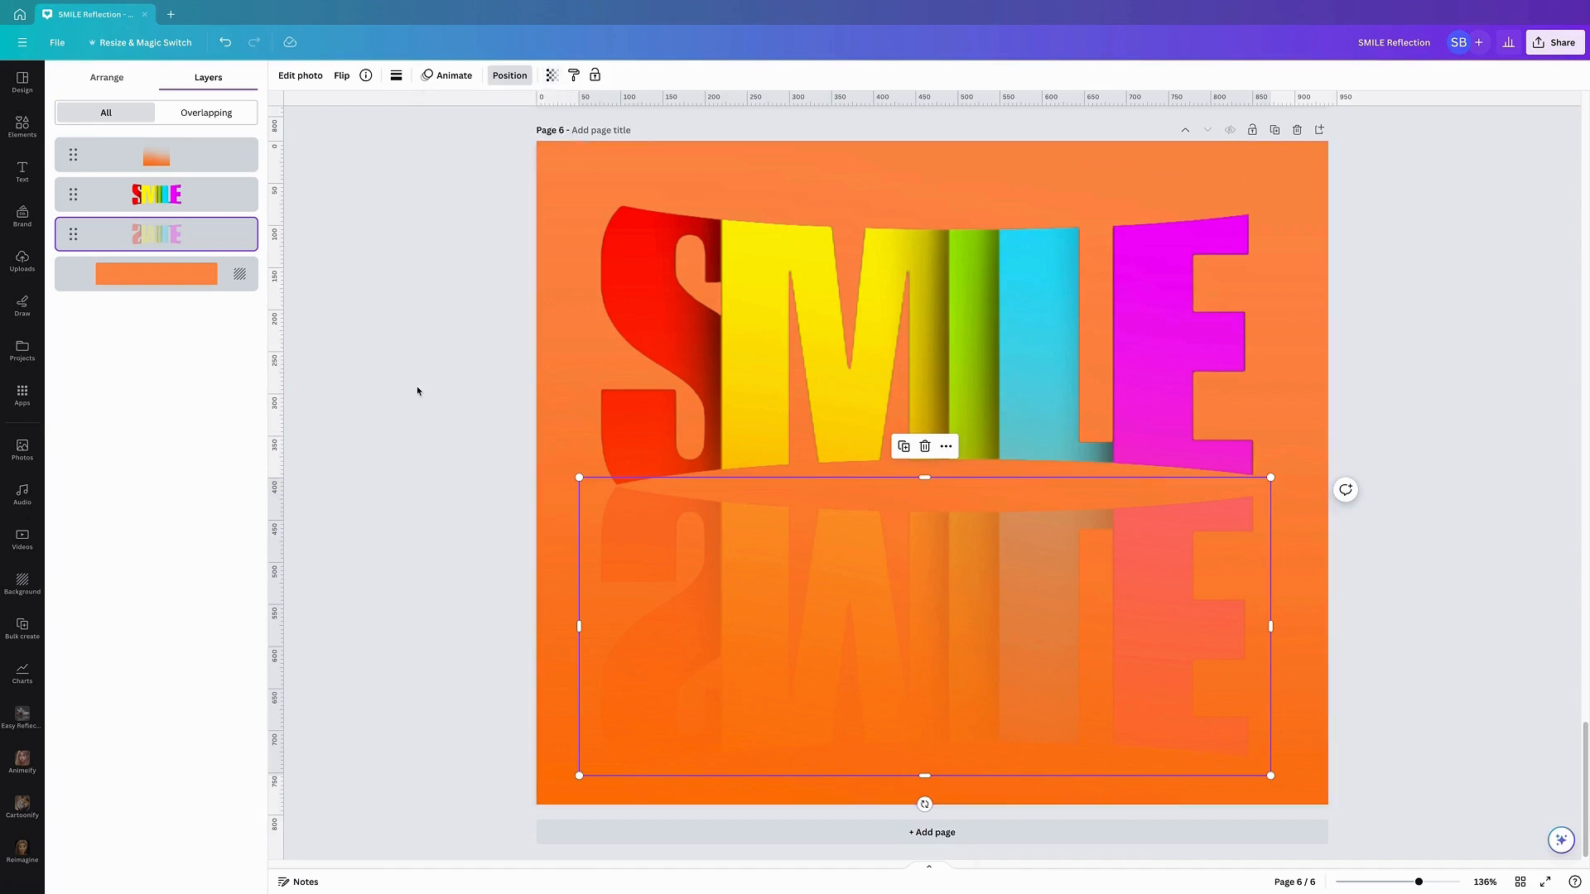
Apply a Drop shadow effect to the upright SMILE image, keeping the default shadow settings
left_click(801, 348)
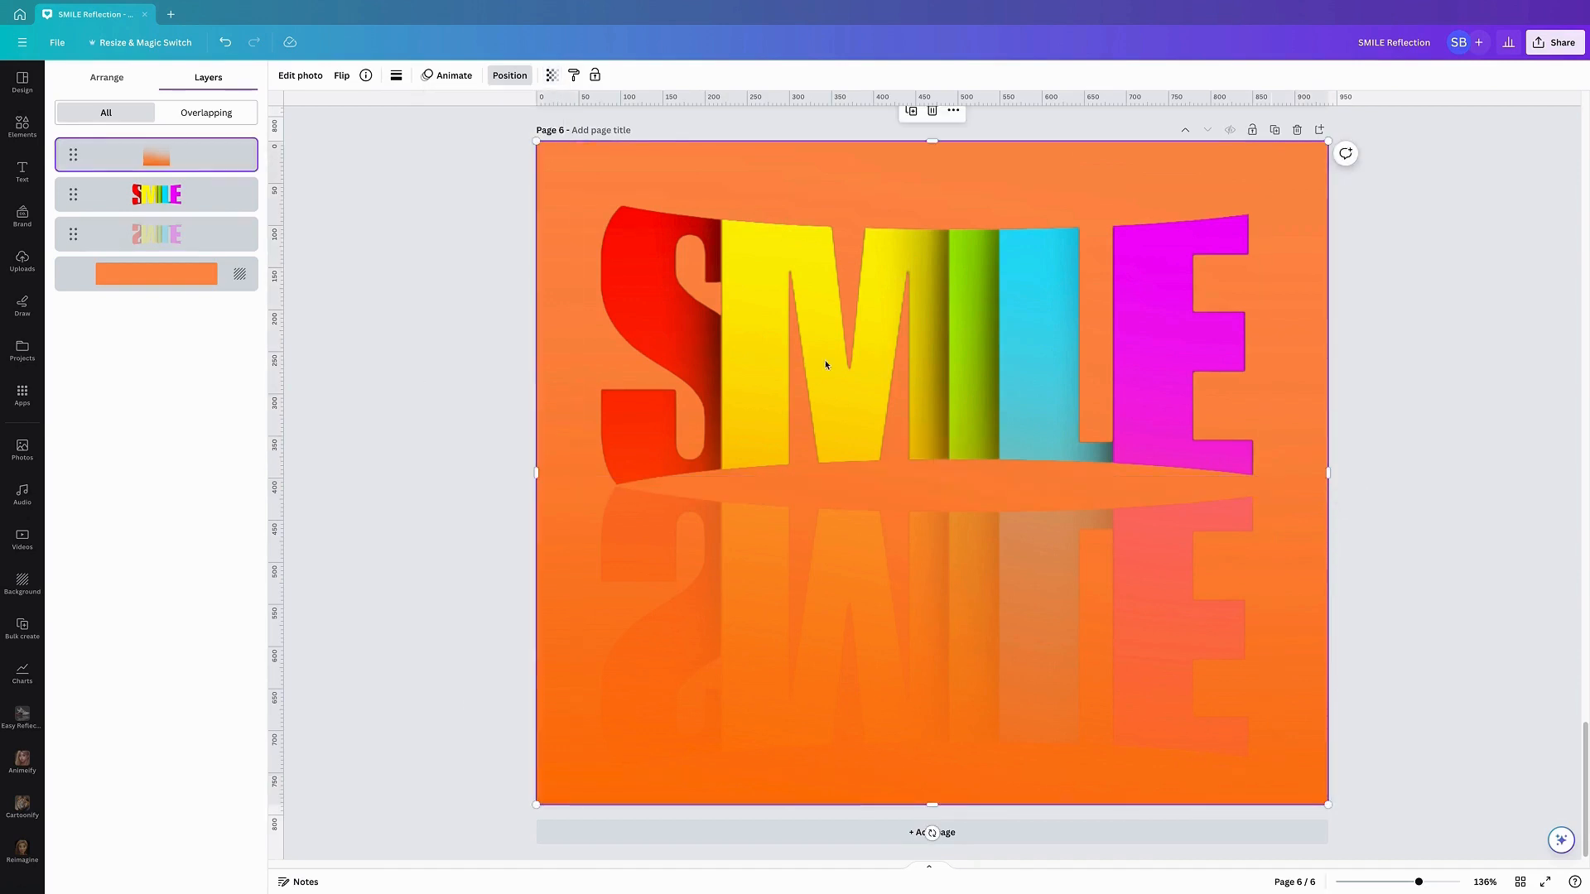
left_click(189, 197)
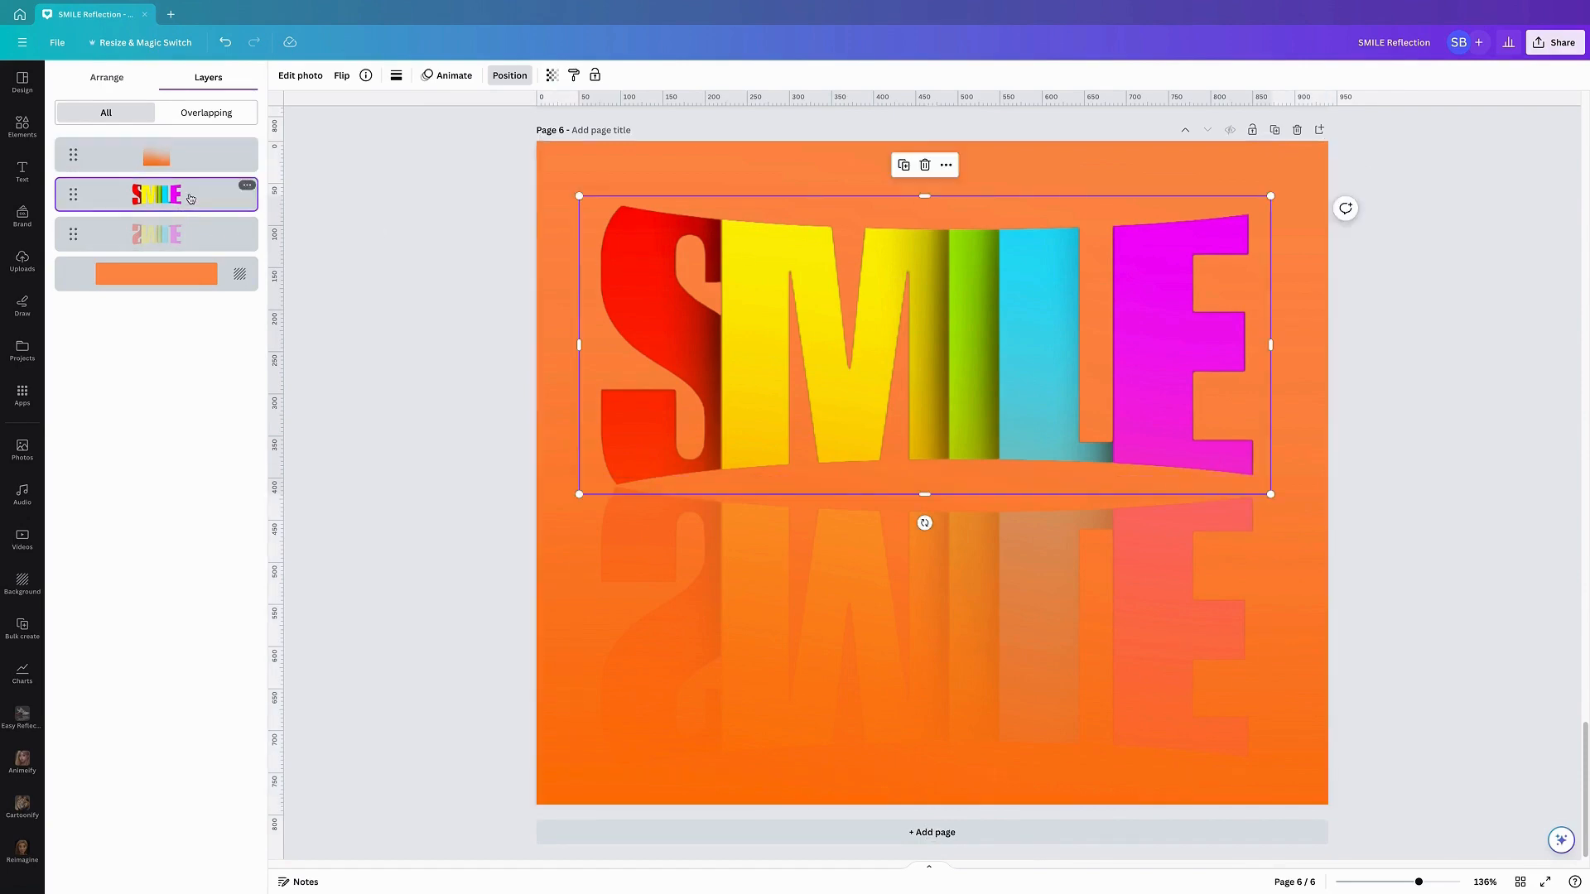
left_click(294, 77)
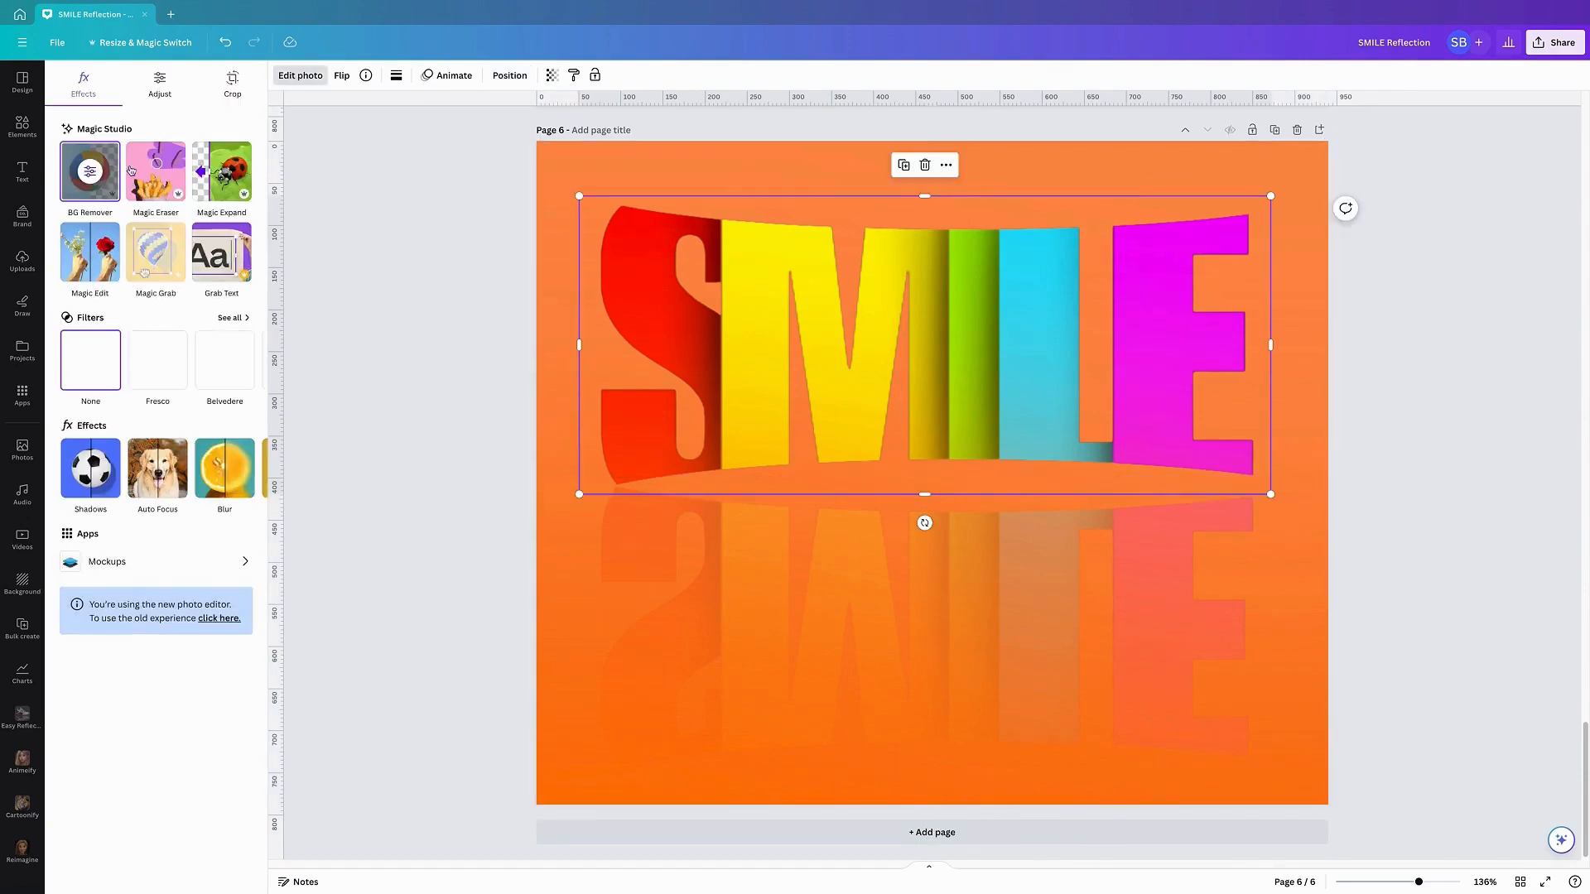
left_click(93, 467)
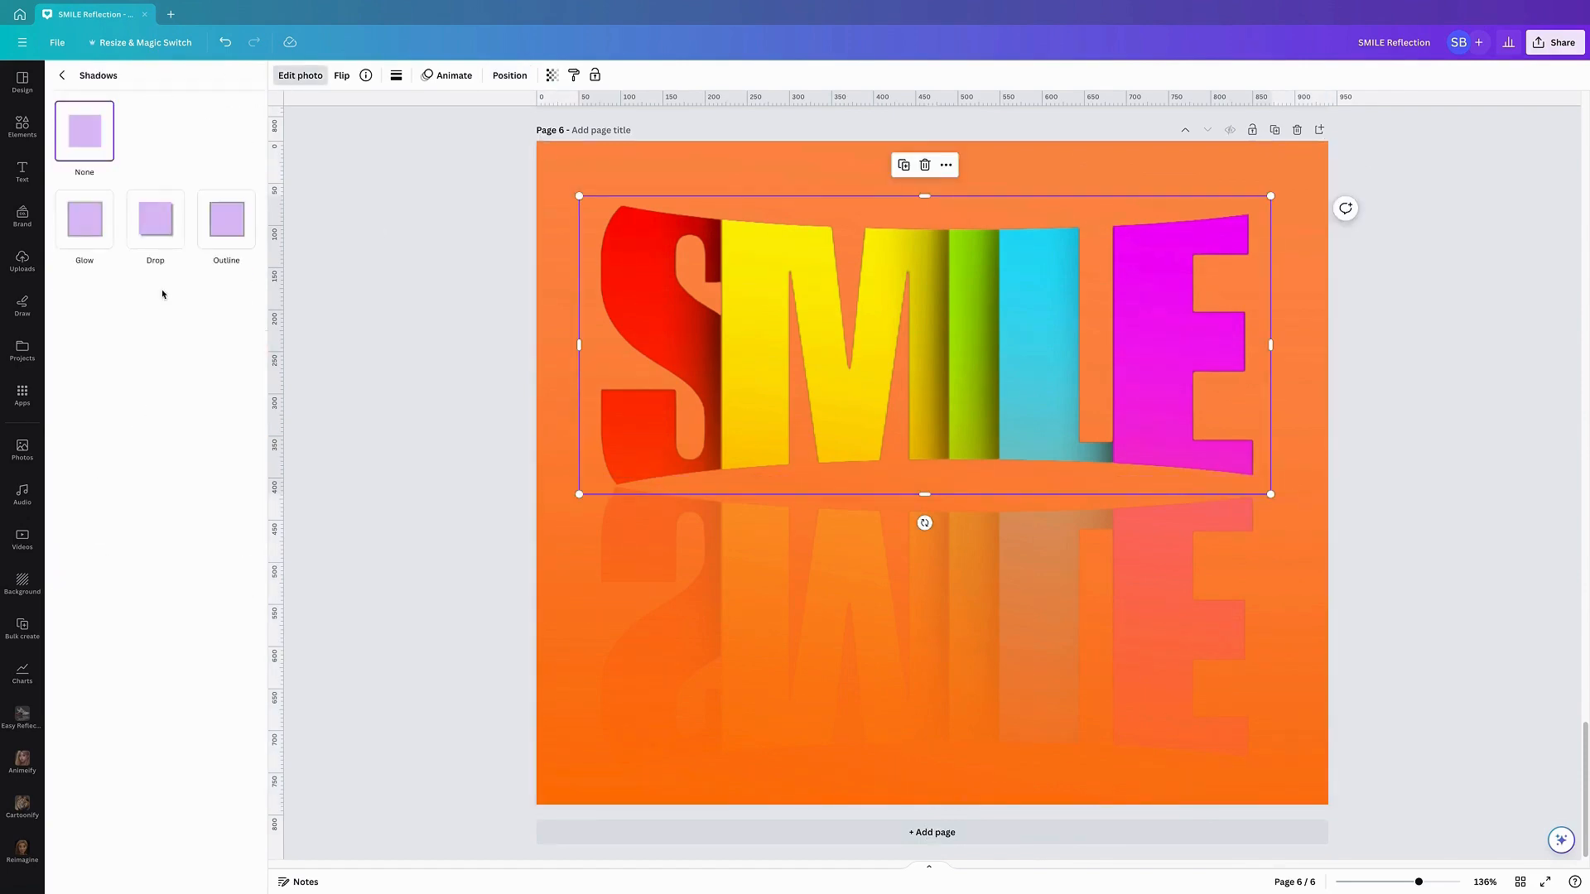
left_click(157, 215)
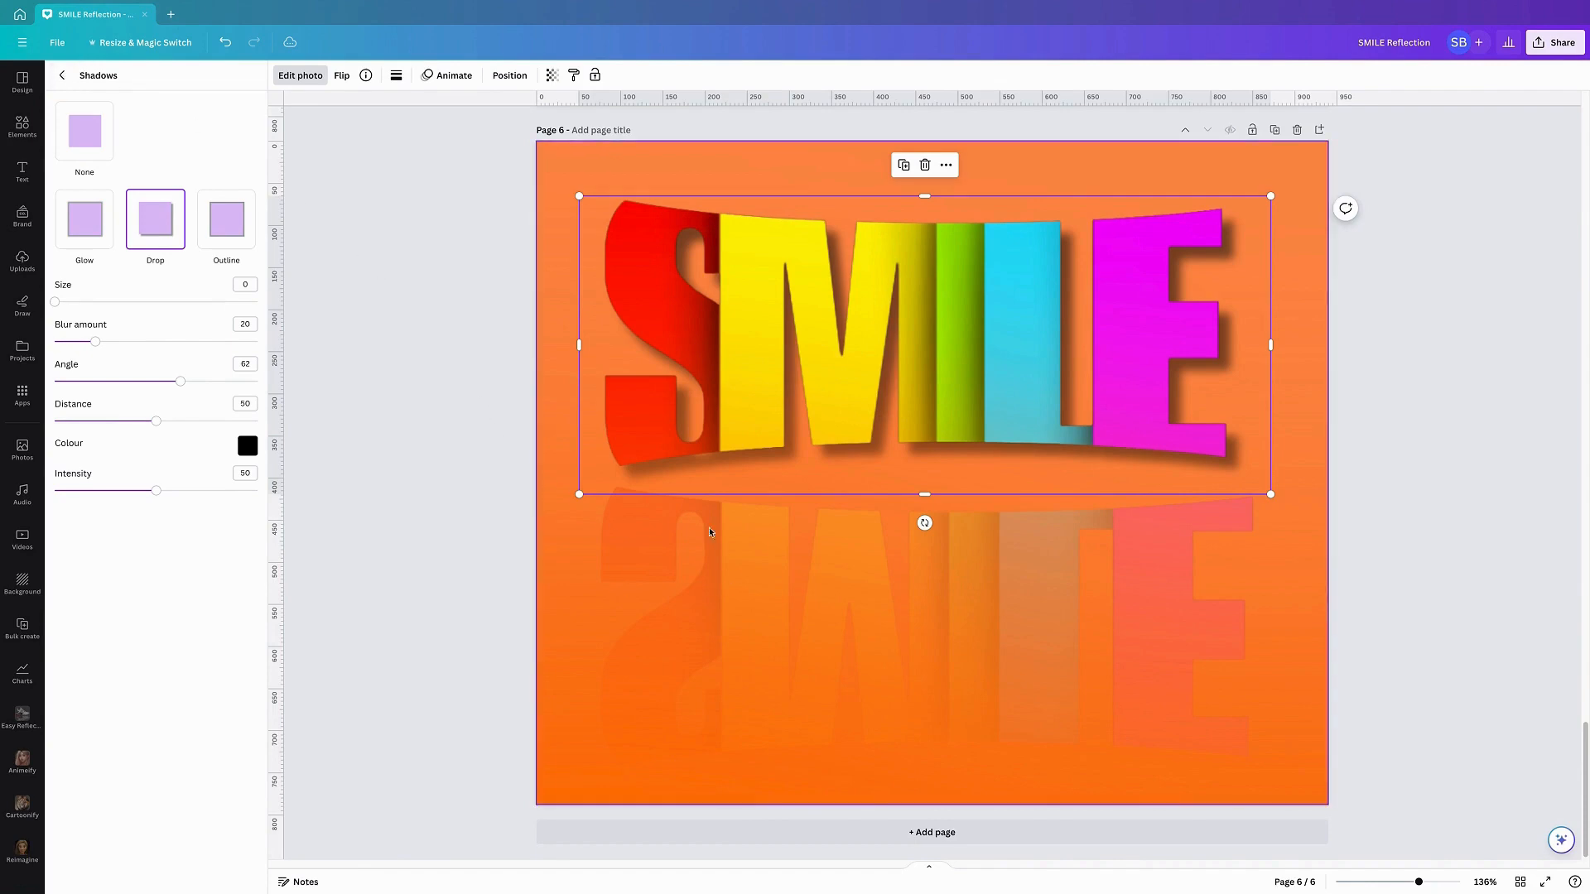
Apply the same Drop shadow effect with default settings to the faded, flipped SMILE image
left_click(729, 570)
right_click(729, 569)
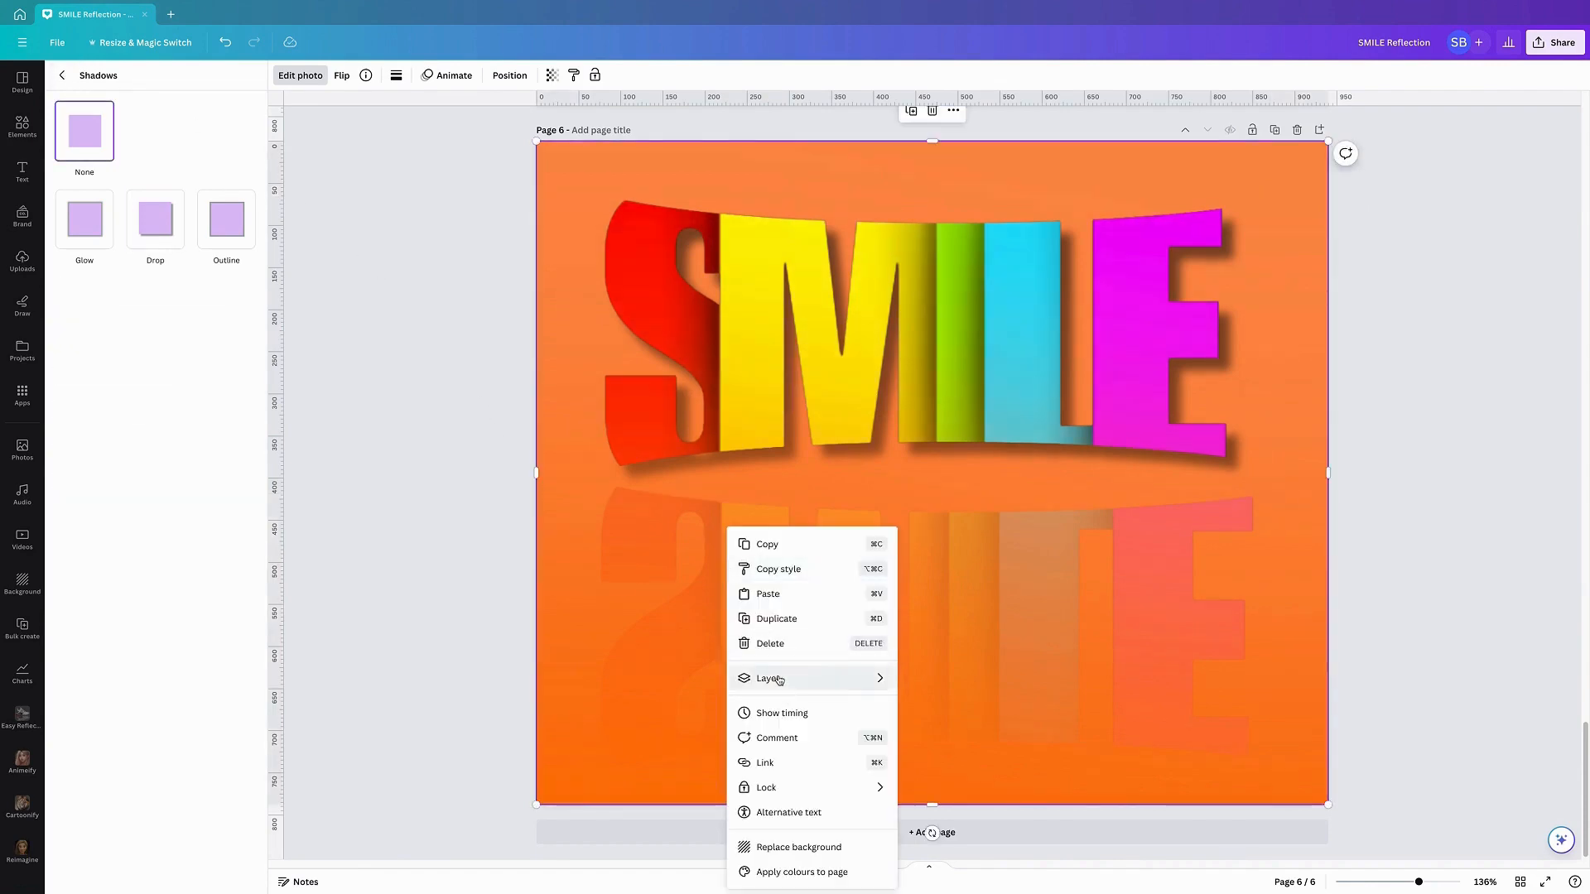
mouse_move(784, 684)
left_click(948, 778)
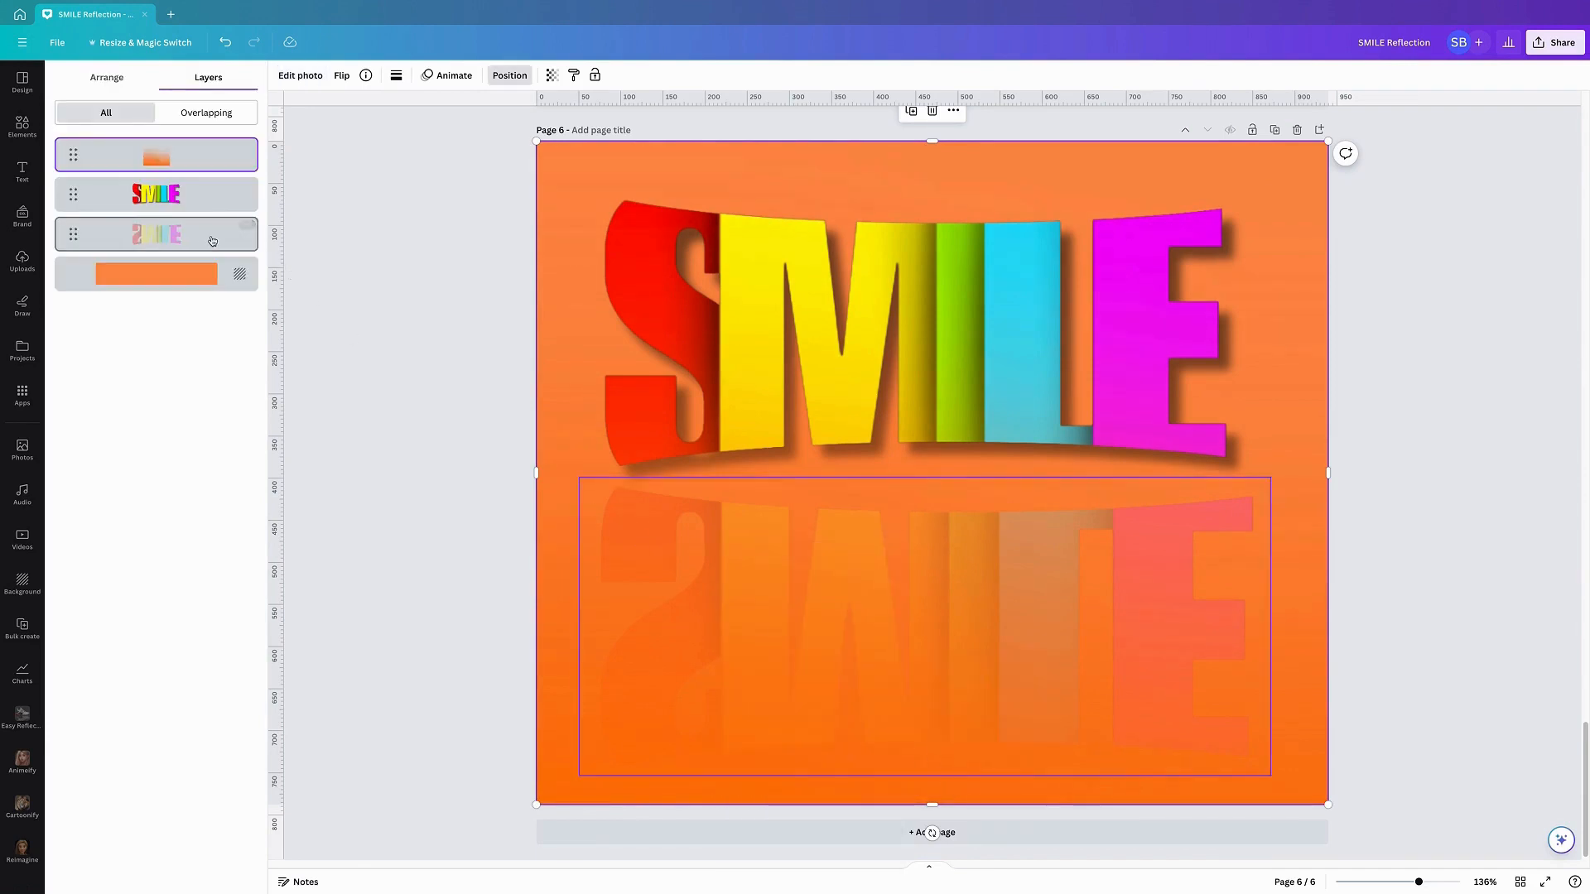
left_click(201, 240)
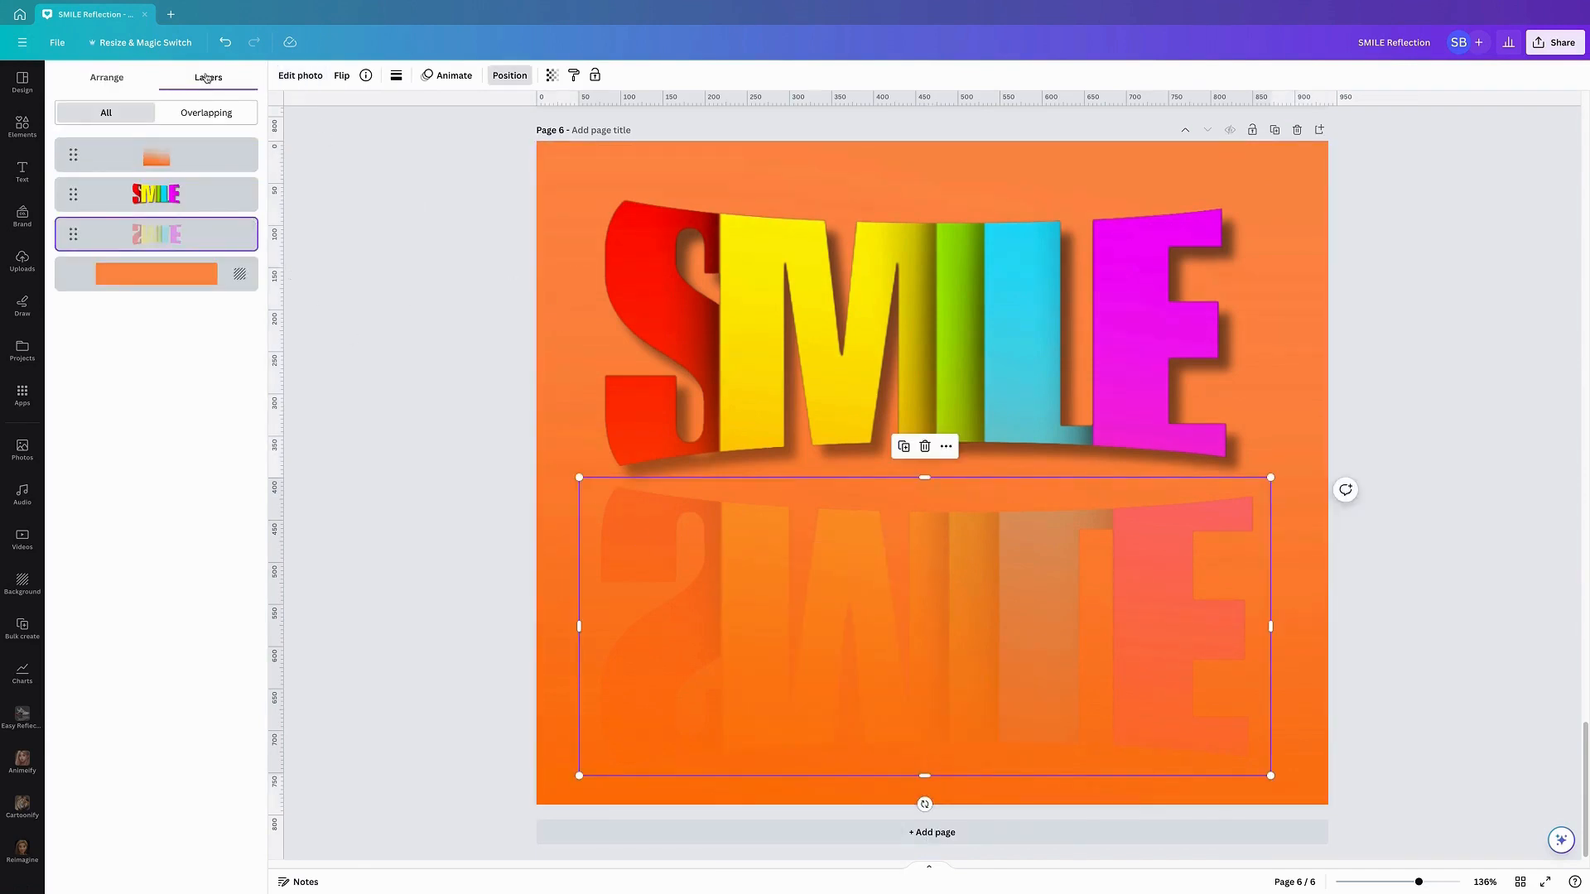
left_click(302, 76)
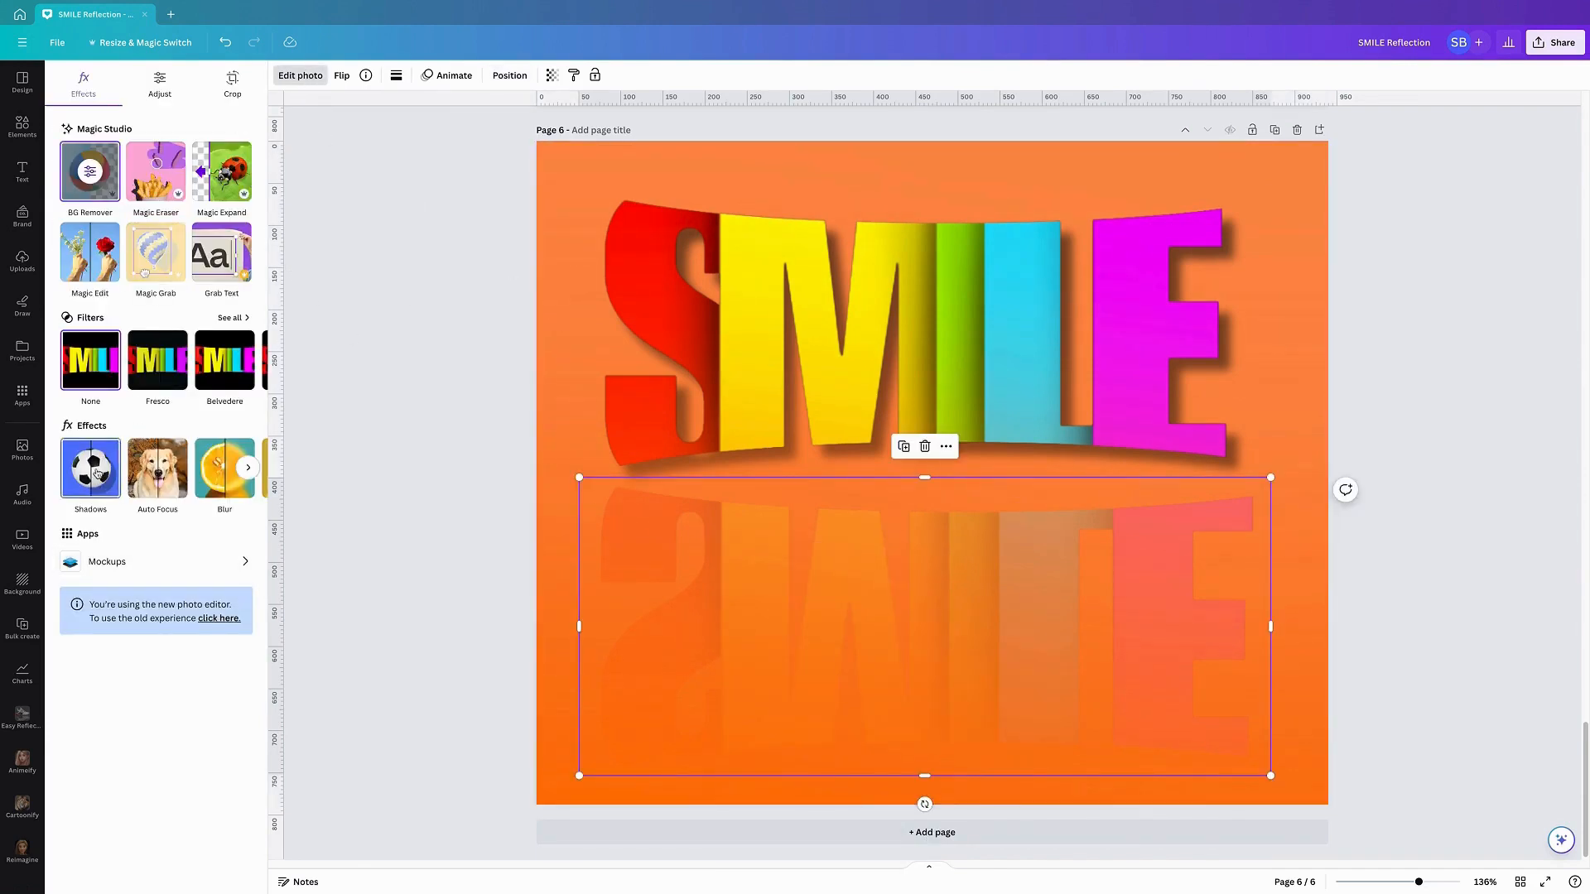
left_click(96, 473)
left_click(155, 221)
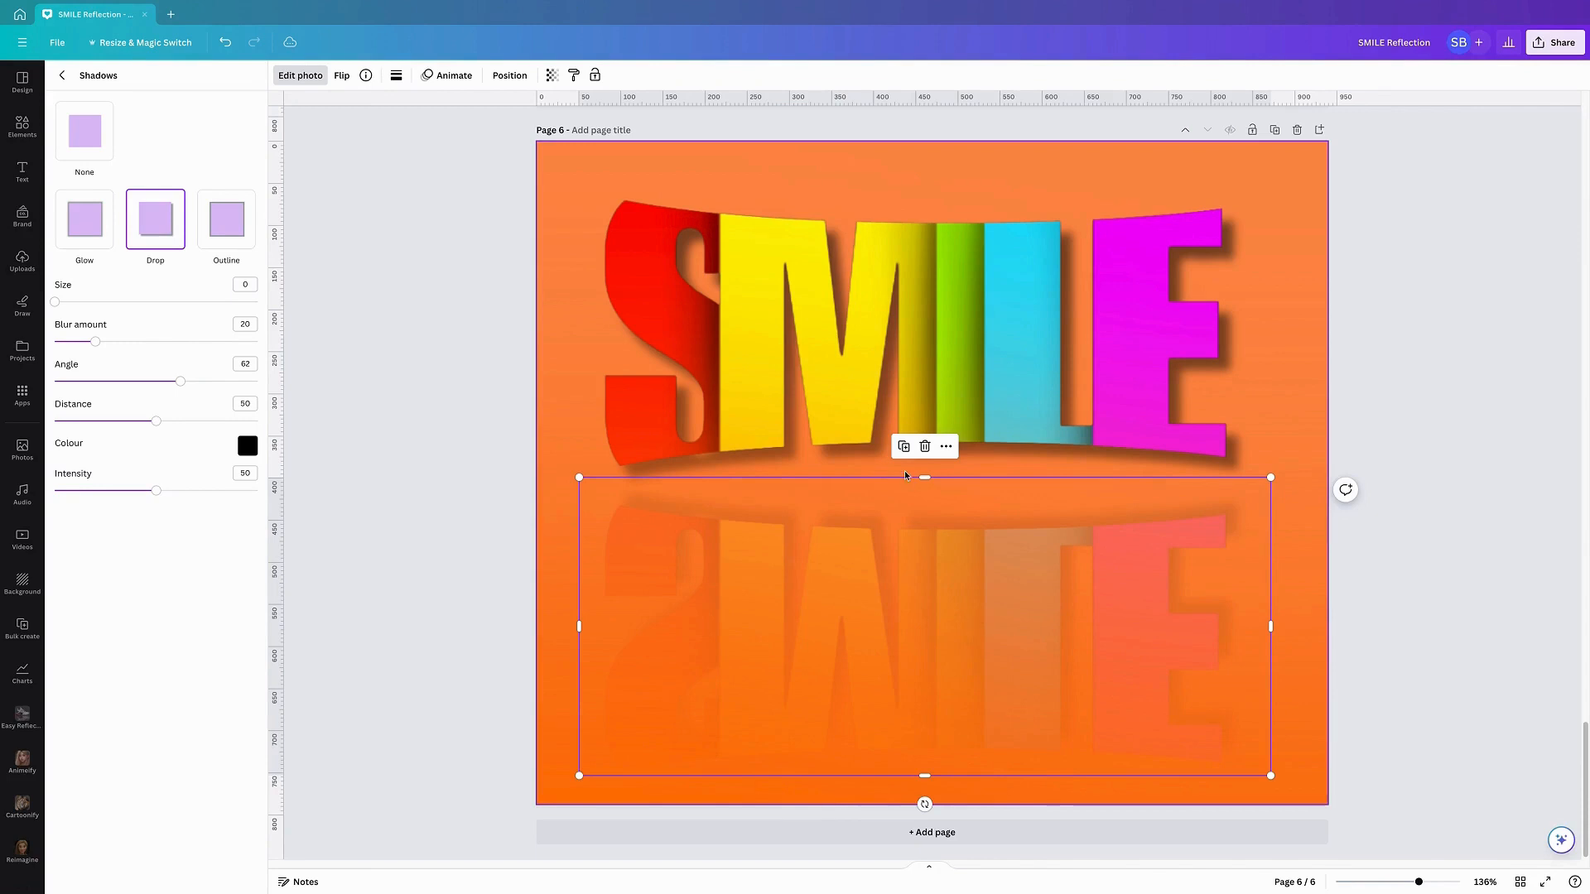
Enlarge the upright and flipped SMILE images together to the full page width and shift them up to the page's upper edge
left_click(836, 321)
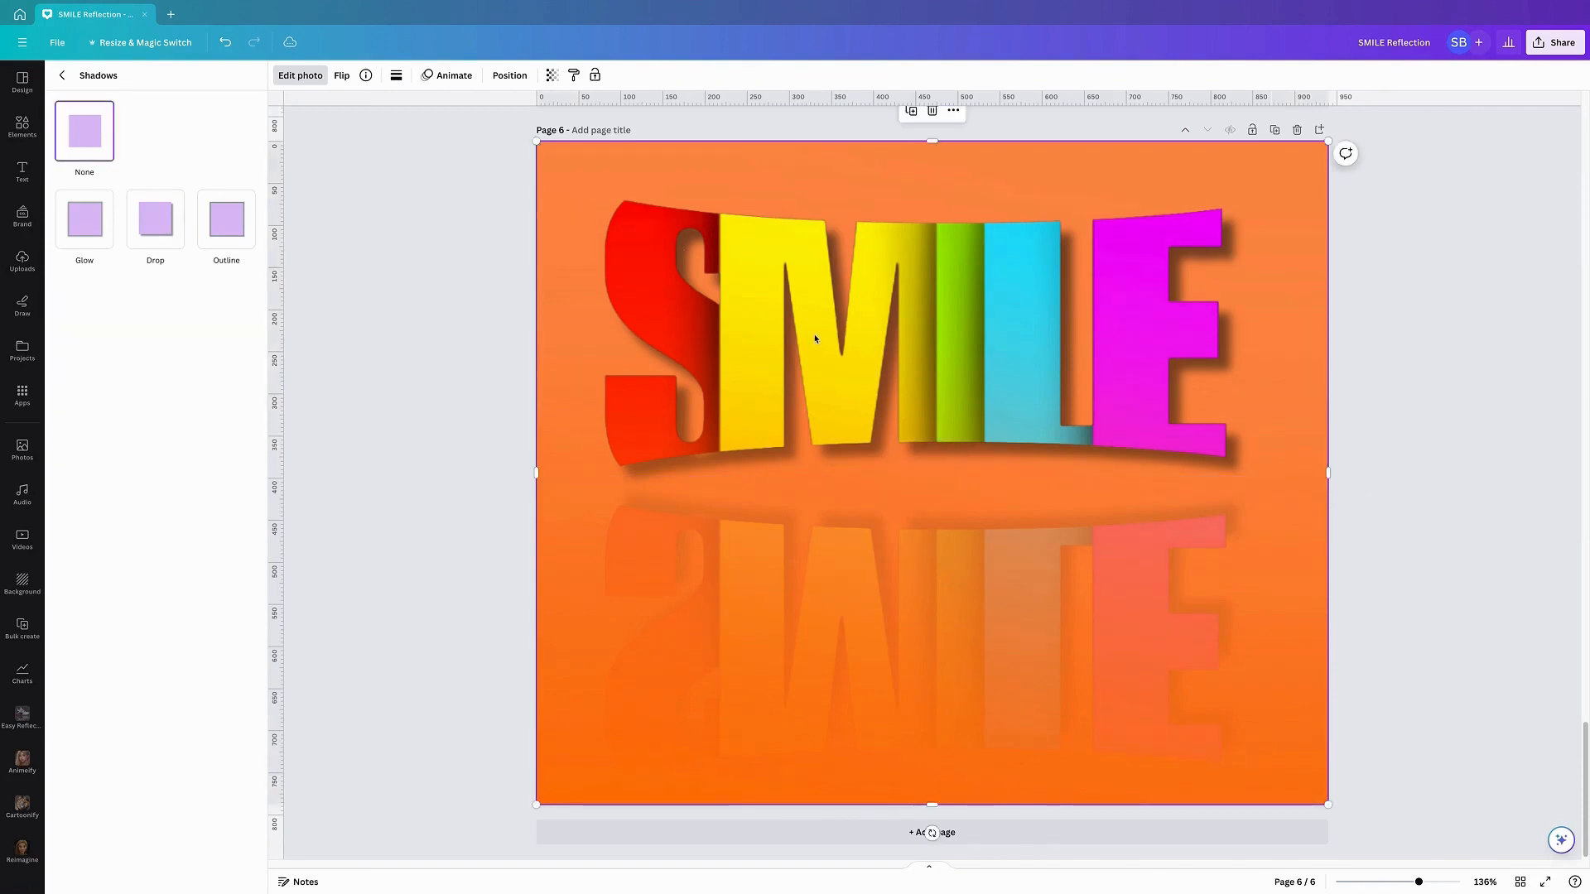
right_click(785, 375)
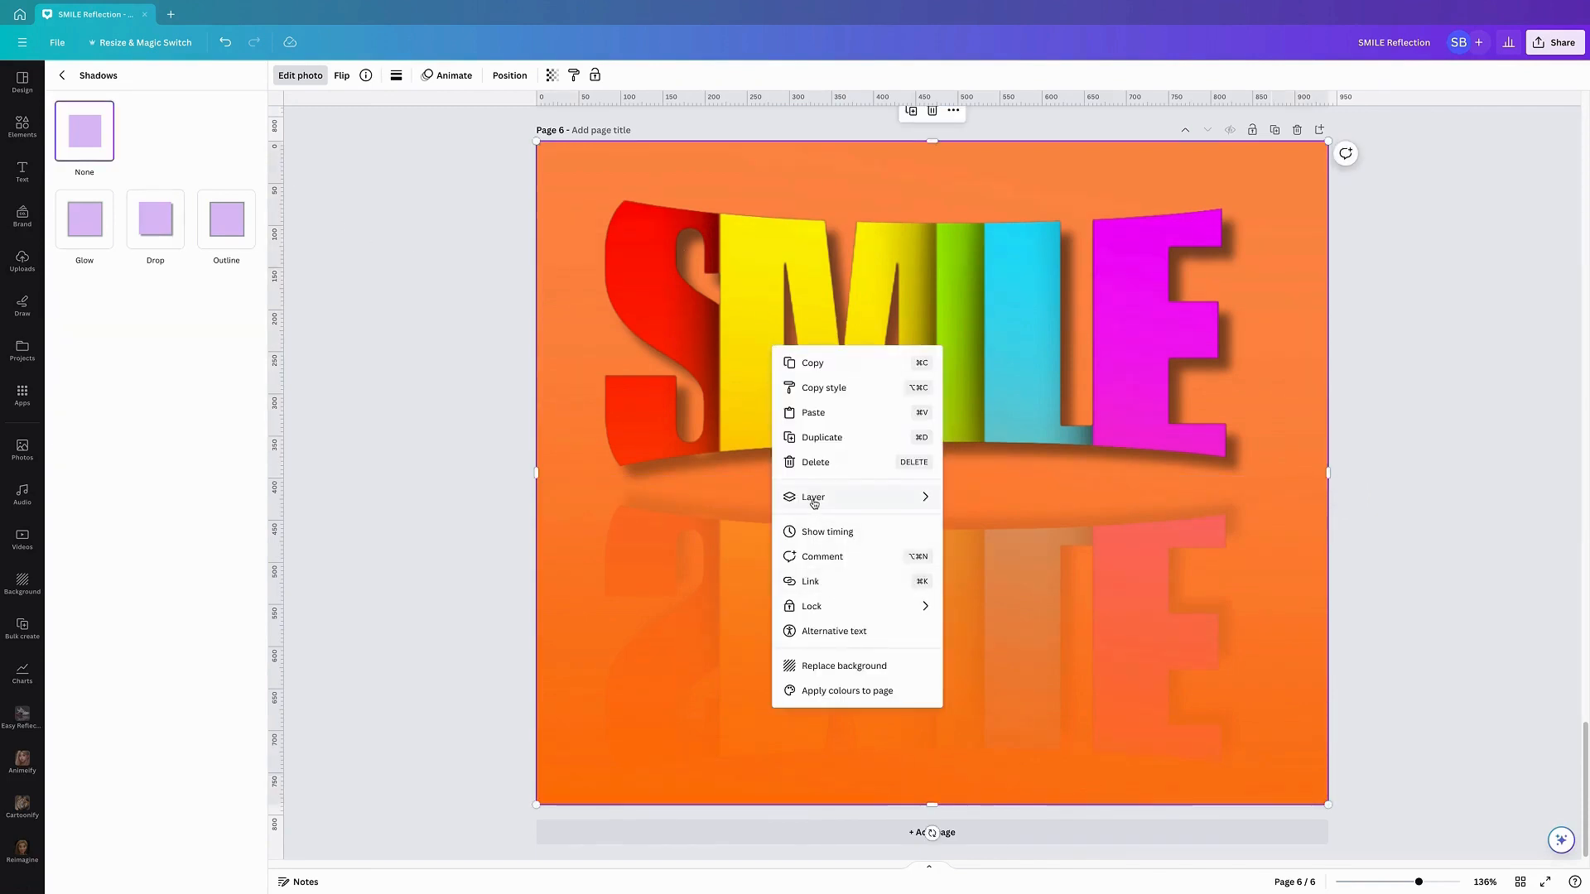
mouse_move(827, 497)
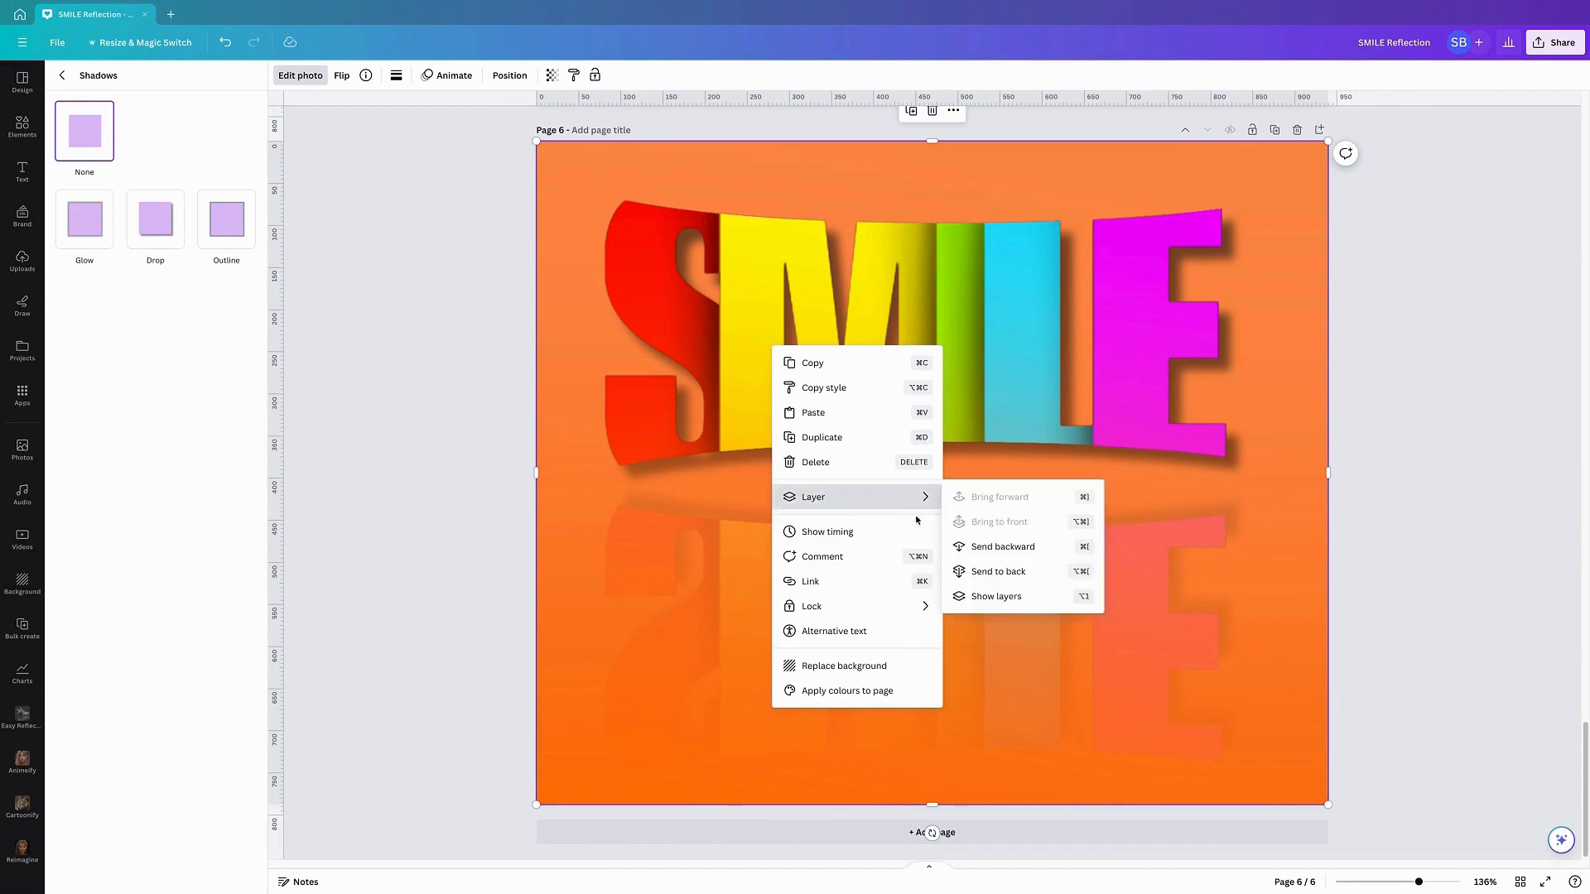
left_click(1011, 597)
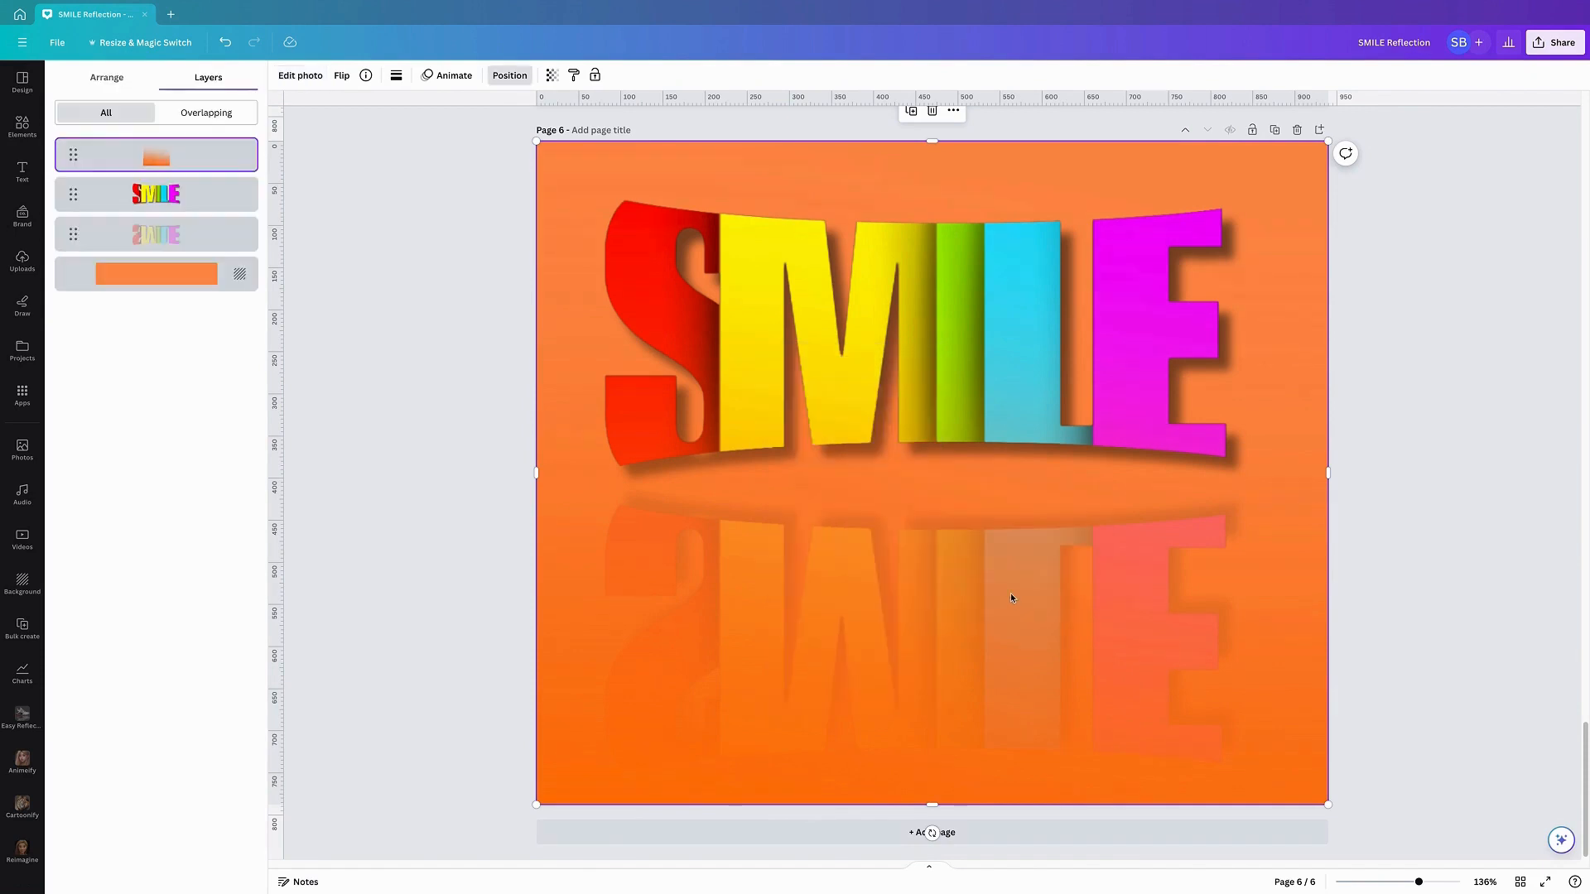
left_click(217, 237, "shift")
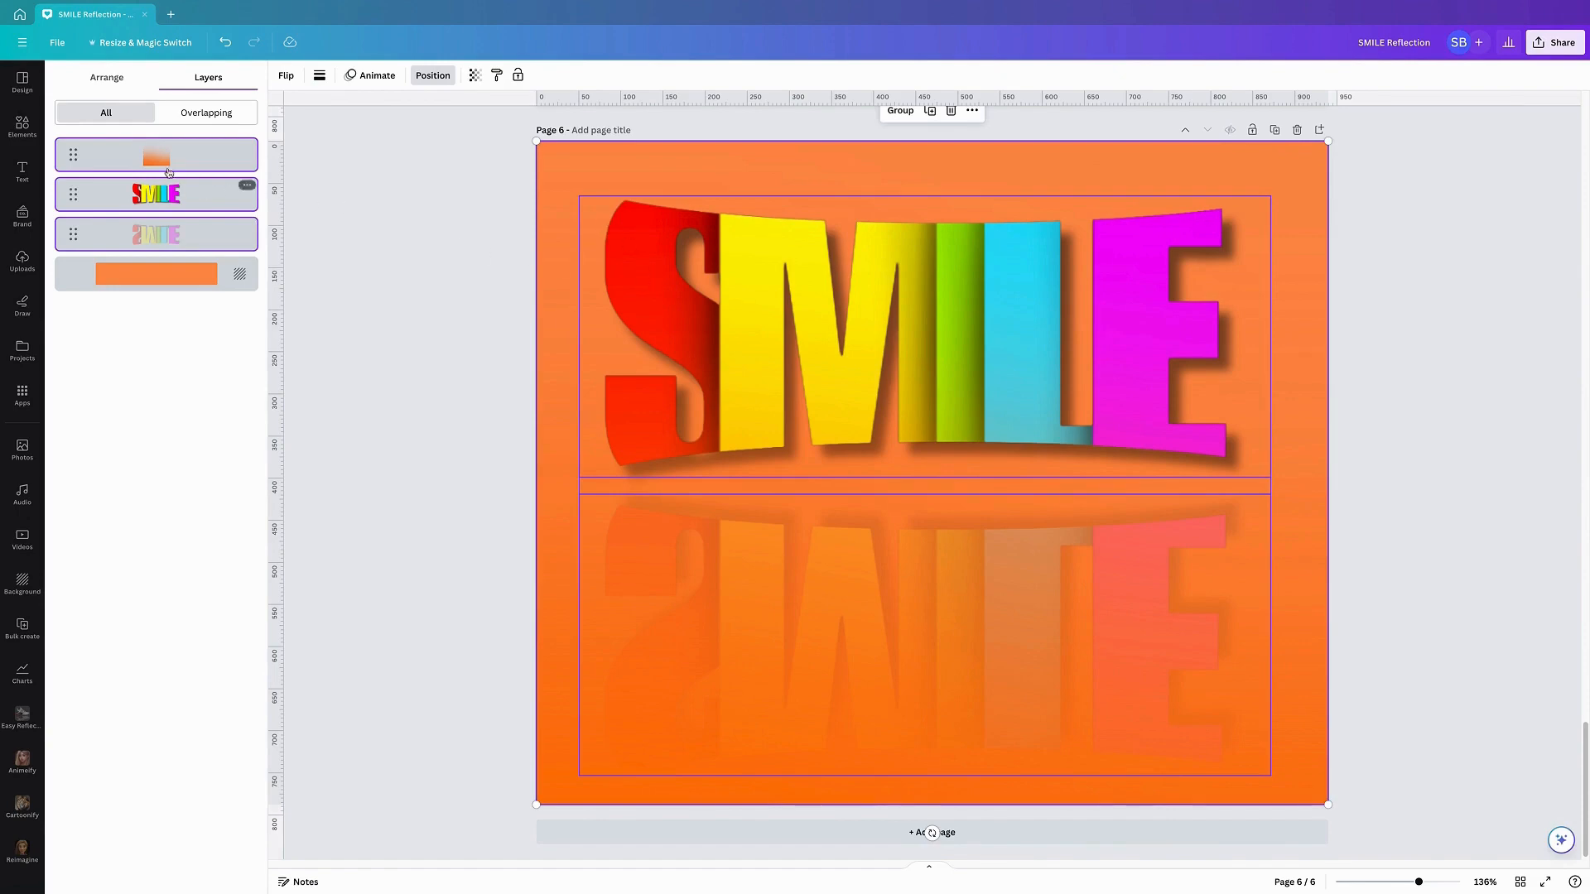
left_click(165, 197)
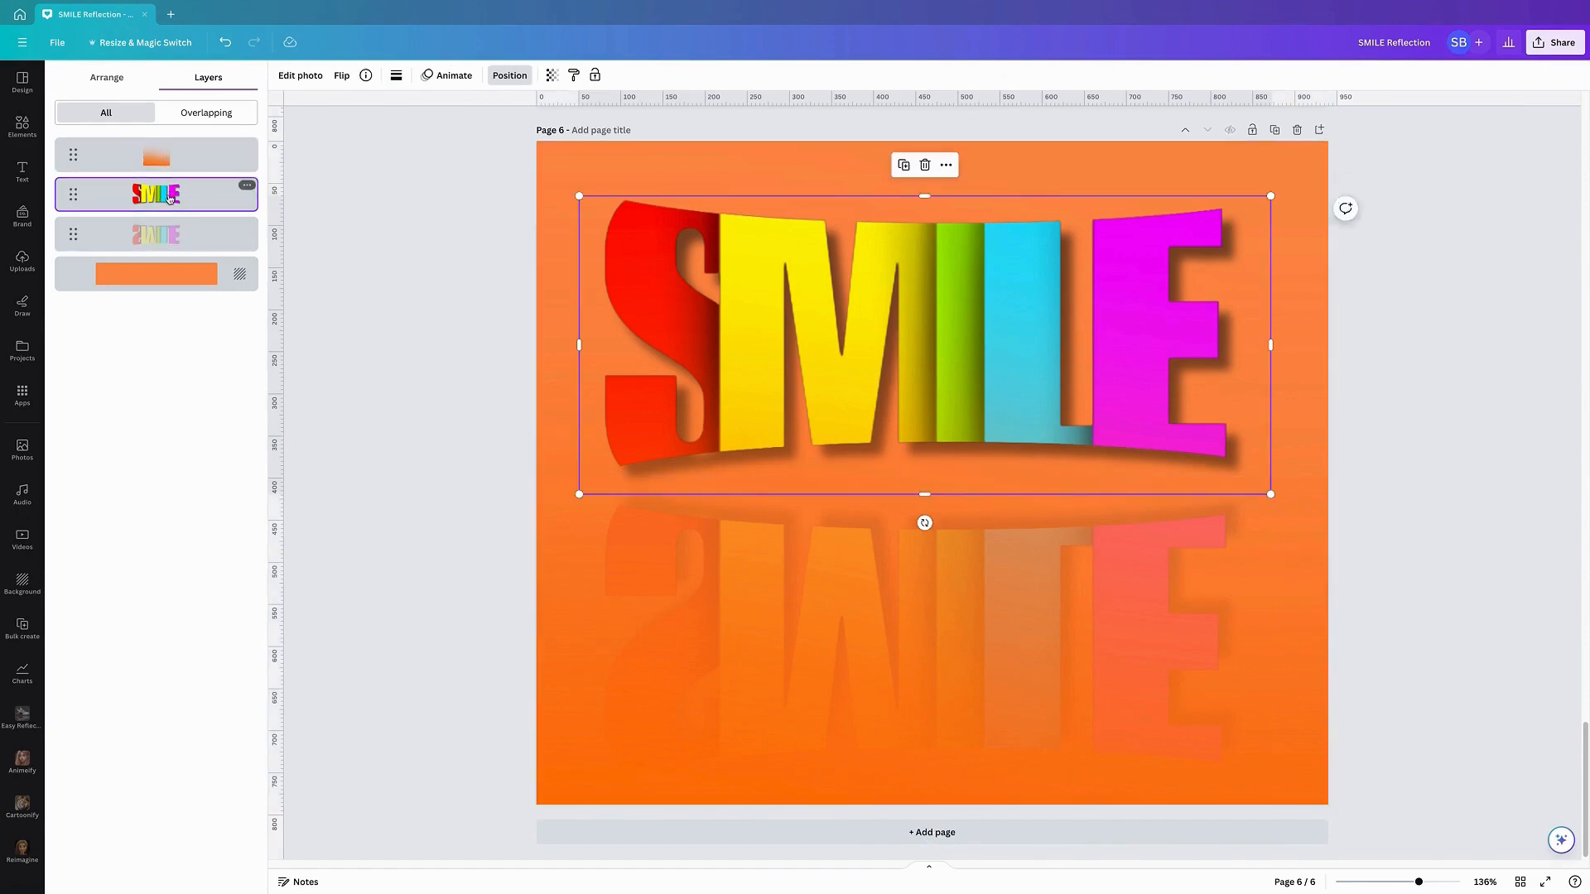
left_click(162, 241, "shift")
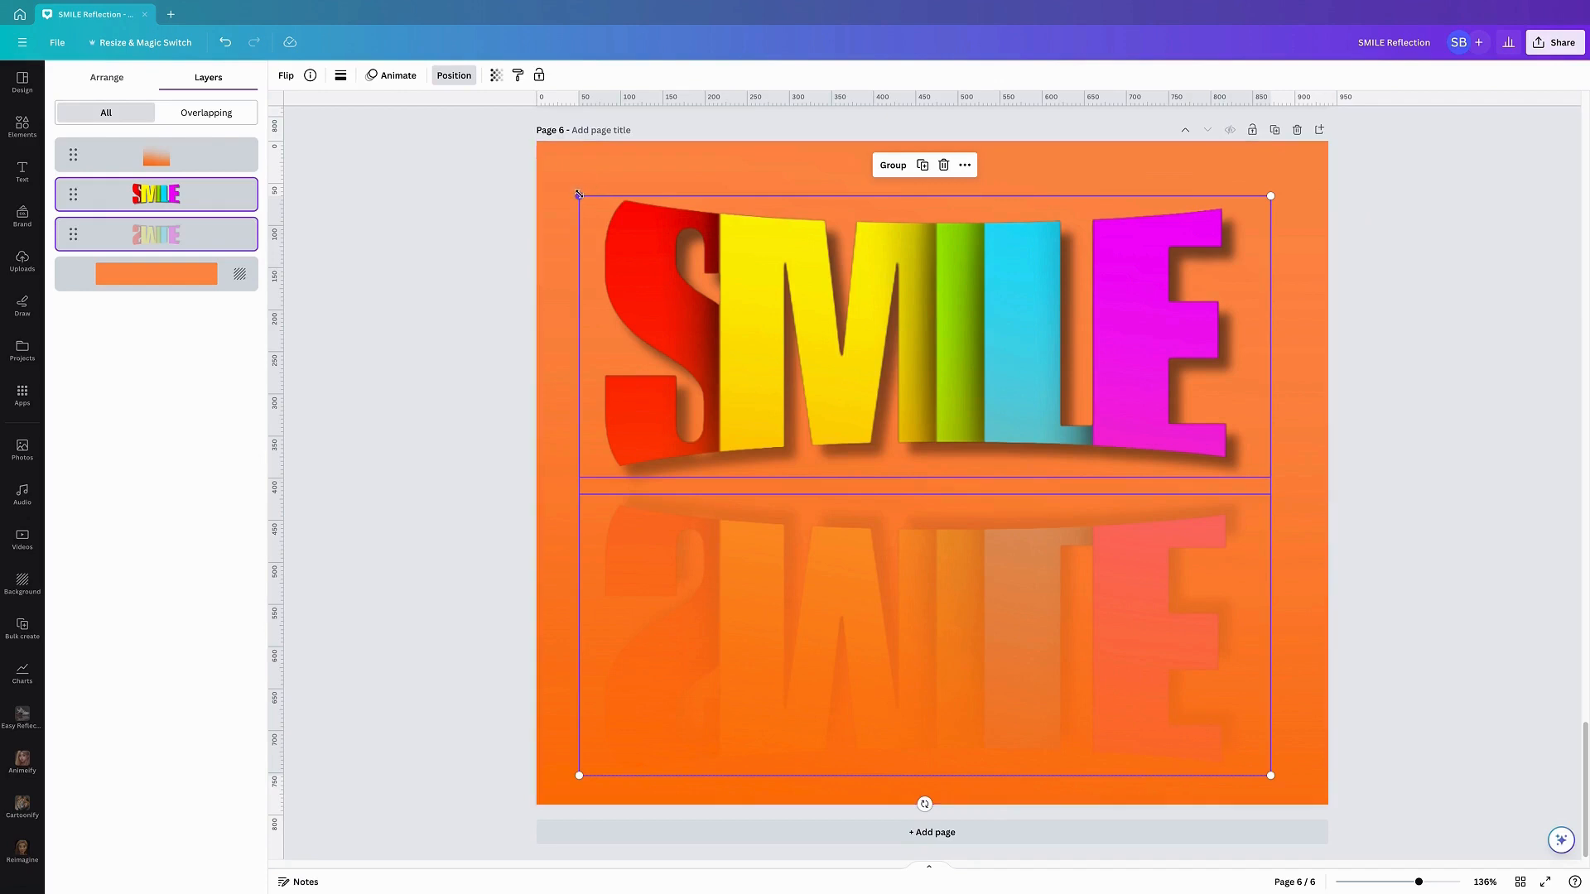
left_click_drag(579, 195, 538, 159)
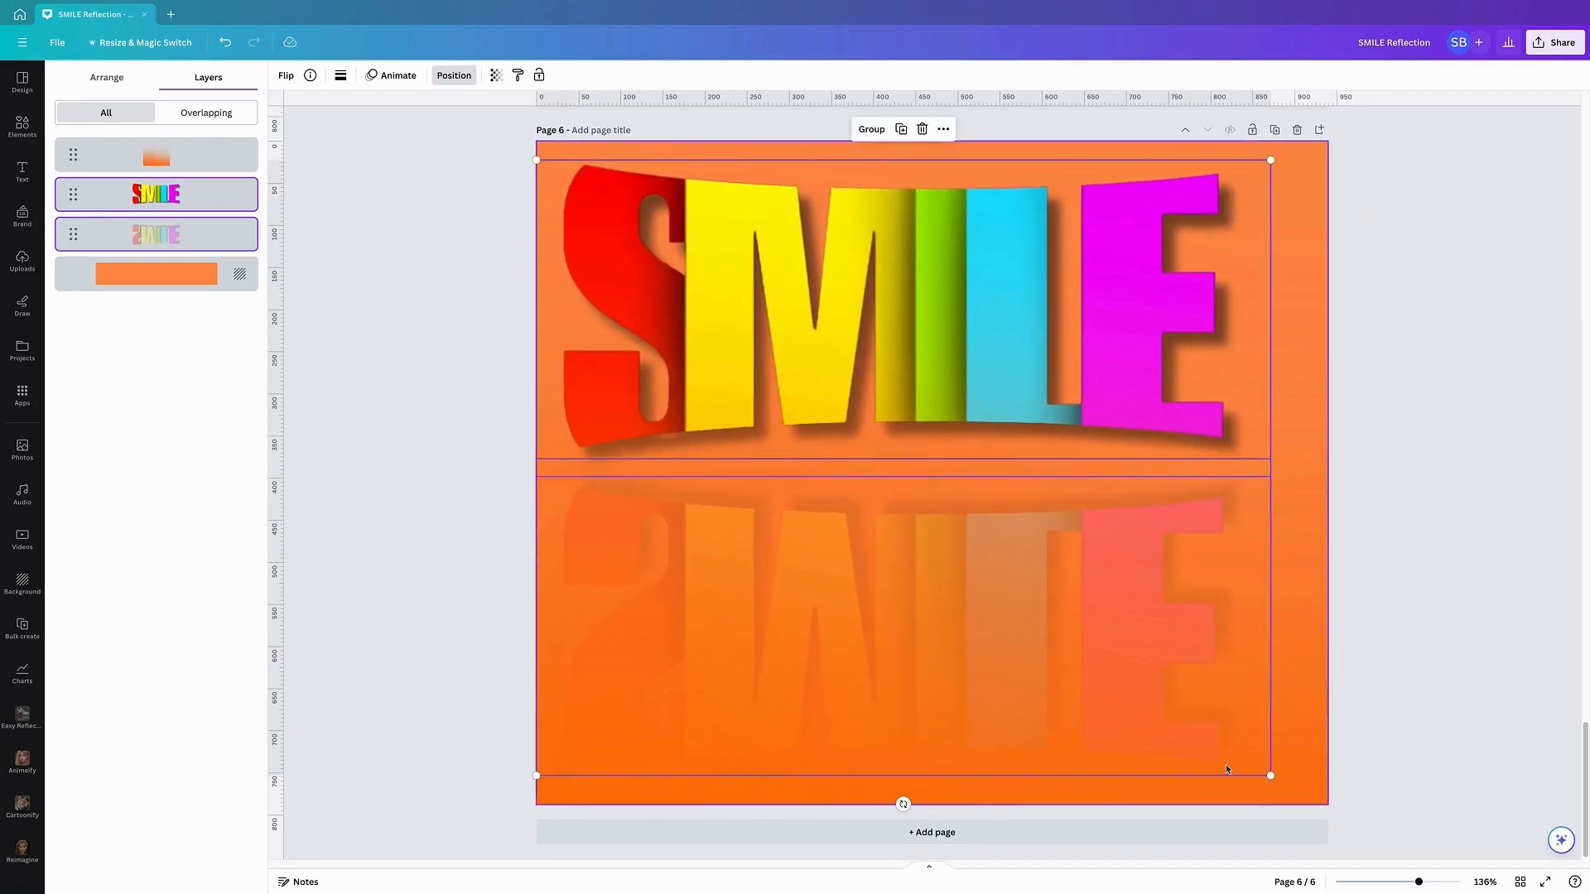
left_click_drag(1275, 779, 1340, 815)
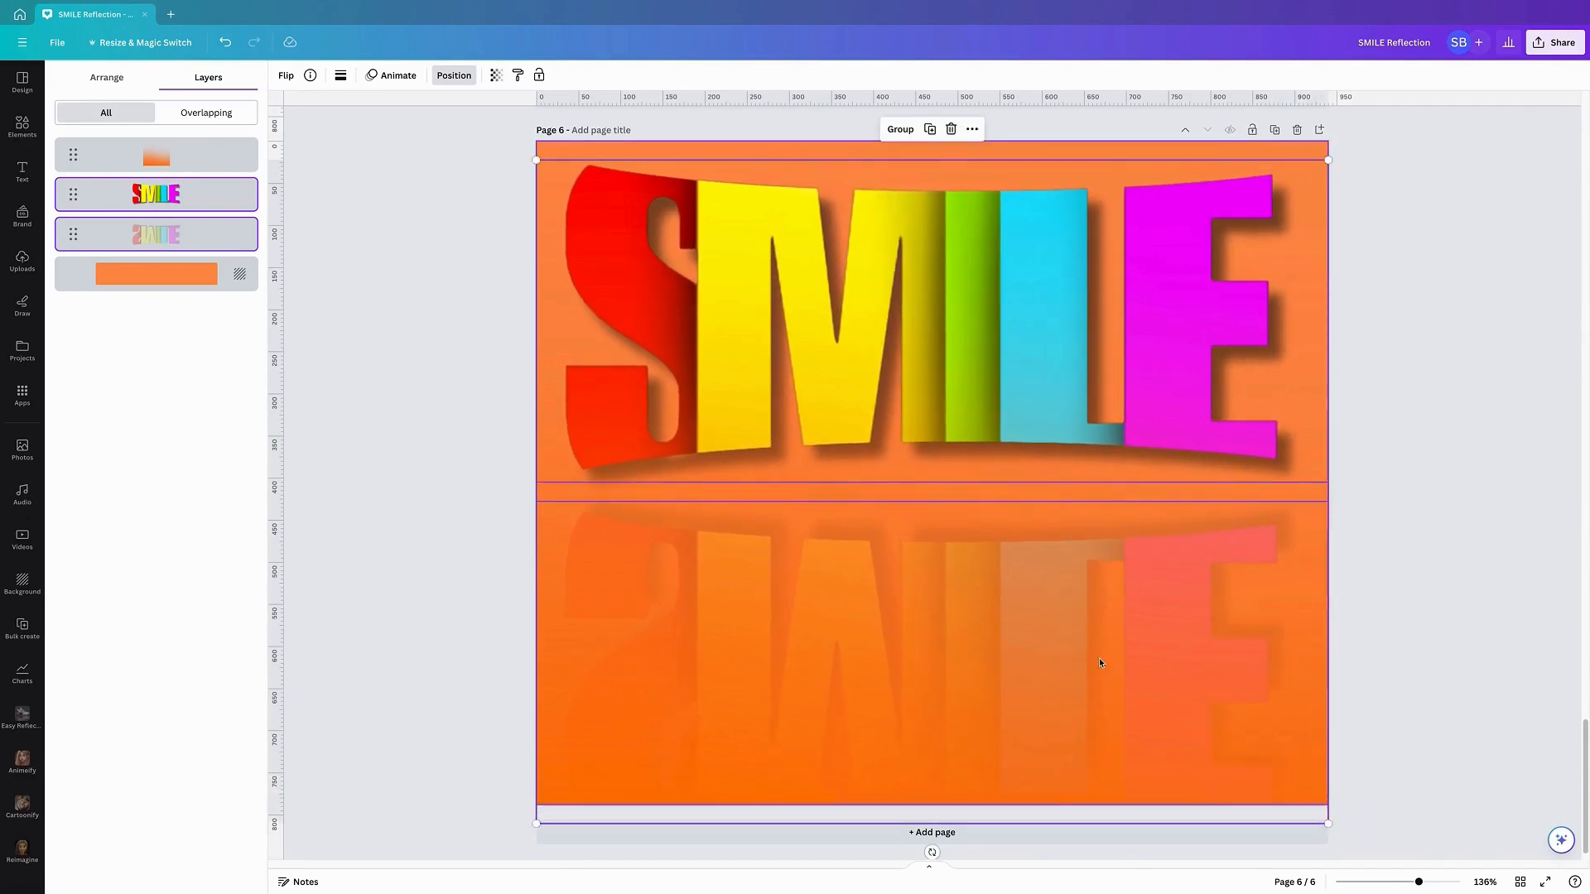
left_click_drag(1088, 671, 1087, 649)
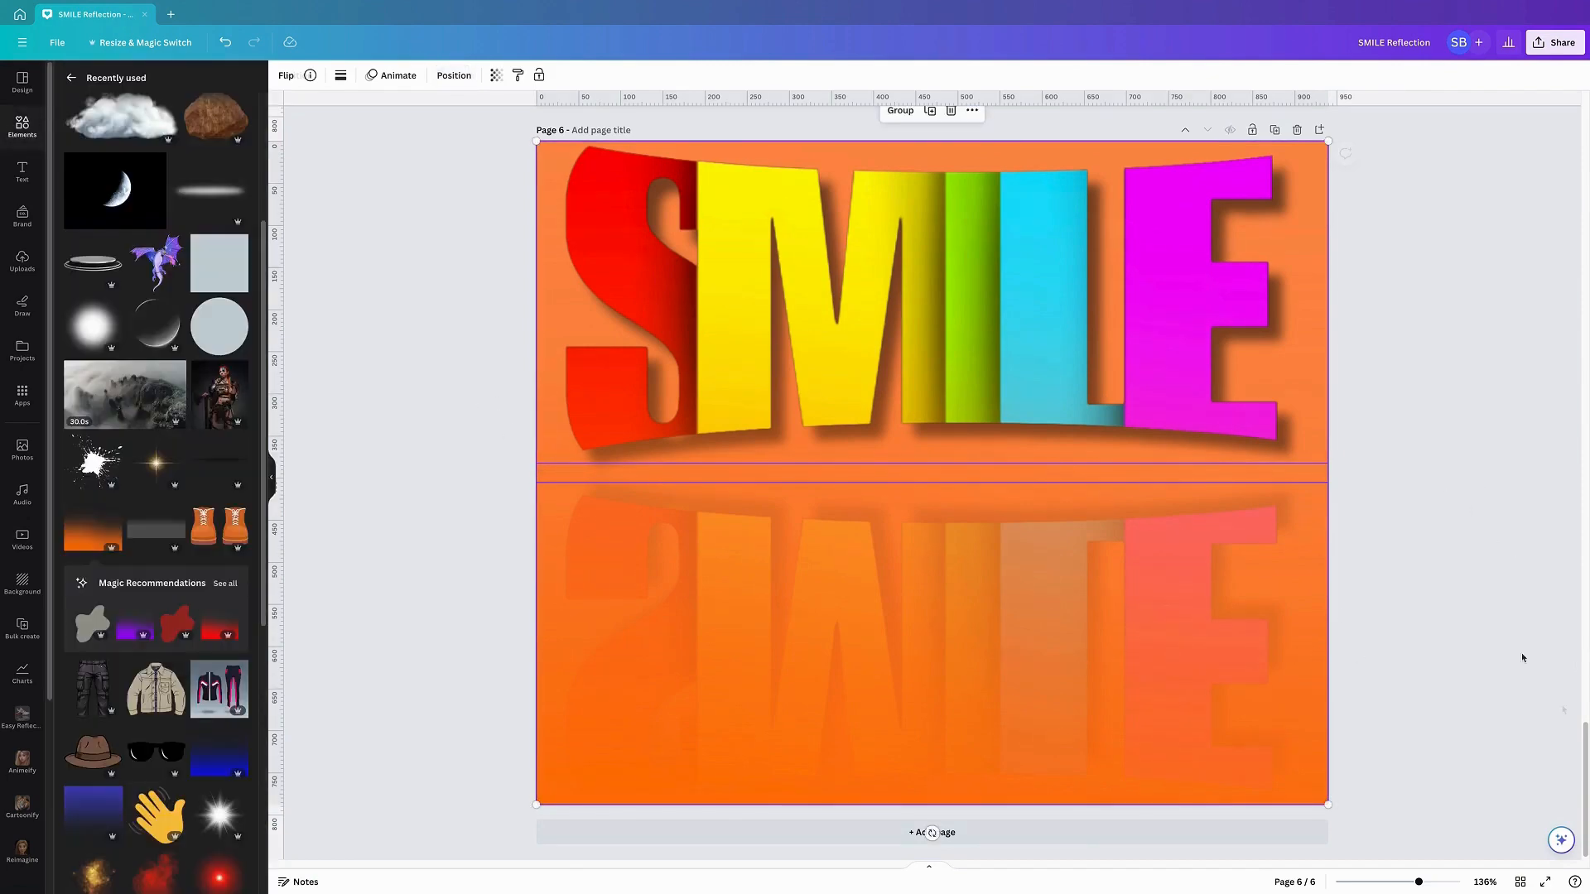
Add the recently used golden light flare to page 6, centred at the top of the SMILE lettering as on page 3
scroll(1214, 607, "up", 15)
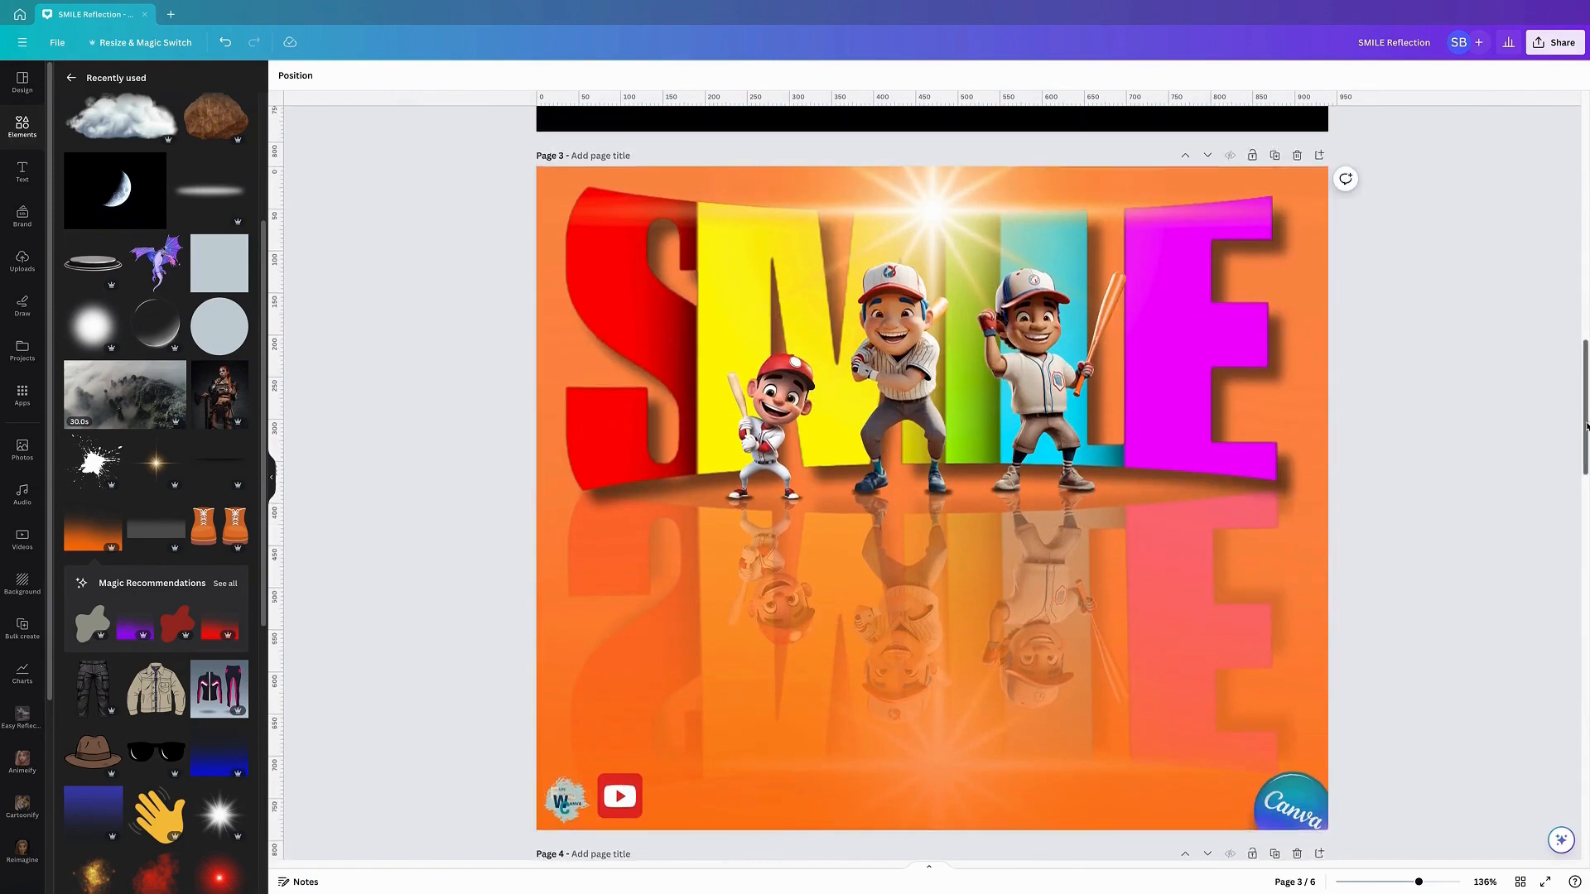
left_click_drag(1586, 427, 1586, 808)
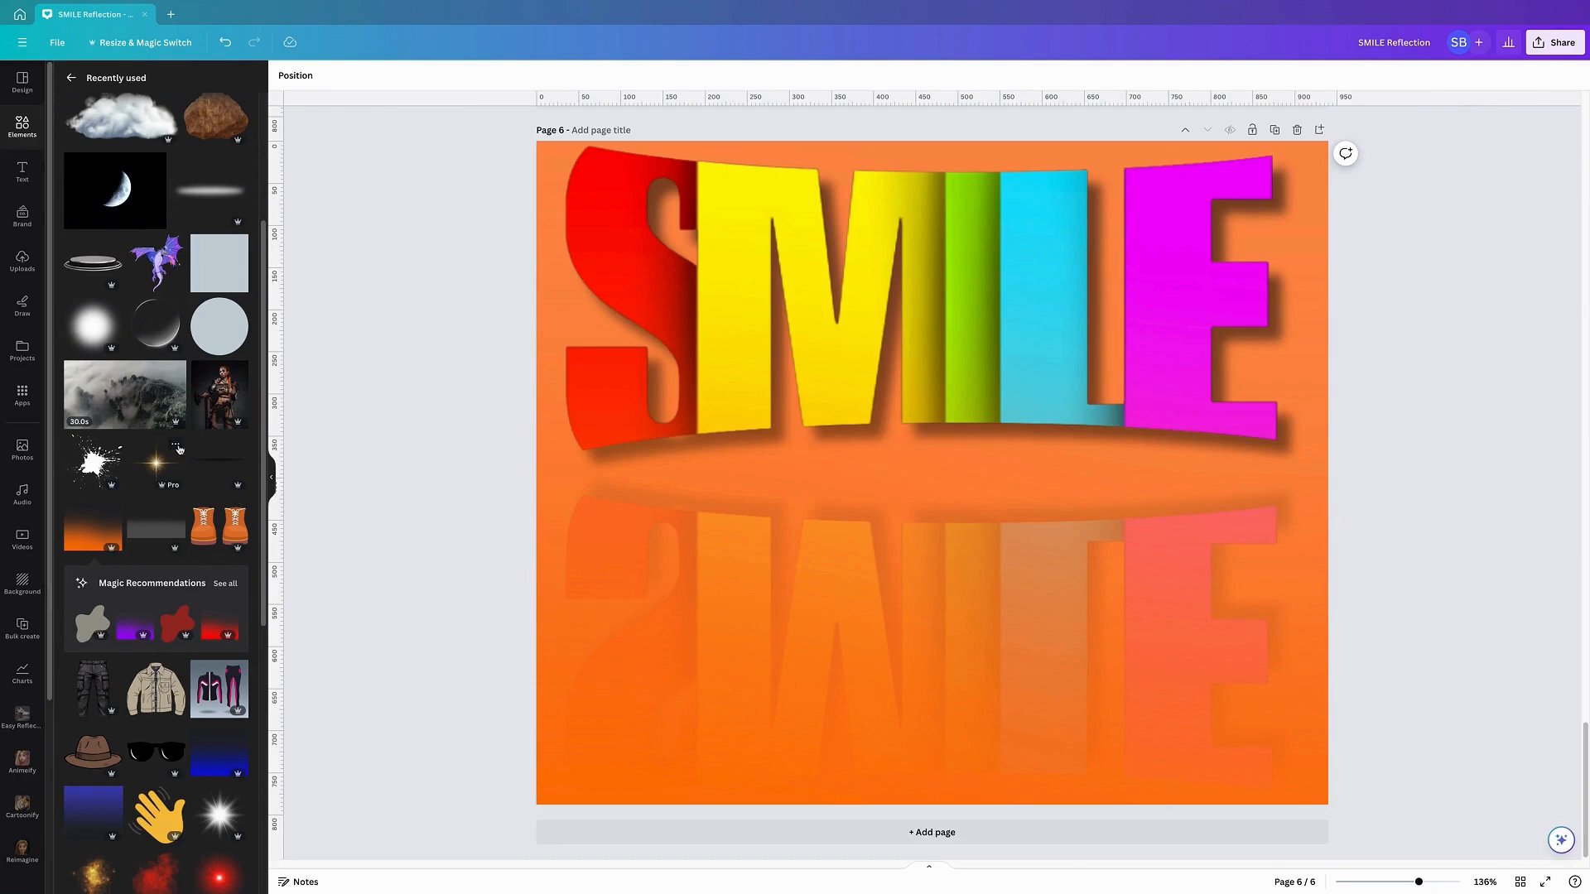
left_click(177, 448)
left_click(155, 465)
left_click(156, 466)
left_click_drag(930, 472, 928, 166)
Move the light flare between the upright SMILE image and its reflection in the layer order
right_click(928, 163)
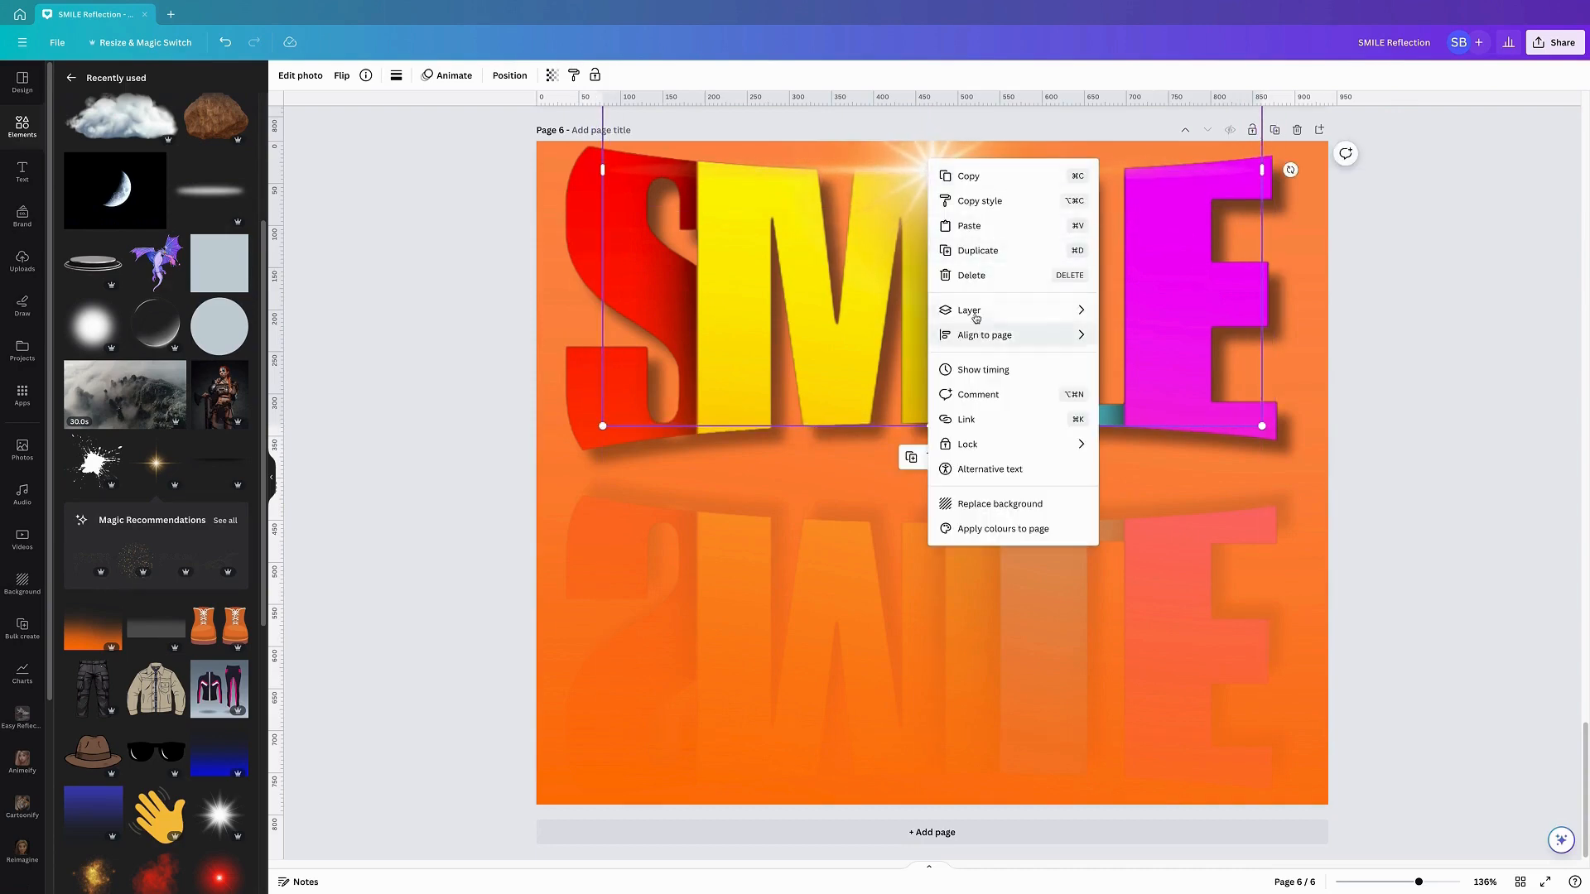
mouse_move(994, 311)
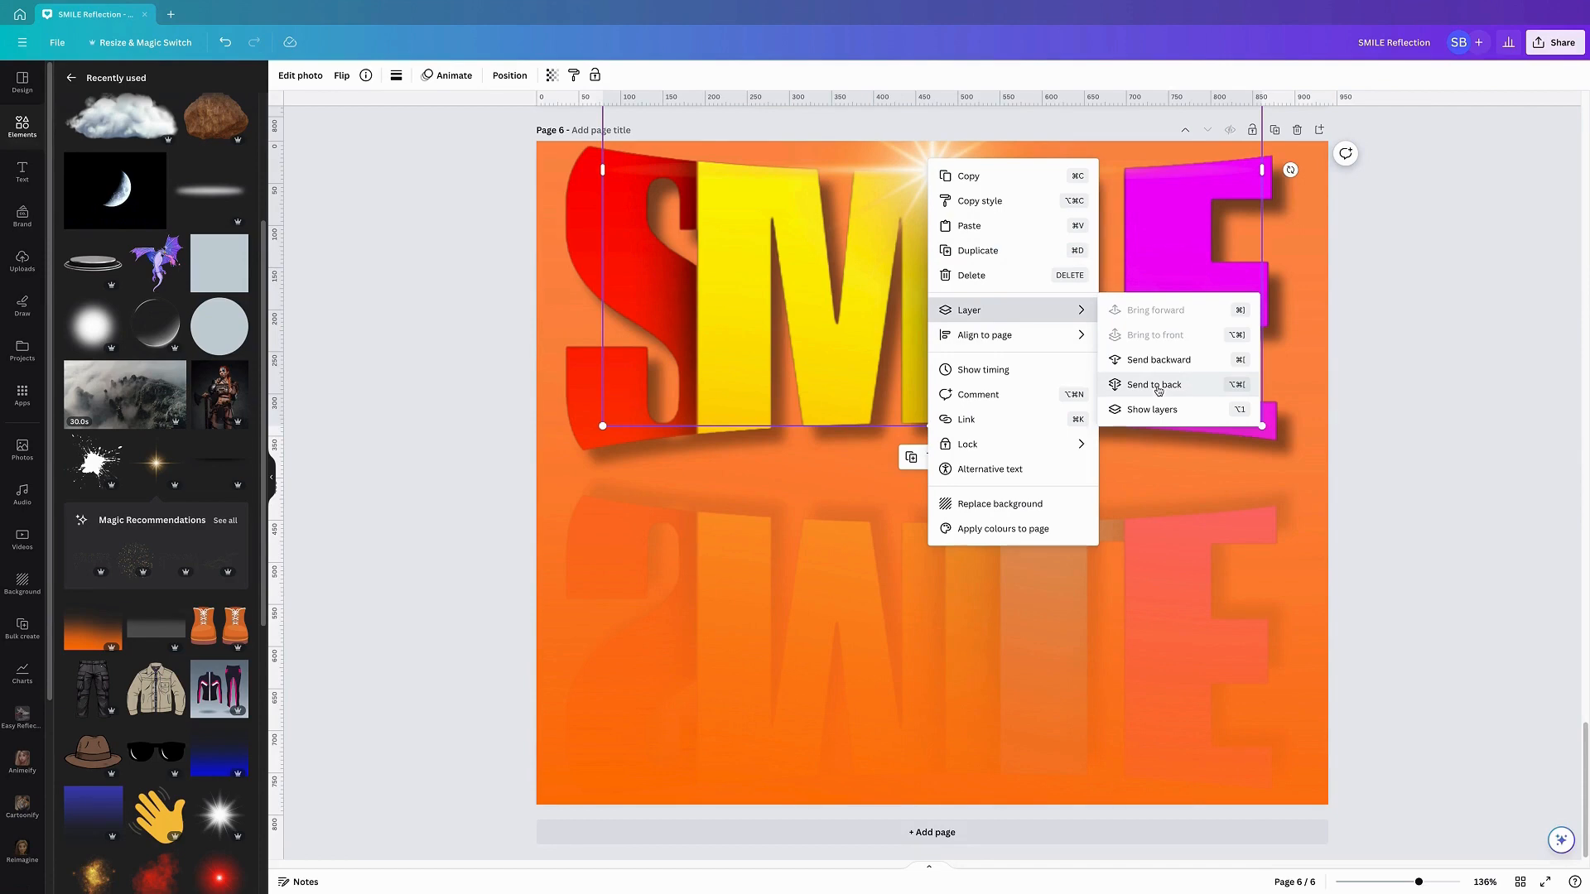
left_click(1158, 385)
right_click(922, 159)
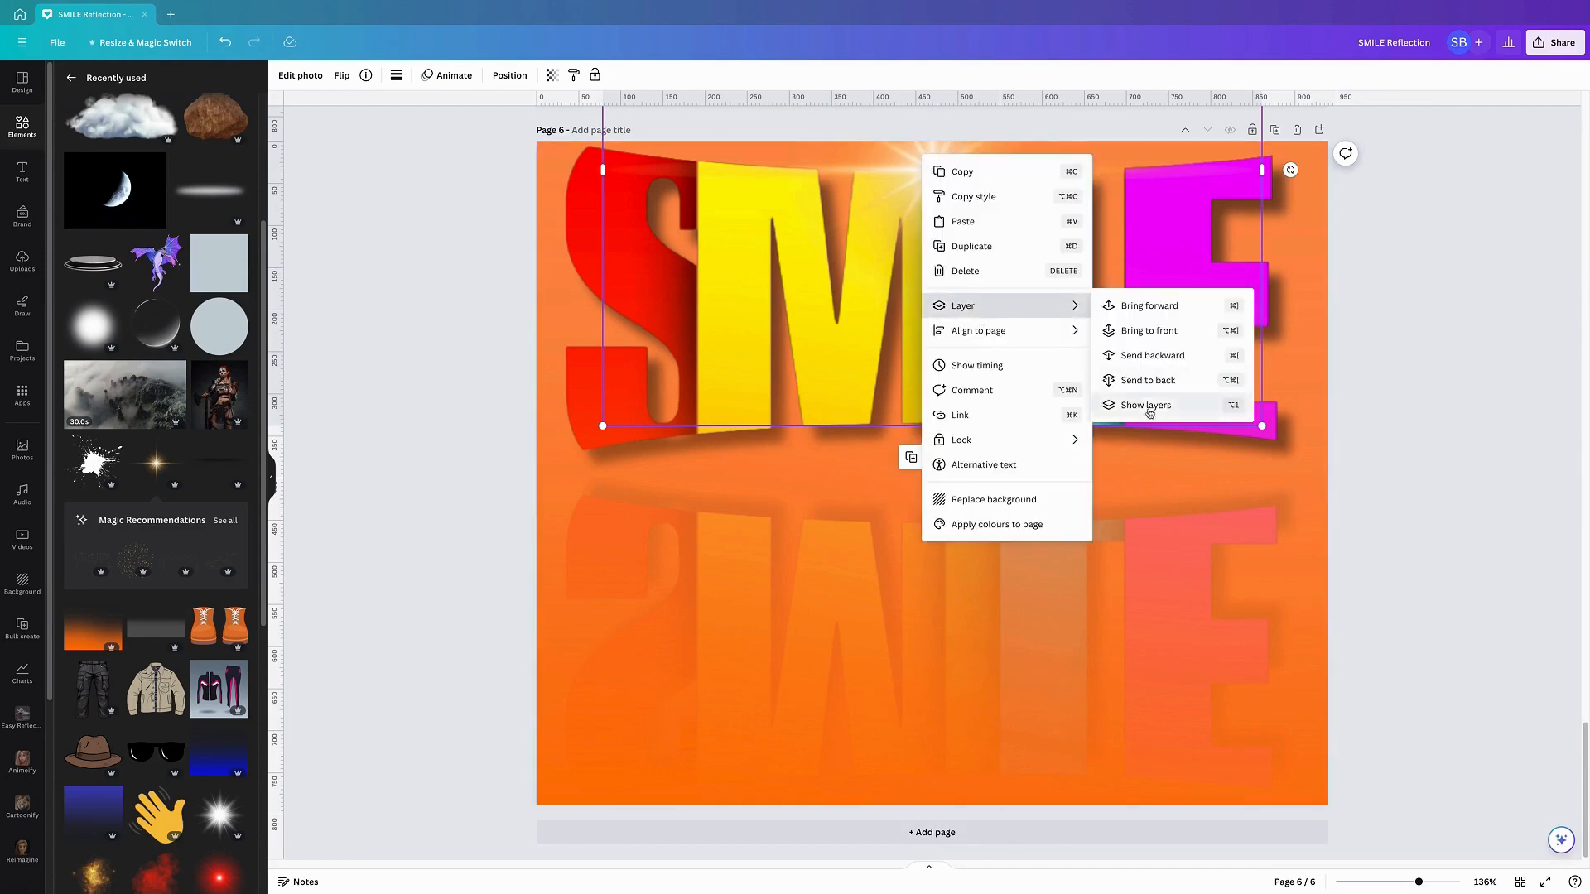
left_click(1149, 406)
left_click_drag(166, 195, 169, 249)
Duplicate the light flare, place the copy beneath the reflection layer and move it to the lower centre of the page
right_click(200, 242)
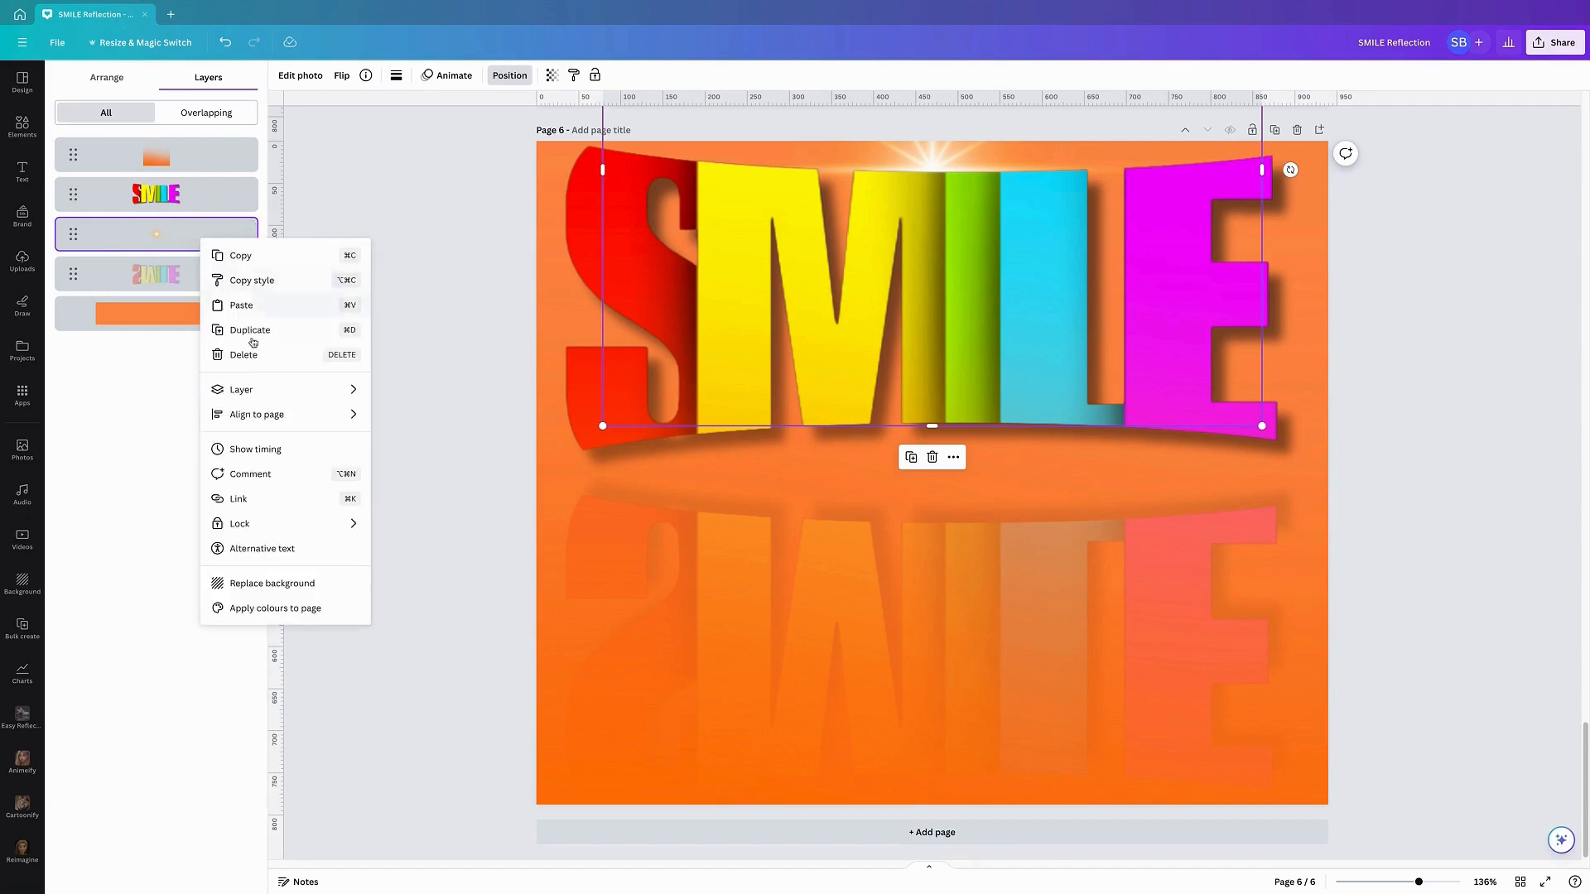
left_click(251, 334)
left_click_drag(171, 155, 181, 327)
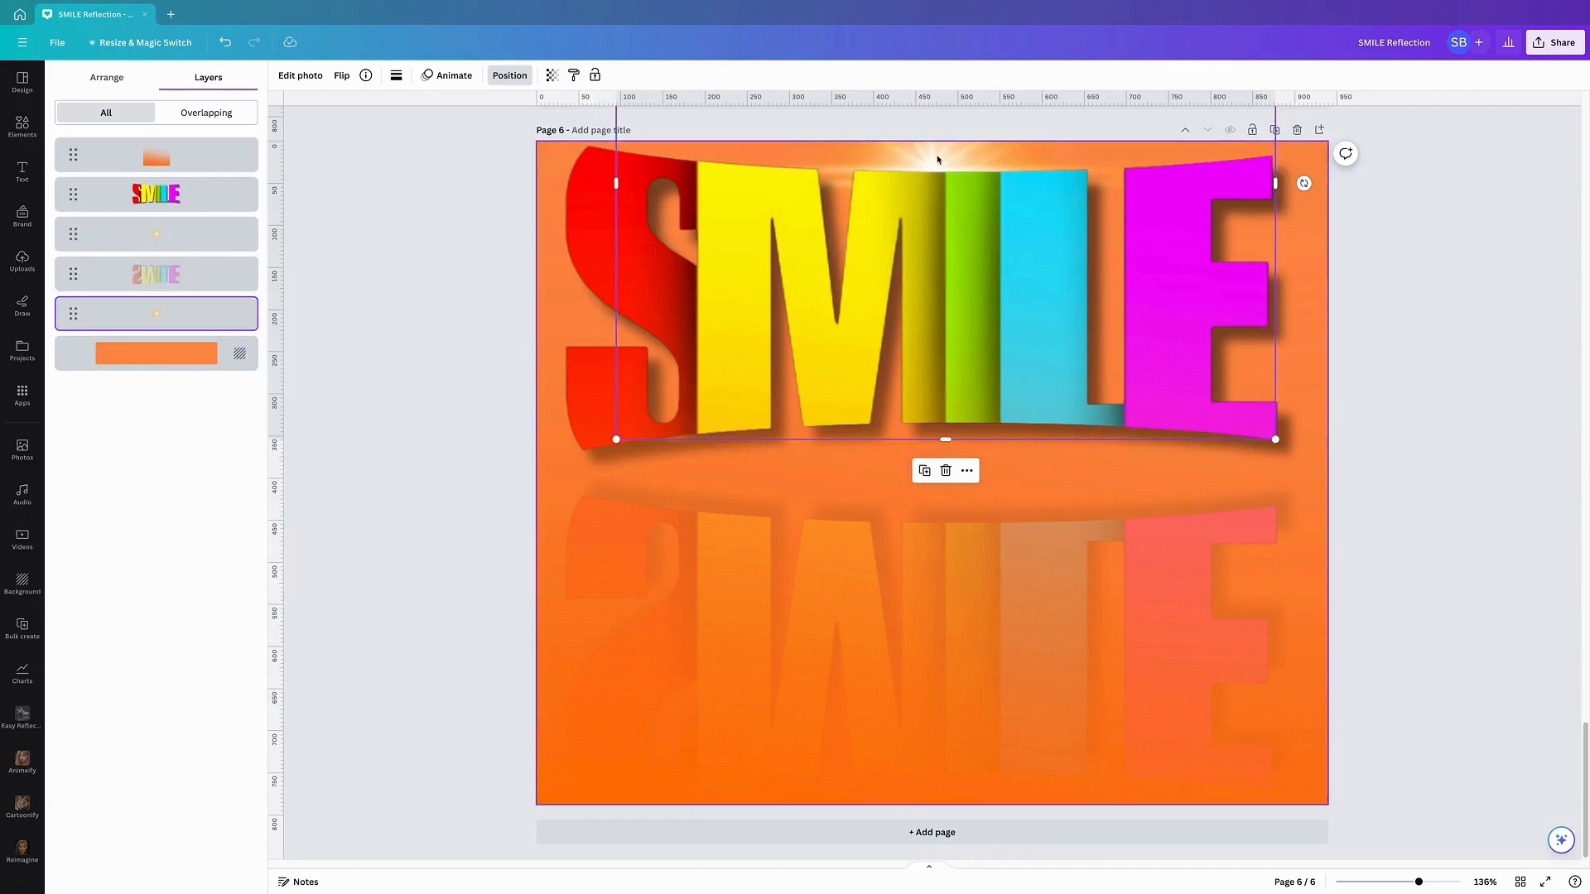
left_click_drag(948, 306, 923, 754)
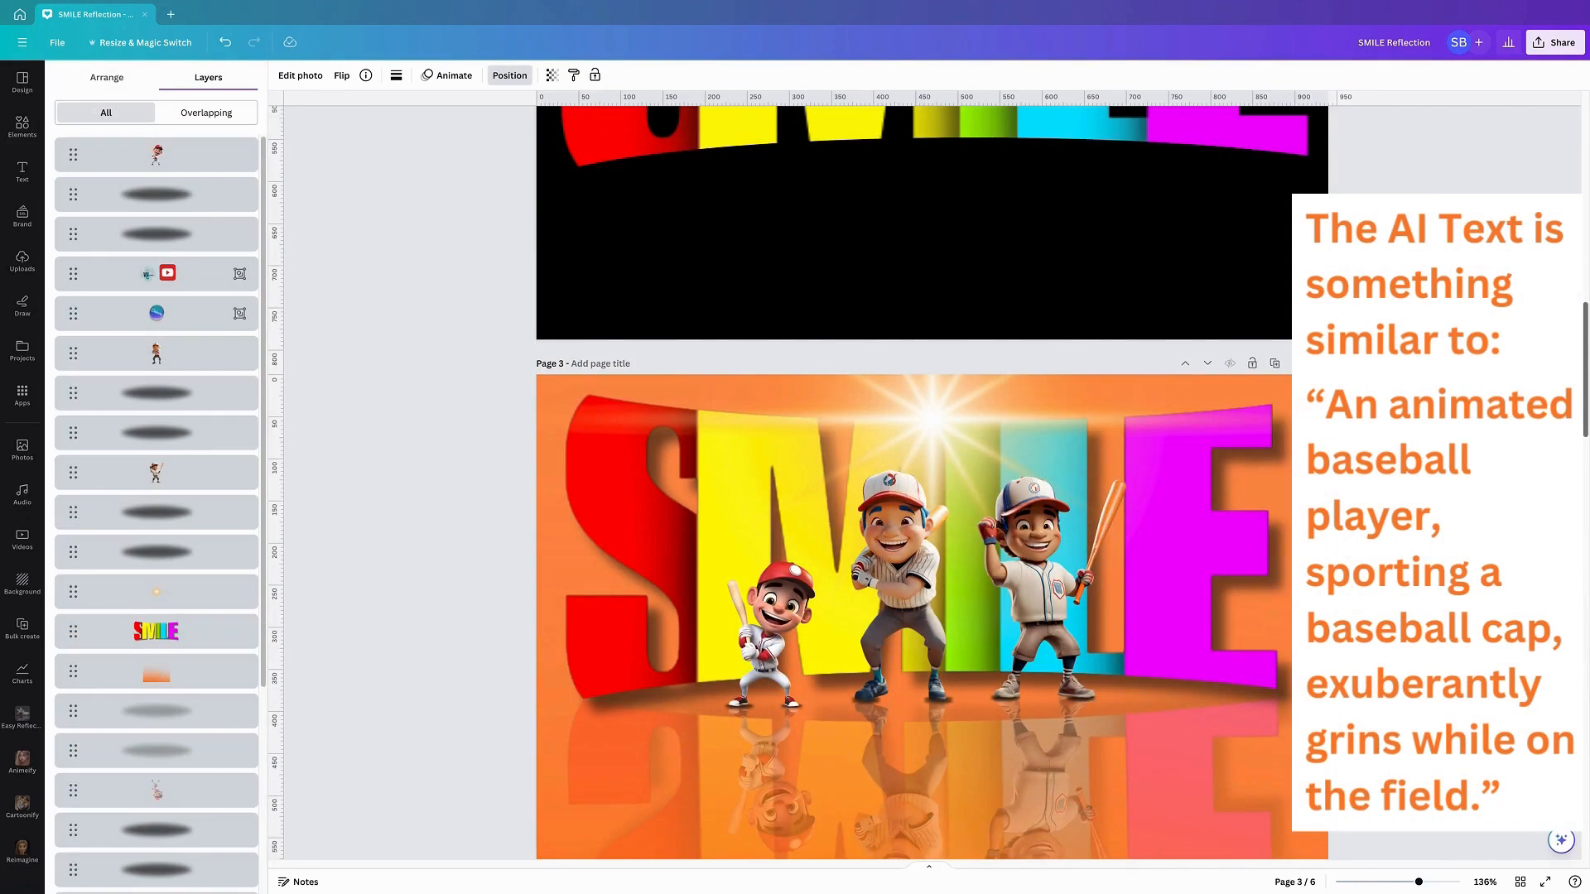
Select the three upright baseball players together with their foot shadow layers on page 3, leaving out the logo groups
left_click(183, 163)
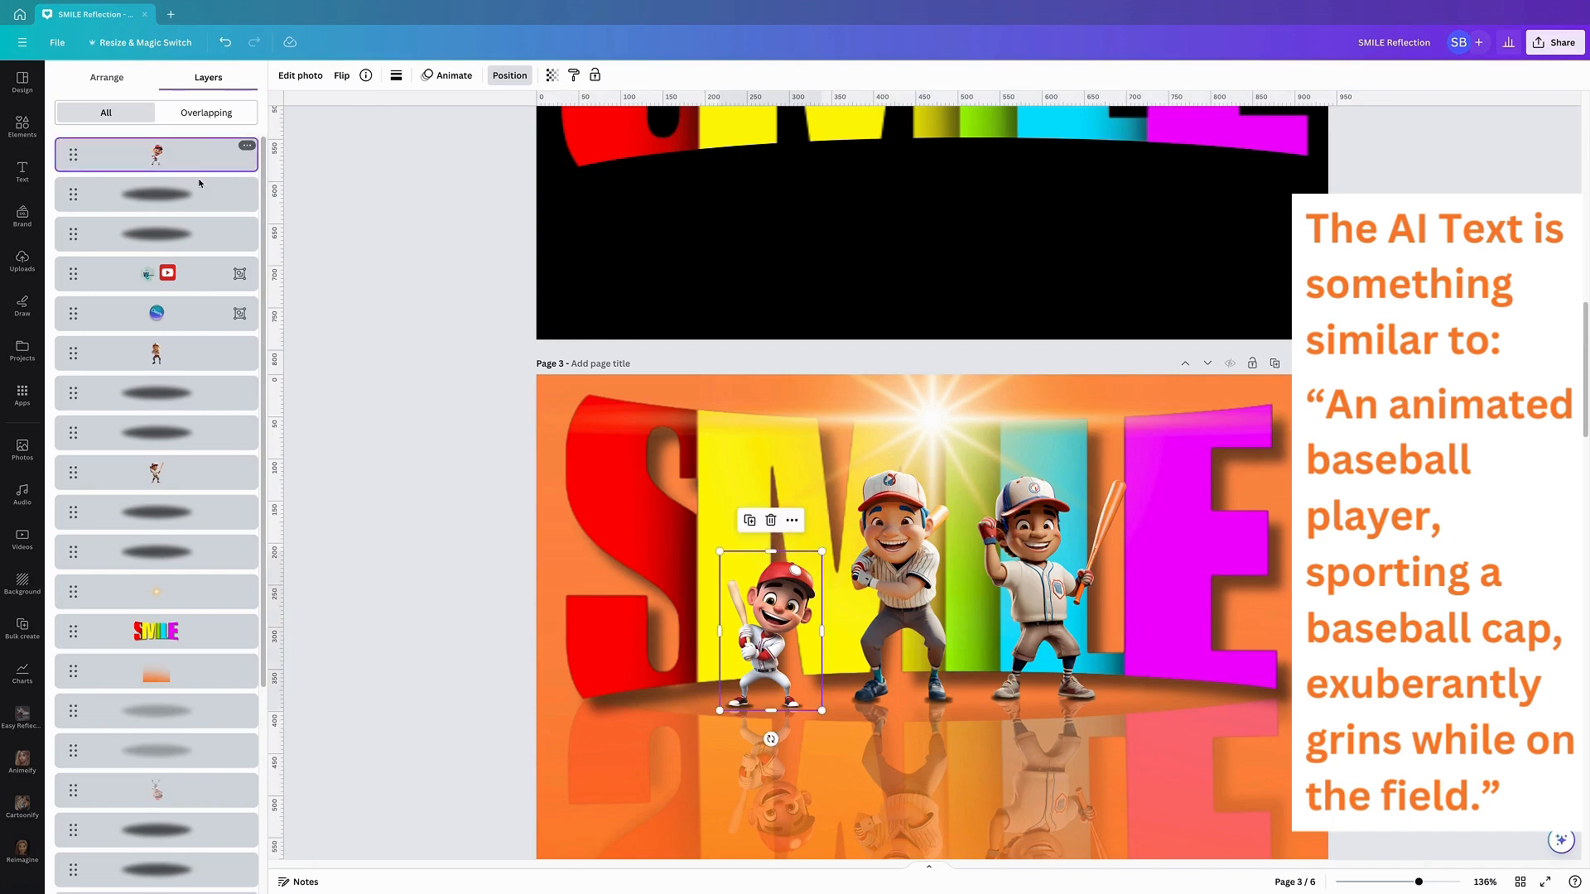
left_click(199, 238, "shift")
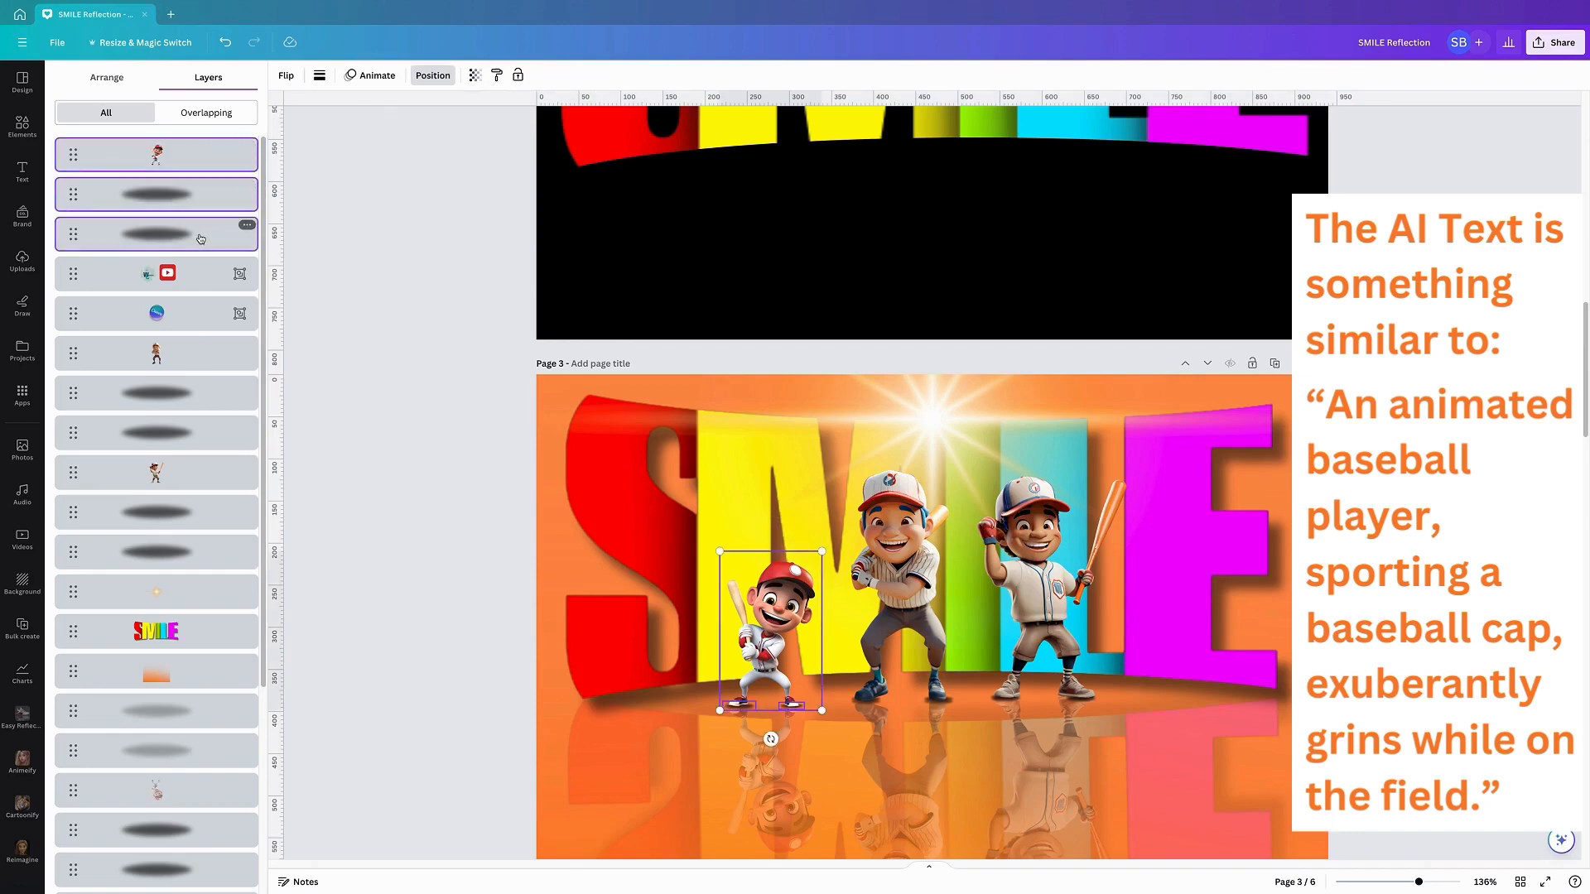
left_click(186, 357, "shift")
left_click(189, 396, "shift")
left_click(193, 435, "shift")
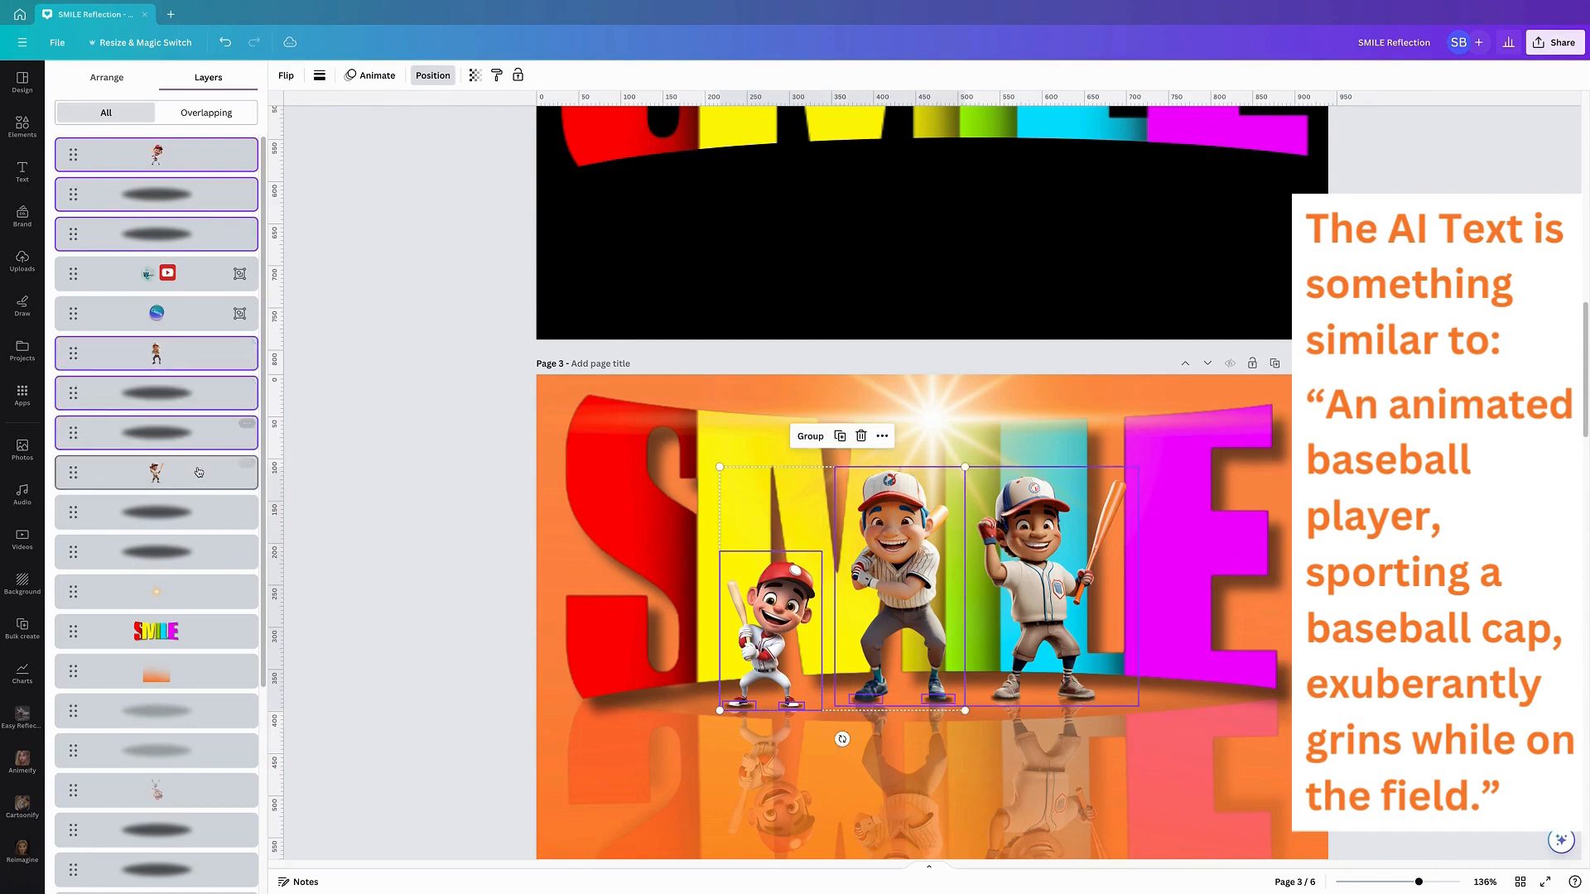
left_click(196, 476, "shift")
left_click(189, 518, "shift")
left_click(187, 559, "shift")
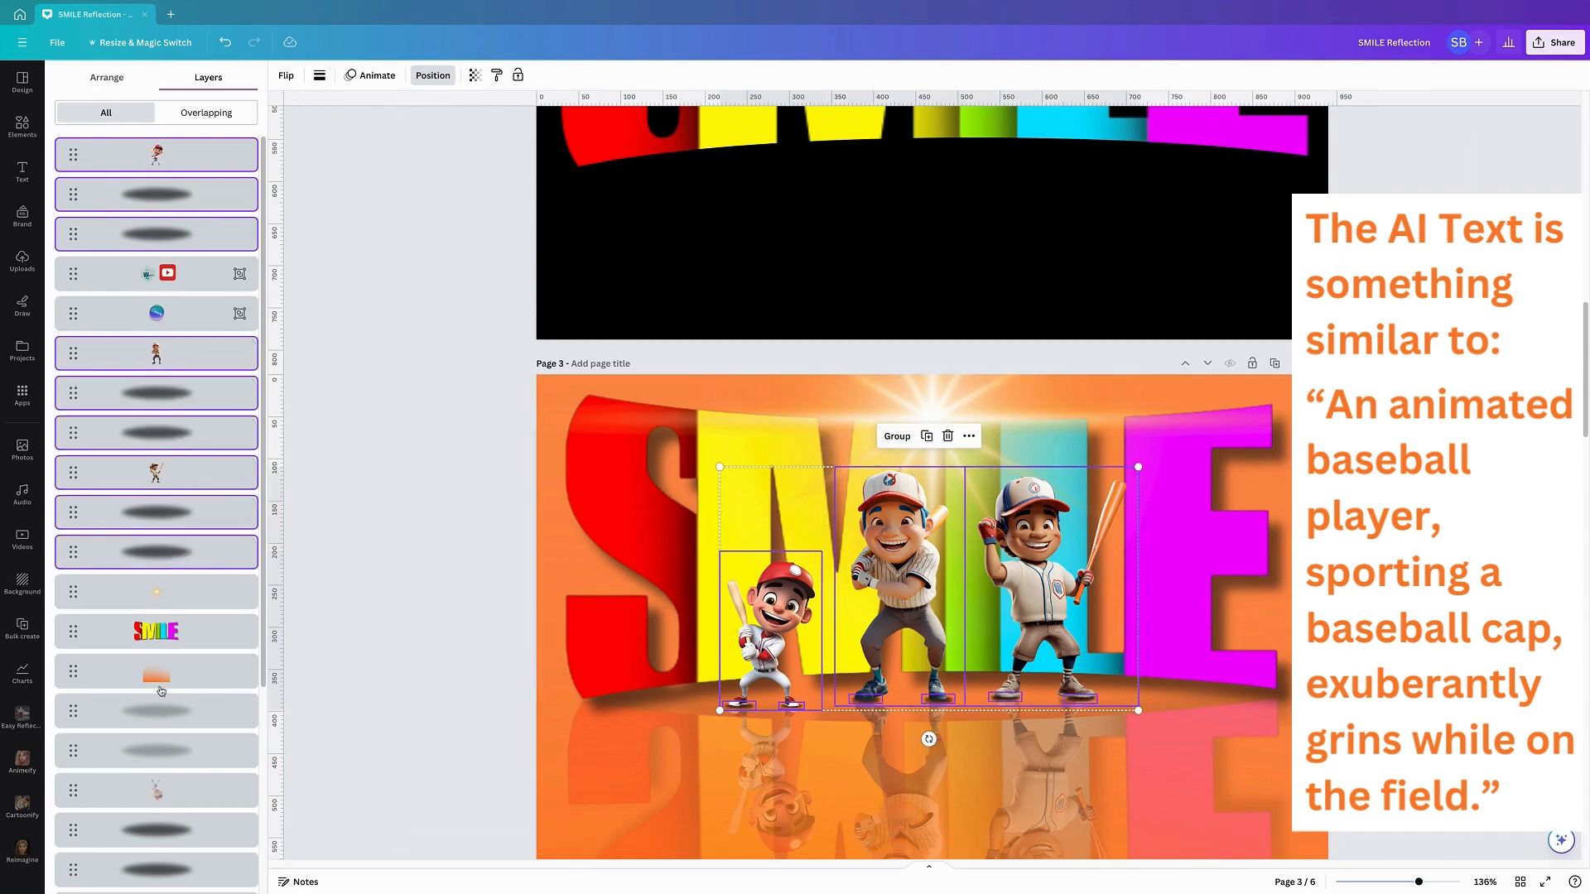
Add the three mirrored players and their shadow layers to the page 3 selection and copy all of the selected elements
left_click(175, 711, "shift")
left_click(178, 751, "shift")
left_click(182, 790, "shift")
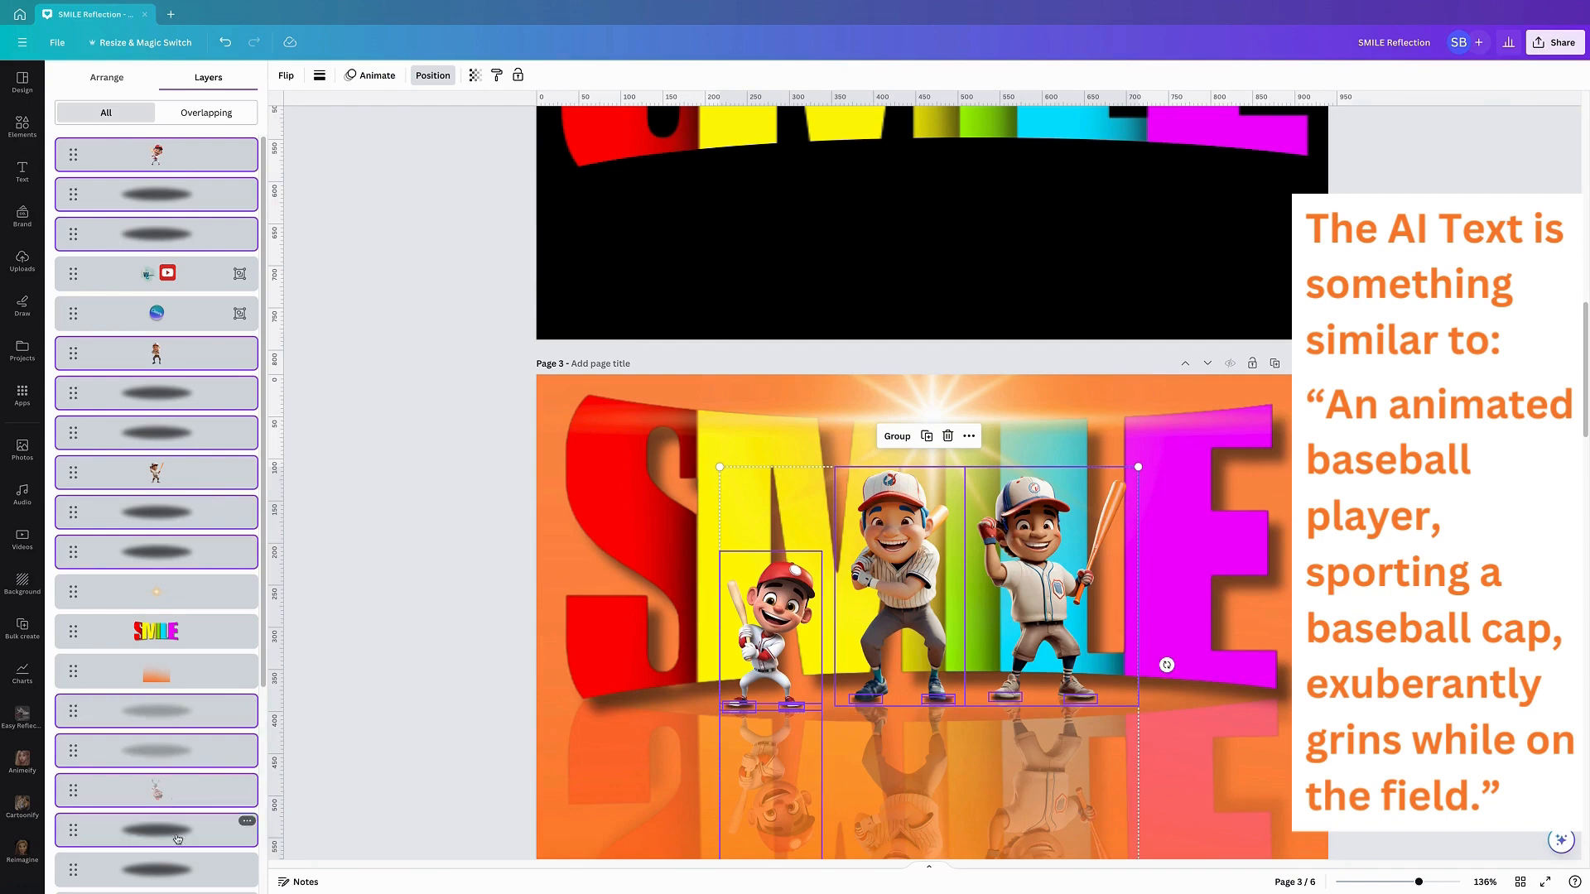
left_click(186, 830, "shift")
left_click(190, 870, "shift")
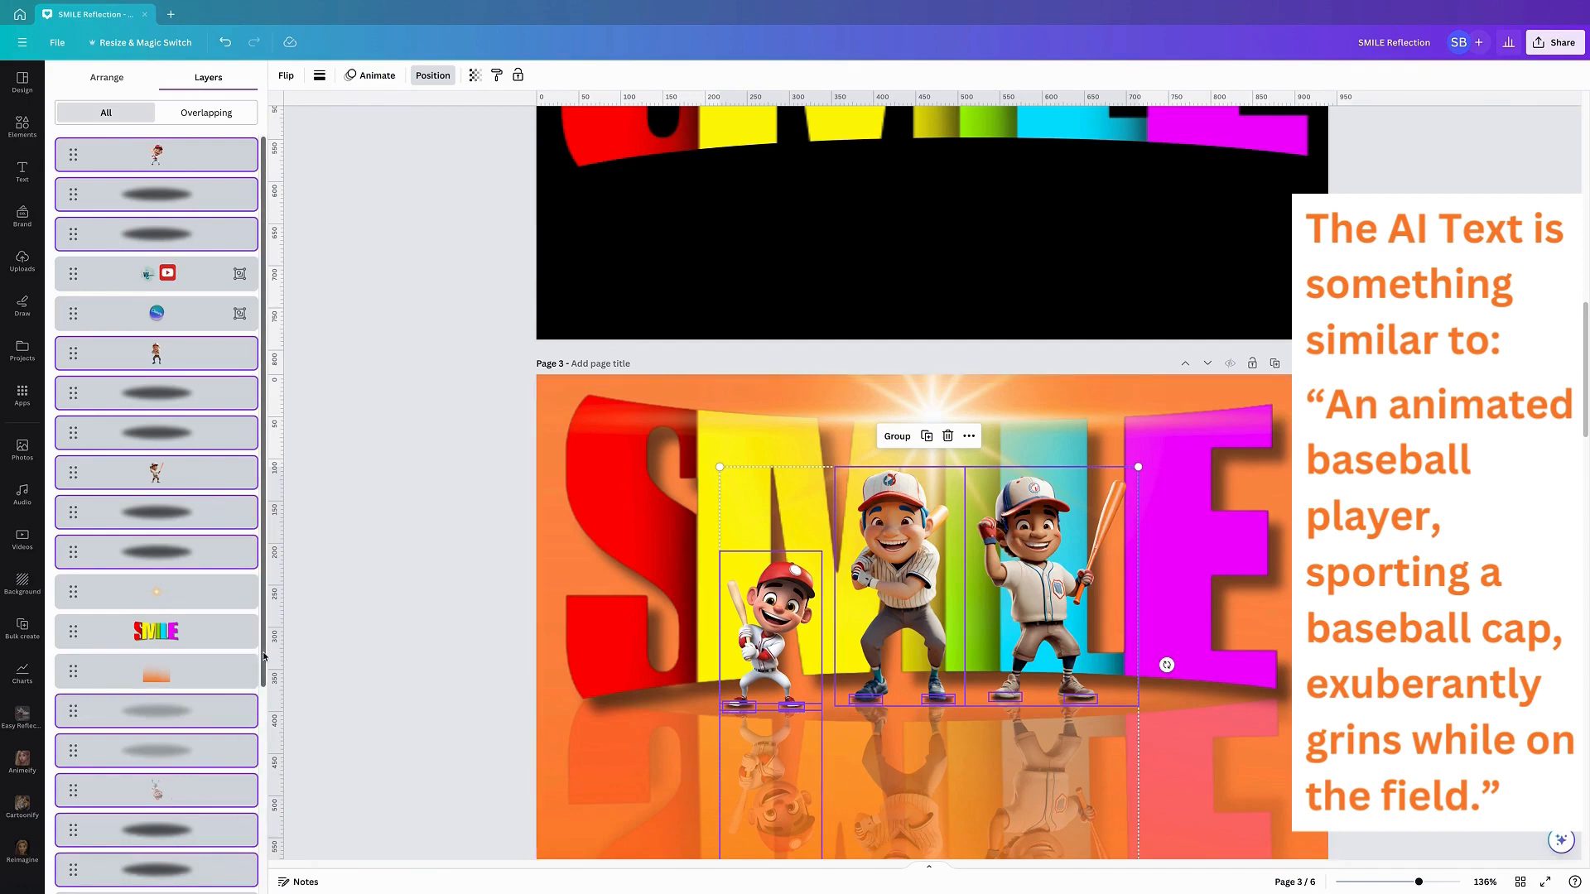
left_click_drag(265, 656, 270, 872)
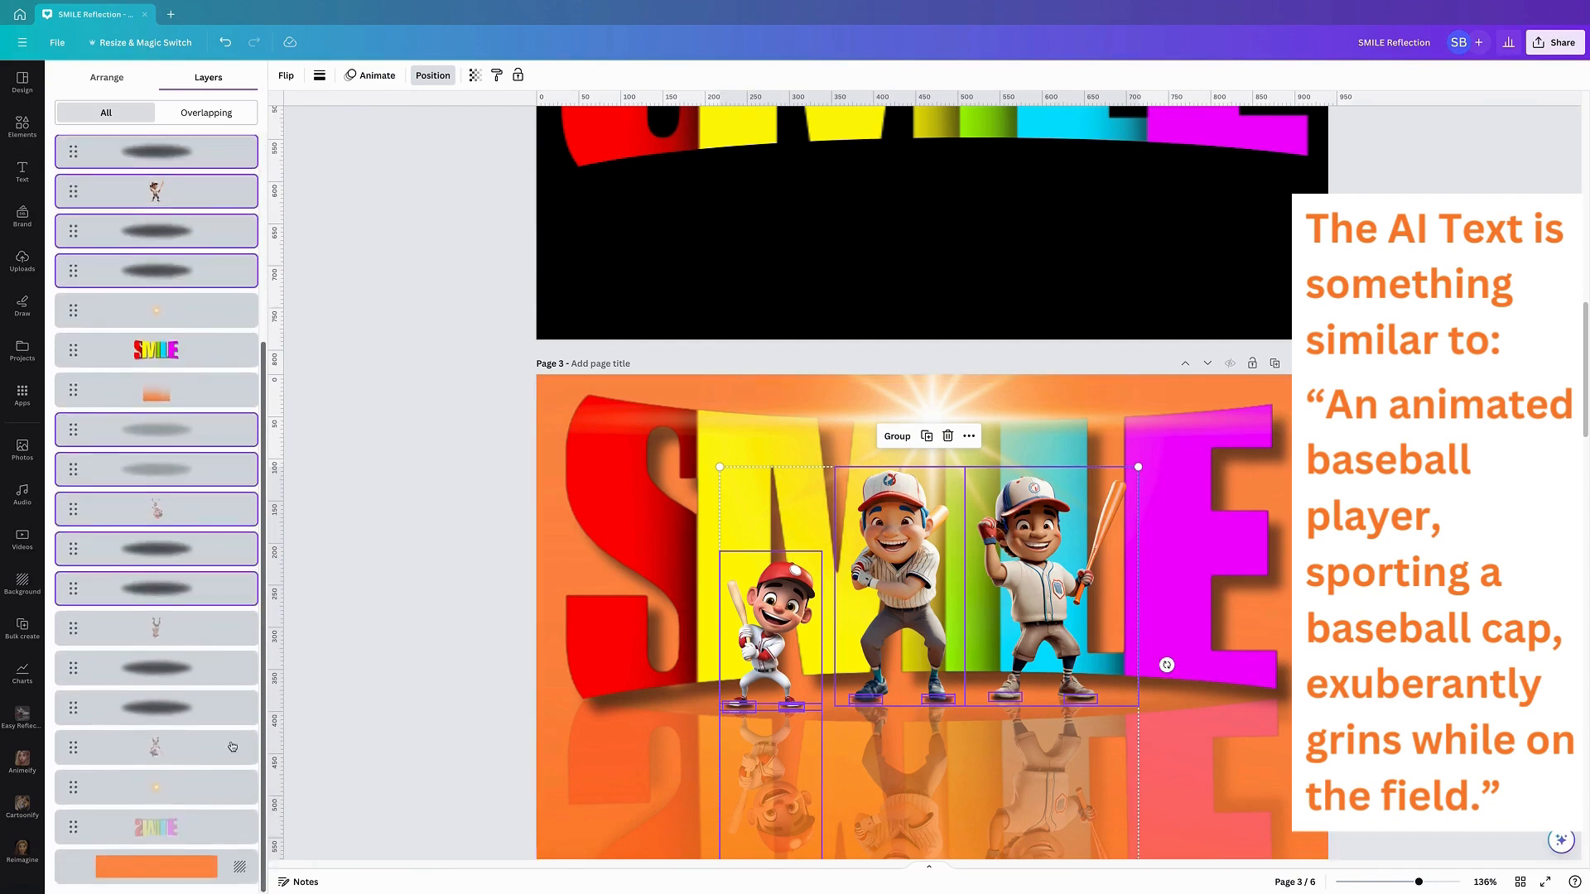
left_click(181, 631, "shift")
left_click(173, 677, "shift")
left_click(171, 717, "shift")
left_click(192, 744, "shift")
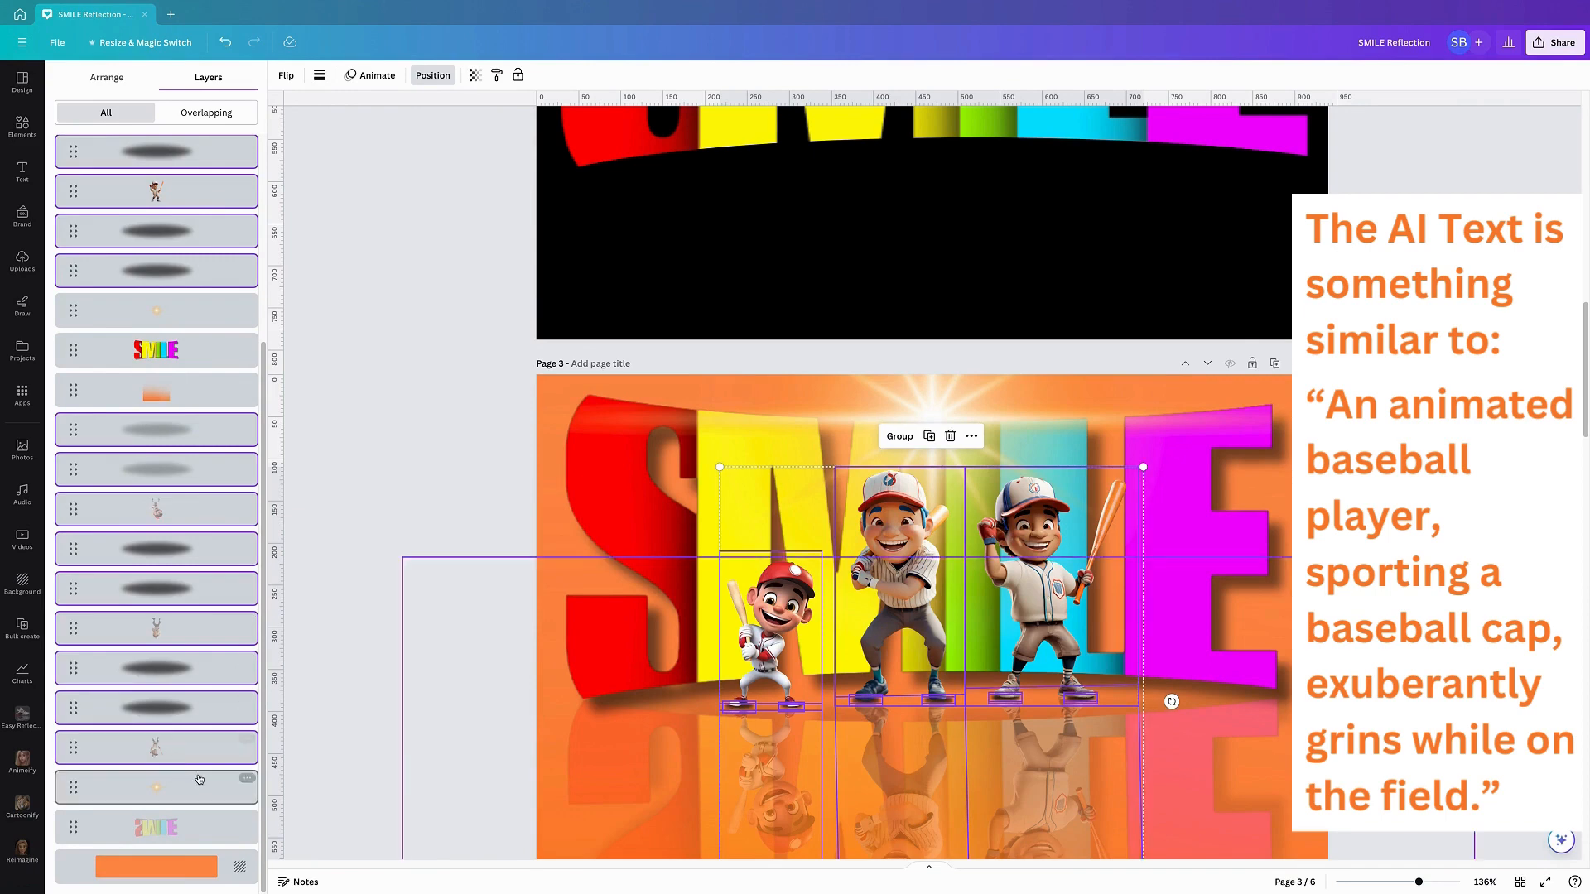
right_click(202, 727)
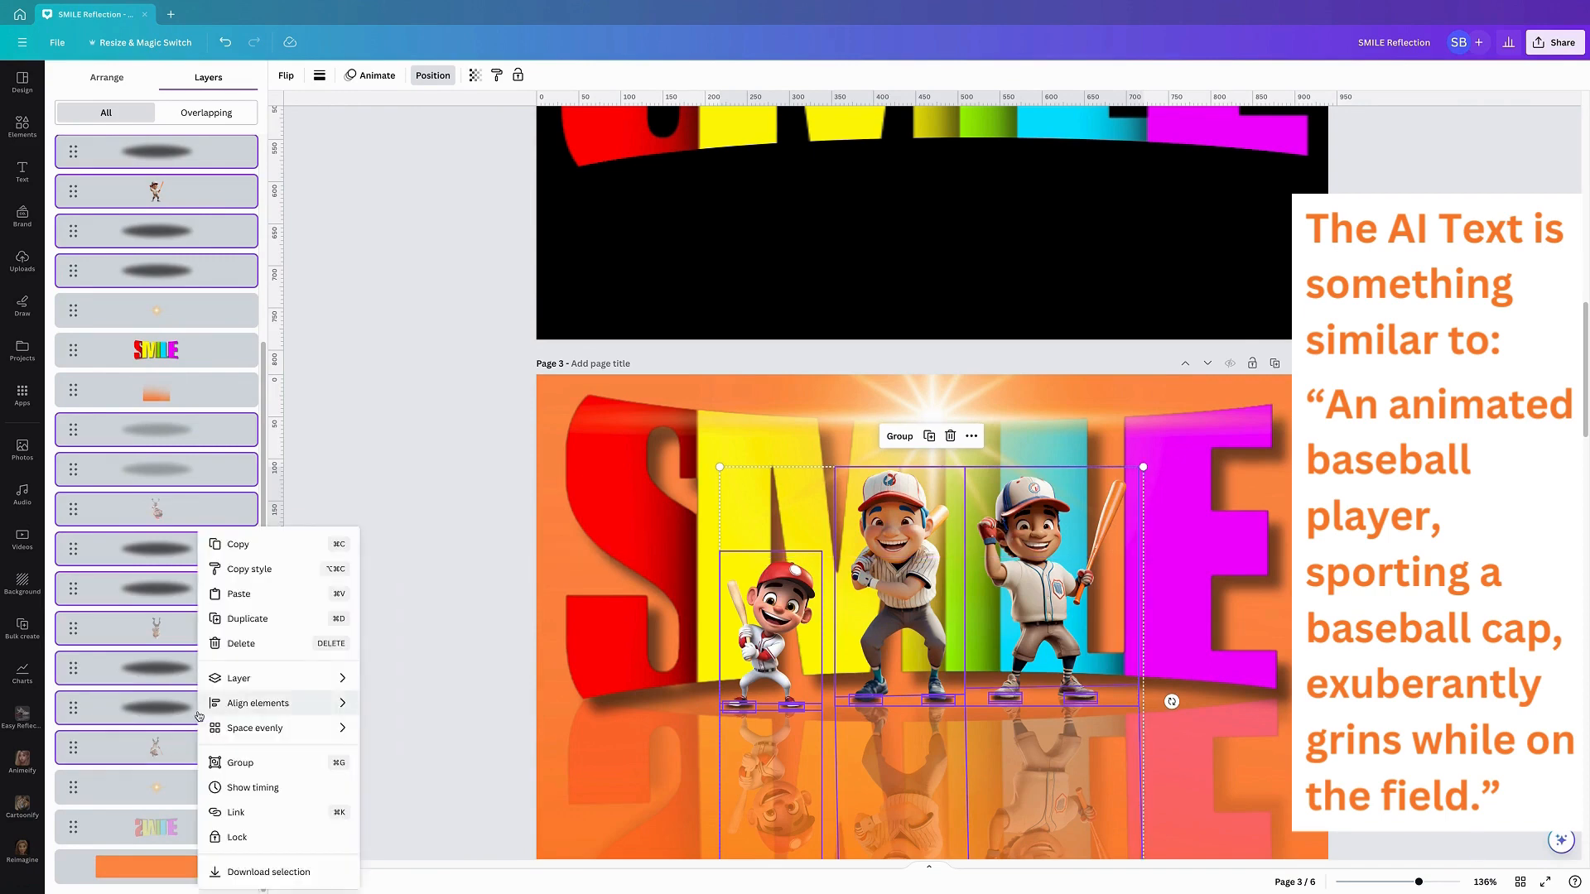
left_click(239, 546)
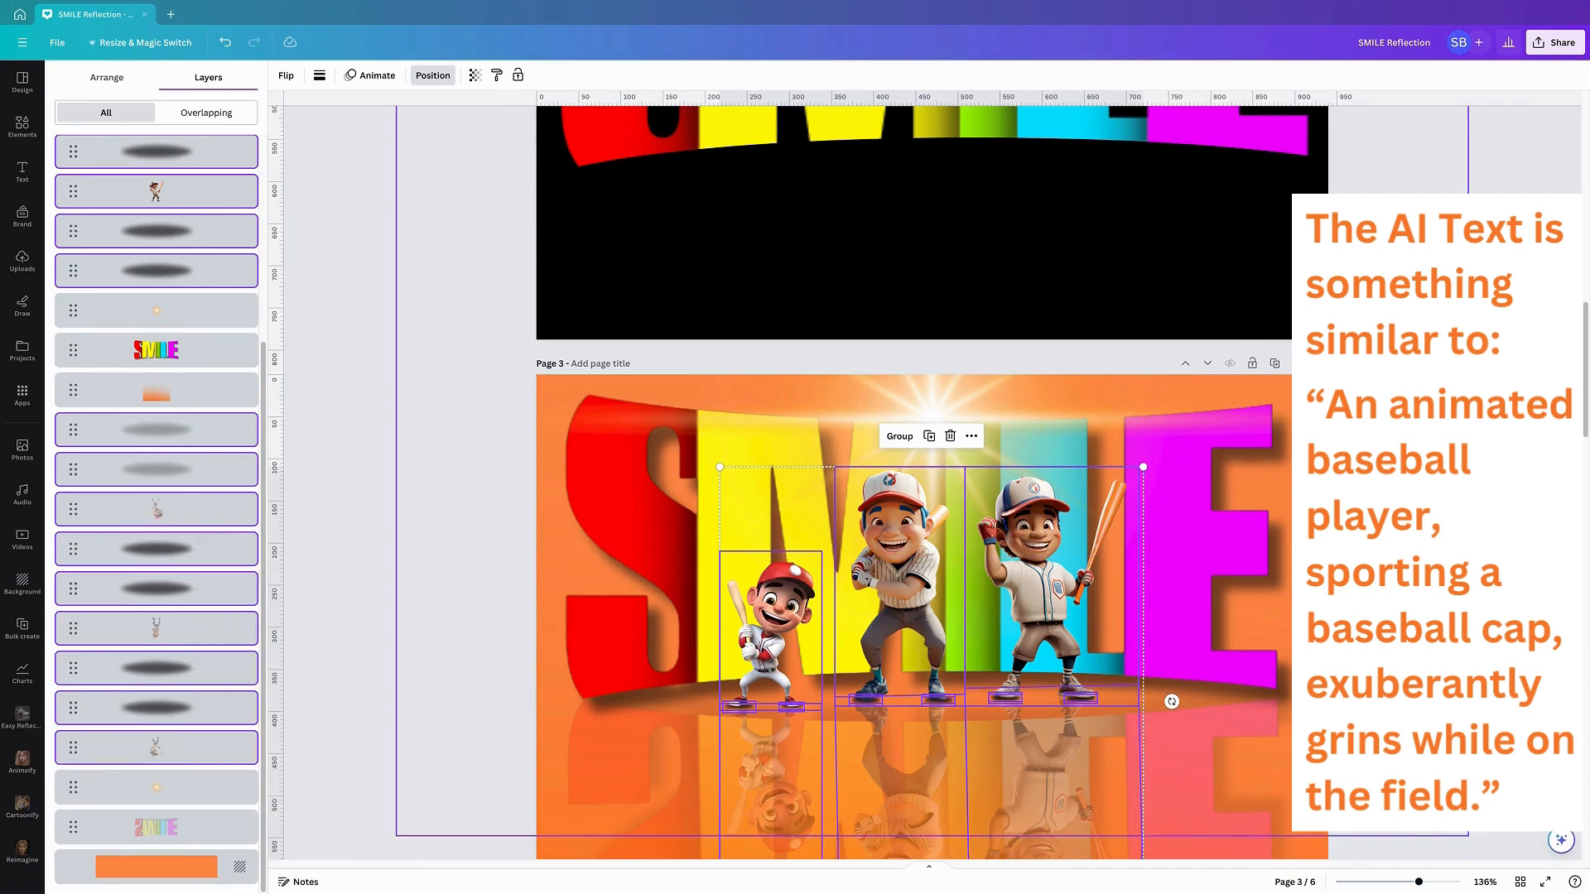
Paste the copied baseball players, reflections and shadows onto page 6 and clear the selection
left_click_drag(1584, 388, 1584, 554)
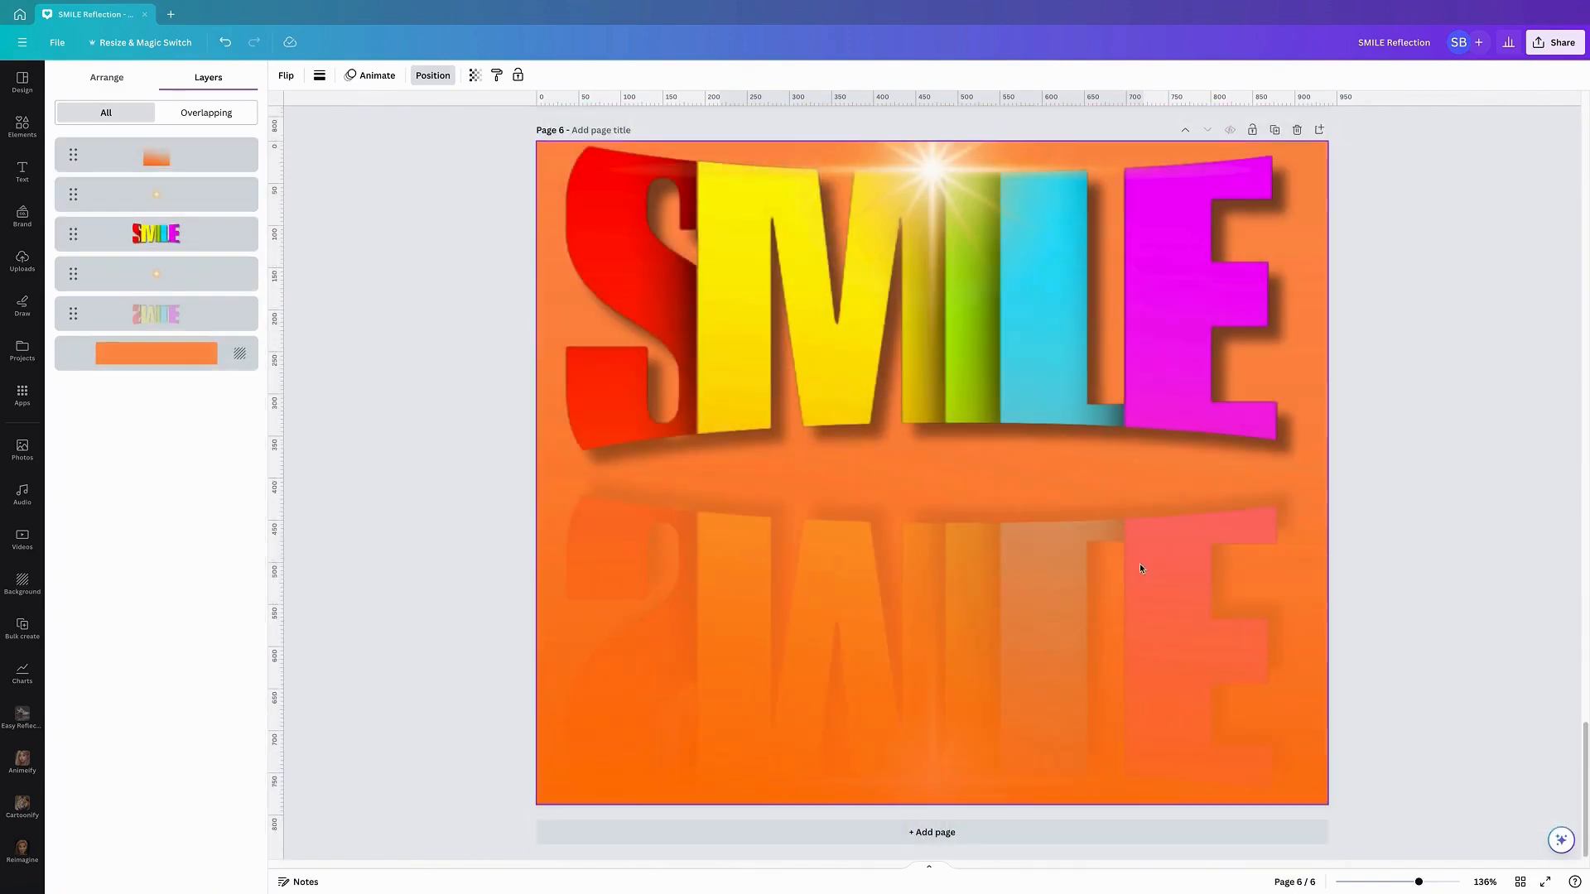
left_click(890, 463)
right_click(889, 459)
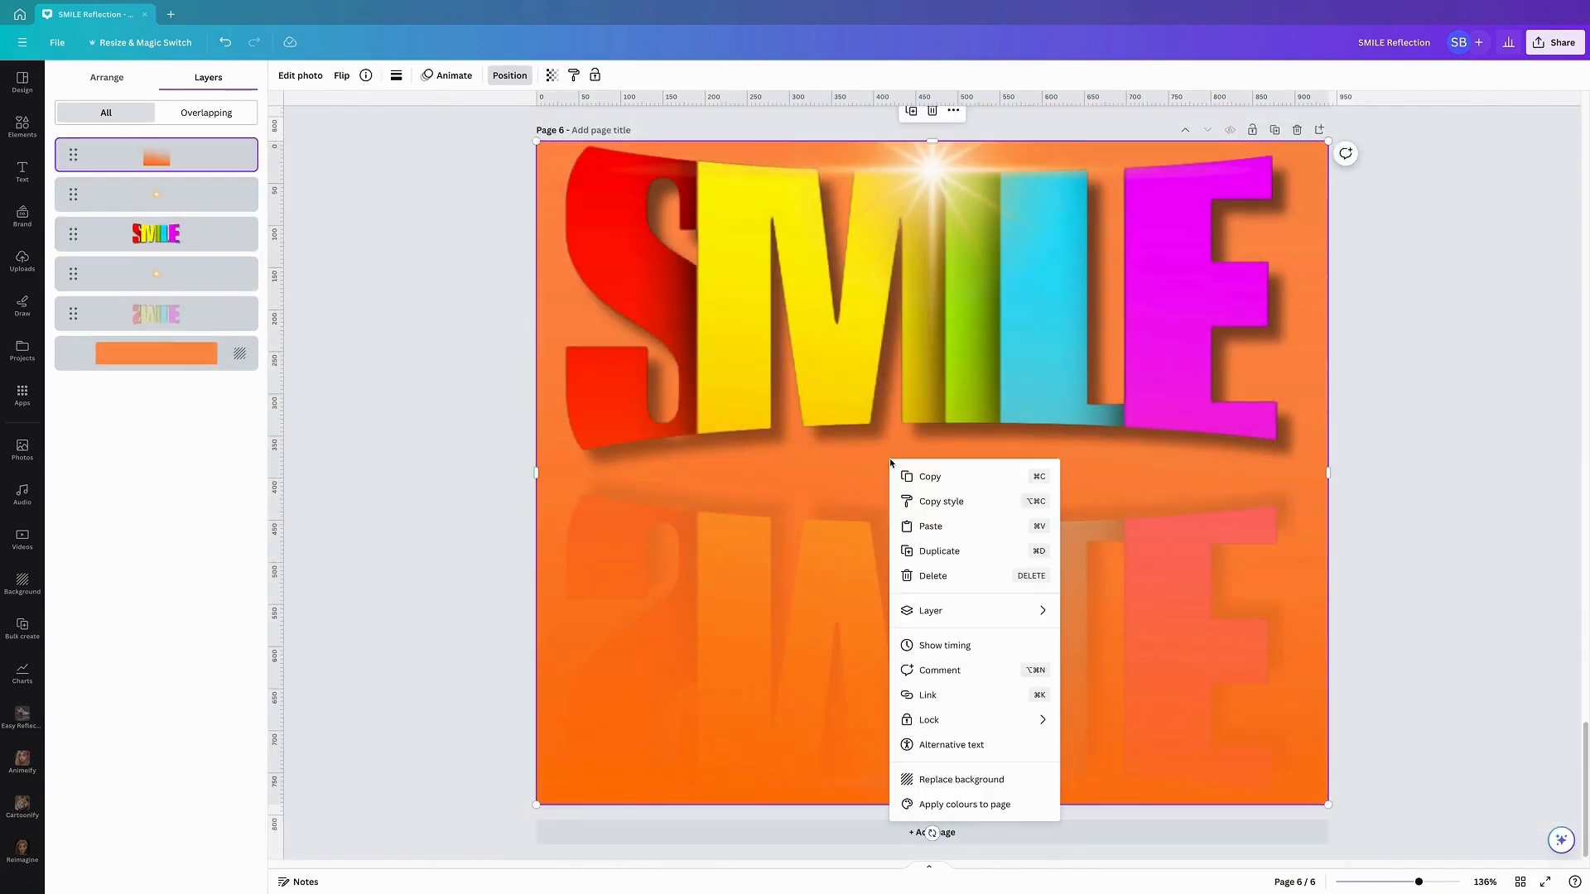
left_click(938, 529)
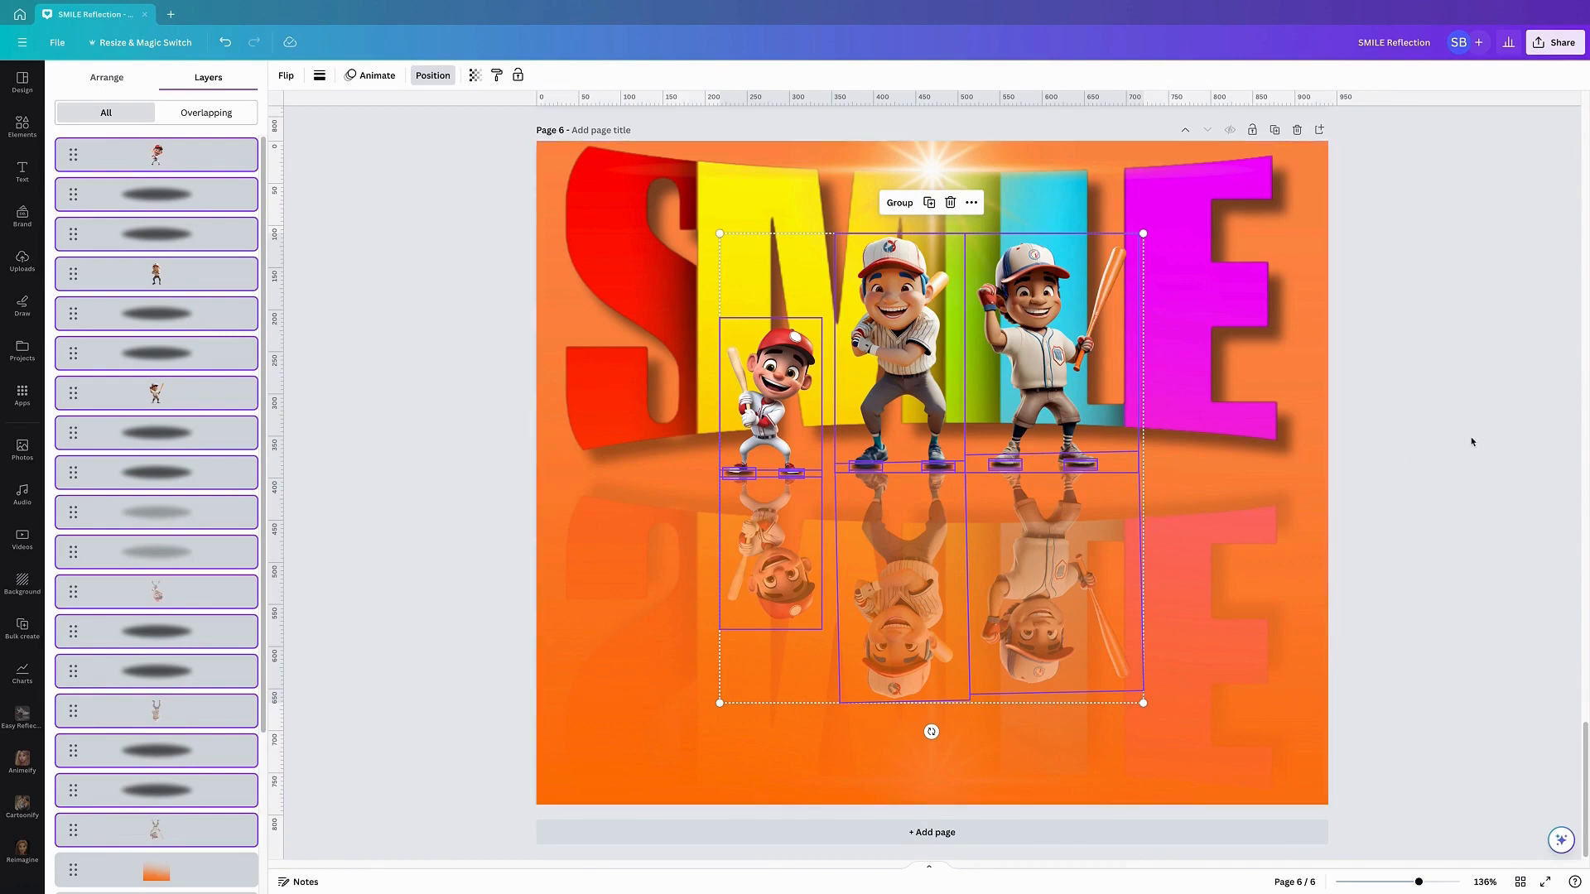
key("Escape")
key("Escape")
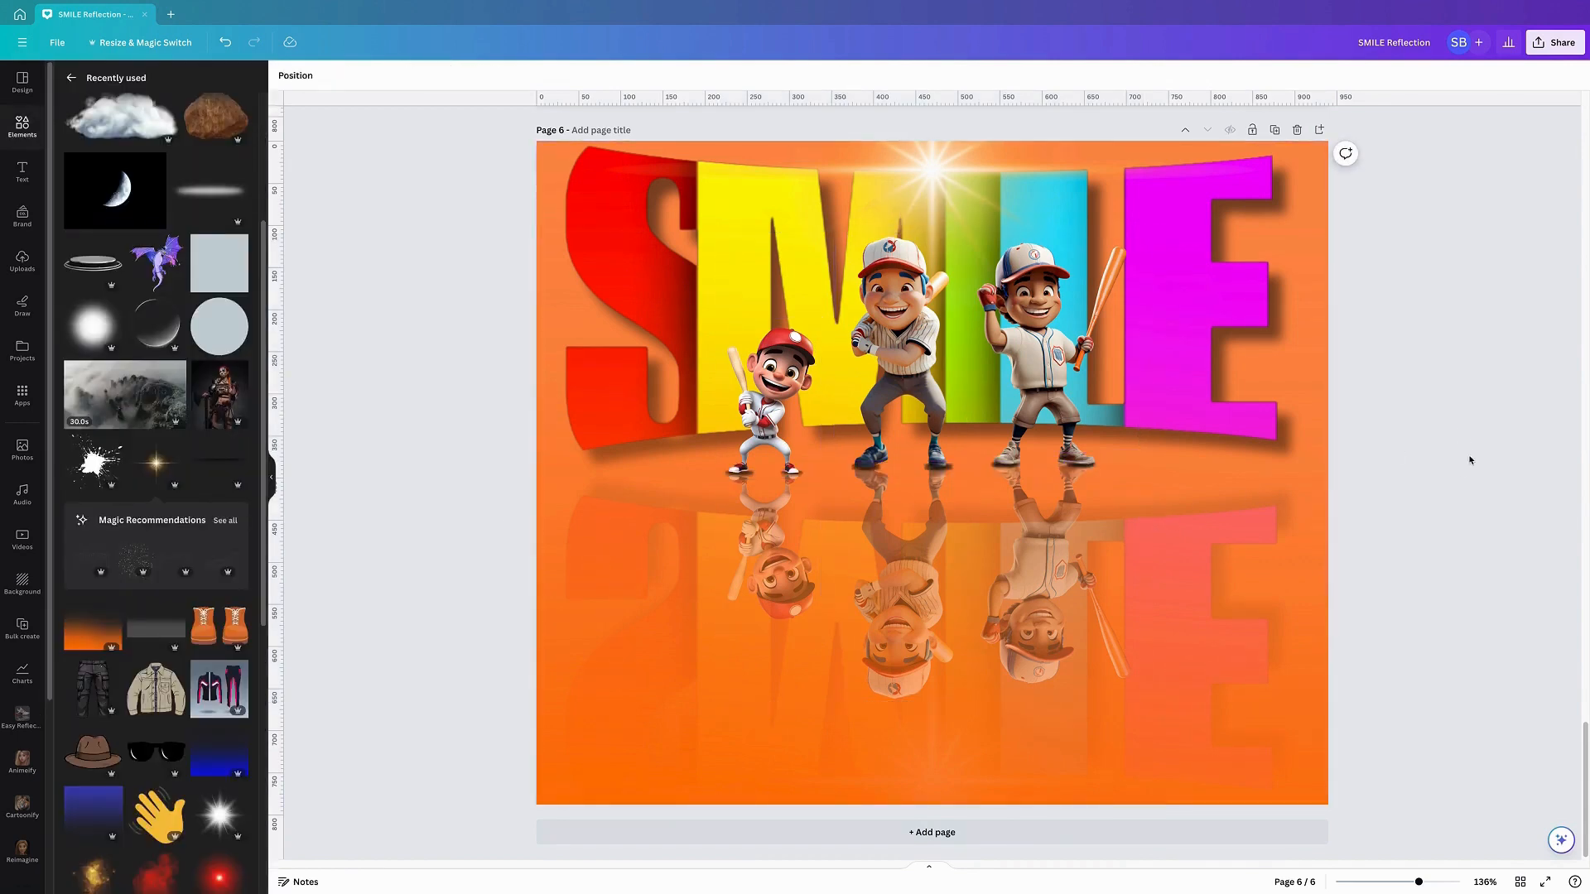
Examine the layer order on page 3, especially where the gradient and mirrored players sit relative to the SMILE images, and return to page 6
left_click_drag(1587, 766, 1582, 393)
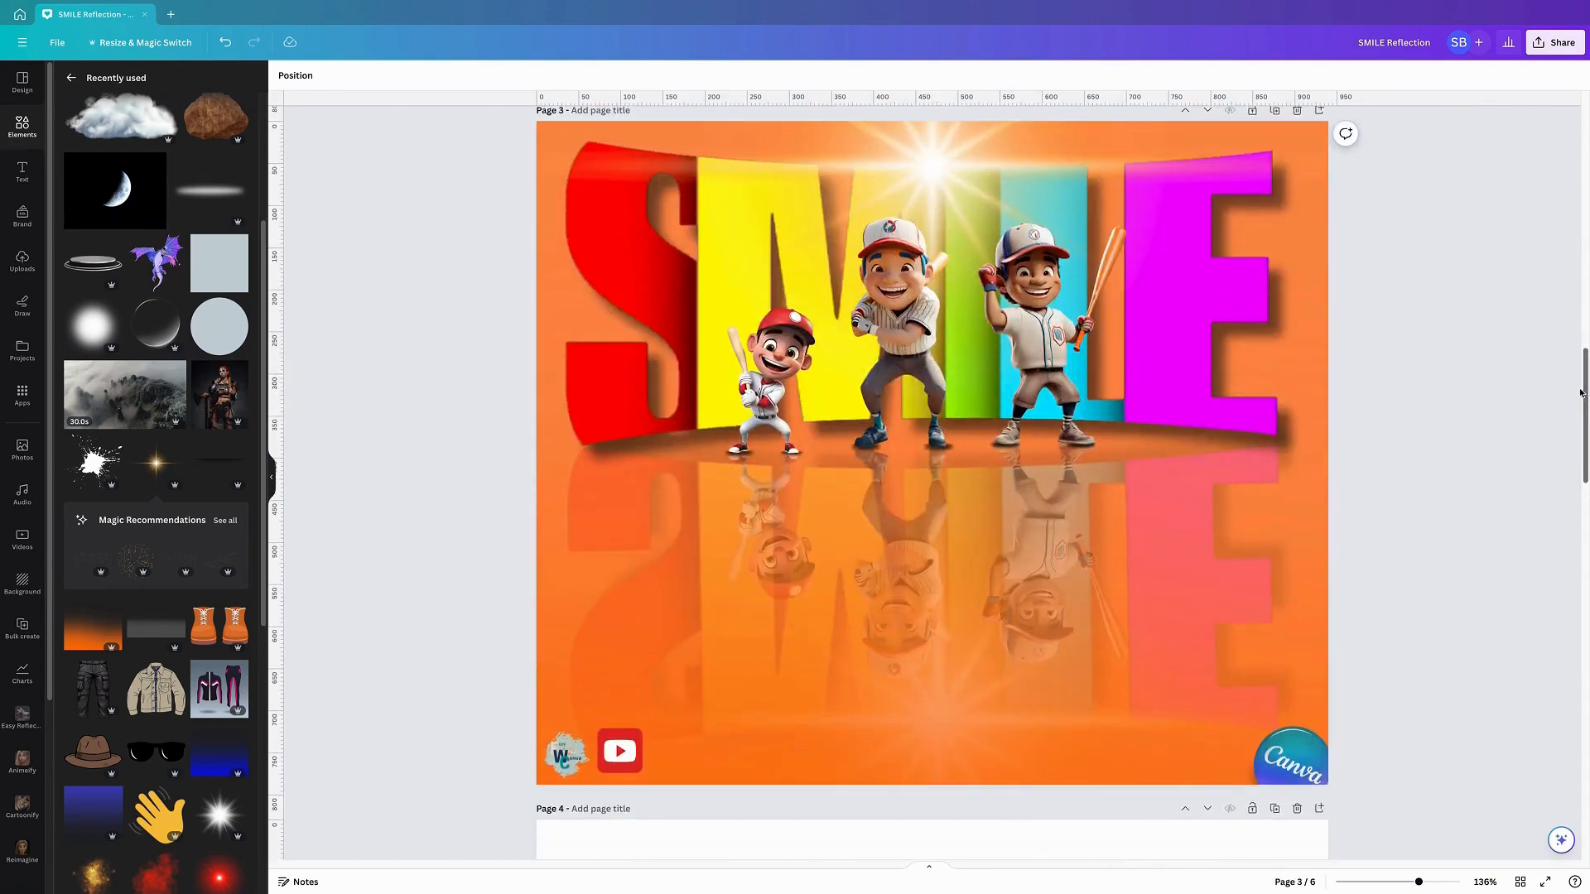
left_click(1310, 469)
right_click(1119, 529)
mouse_move(1186, 656)
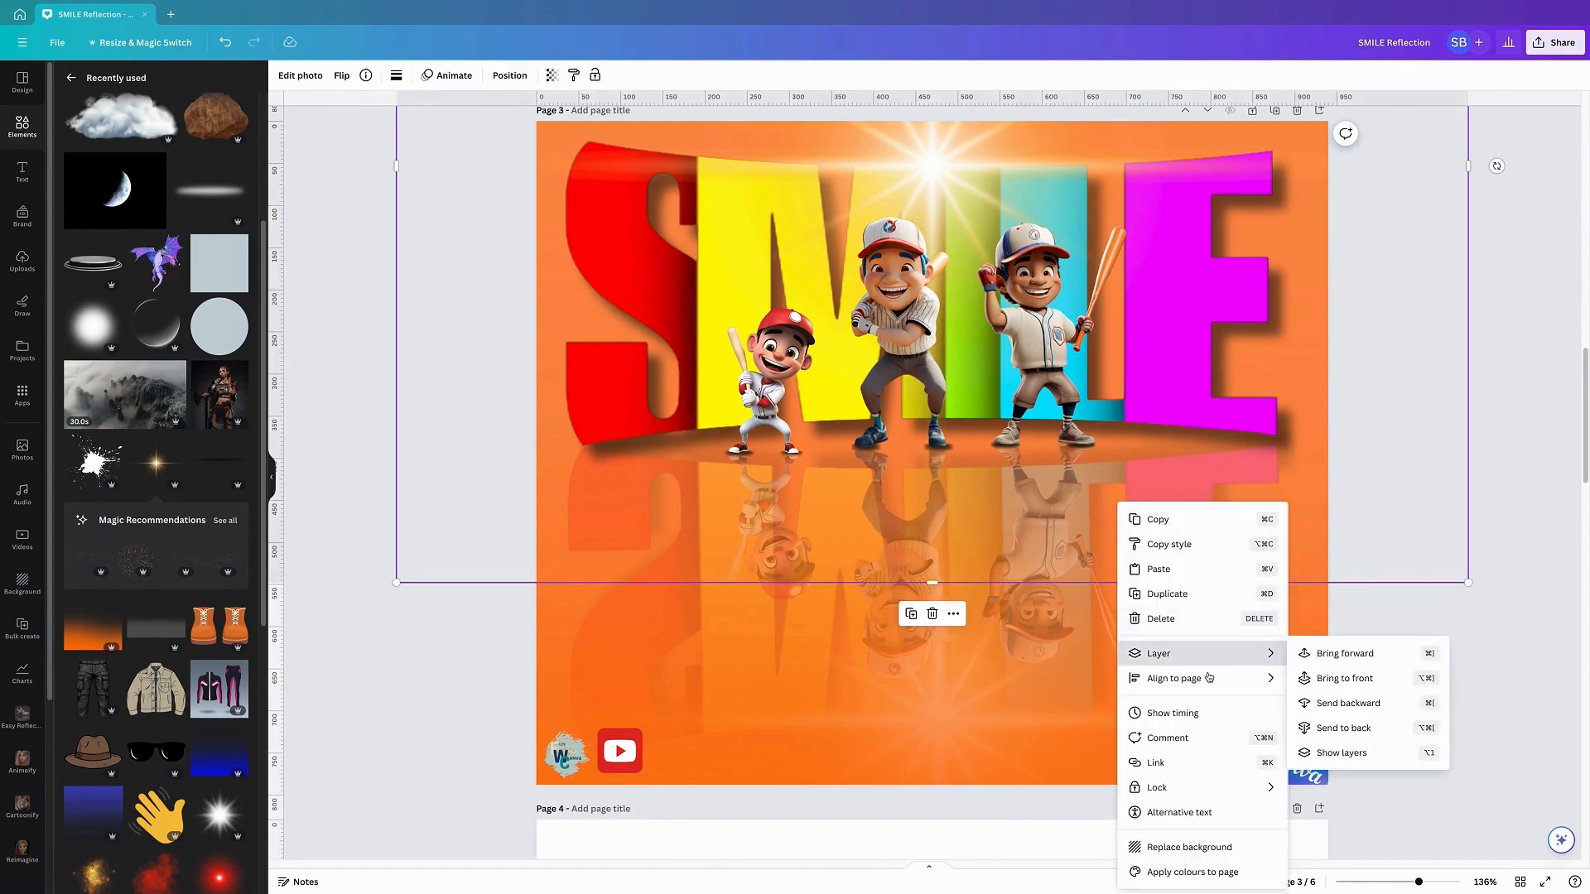
left_click(1334, 751)
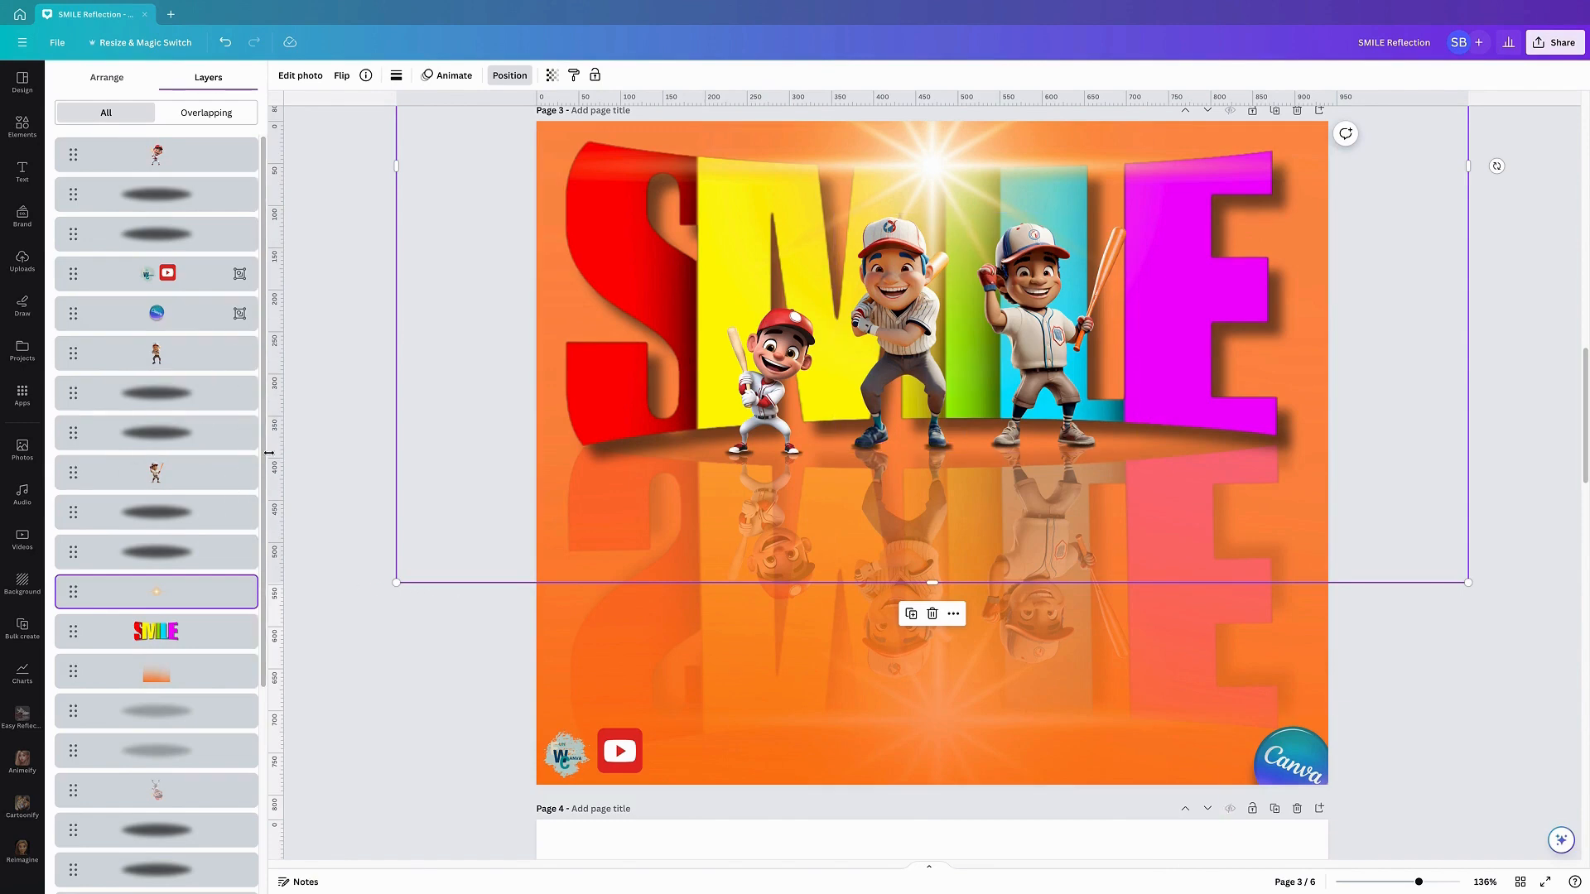
left_click_drag(267, 460, 262, 685)
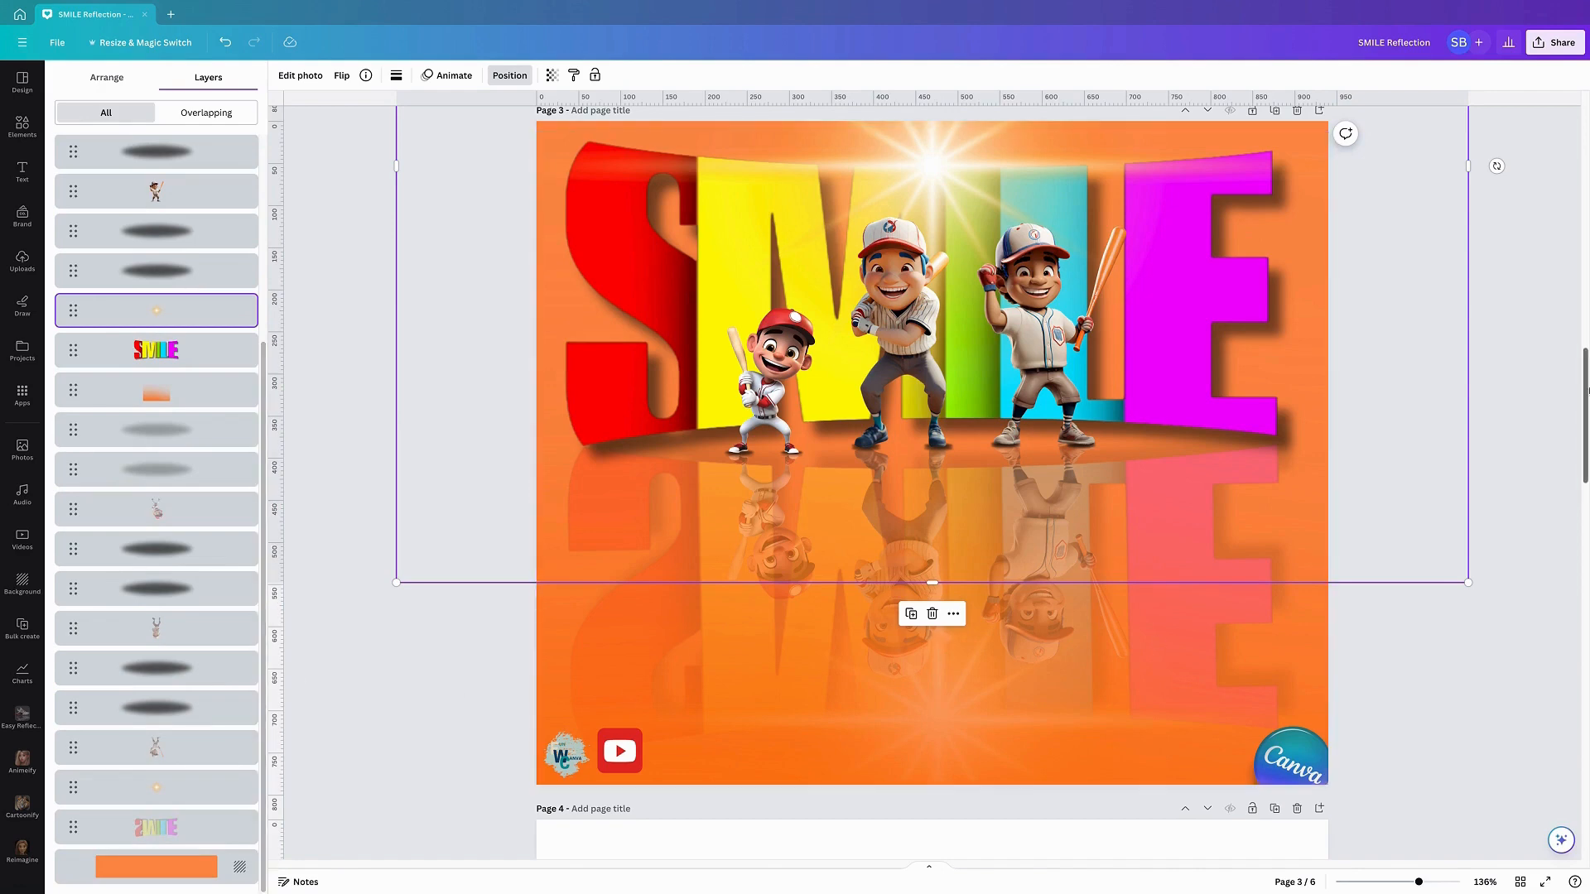
left_click_drag(1588, 395, 1587, 396)
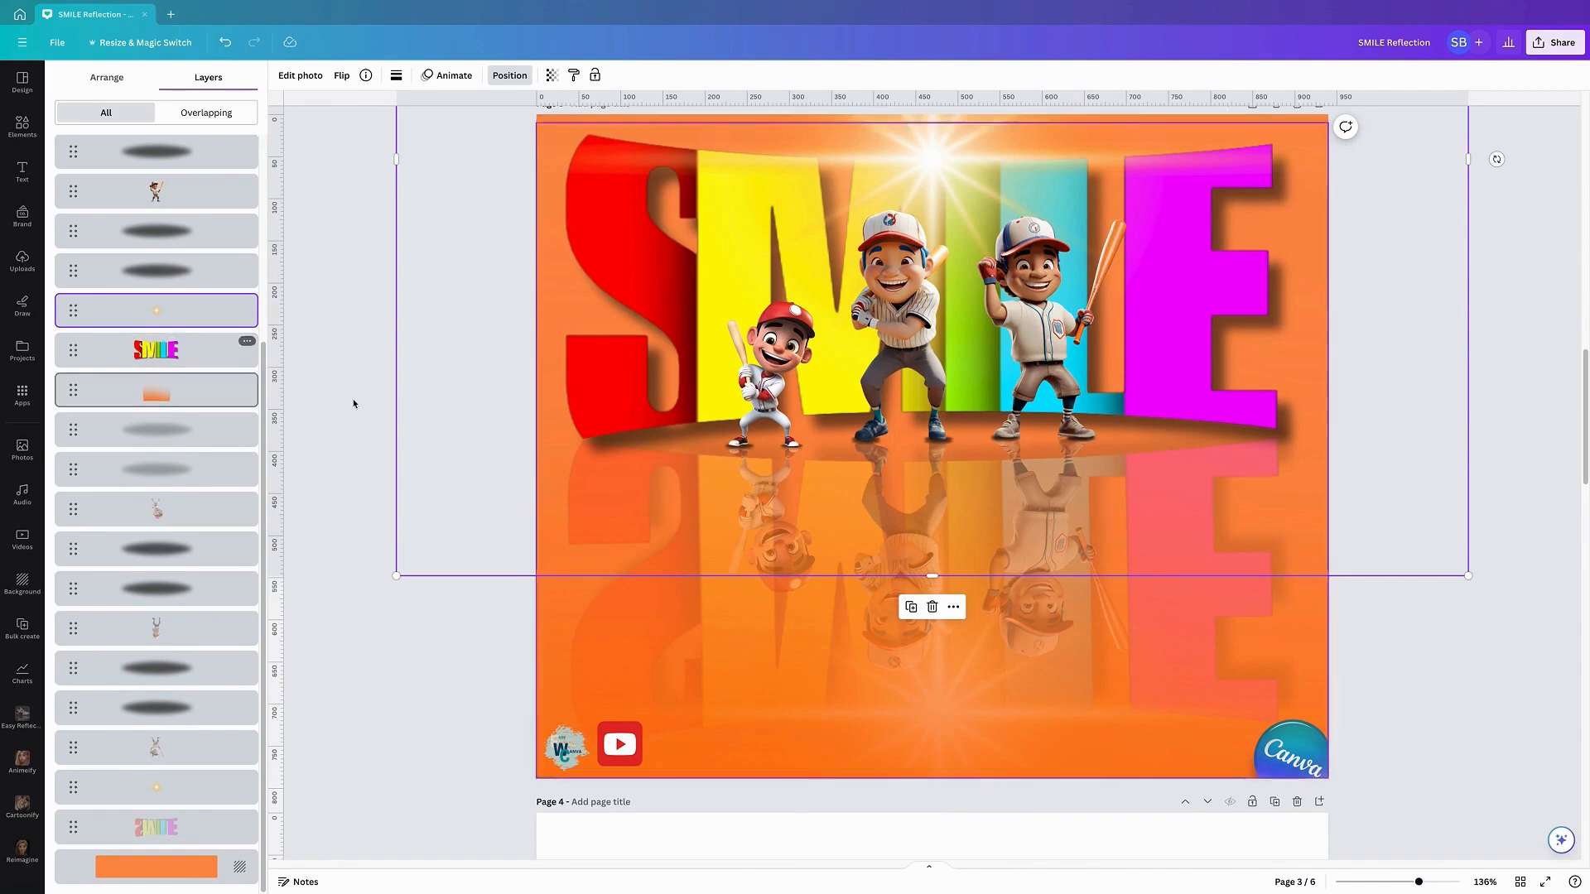
left_click_drag(1586, 402, 1585, 782)
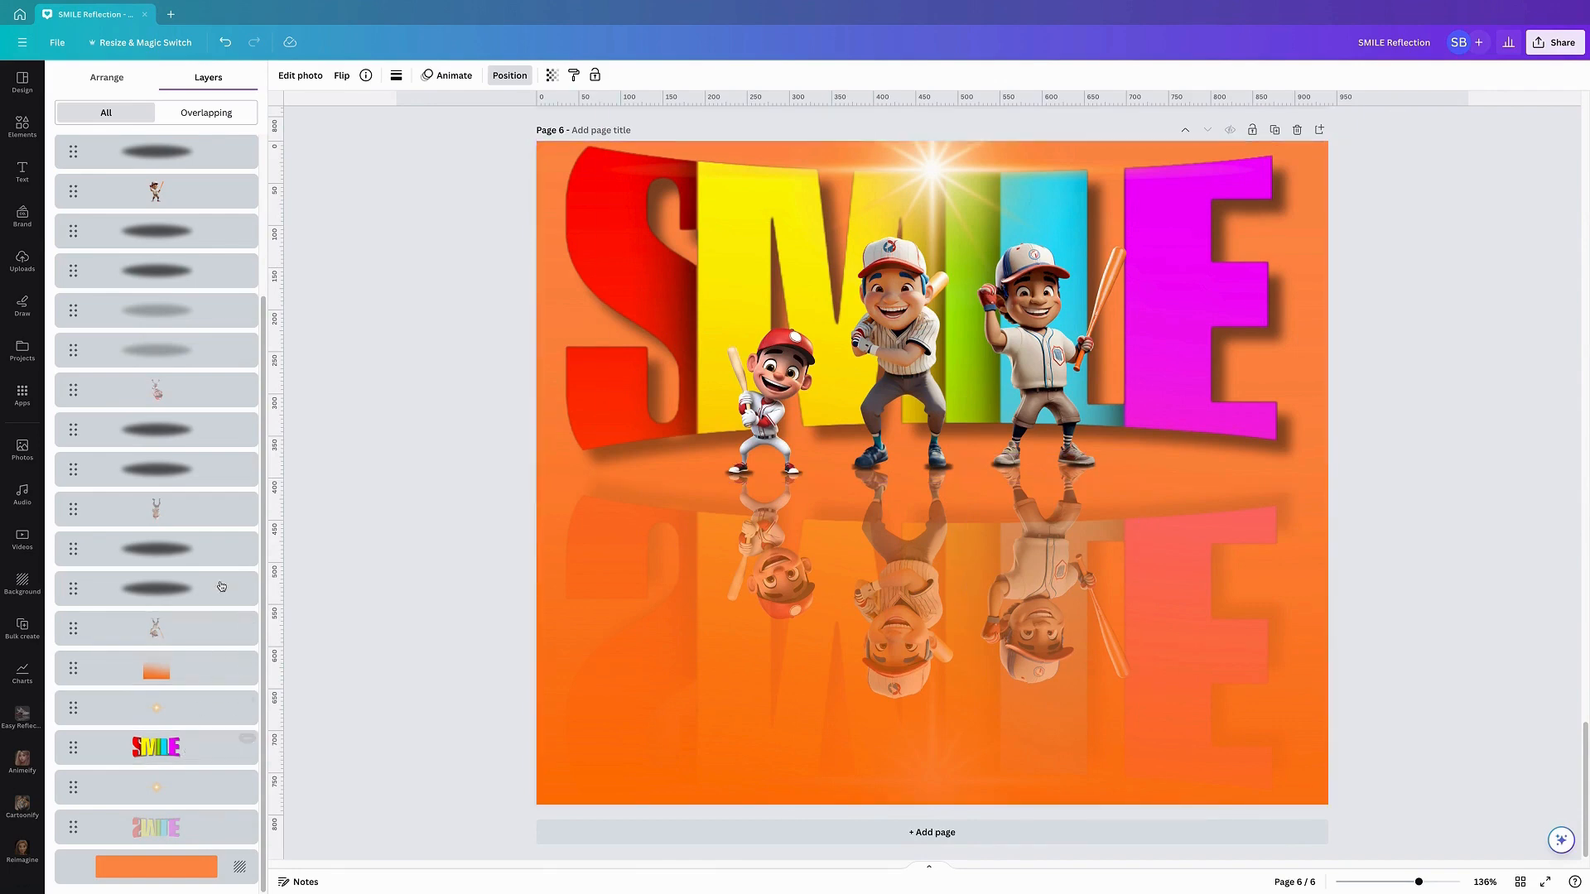
On page 6, move the mirrored players with their shadows beneath the upright SMILE layer and place the orange gradient between that layer and them
left_click(186, 315)
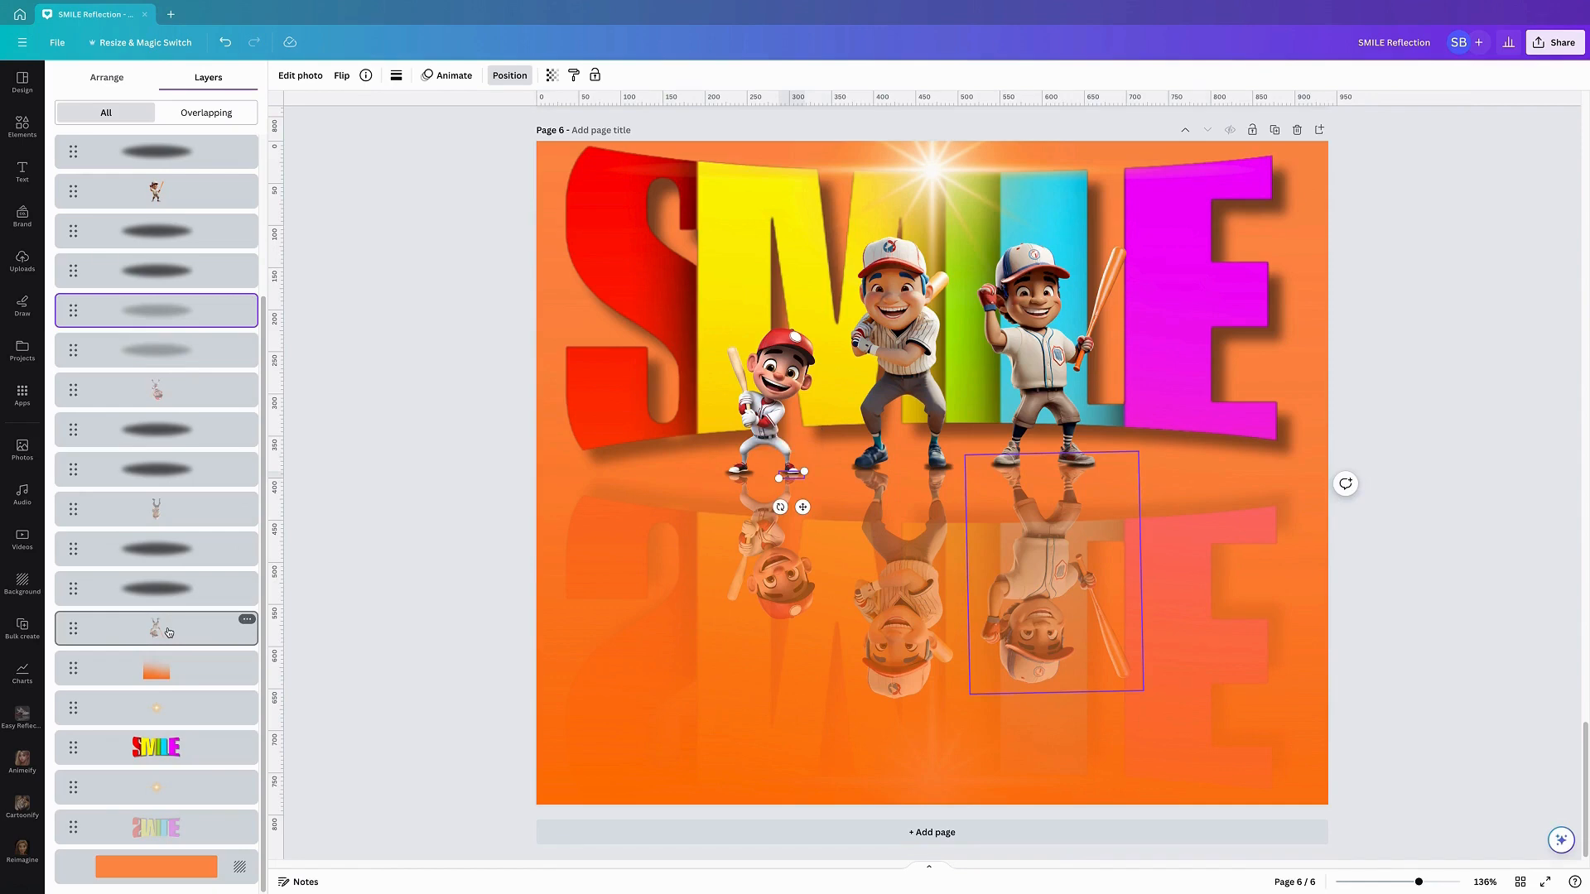
left_click(168, 631, "shift")
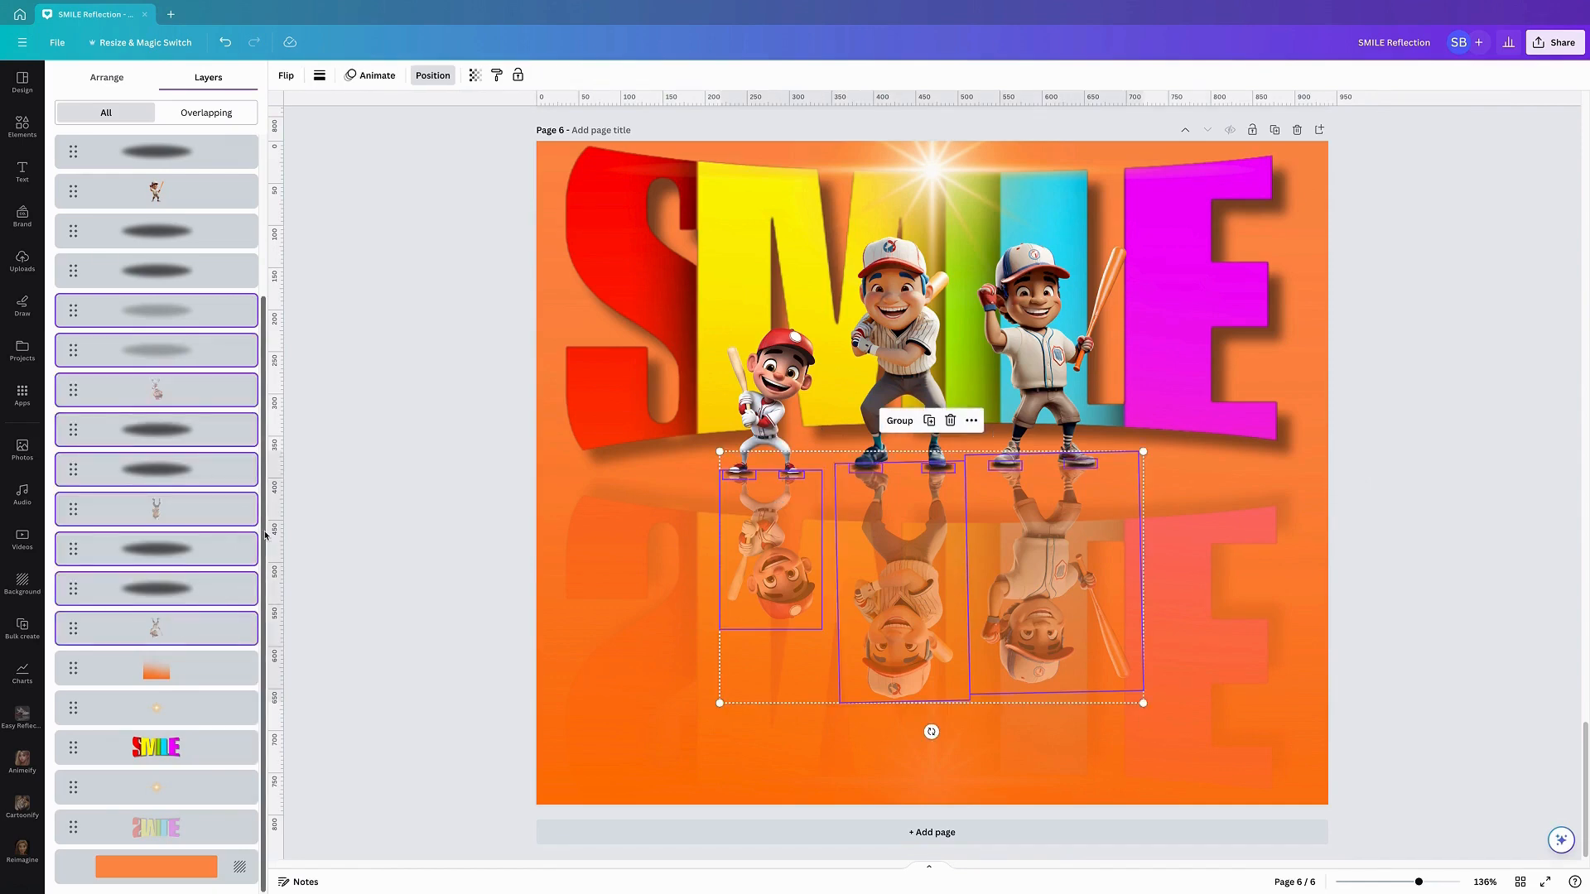
left_click_drag(272, 507, 289, 639)
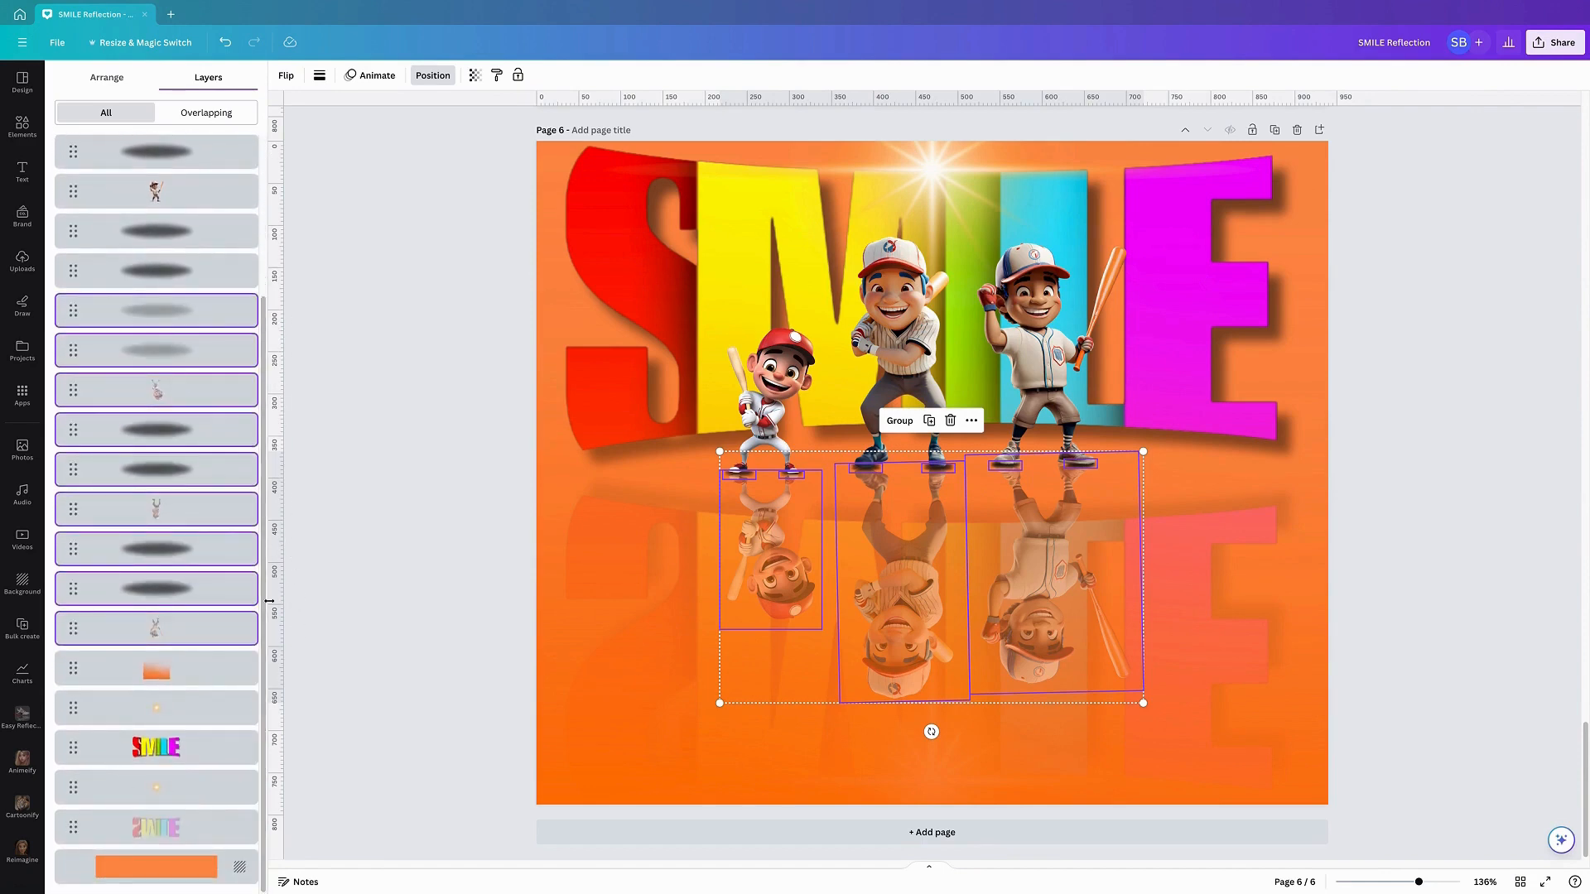
left_click_drag(176, 634, 185, 770)
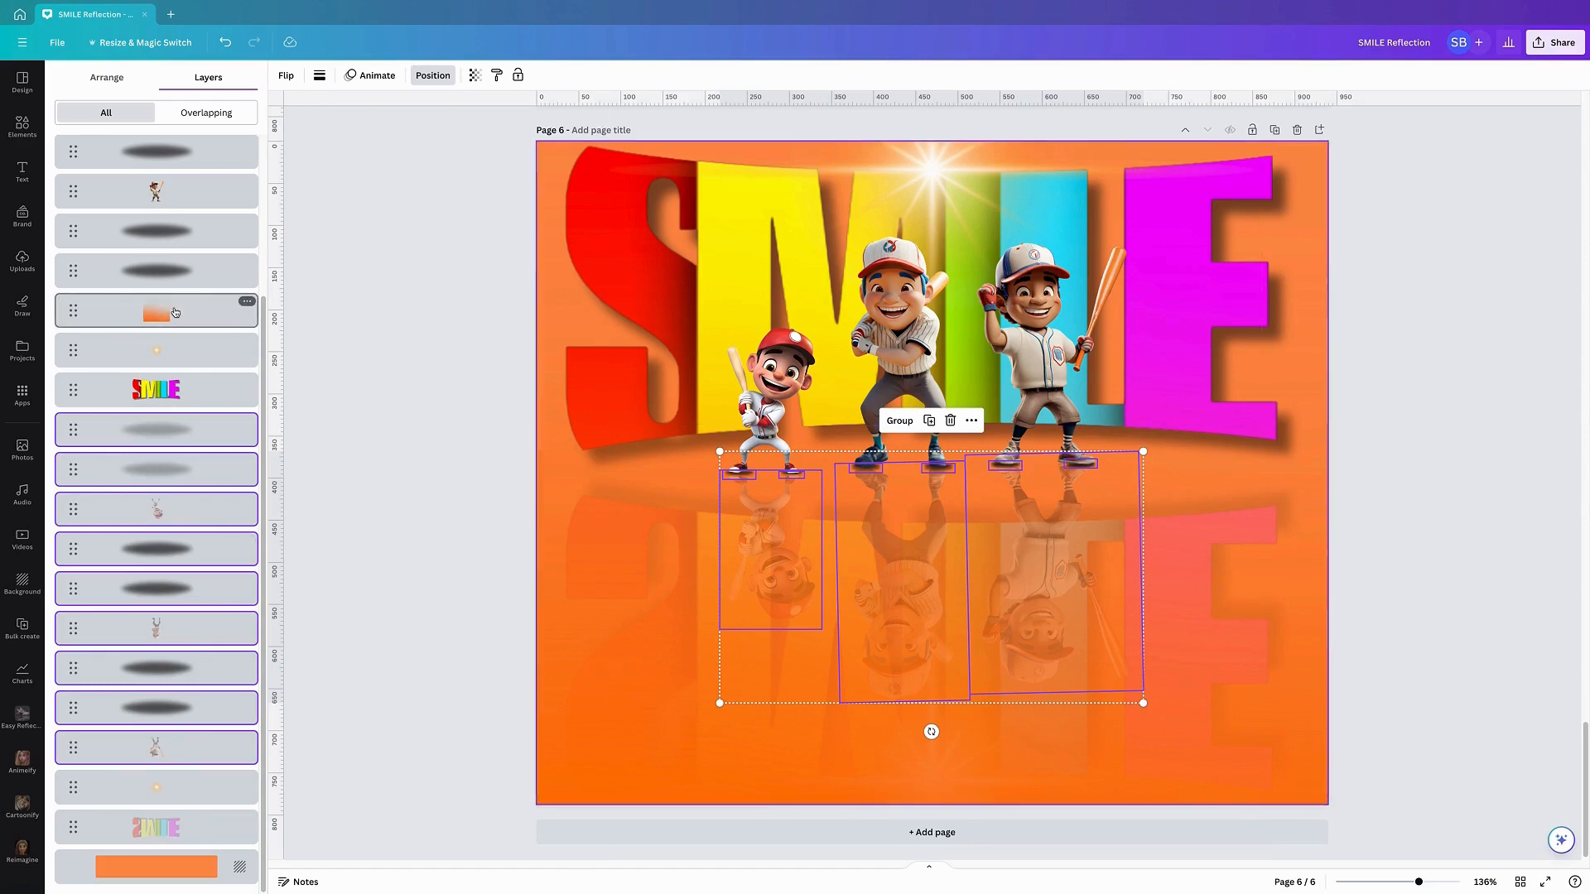
left_click_drag(175, 313, 179, 406)
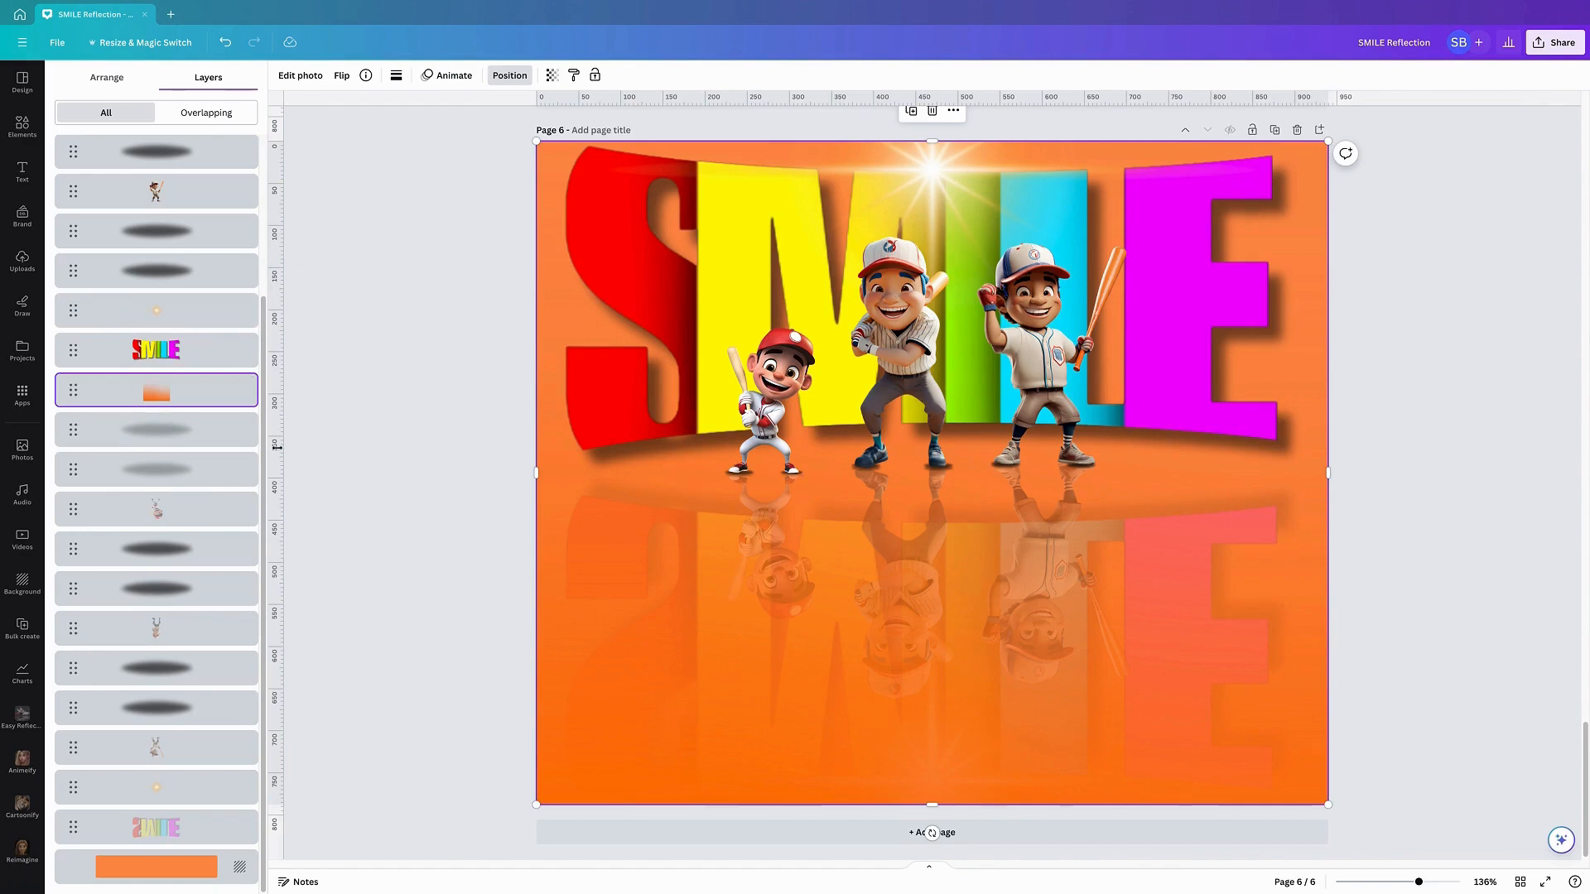
left_click_drag(267, 471, 267, 309)
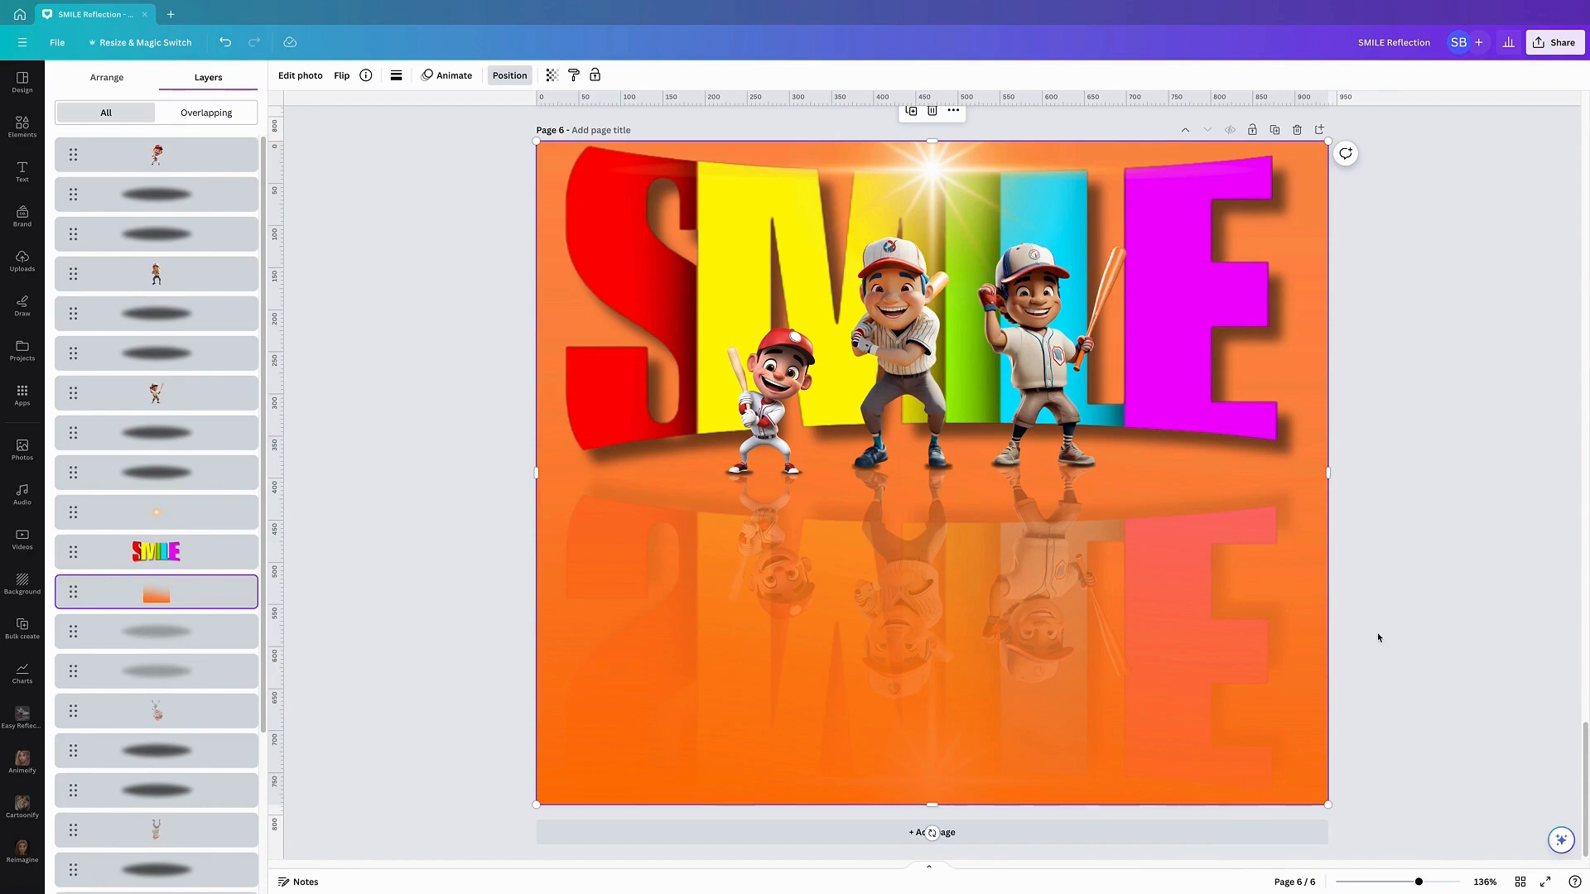
Compare the full layer order of page 6 with that of page 3, and close the layer list
left_click_drag(1580, 717, 1576, 360)
left_click(1338, 518)
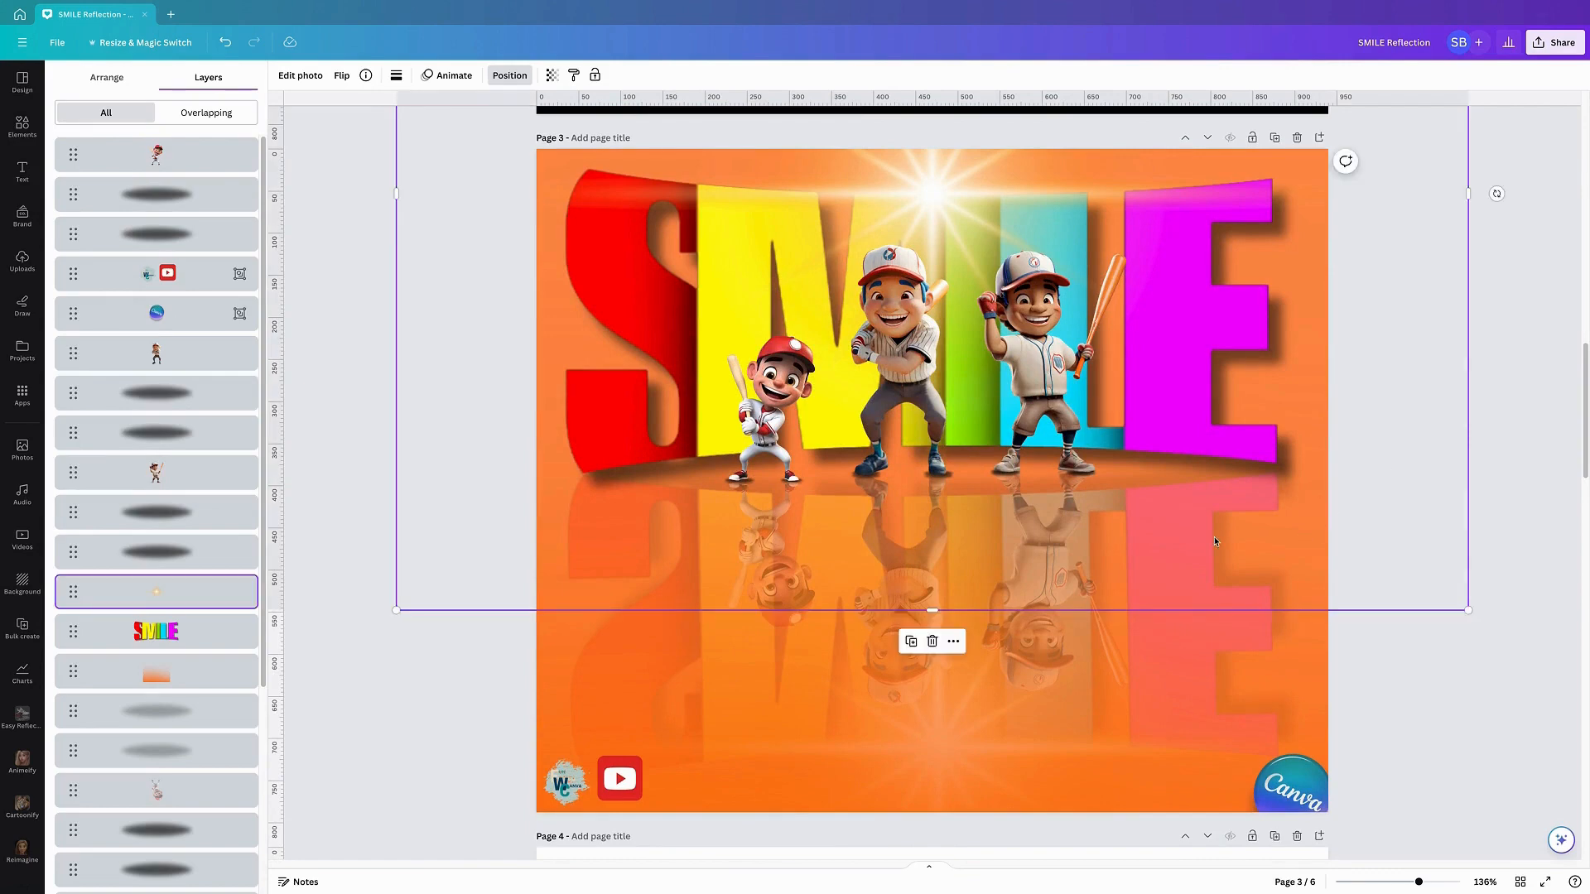
right_click(1214, 502)
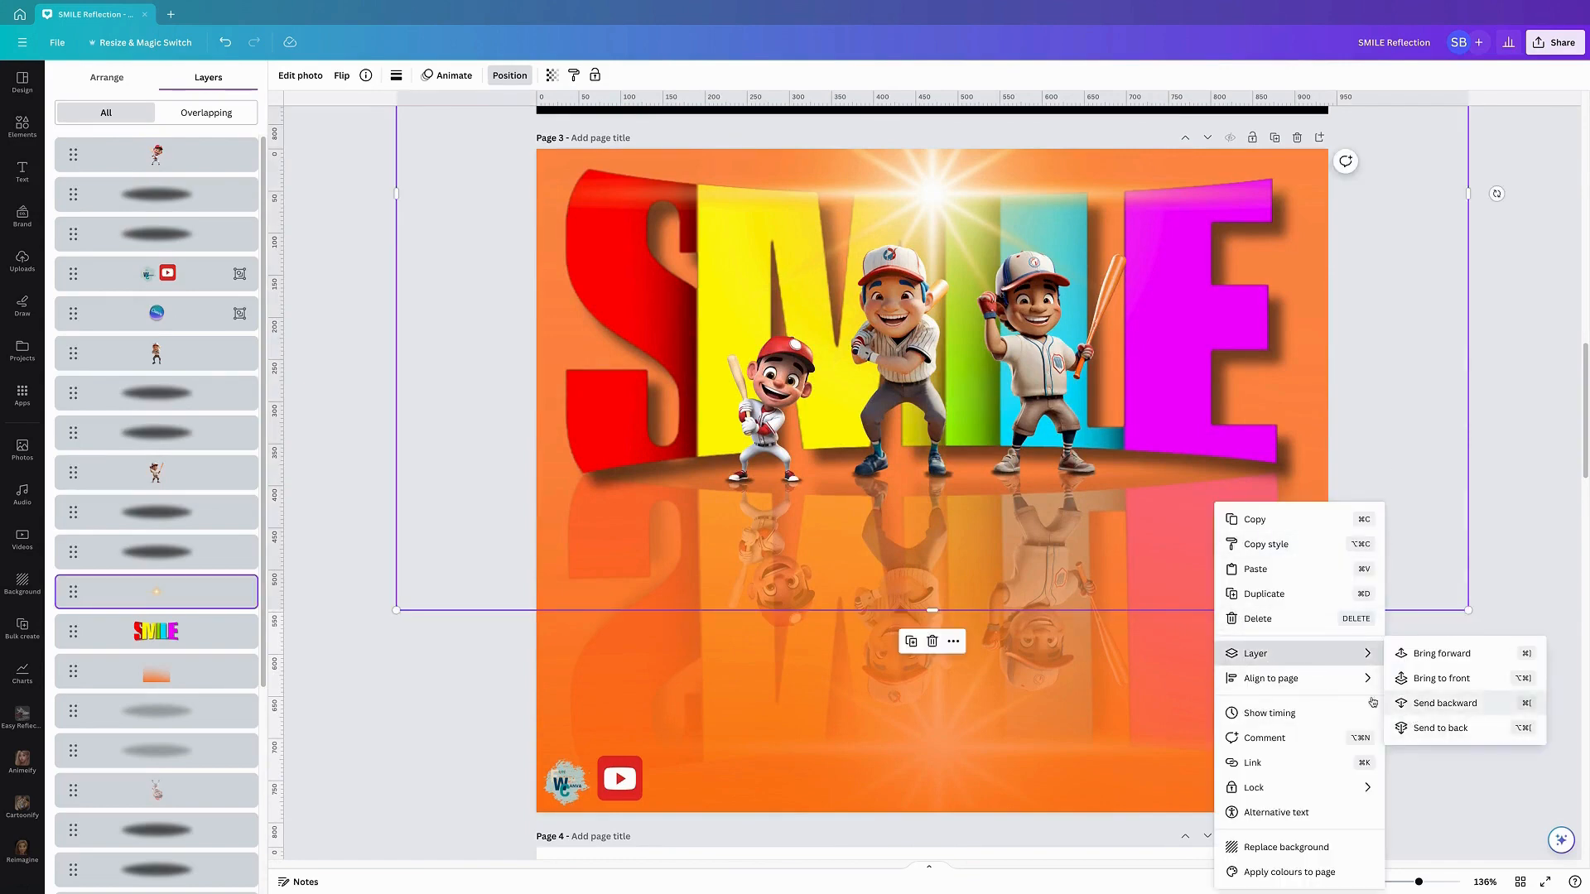
key("Escape")
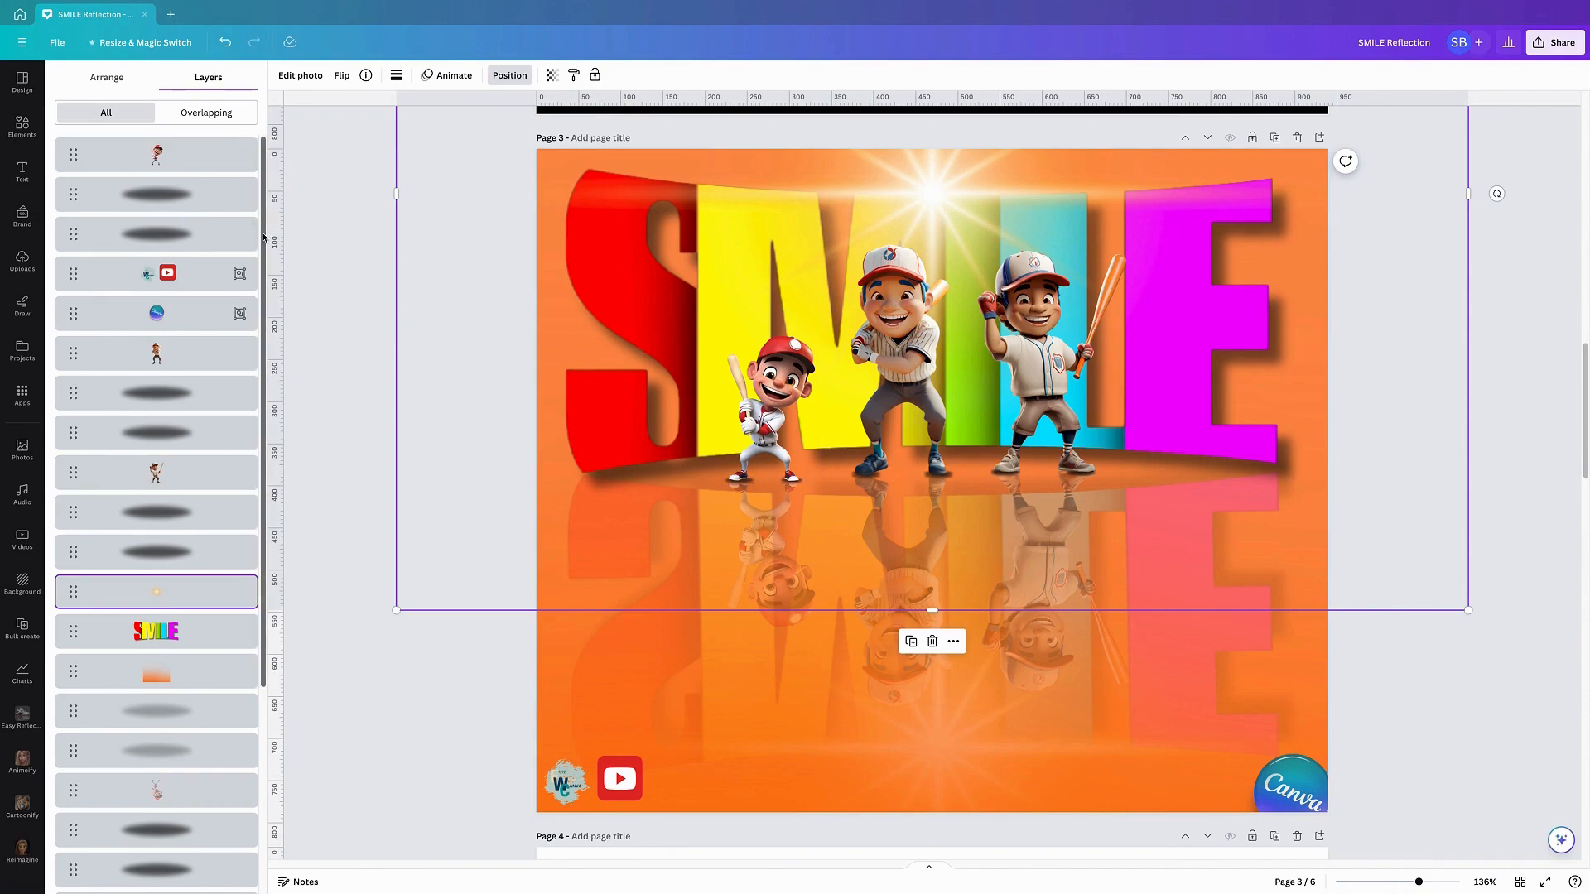
left_click_drag(264, 238, 289, 461)
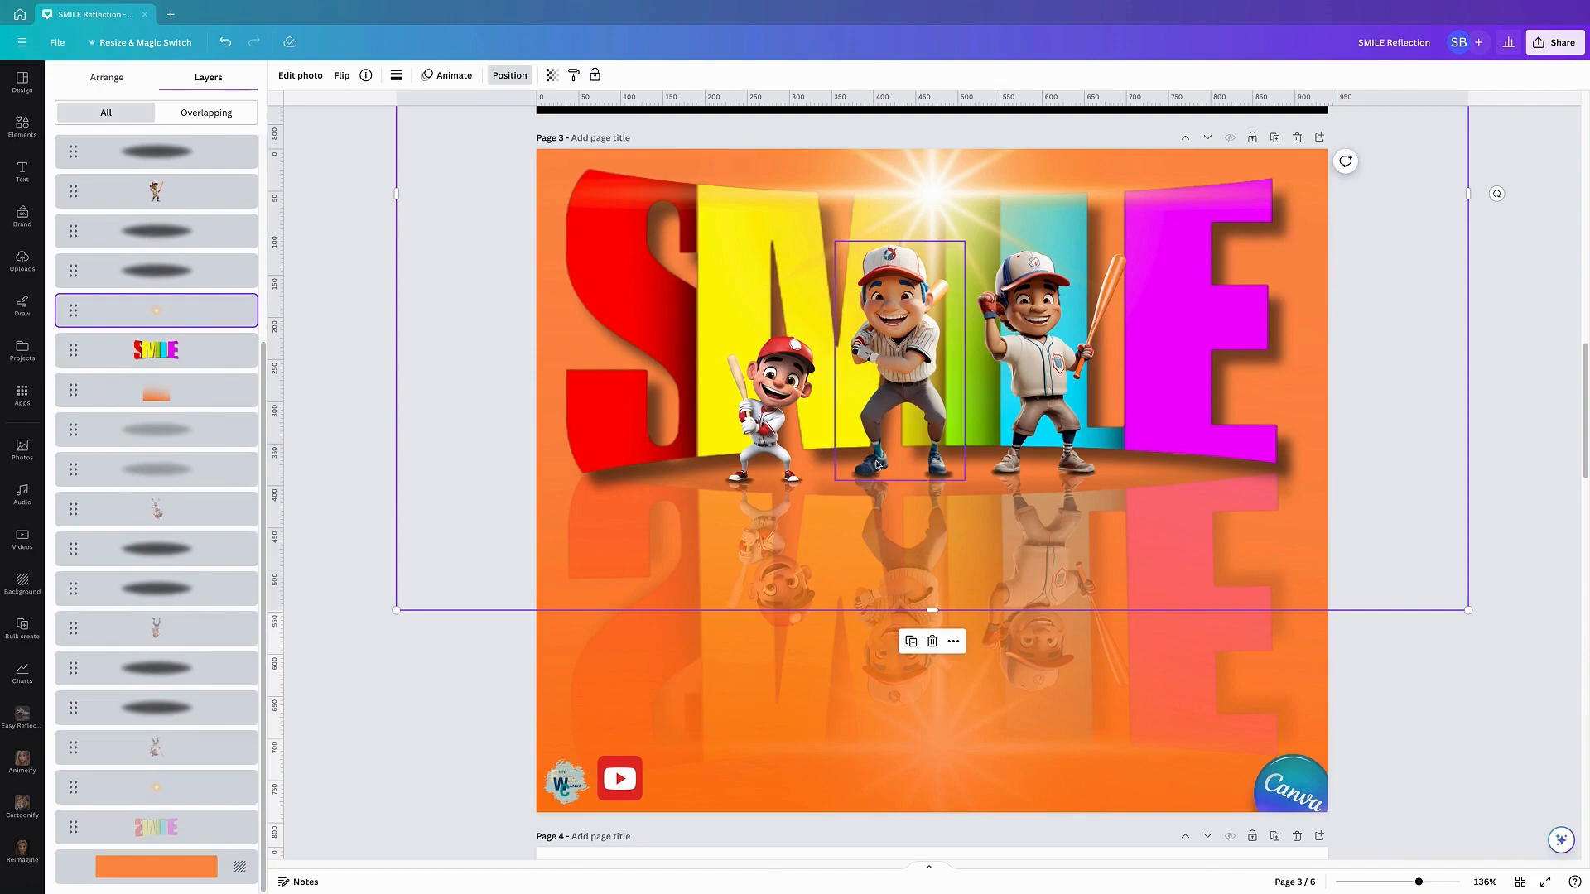
left_click_drag(1581, 396, 1582, 773)
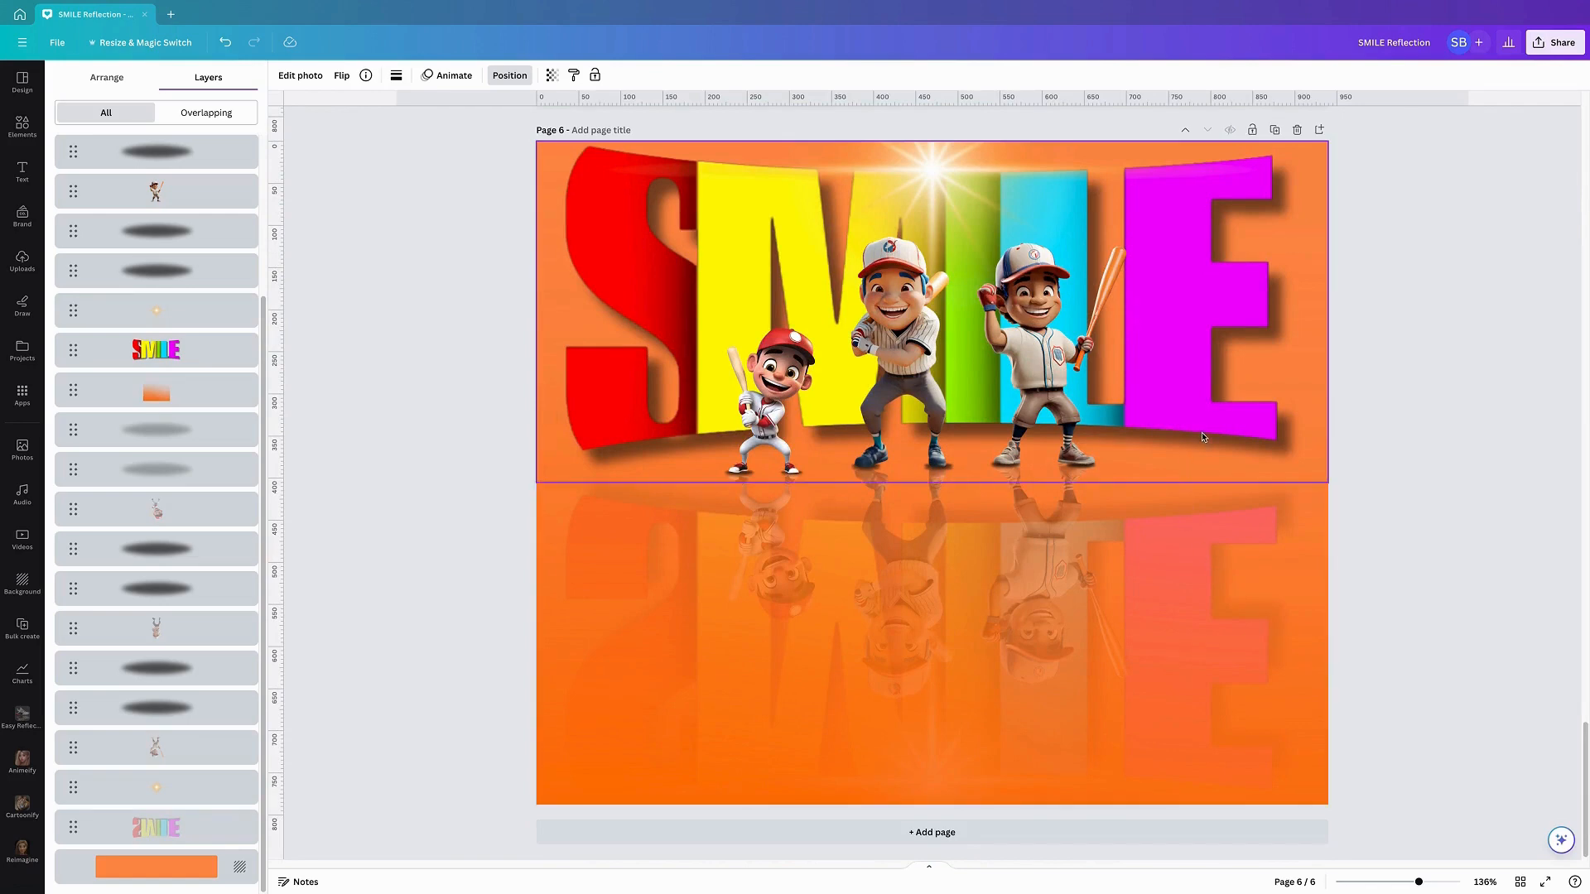
left_click(1271, 656)
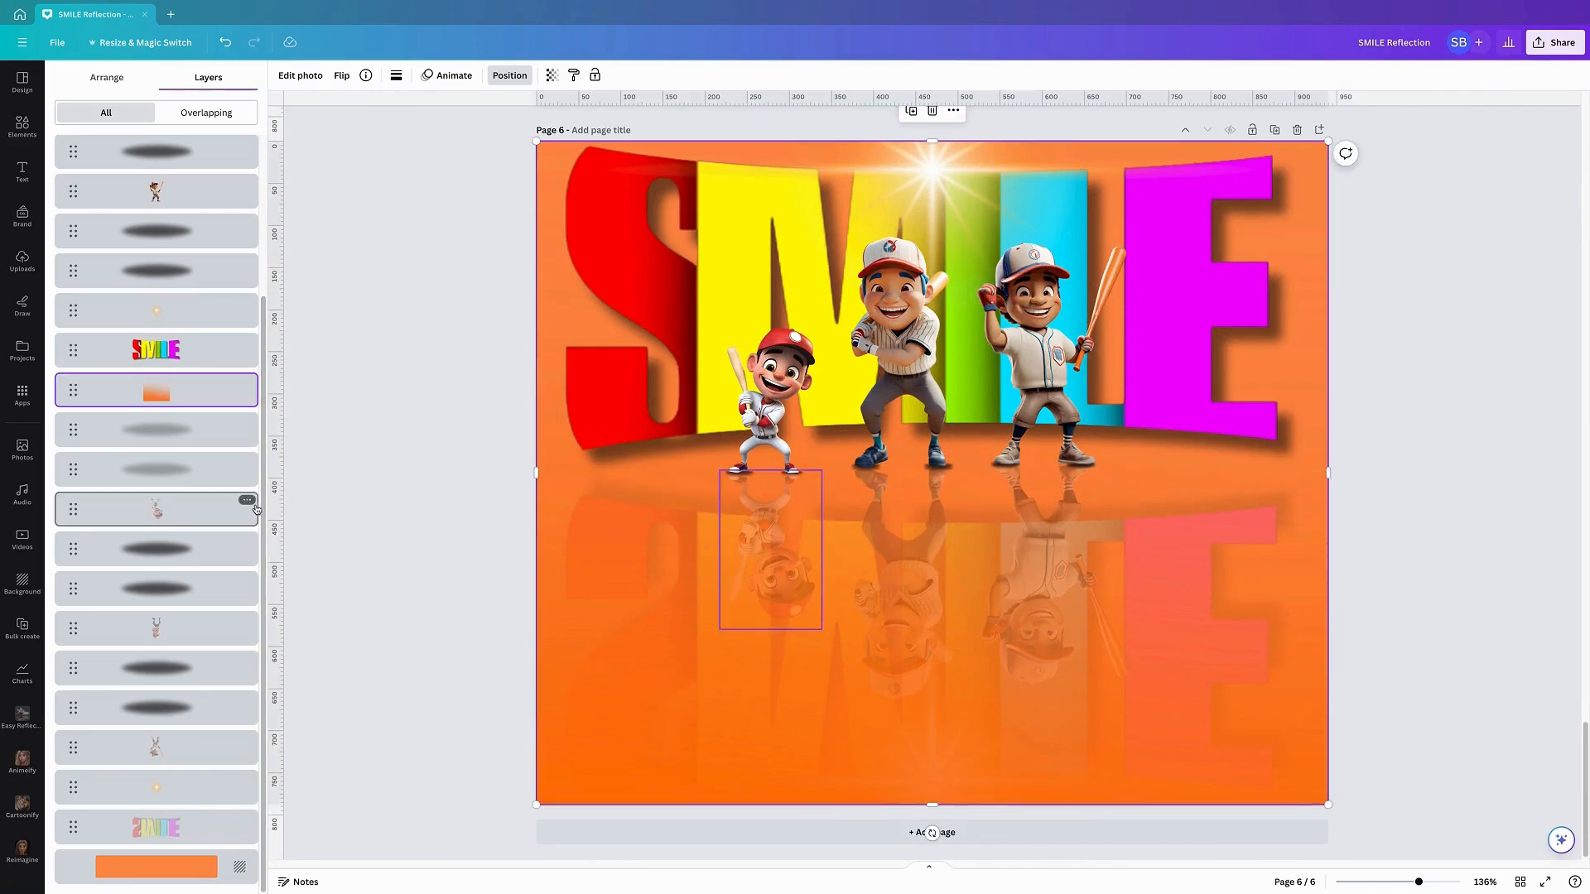
scroll(249, 496, "up", 3)
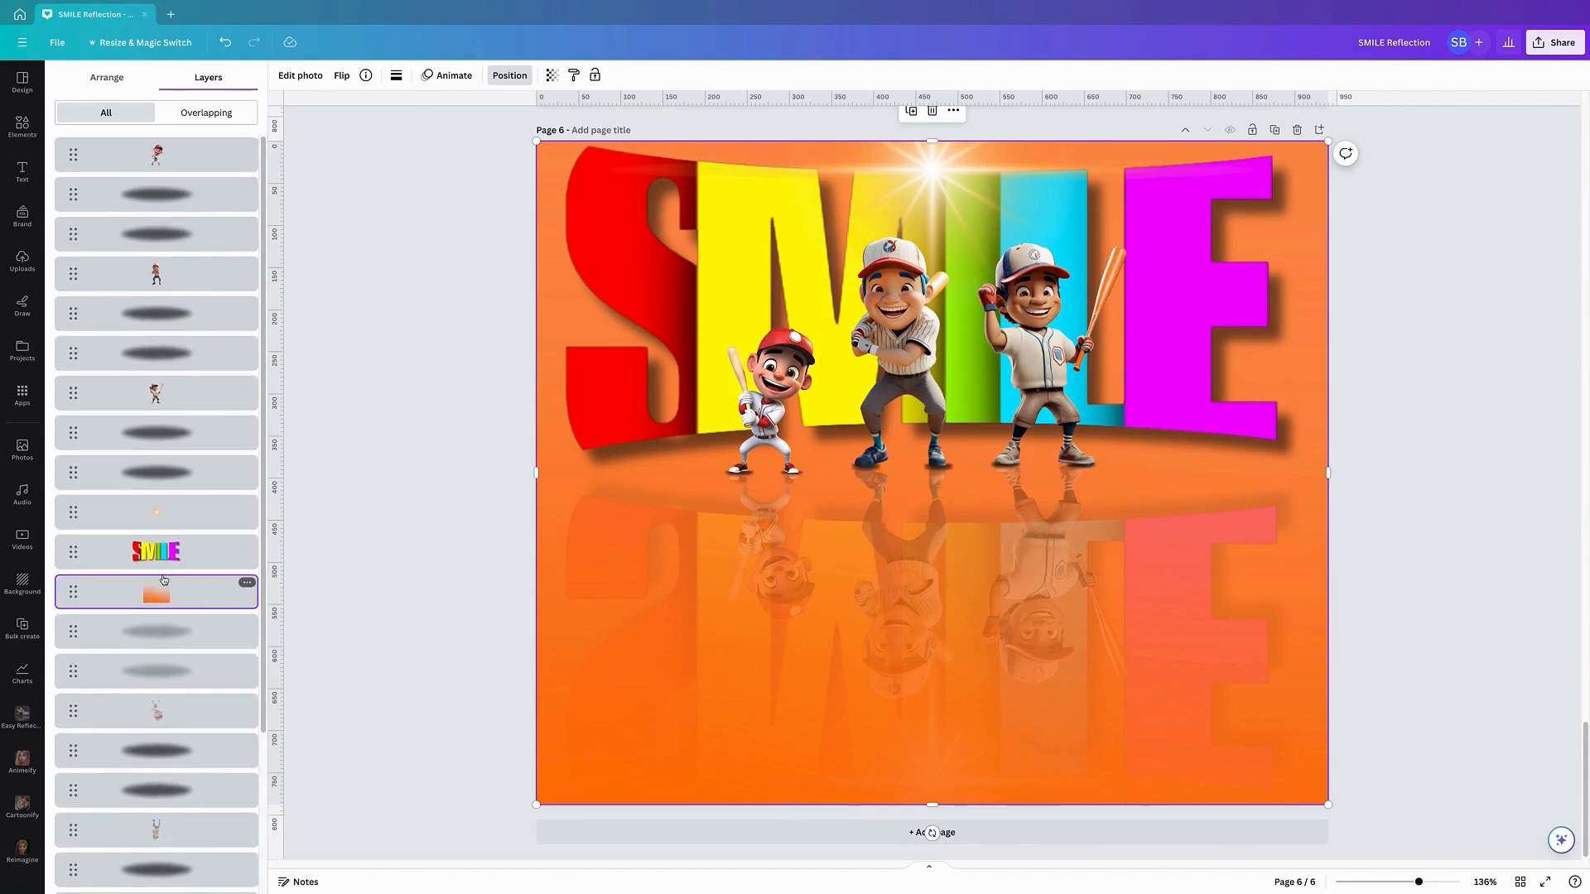
scroll(207, 546, "down", 3)
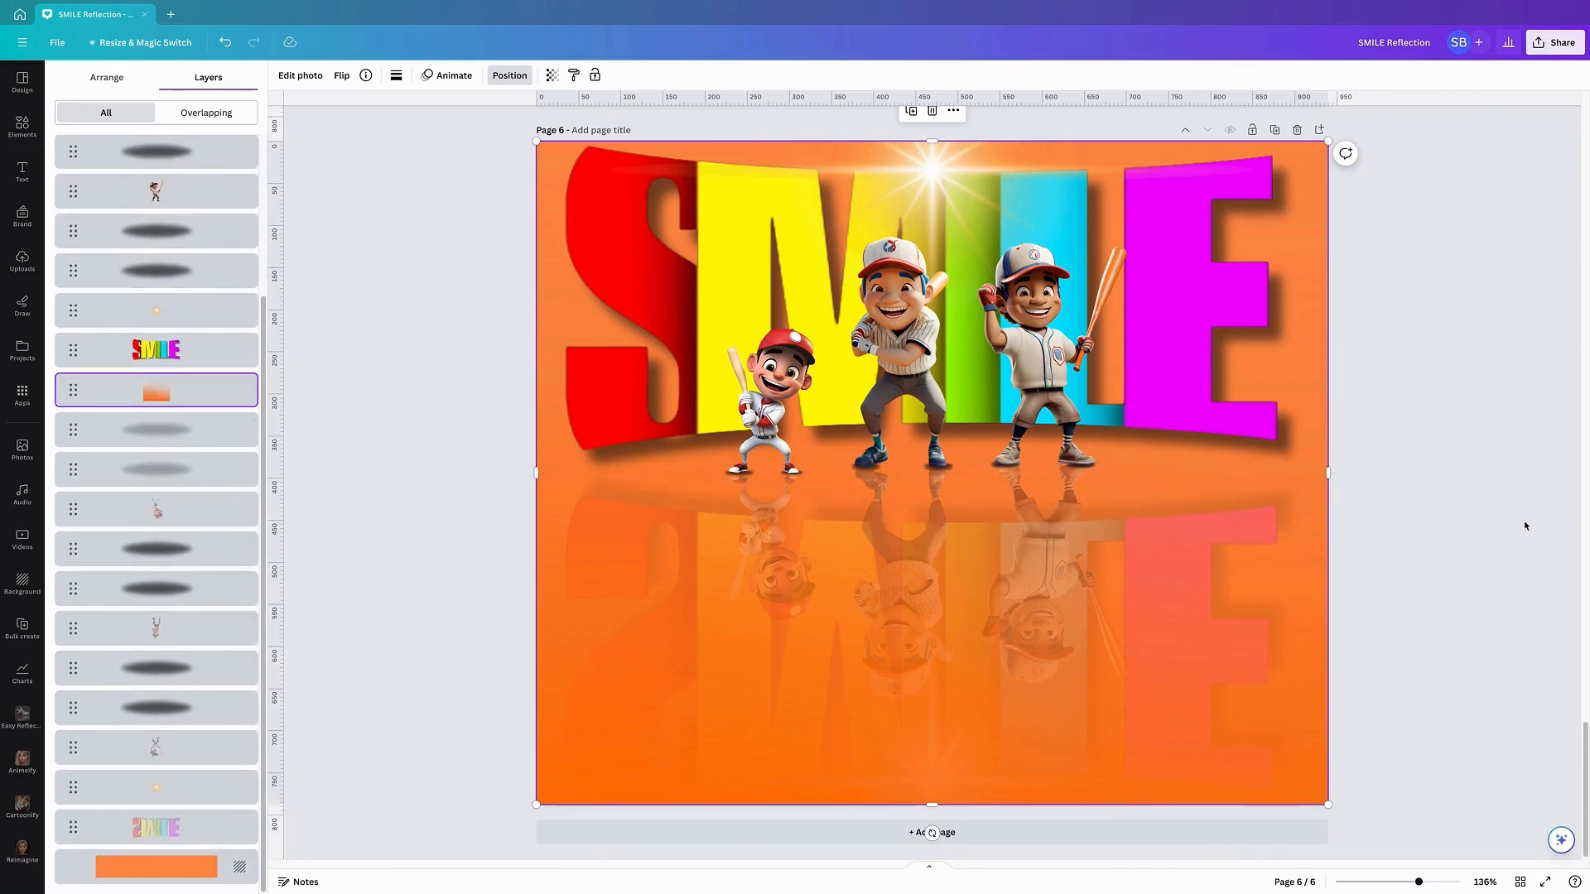
left_click(1461, 534)
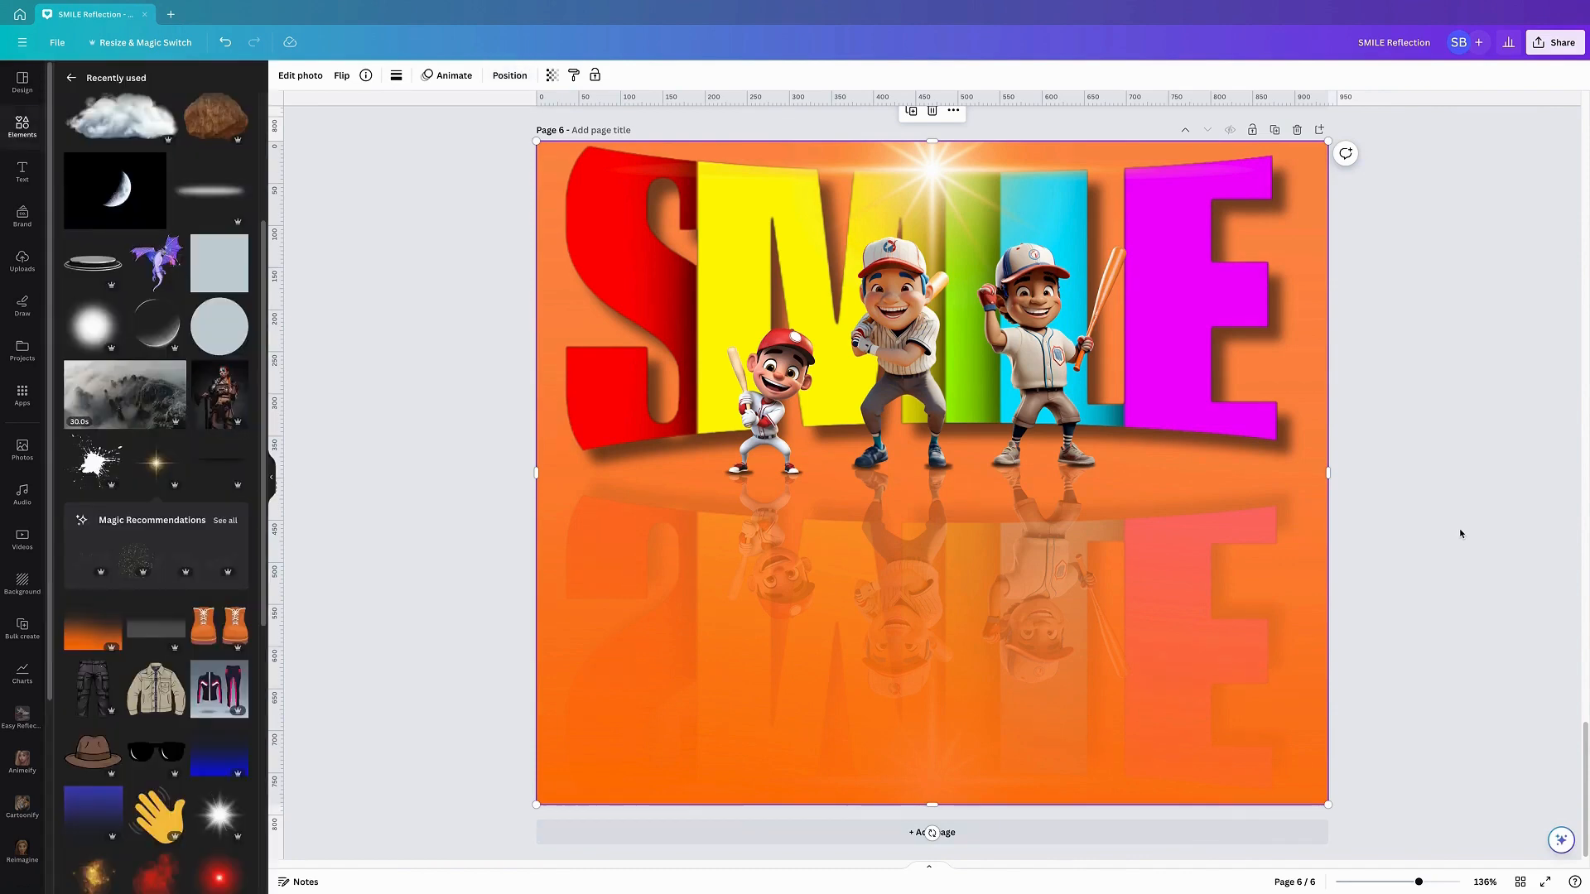